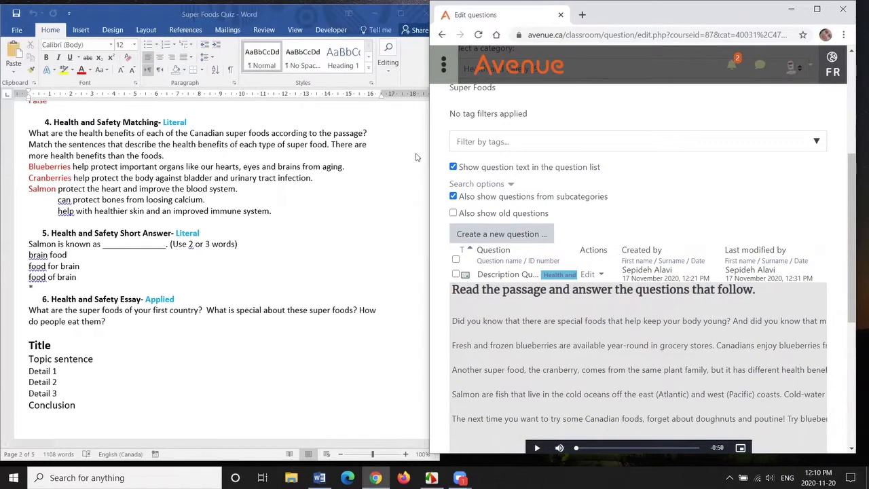
Create a new question of the Matching type in the Super Foods question bank
left_click(502, 234)
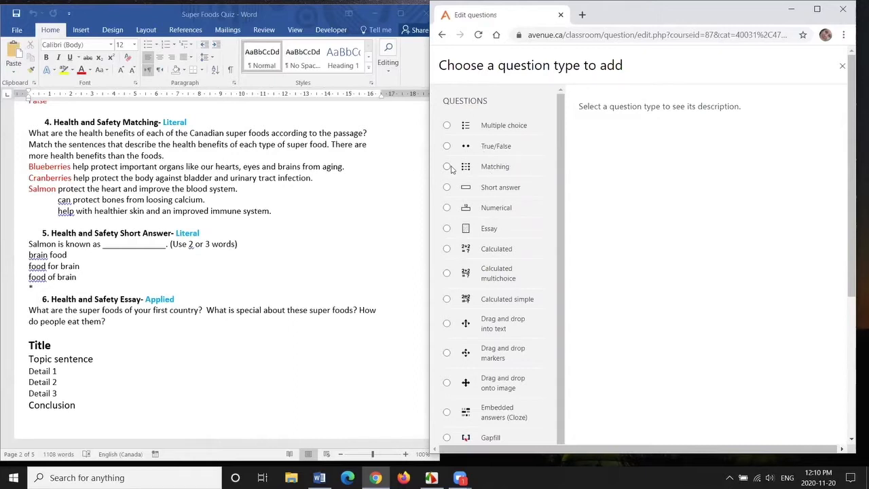
left_click(514, 171)
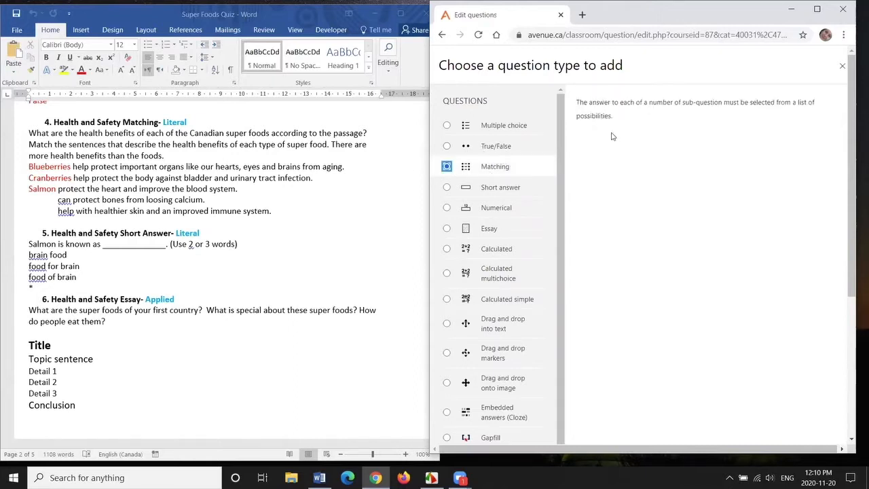
scroll(855, 303, "down", 4)
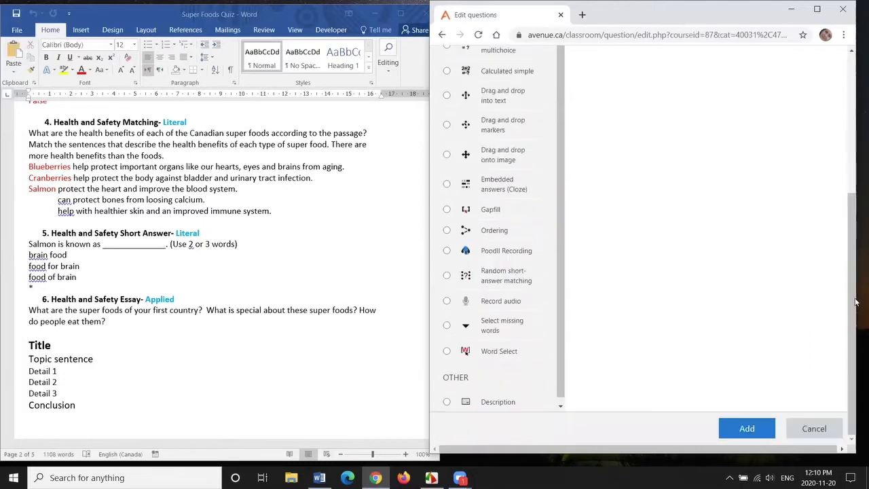
left_click(740, 429)
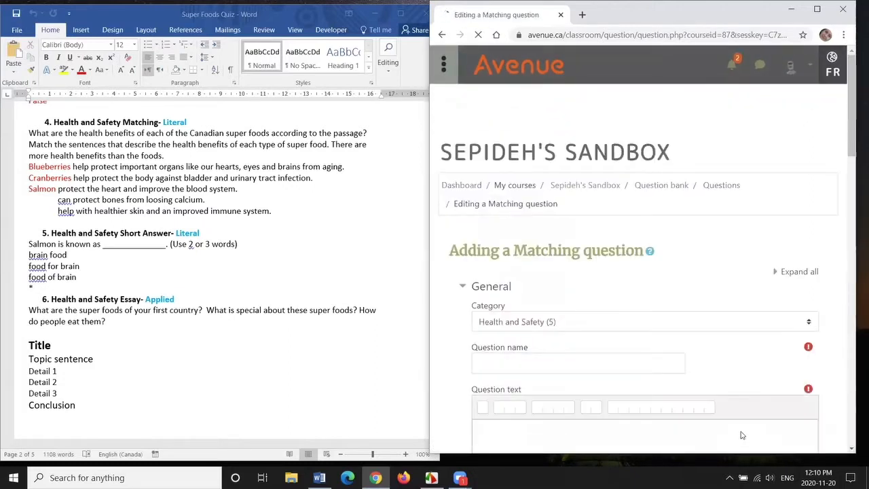
Copy the heading "4. Health and Safety Matching- Literal" from the Word document into the question name
left_click_drag(851, 121, 855, 159)
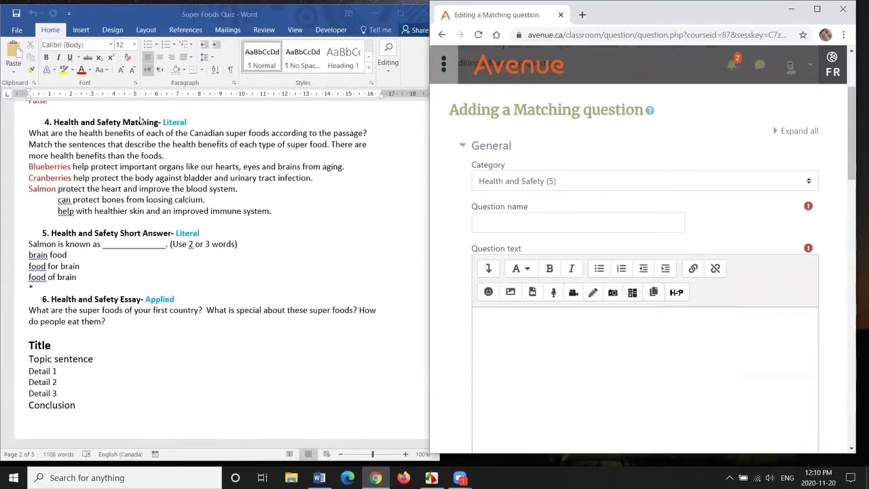
left_click(145, 128)
triple_click(145, 128)
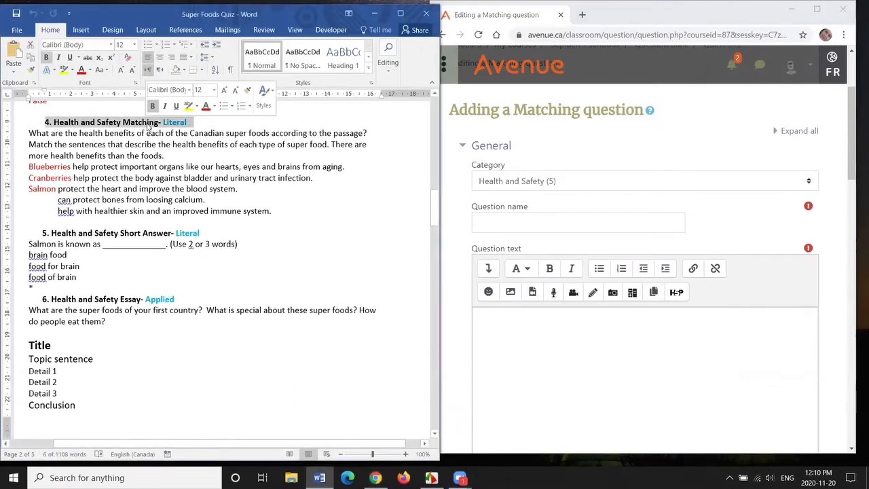
key("ctrl+c")
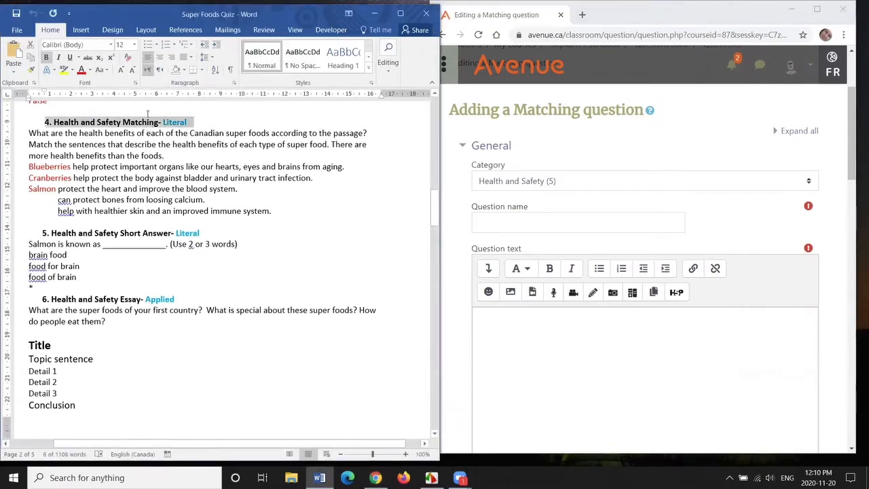
left_click(488, 218)
key("ctrl+v")
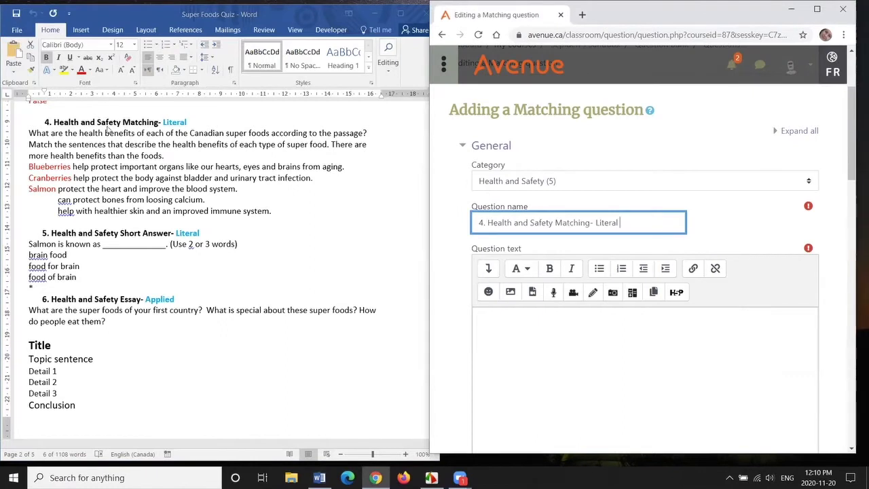
Copy the health-benefits matching prompt from the document into the question text and start a new paragraph at "Match the sentences"
left_click(28, 133)
left_click_drag(29, 133, 169, 156)
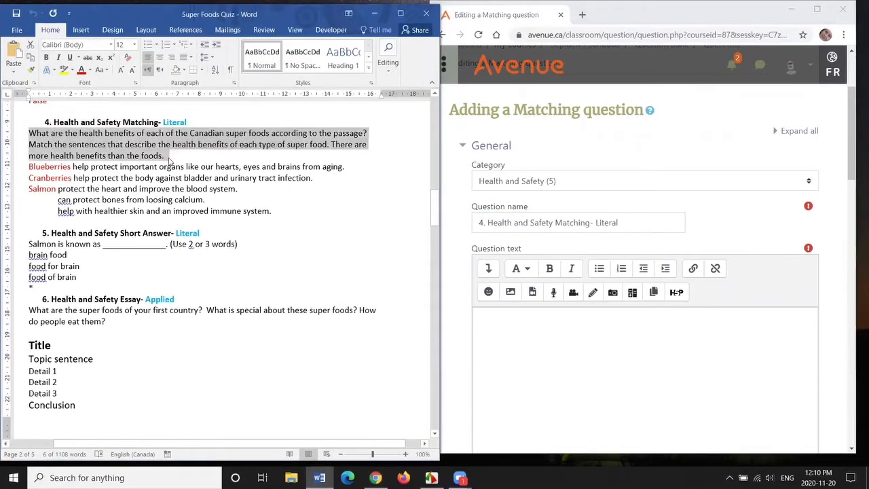
left_click(516, 338)
key("ctrl+v")
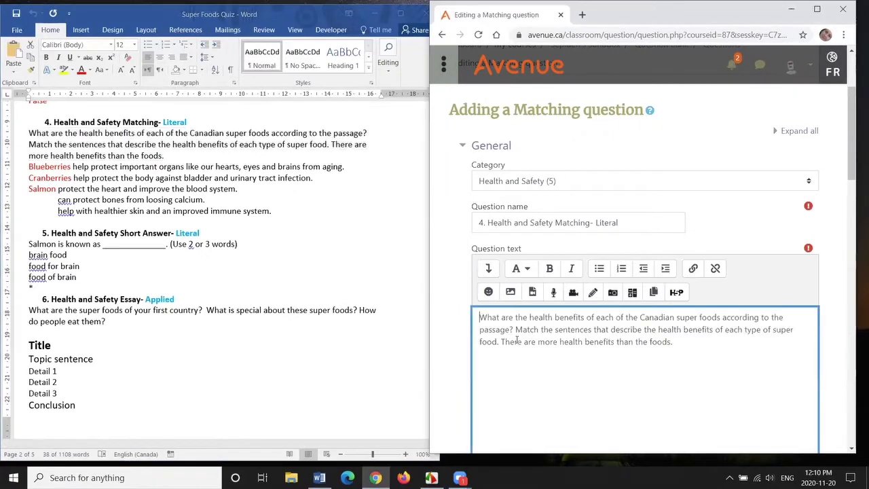
left_click_drag(858, 119, 859, 145)
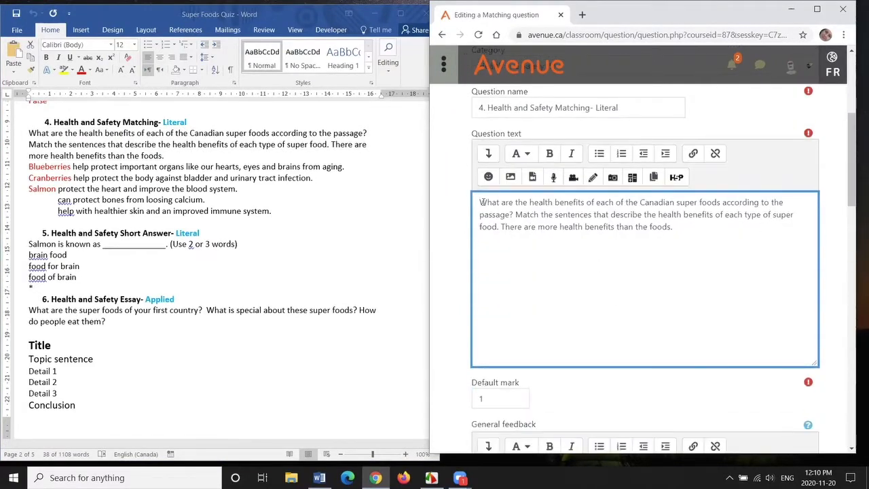
left_click(515, 214)
key("Return")
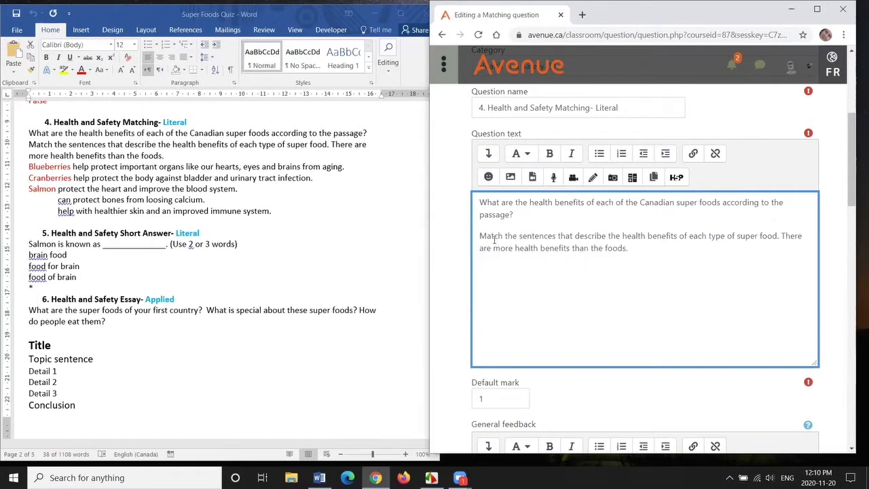
Format the "Match the sentences..." paragraph as a heading and set the question's default mark
left_click(628, 249, "shift")
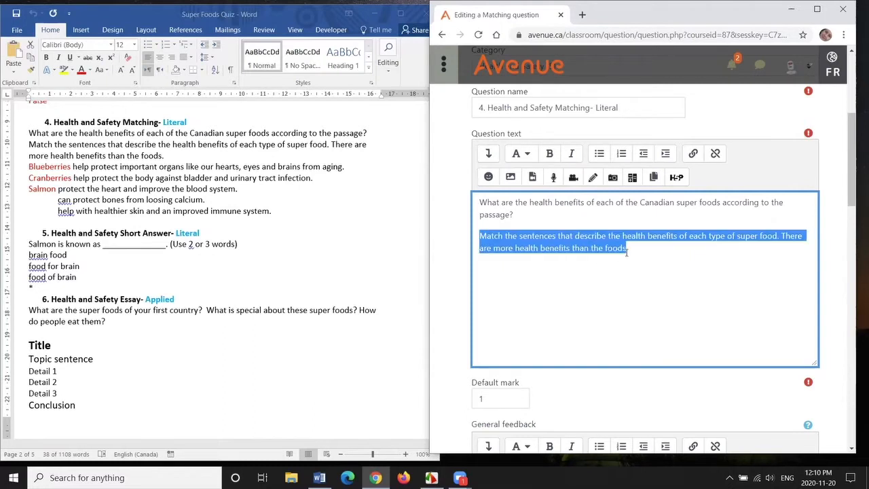
left_click(529, 154)
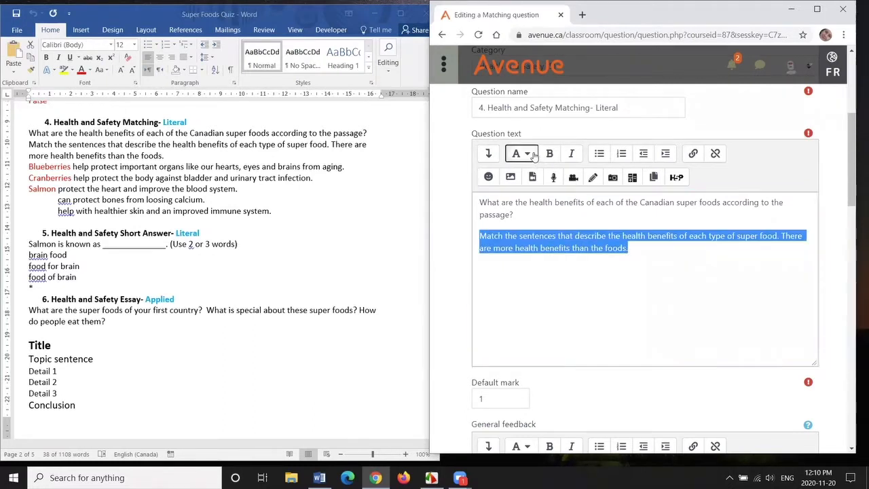
left_click(543, 188)
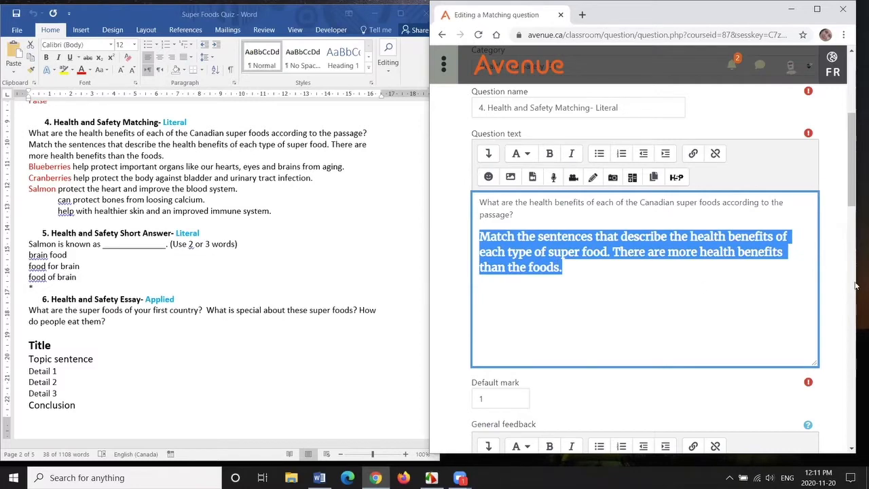
left_click_drag(856, 178, 855, 214)
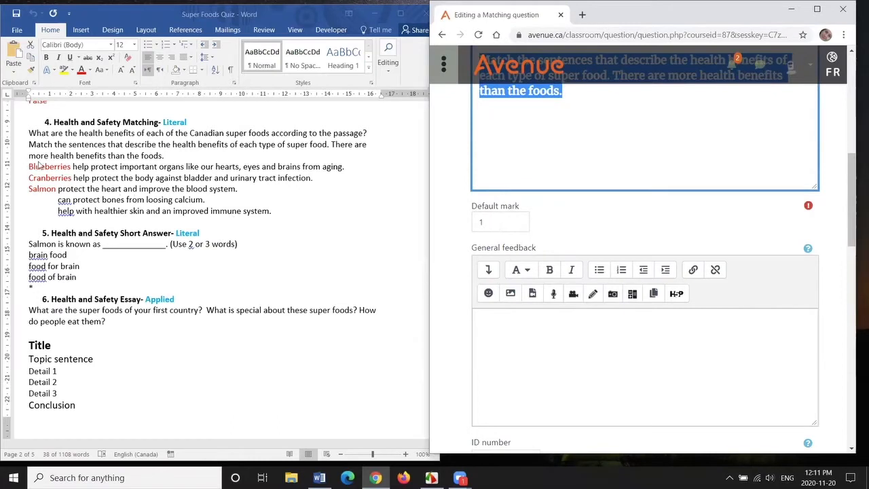
left_click(480, 221)
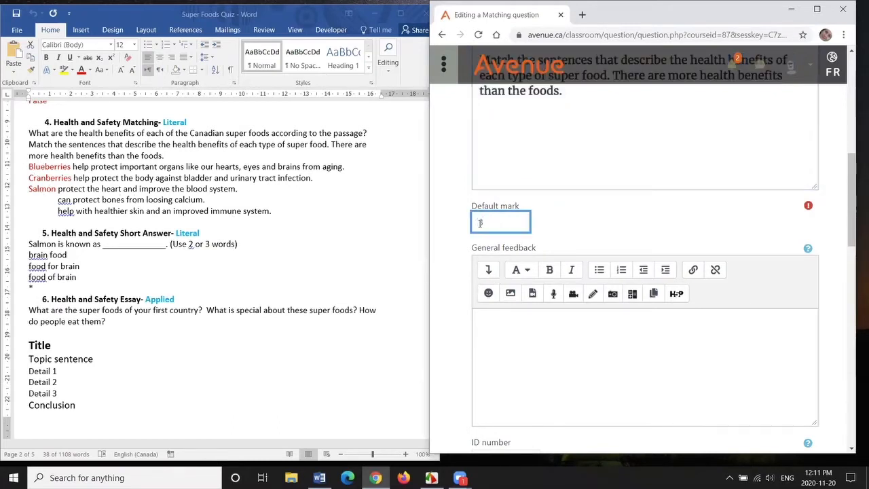
Copy "Blueberries" from the document into Question 1 of the matching answers
left_click_drag(854, 231, 854, 269)
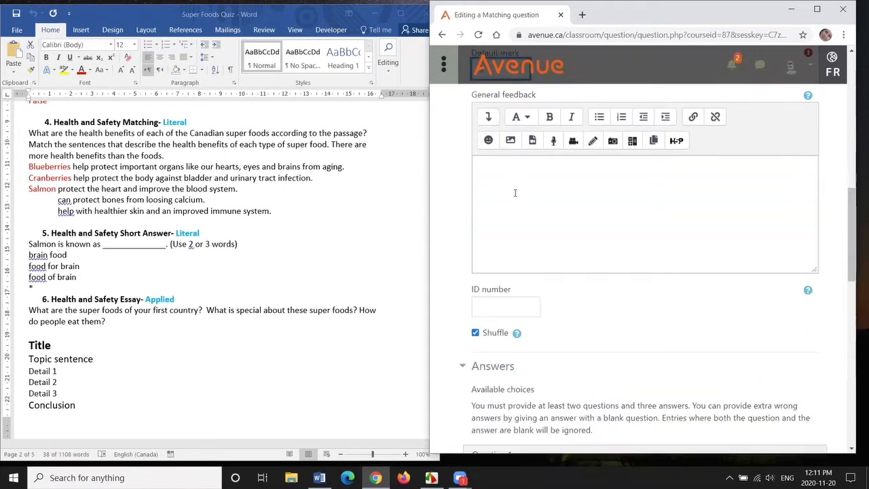
scroll(530, 201, "down", 3)
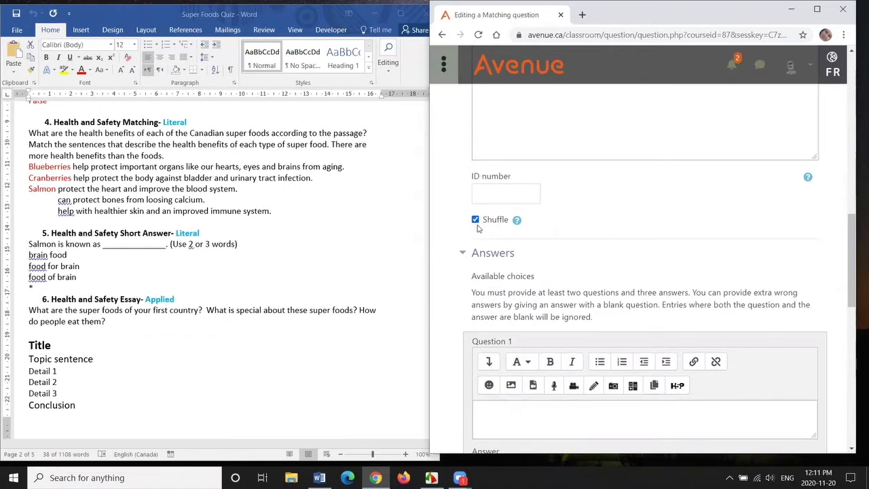
left_click_drag(854, 236, 855, 257)
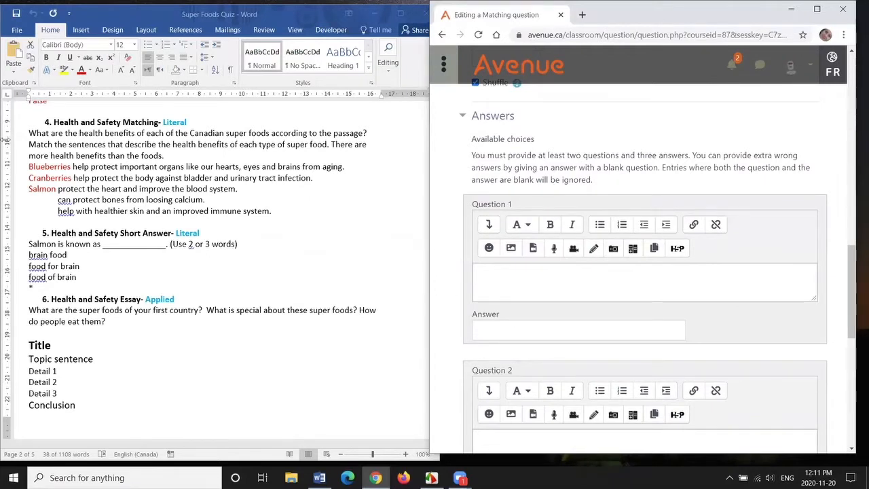
left_click(38, 170)
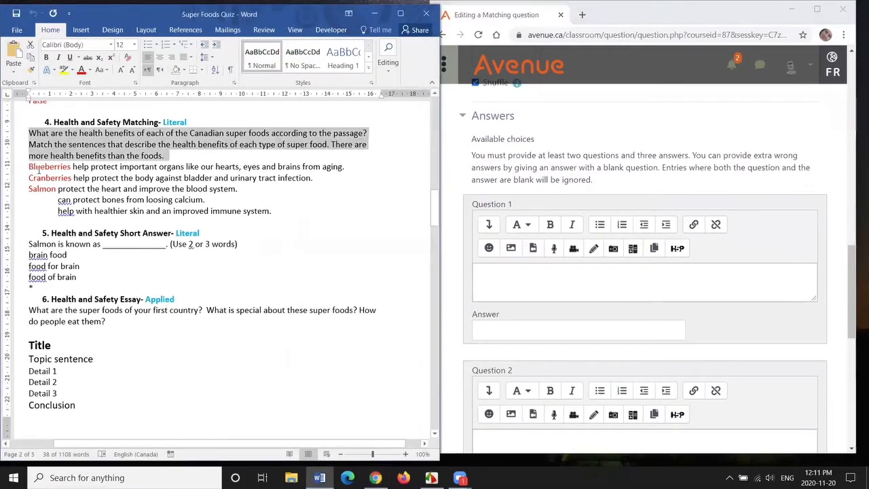
left_click(58, 175)
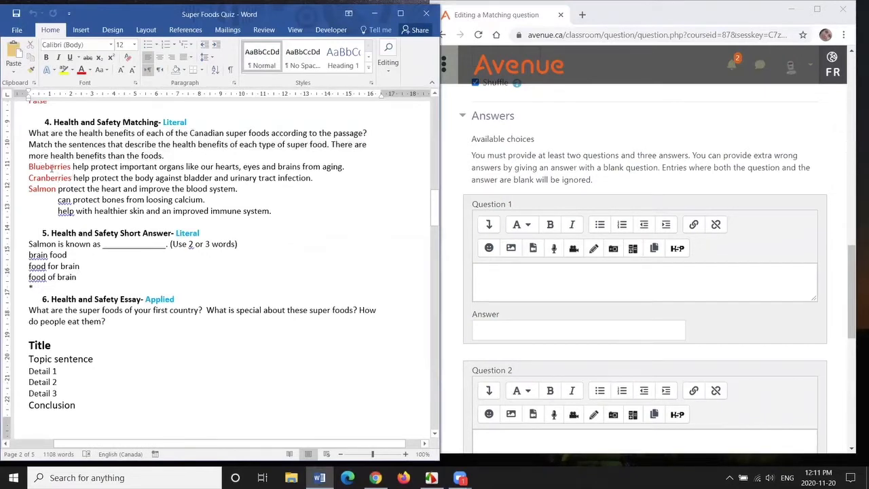
double_click(51, 171)
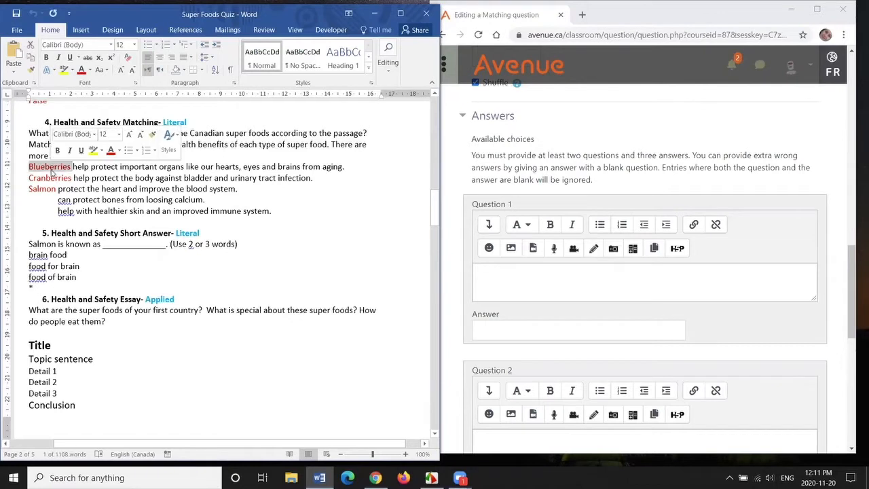
key("ctrl+c")
left_click(494, 275)
key("ctrl+v")
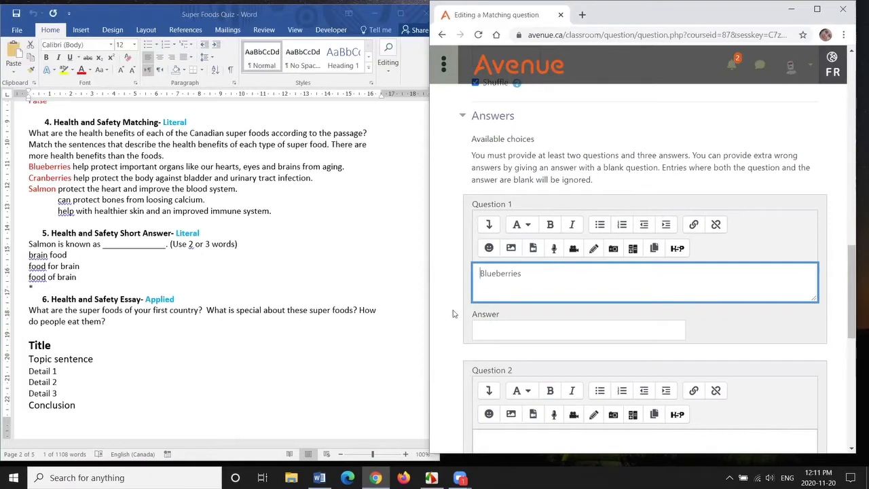
Copy "help protect important organs like our hearts, eyes and brains from aging." from the document into the answer for Question 1
left_click(74, 167)
left_click_drag(73, 167, 348, 167)
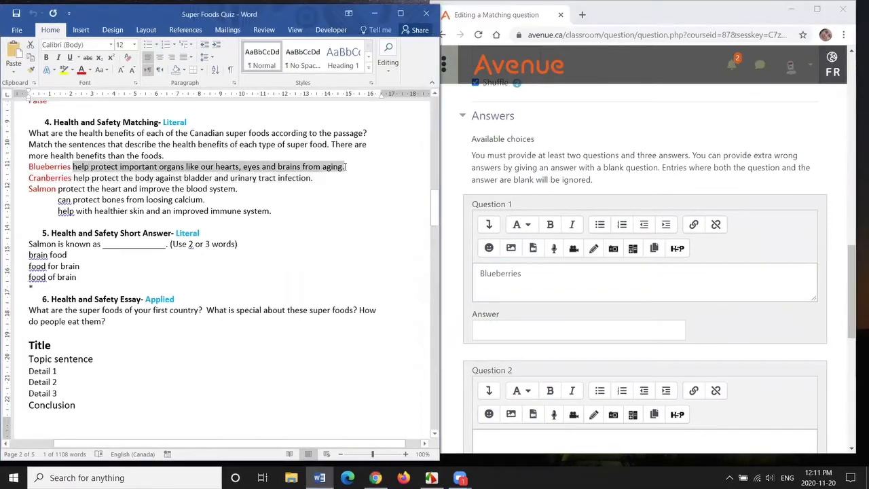
key("ctrl+c")
left_click(513, 329)
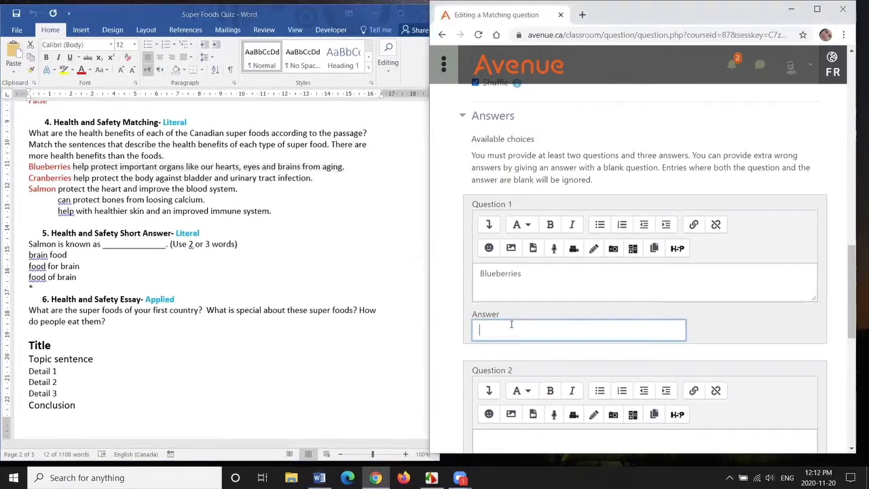
key("ctrl+v")
scroll(514, 265, "up", 1)
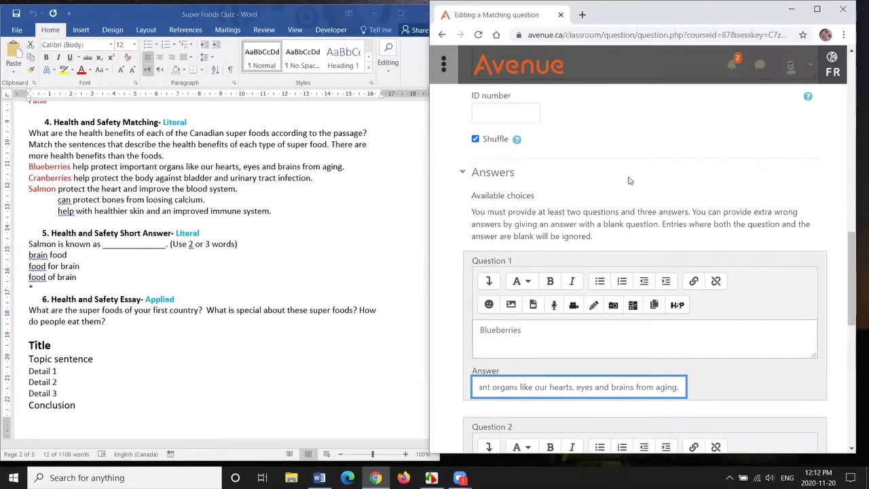
Copy "Cranberries" from the document into Question 2 of the matching answers
scroll(629, 182, "down", 1)
scroll(630, 182, "down", 1)
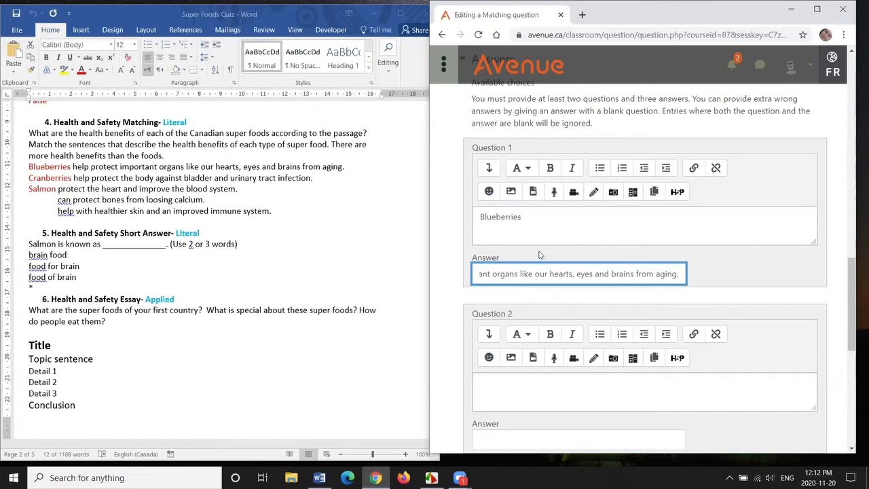
scroll(454, 238, "down", 2)
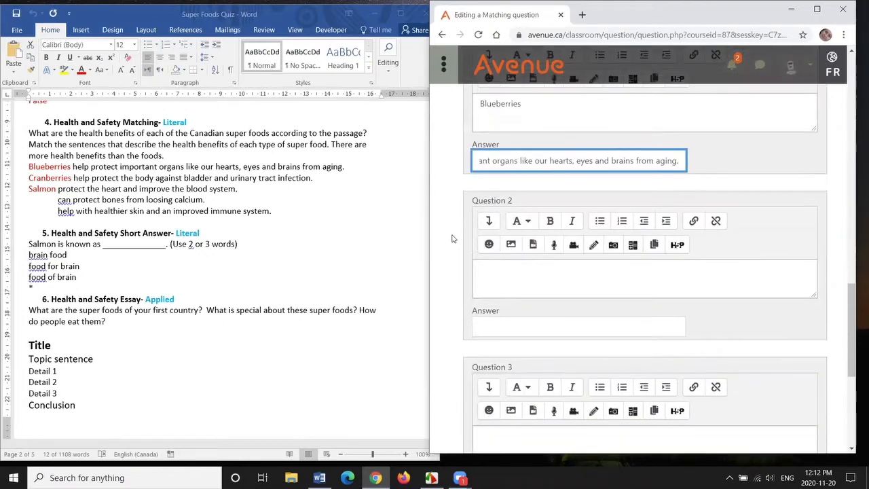
left_click(46, 178)
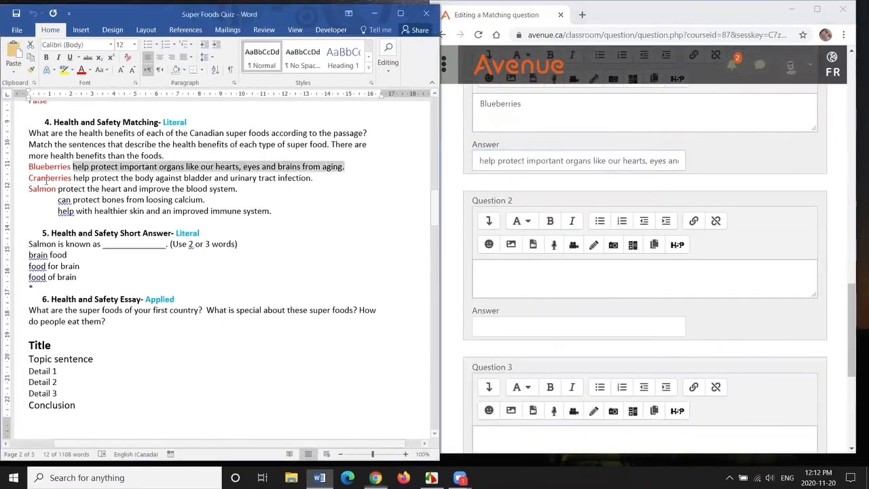
double_click(47, 179)
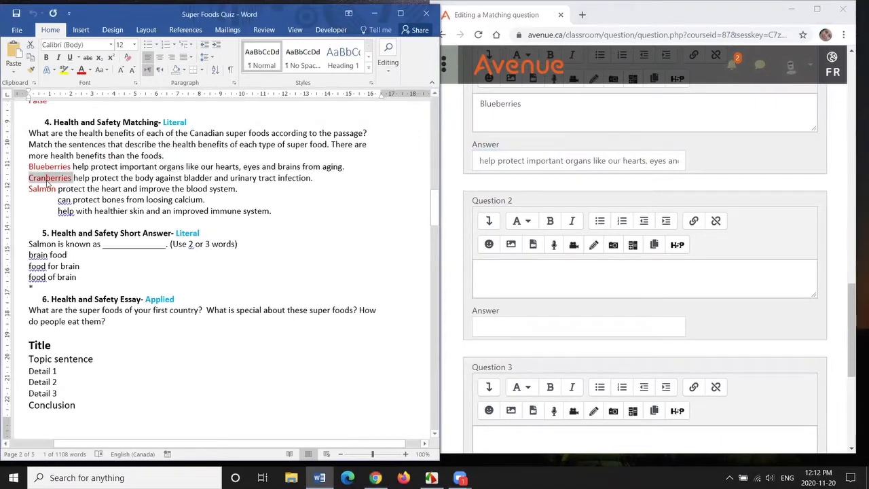
key("ctrl+c")
left_click(510, 291)
key("ctrl+v")
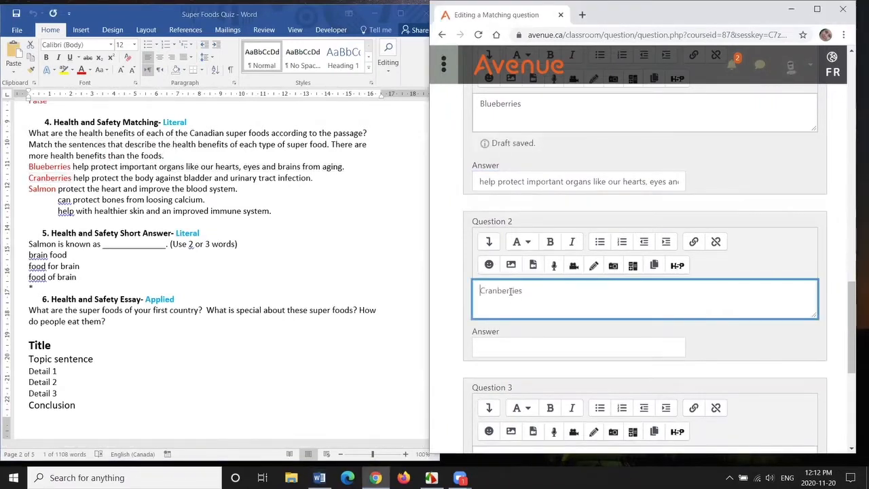
Copy "help protect the body against bladder and urinary tract infection." from the document into the answer for Question 2
left_click(80, 178)
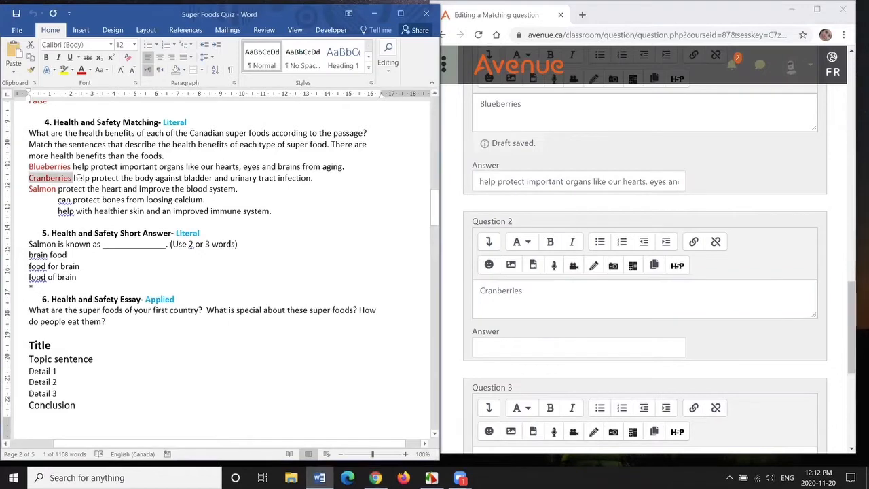
left_click_drag(75, 178, 319, 179)
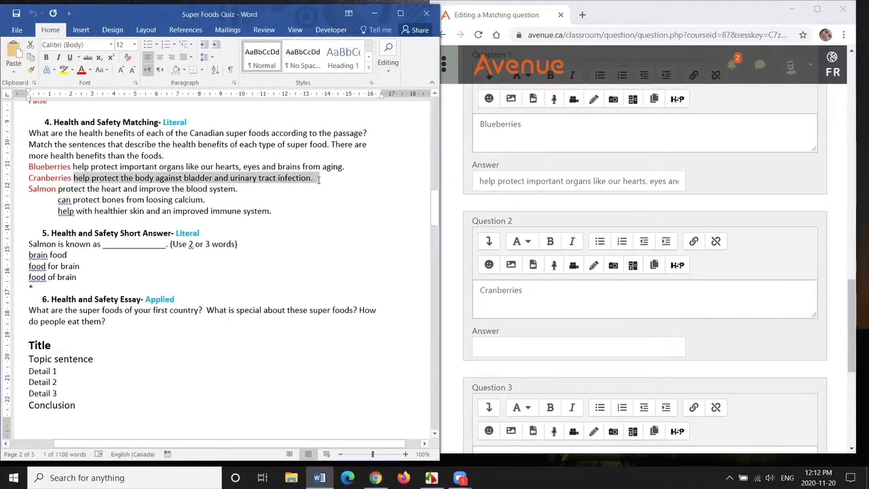
key("ctrl+c")
left_click(516, 348)
key("ctrl+v")
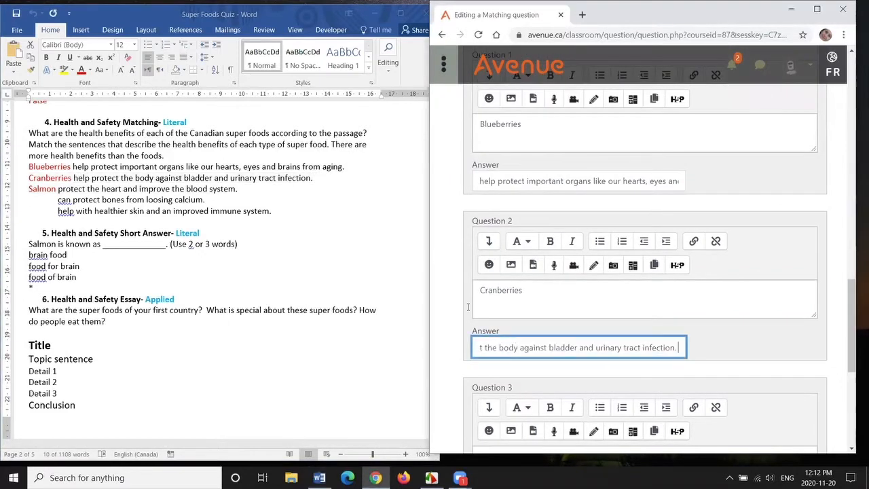
Copy "Salmon" from the document into Question 3 of the matching answers
scroll(445, 243, "down", 3)
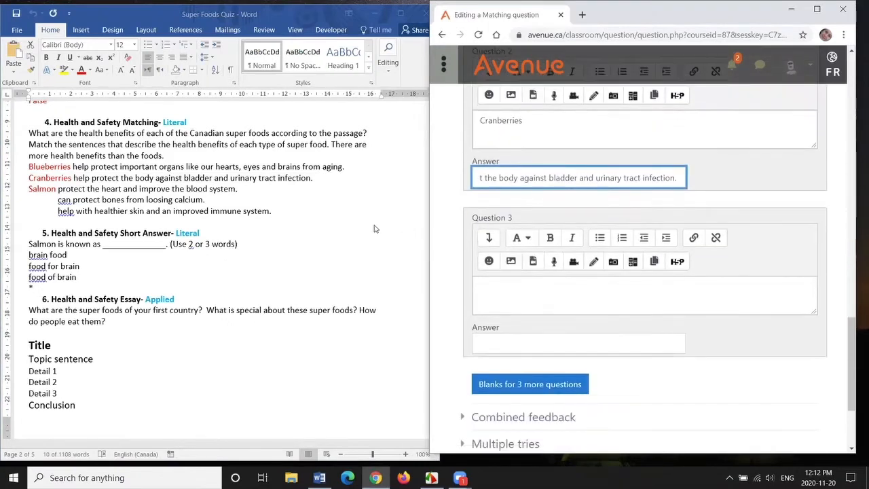
double_click(37, 192)
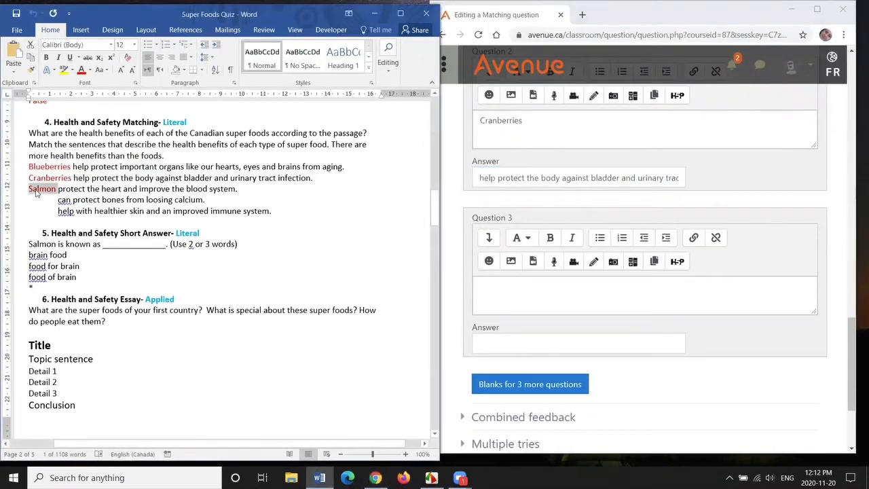
key("ctrl+c")
left_click(611, 293)
key("ctrl+v")
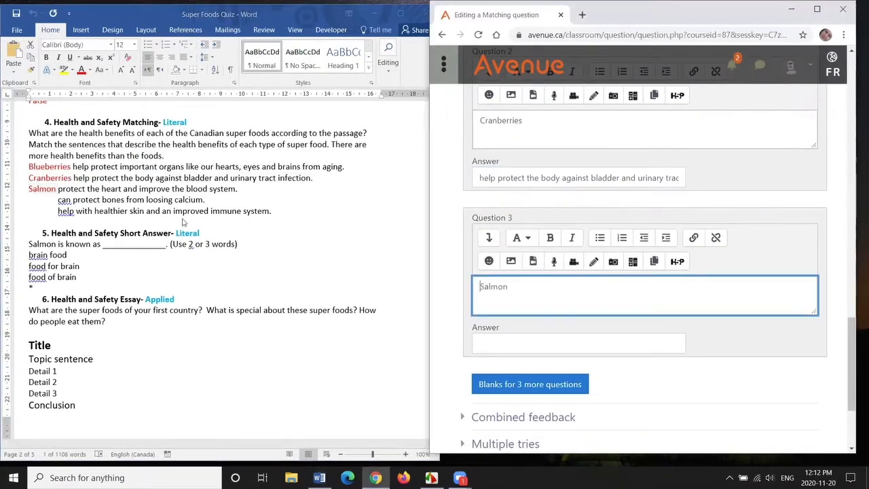
Copy "protect the heart and improve the blood system." from the document into the answer for Question 3
key("alt+Tab")
left_click_drag(68, 188, 245, 190)
key("ctrl+c")
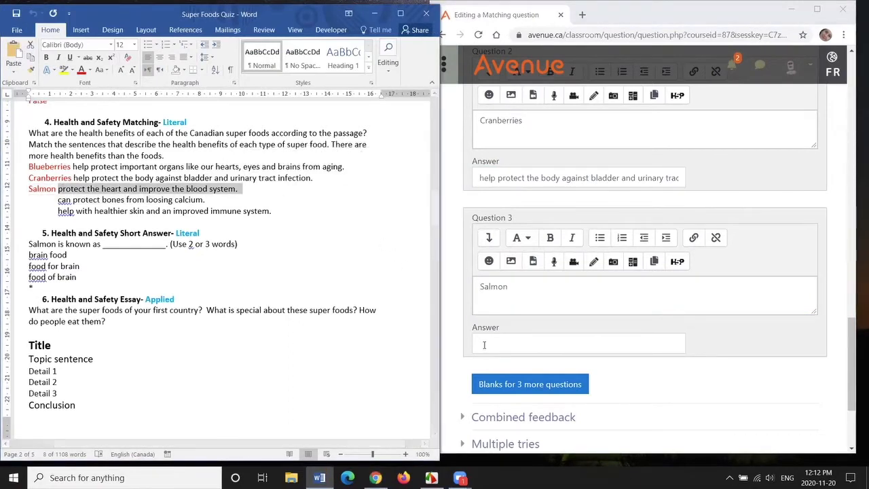
left_click(489, 341)
key("ctrl+v")
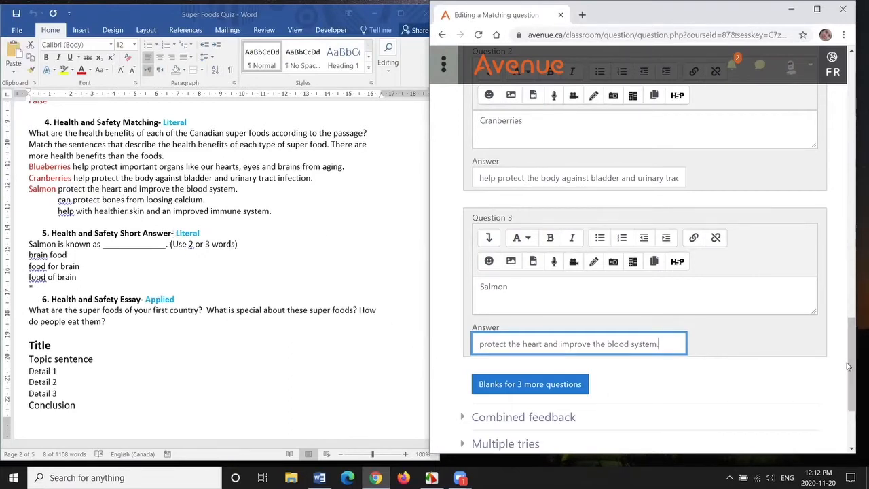
Add blanks for 3 more questions and copy "can protect bones from loosing calcium." from the document into the answer for Question 4
scroll(759, 364, "down", 2)
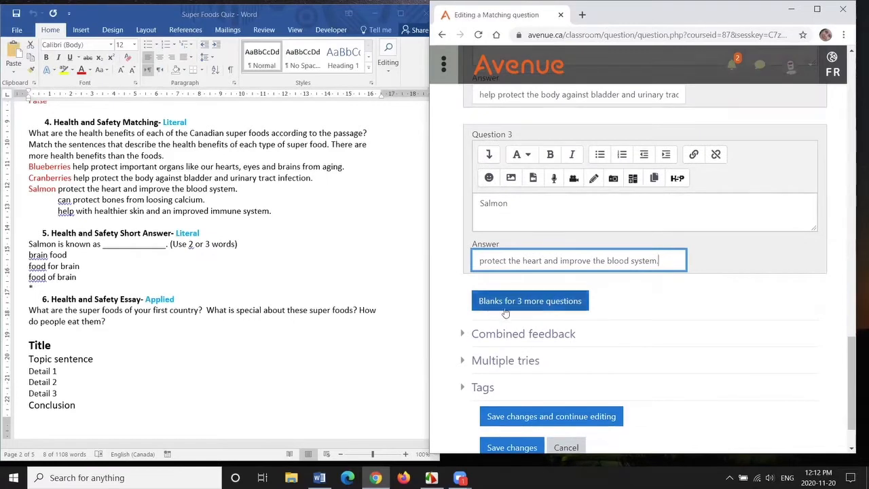
left_click(532, 306)
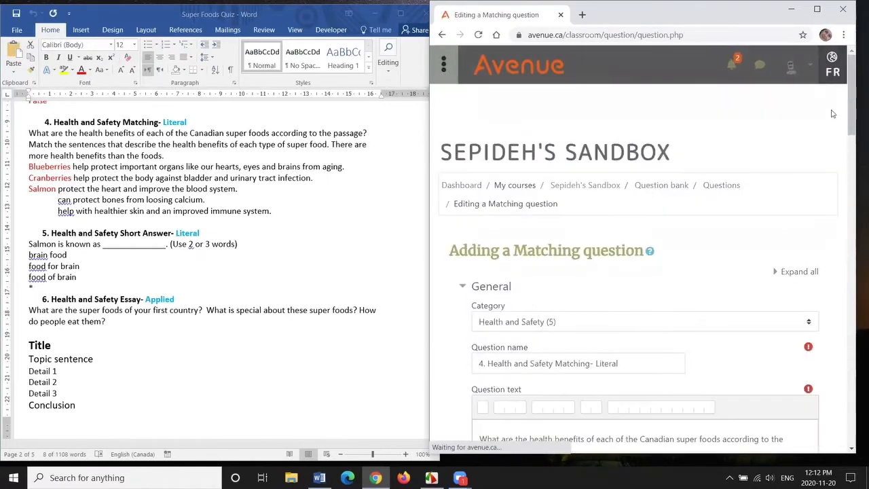
left_click_drag(852, 71, 855, 320)
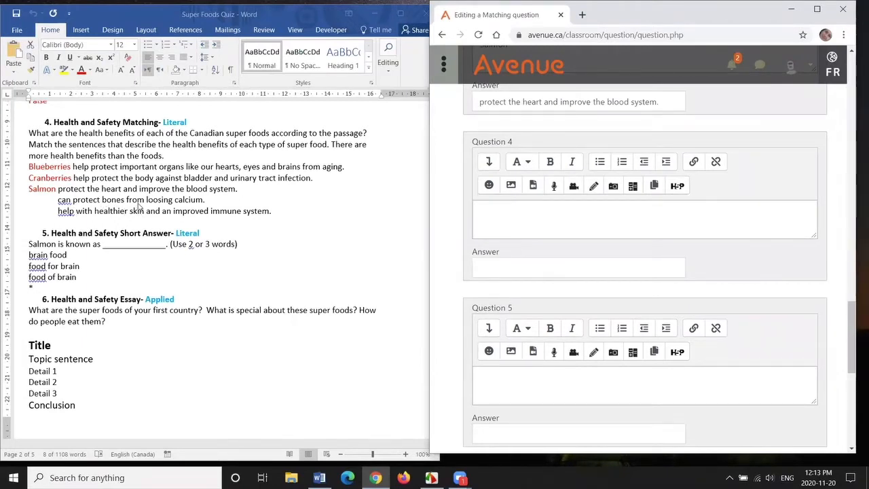
double_click(112, 201)
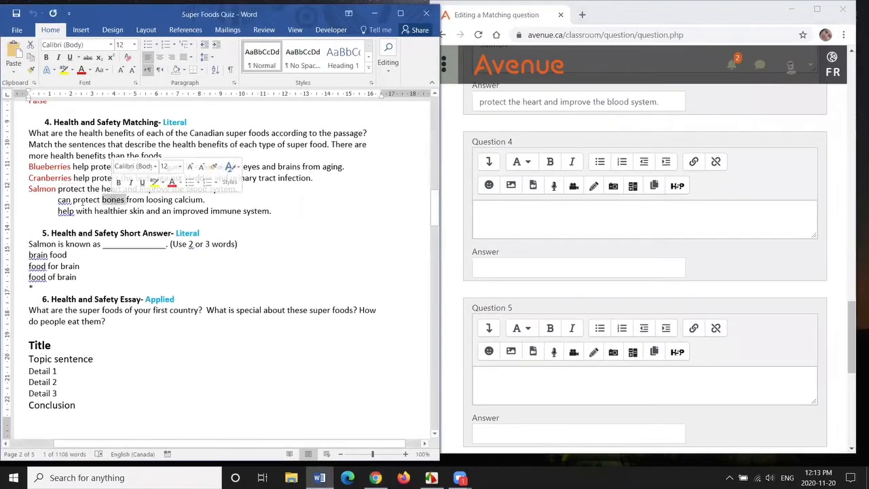
left_click_drag(58, 200, 208, 200)
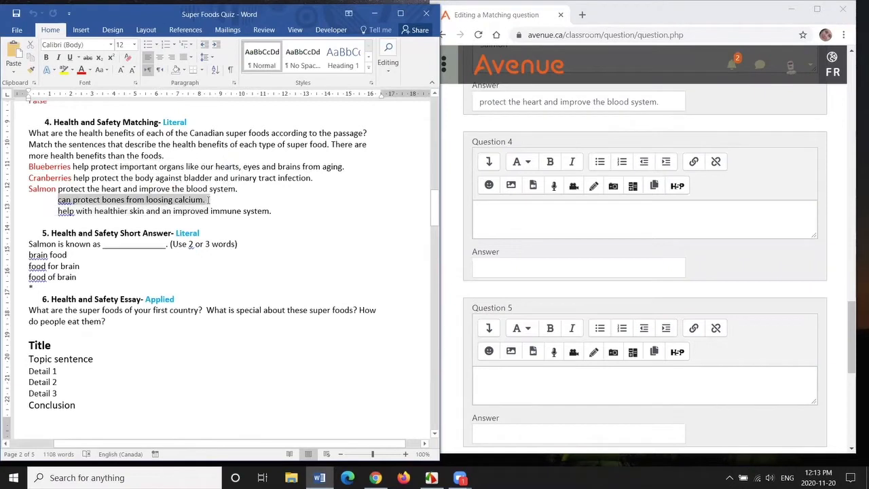
left_click(484, 267)
key("ctrl+v")
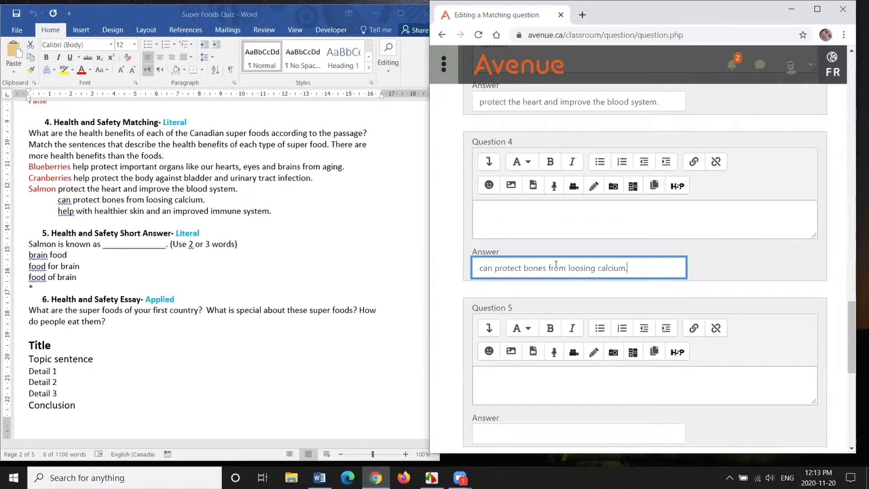
Copy "help with healthier skin and an improved immune system." from the document into the answer for Question 5
scroll(452, 292, "down", 1)
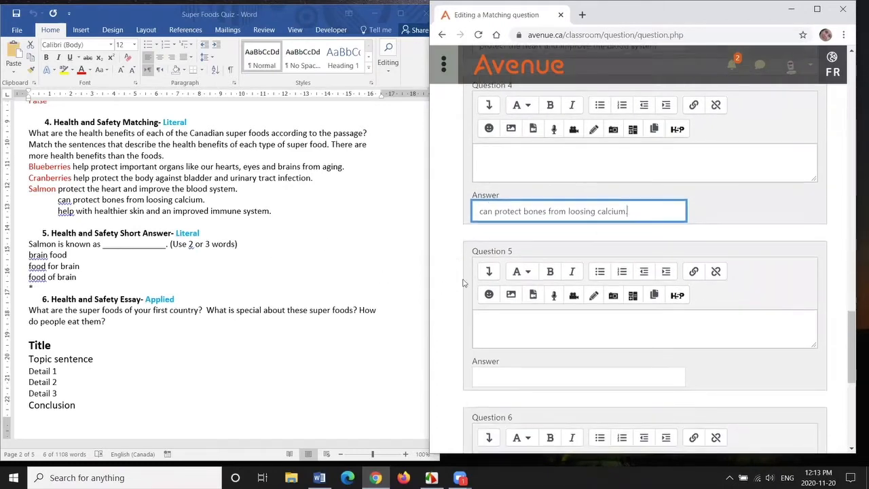
left_click_drag(58, 211, 275, 211)
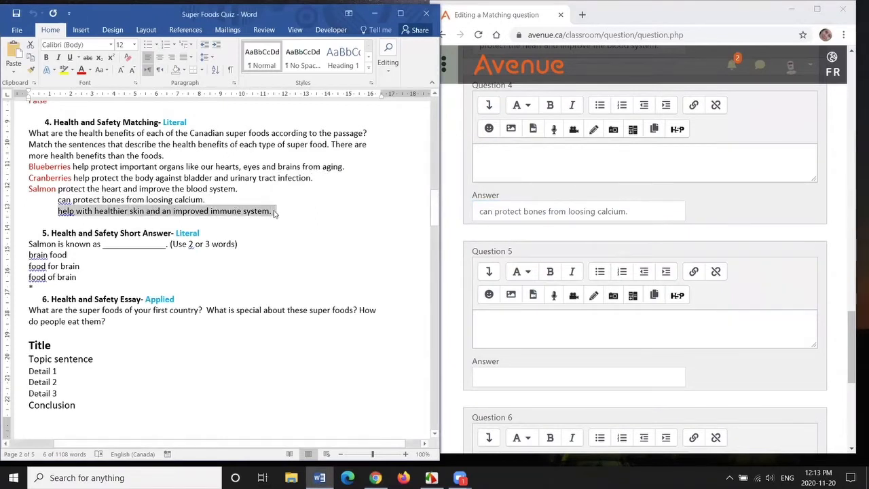
left_click(489, 376)
key("ctrl+v")
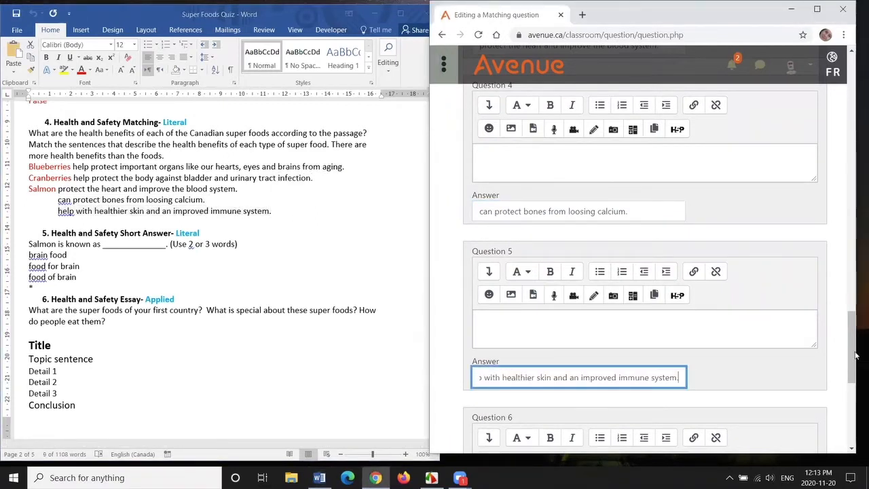
Save the Matching question to the question bank, leaving Question 6 blank
left_click_drag(854, 324, 854, 362)
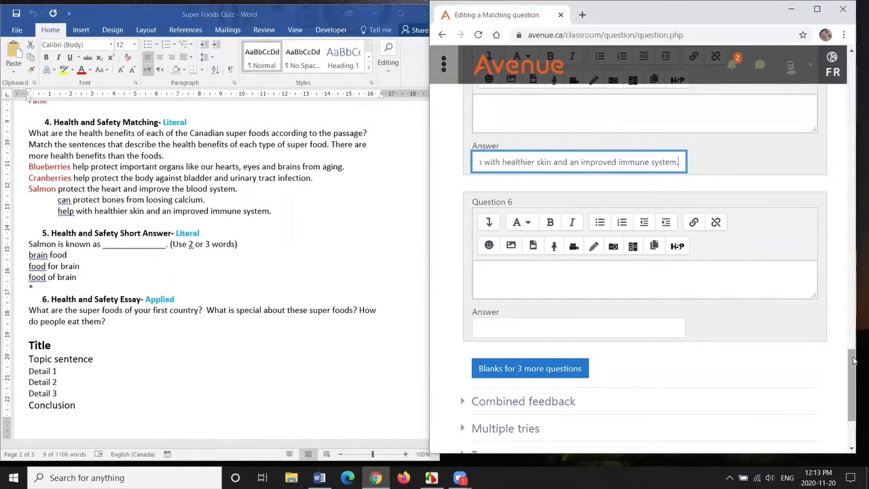
scroll(854, 360, "down", 2)
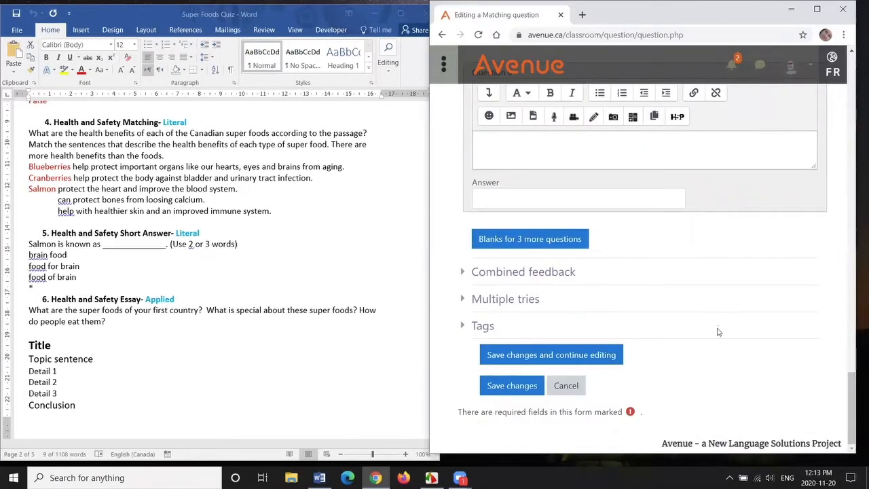
left_click(503, 385)
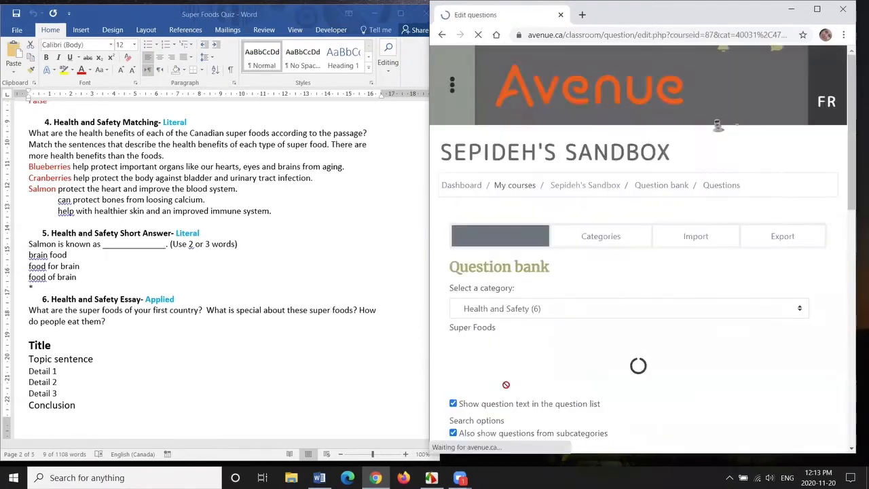
Maximize the browser window and preview the question "4. Health and Safety Matching- Literal" from the question bank
left_click(818, 8)
mouse_move(856, 66)
left_mouse_down()
mouse_move(857, 303)
mouse_move(720, 305)
left_mouse_up()
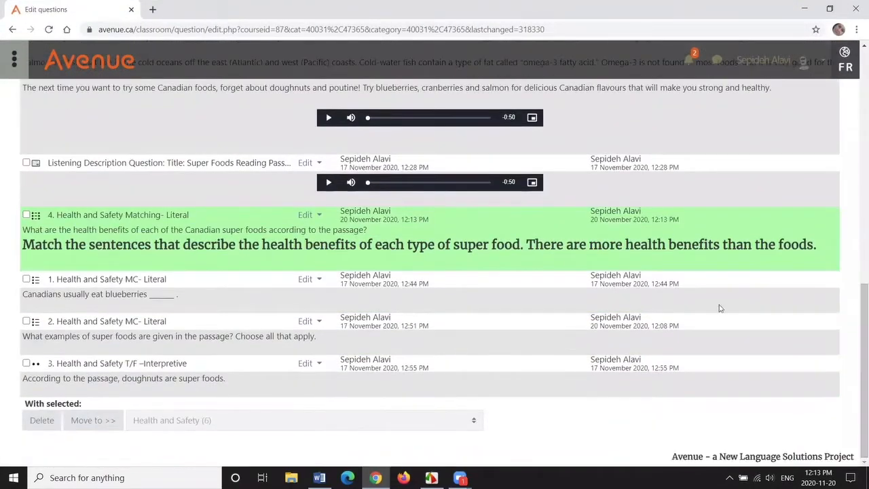
left_click(316, 215)
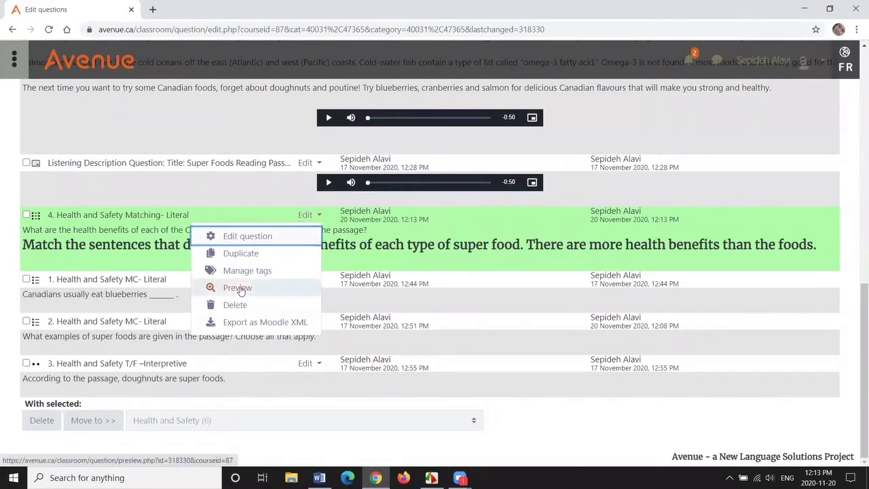
left_click(238, 287)
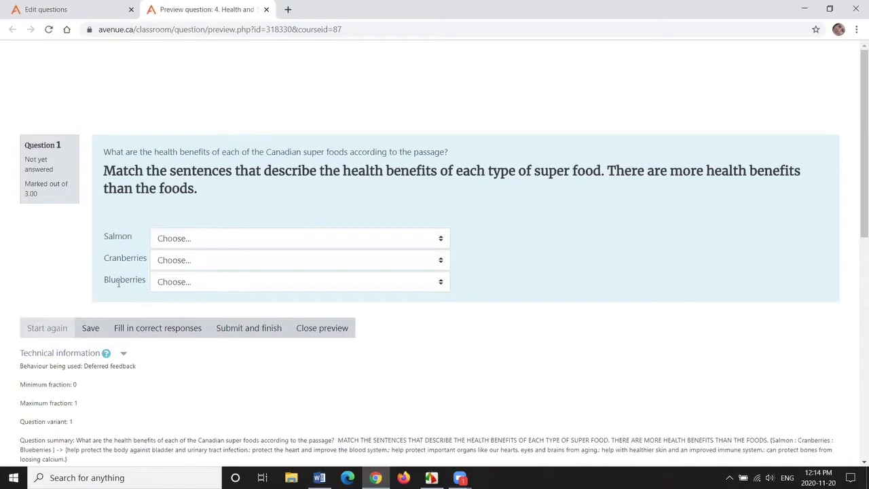
Test the preview with the bladder benefit for Salmon, the heart benefit for Cranberries and healthier skin for Blueberries, submit and finish, and close the preview
left_click(442, 243)
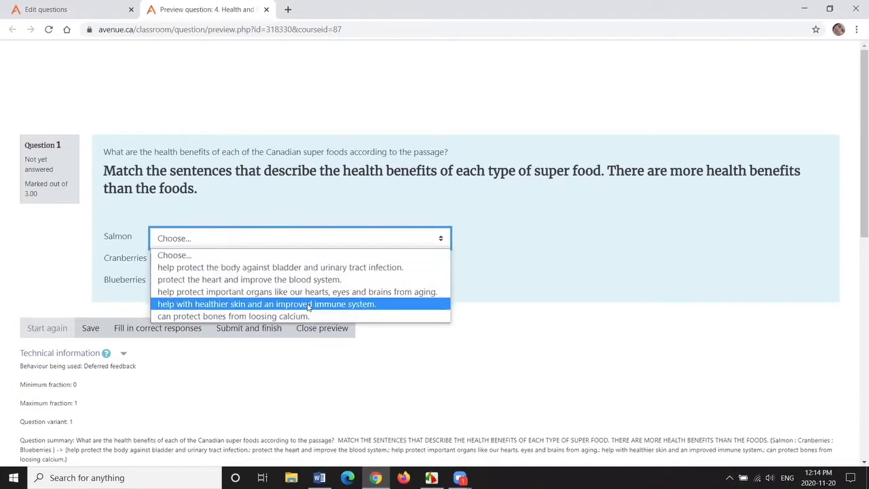
left_click(316, 267)
left_click(437, 260)
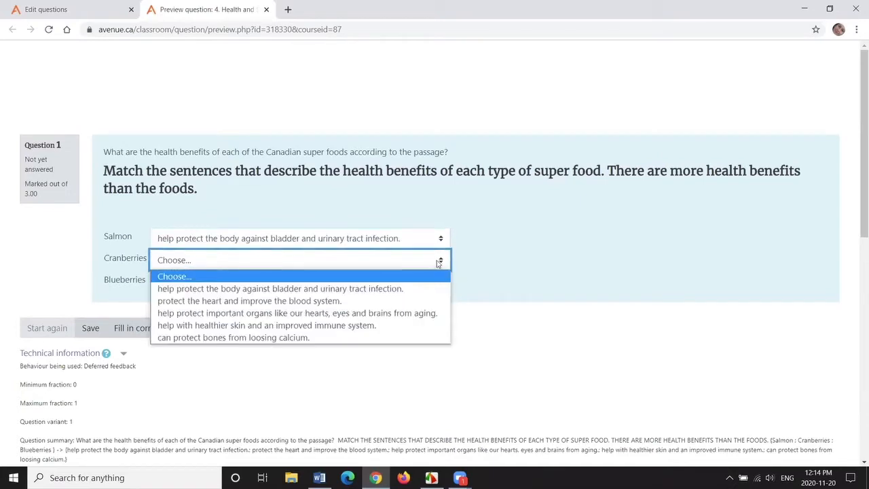
left_click(360, 300)
left_click(440, 282)
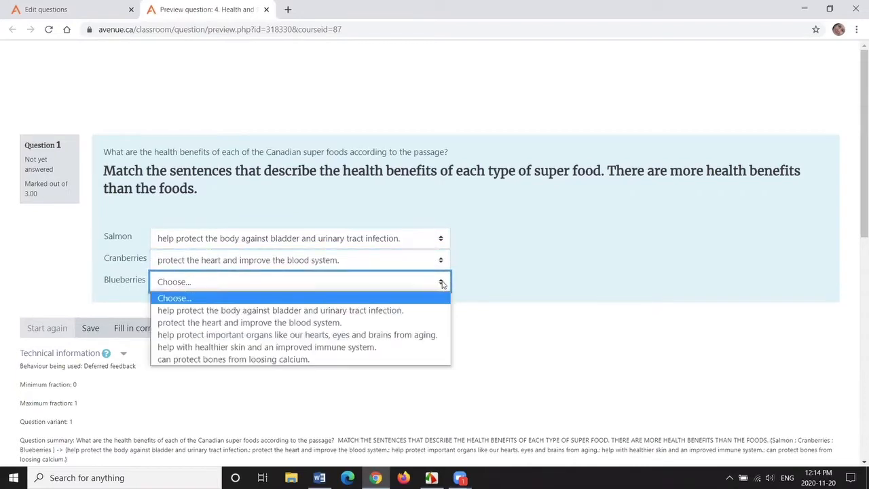
left_click(366, 347)
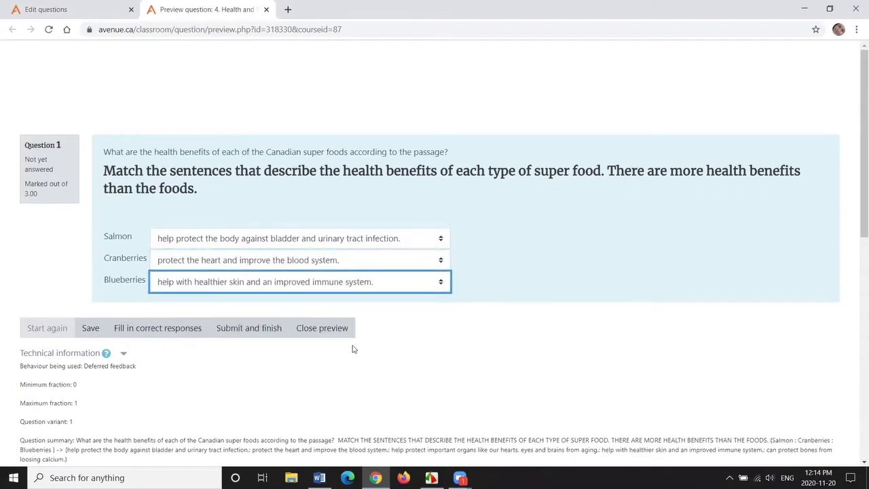
left_click(227, 329)
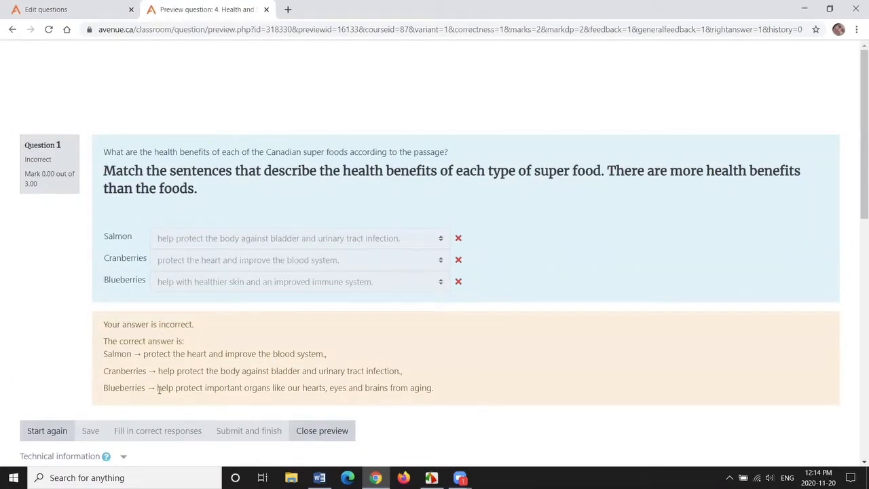
left_click(327, 433)
Create a new Short answer question in the question bank and restore the browser window beside the Word document
scroll(275, 170, "up", 4)
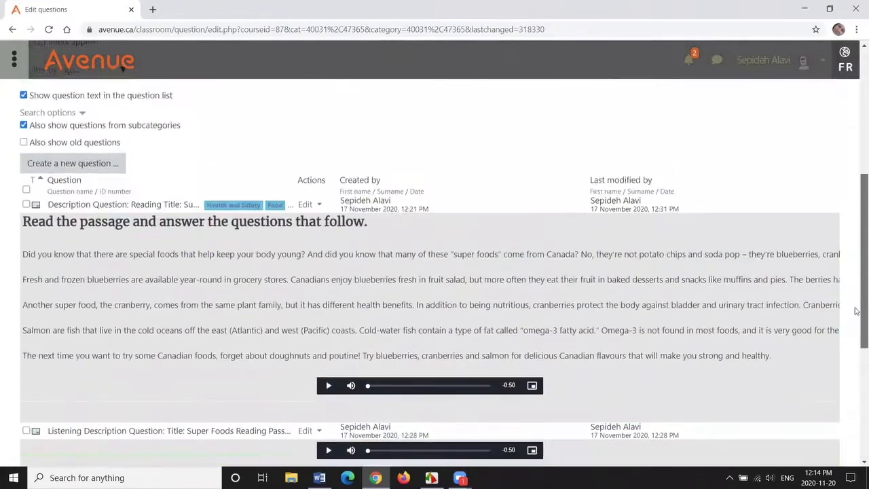
left_click(53, 163)
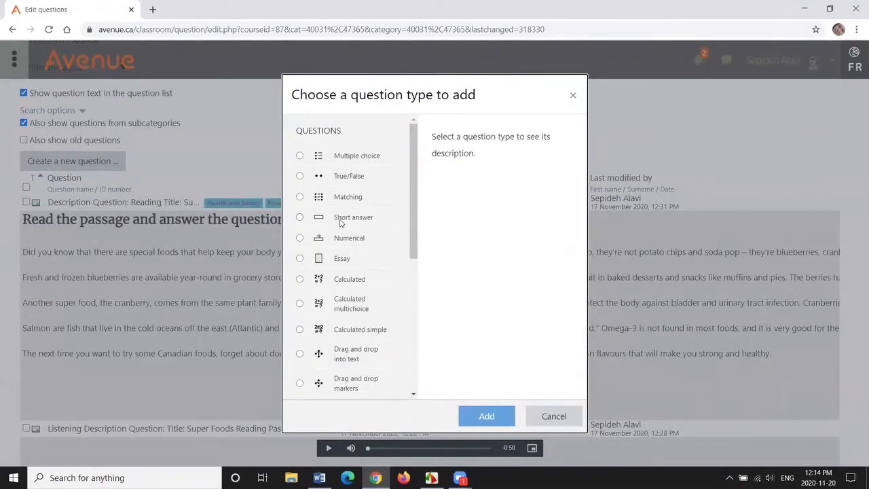
left_click(300, 218)
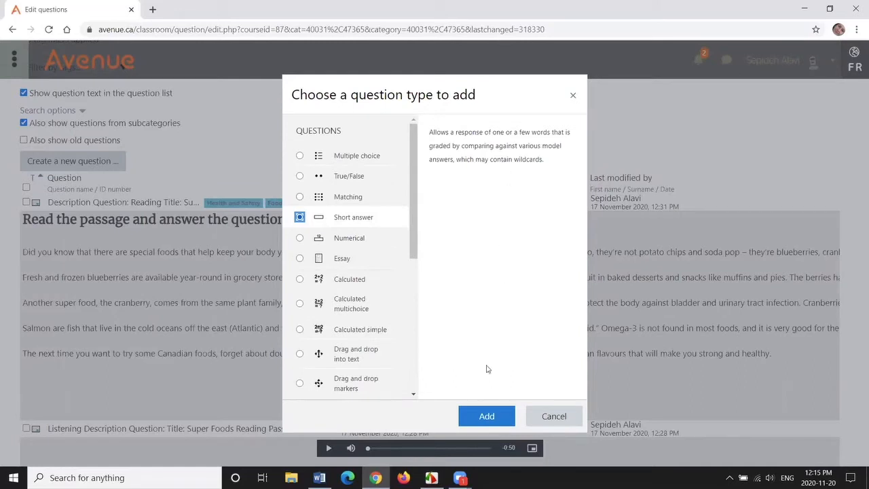
left_click(488, 415)
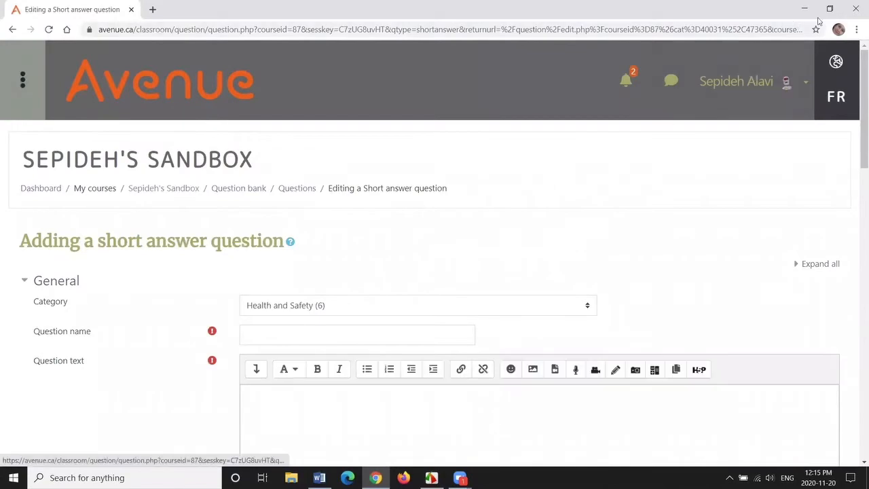
left_click(830, 9)
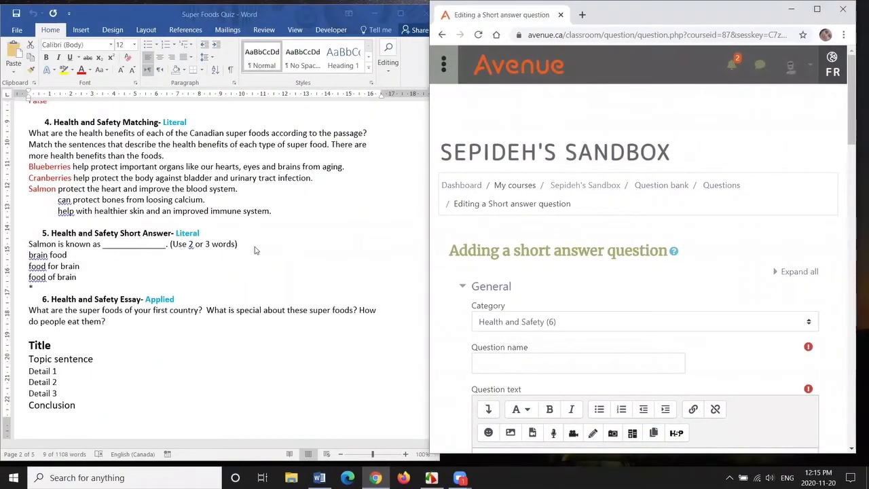
Copy "5. Health and Safety Short Answer- Literal" from the document into the question name
scroll(257, 248, "down", 3)
scroll(475, 214, "down", 3)
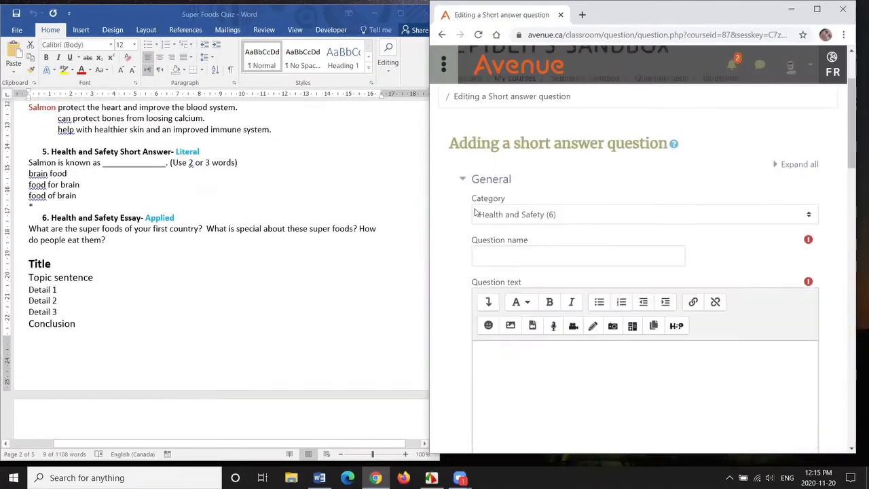
double_click(110, 153)
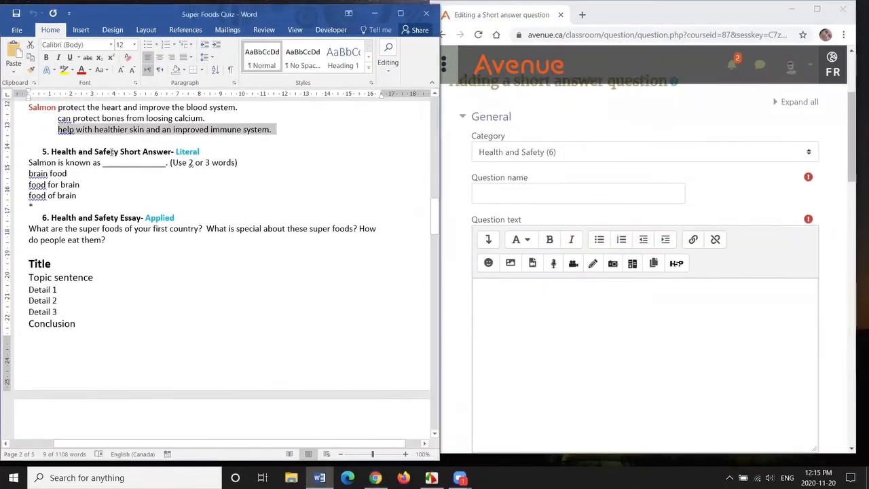
triple_click(111, 153)
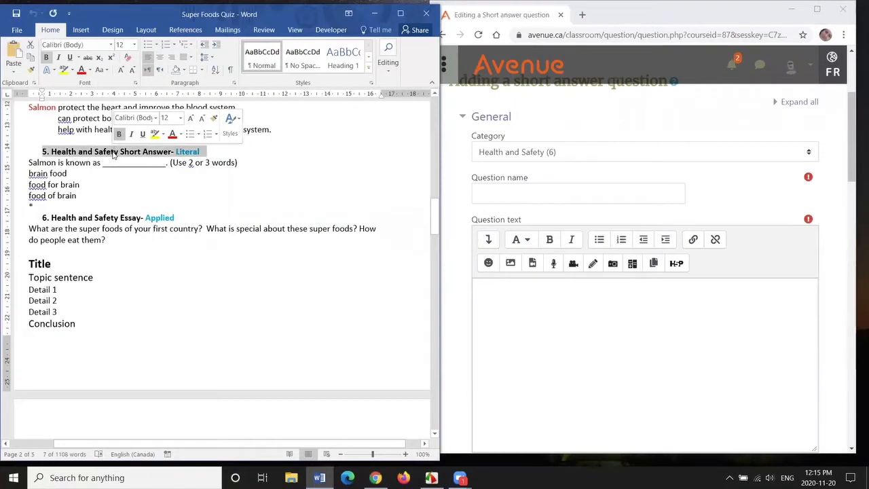
key("ctrl+c")
left_click(489, 194)
key("ctrl+v")
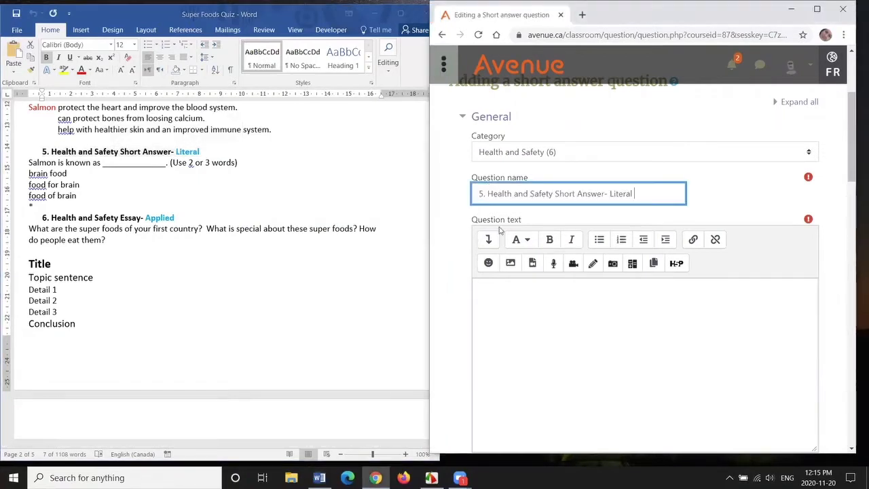
Copy "Salmon is known as ____________. (Use 2 or 3 words)" from the document into the question text
left_click(123, 186)
left_click_drag(27, 162, 244, 165)
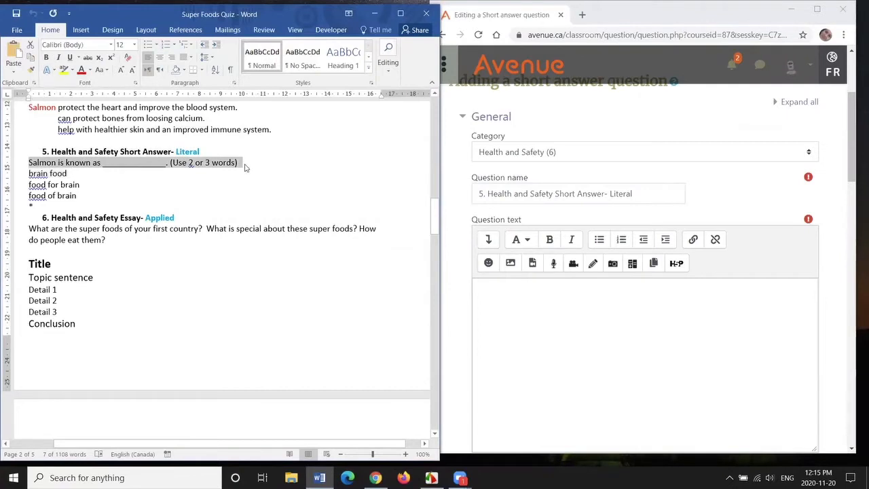
key("ctrl+c")
left_click(514, 301)
key("ctrl+v")
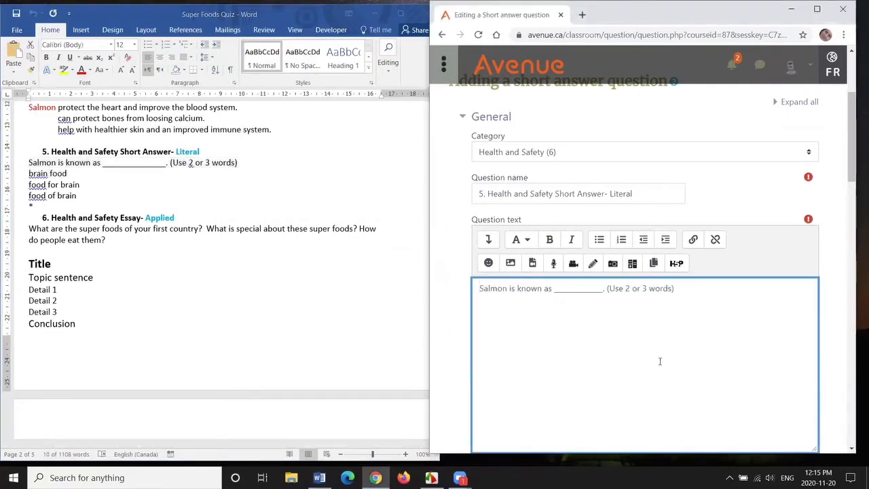
Set the question's case sensitivity to "No, case is unimportant"
scroll(683, 336, "down", 1)
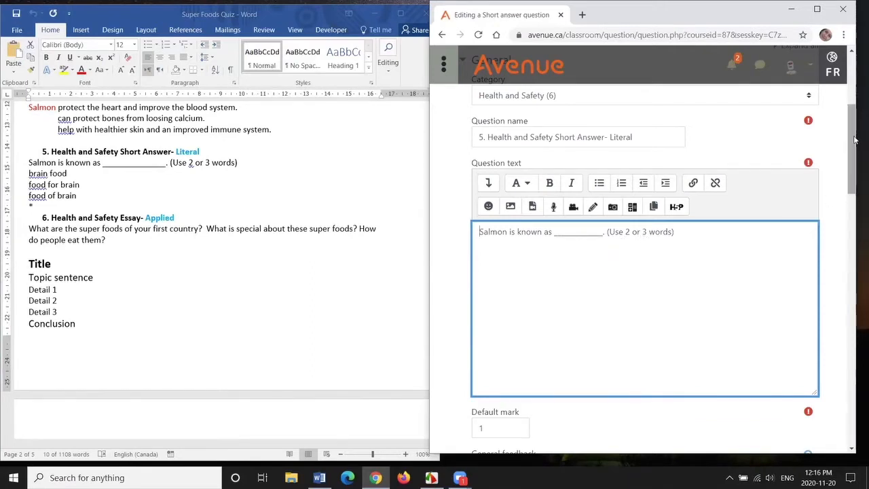
left_click_drag(853, 138, 859, 190)
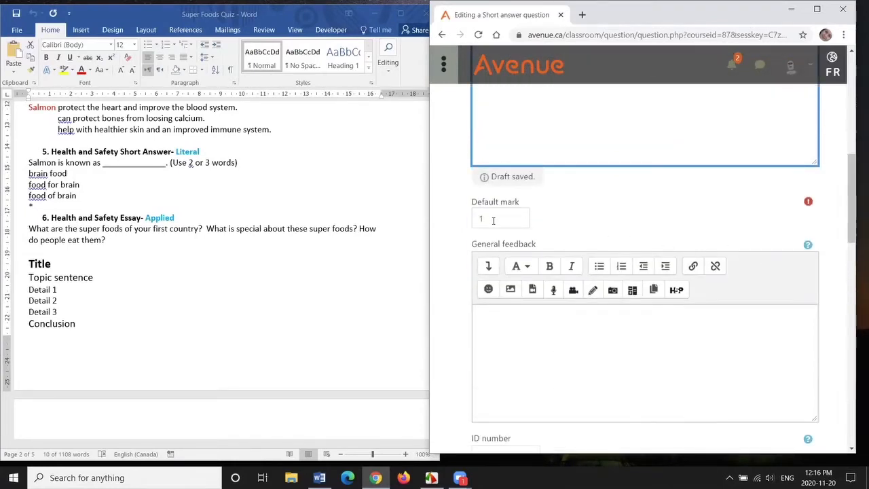
scroll(595, 214, "down", 3)
scroll(597, 214, "down", 2)
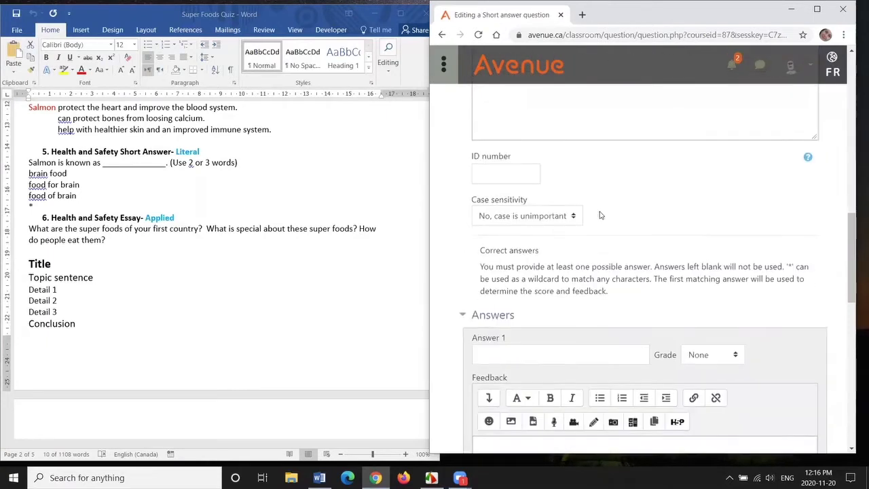
scroll(601, 215, "down", 1)
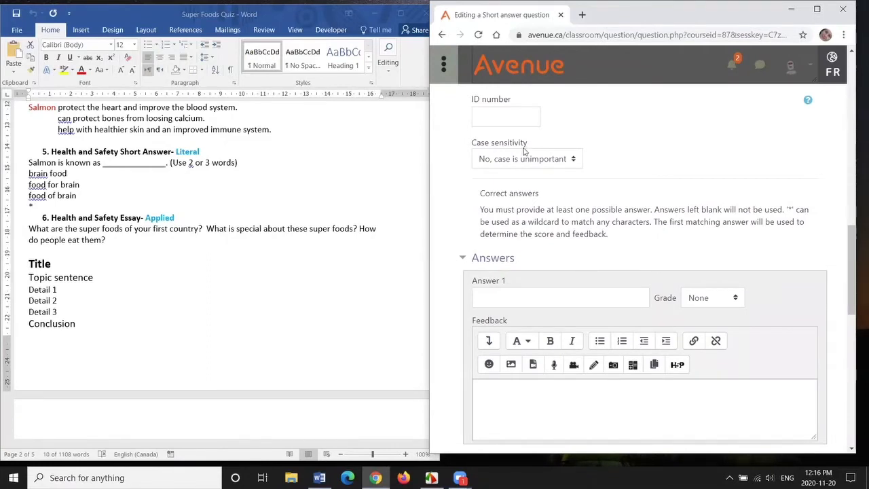
left_click(575, 163)
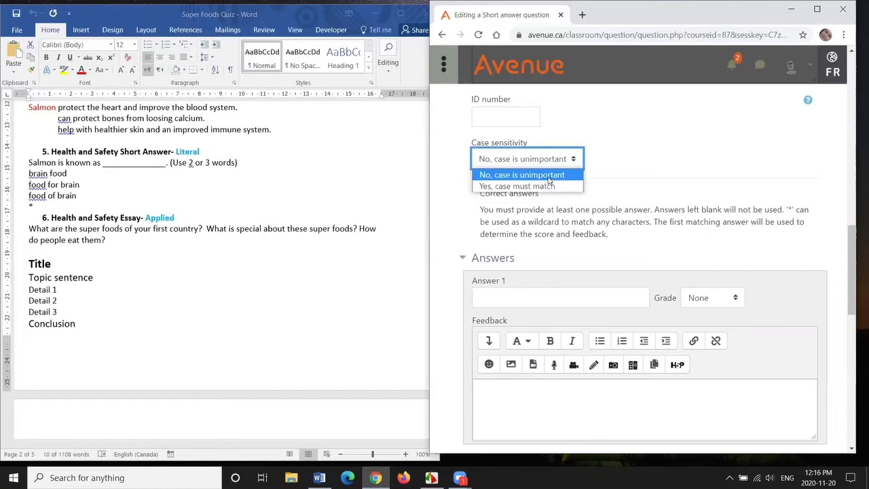
left_click(549, 176)
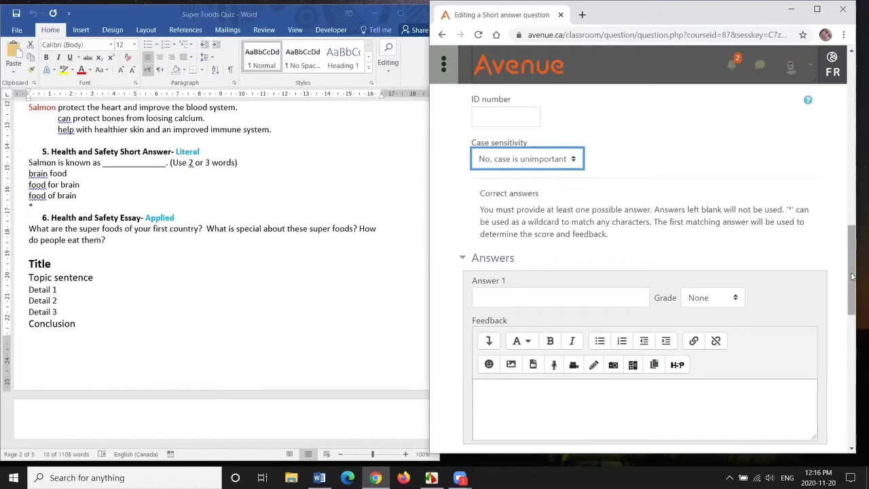
Copy "brain food" from the document into Answer 1 and set its grade to 100%
scroll(853, 275, "down", 1)
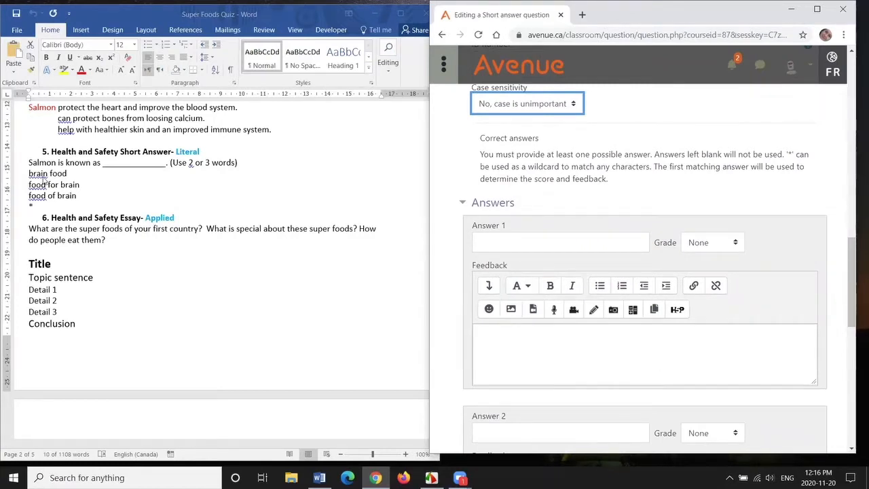
left_click_drag(29, 162, 71, 174)
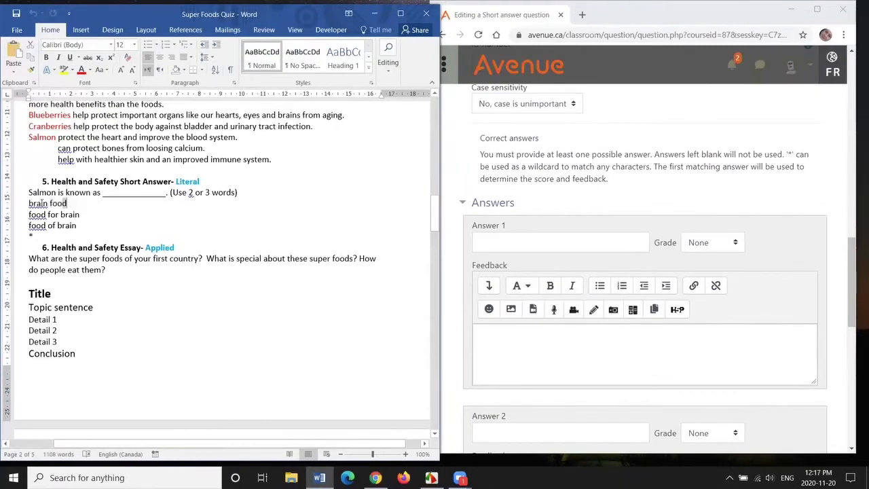
left_click_drag(69, 204, 31, 206)
key("ctrl+c")
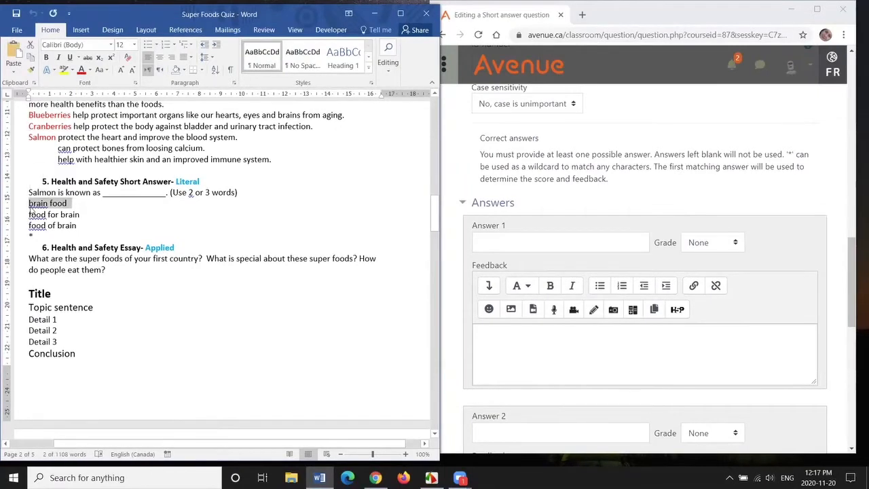
left_click(483, 242)
key("ctrl+v")
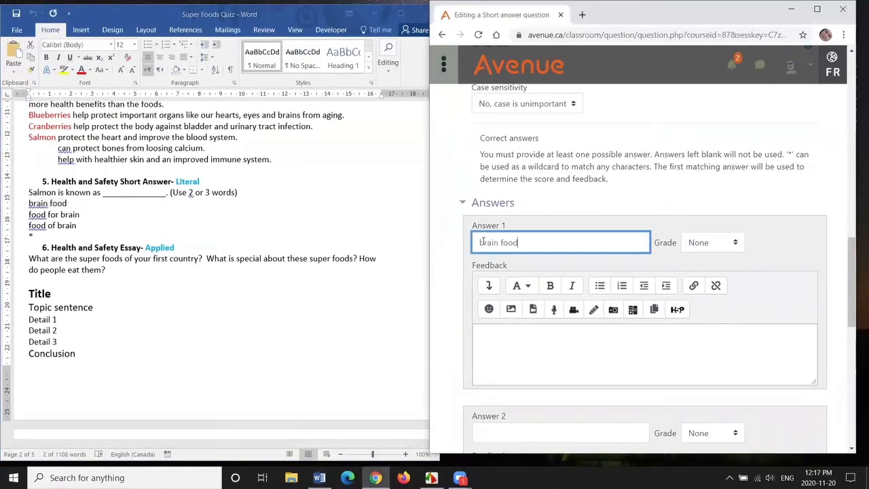
left_click(735, 242)
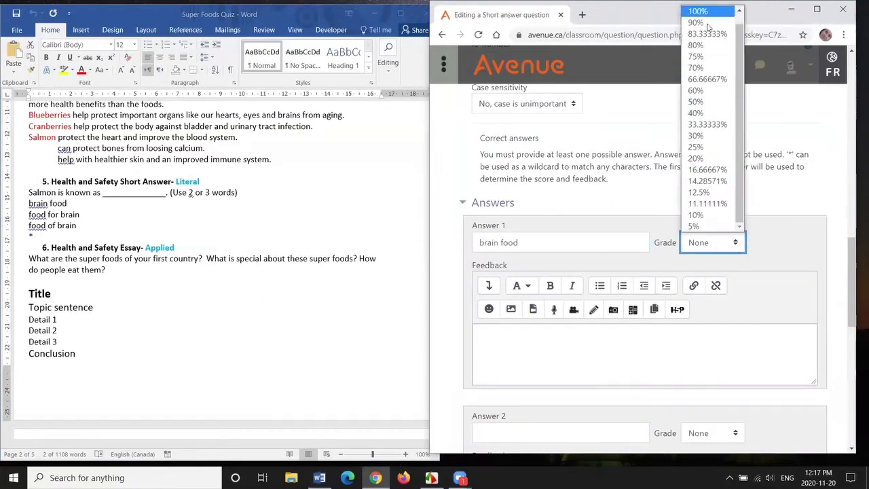
left_click(709, 10)
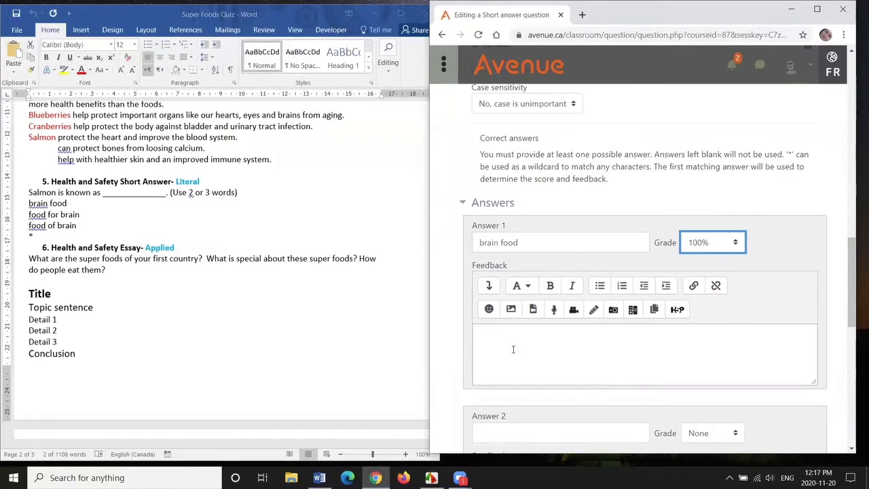
Copy "food for brain" from the document into Answer 2 and set its grade to 90%
left_click_drag(852, 281, 855, 334)
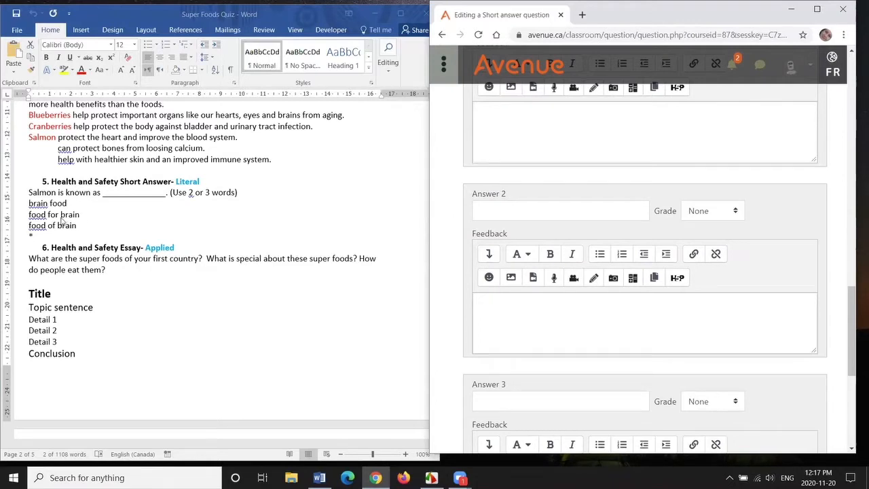
left_click(54, 222)
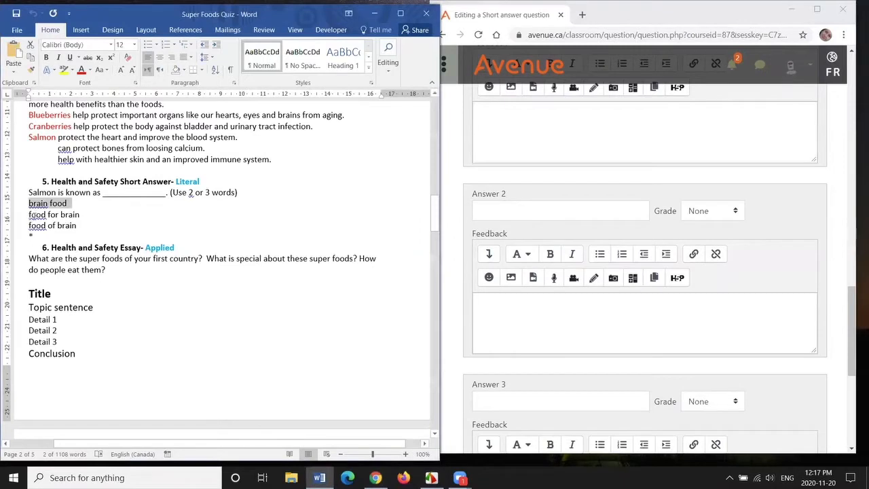
left_click_drag(29, 214, 84, 215)
key("ctrl+c")
left_click(520, 212)
key("ctrl+v")
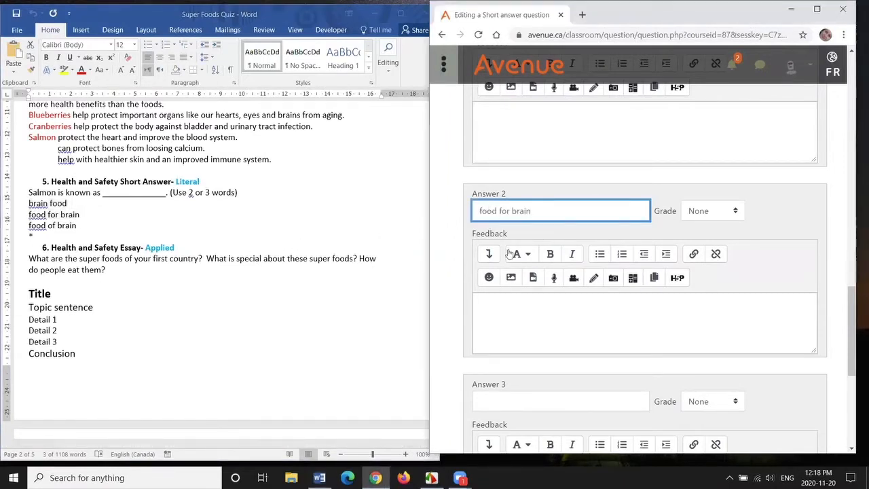
left_click(737, 212)
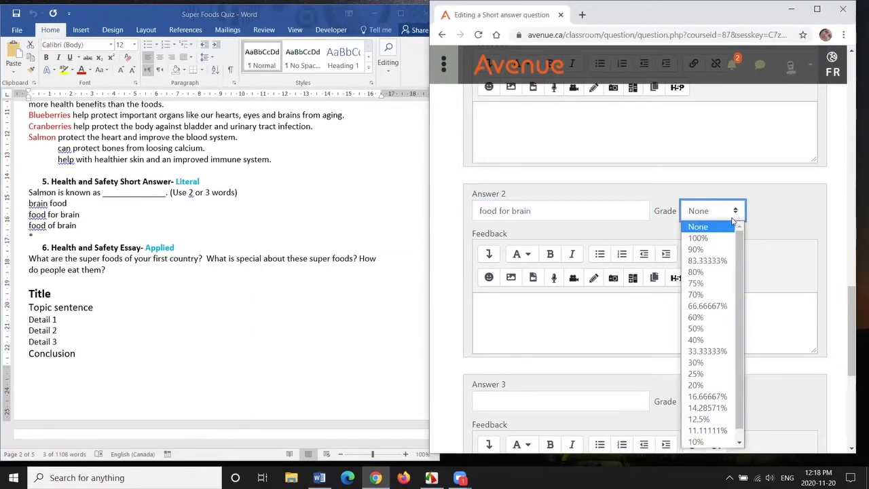
left_click(711, 251)
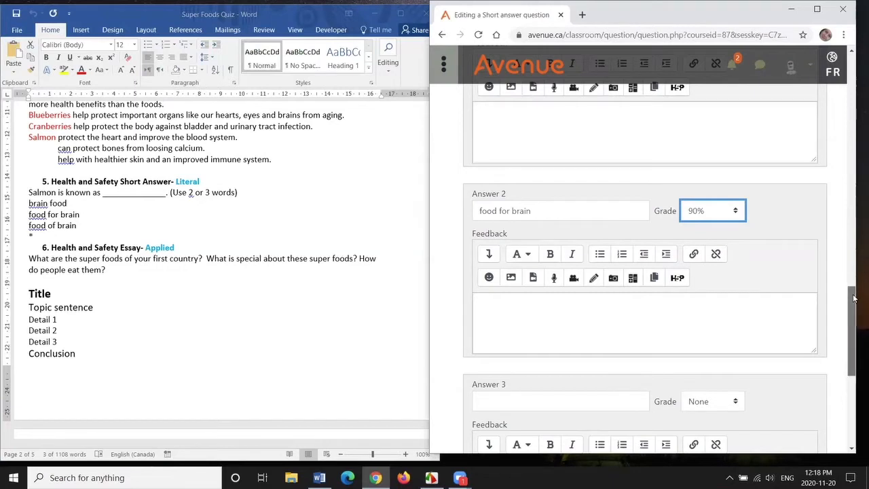
Copy "food of brain" from the document into Answer 3 and set its grade to 83.33333%
scroll(853, 299, "down", 2)
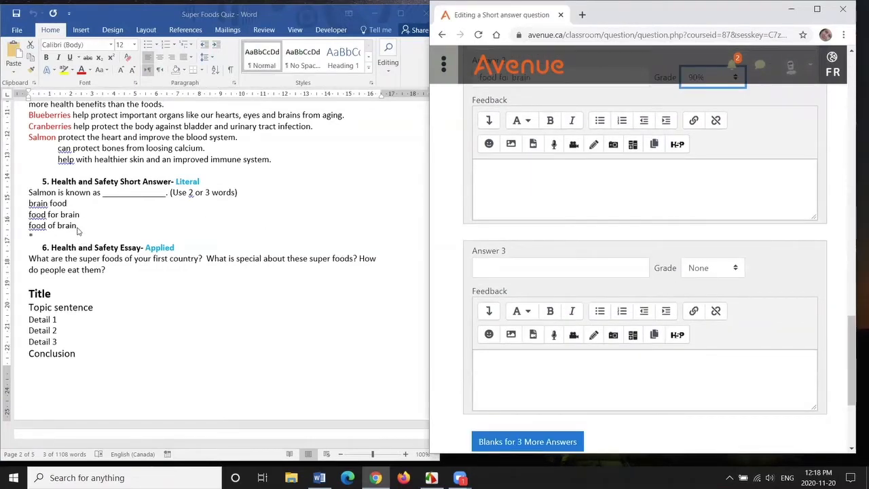
left_click(79, 227)
triple_click(79, 227)
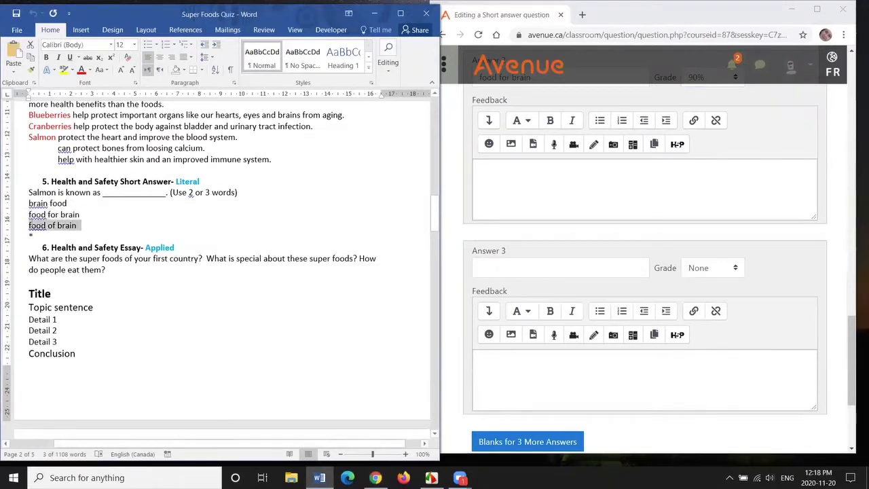
left_click(487, 269)
key("ctrl+v")
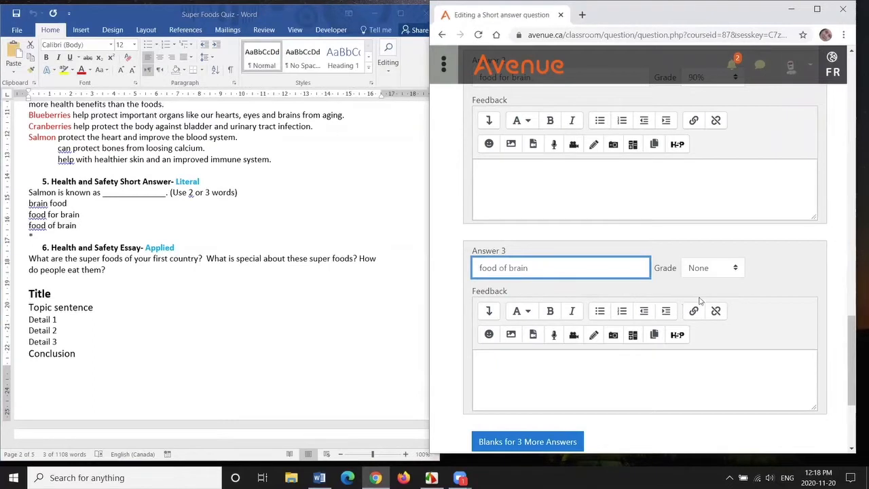
left_click(735, 270)
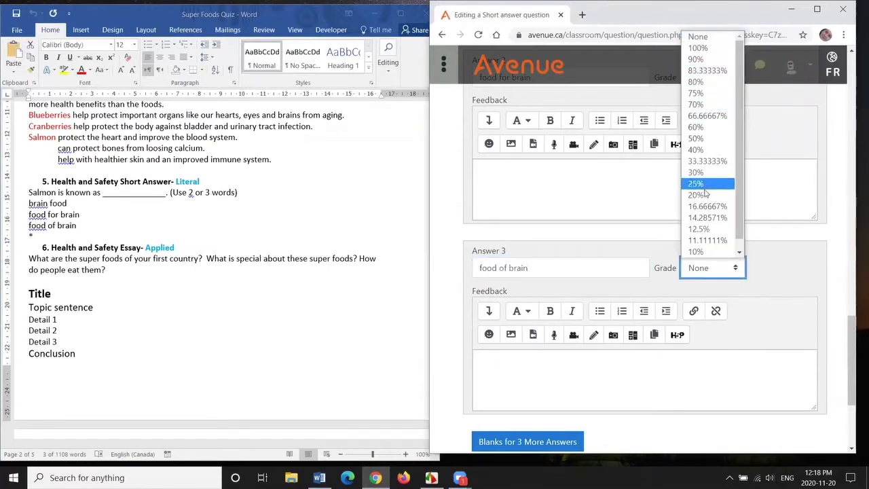
left_click(707, 71)
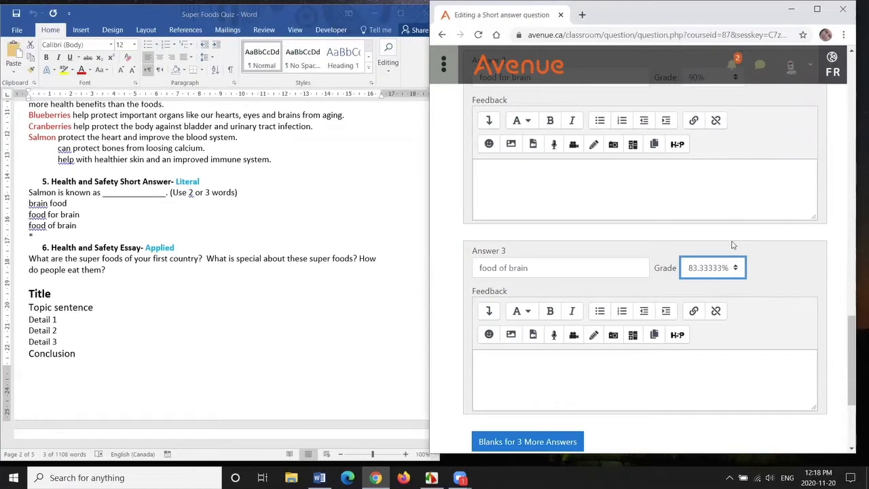
Add blanks for three more answers and enter the wildcard "*" as Answer 4
scroll(736, 241, "down", 2)
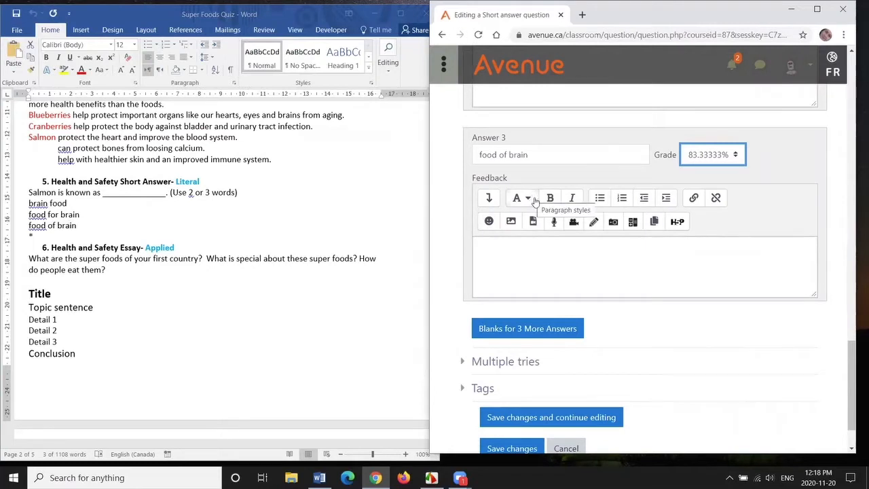
left_click(528, 331)
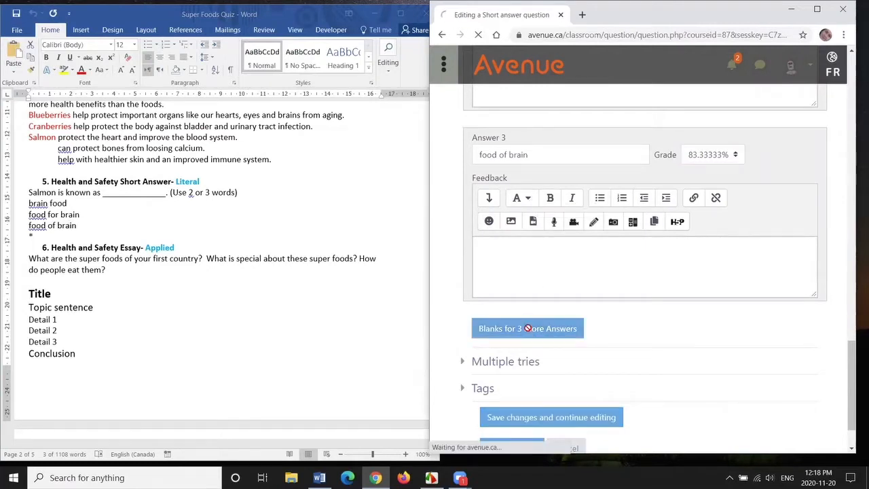
left_click_drag(848, 90, 859, 246)
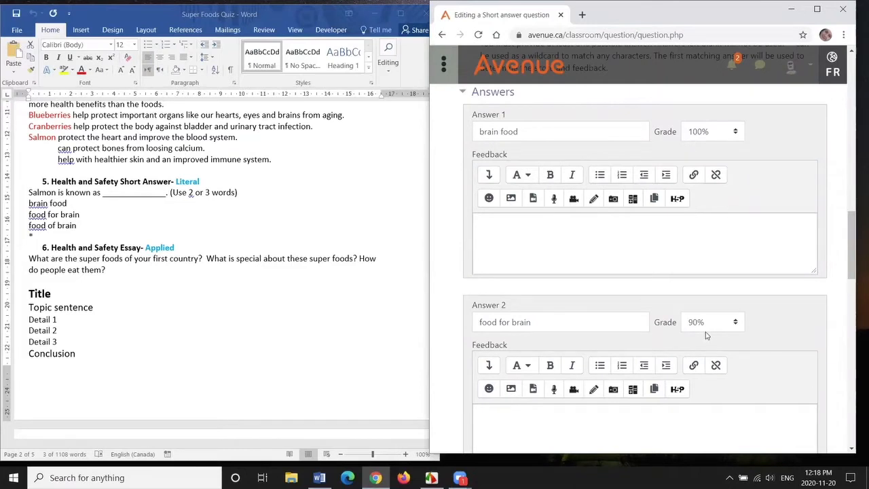
scroll(706, 334, "down", 4)
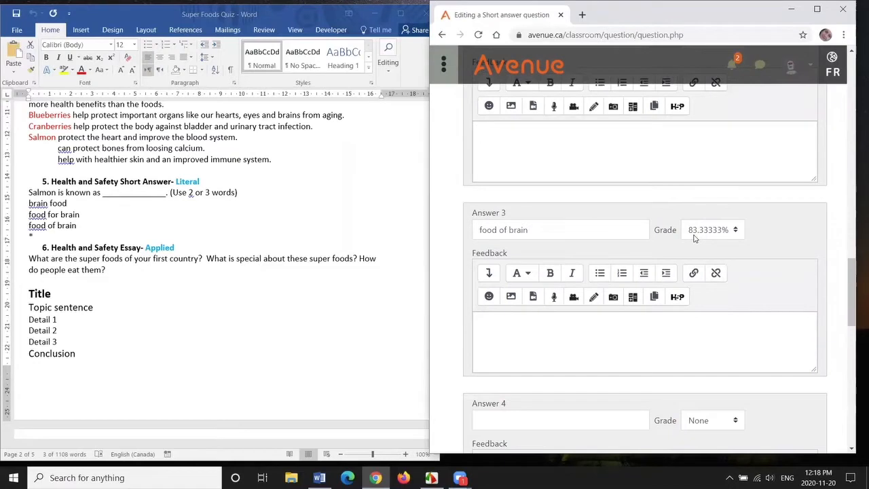
scroll(679, 258, "down", 2)
left_click(552, 310)
type("*")
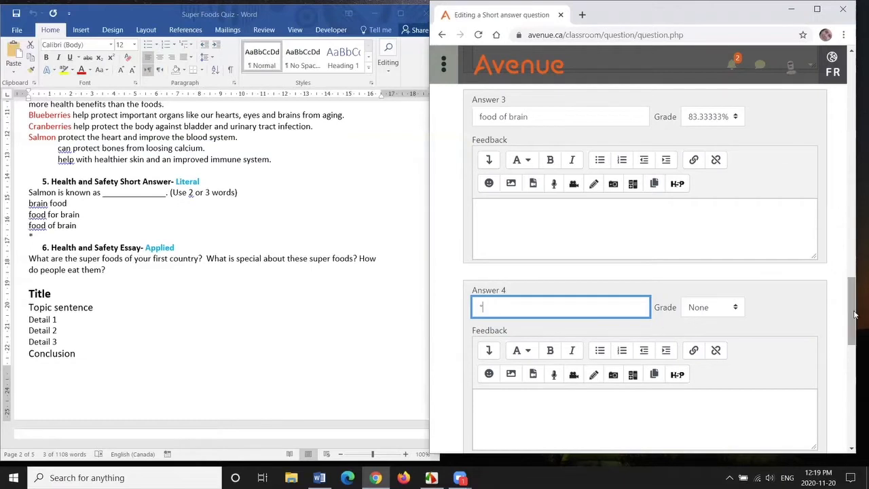
Save the short answer question, leaving Answers 5 and 6 blank
left_click_drag(853, 313, 855, 372)
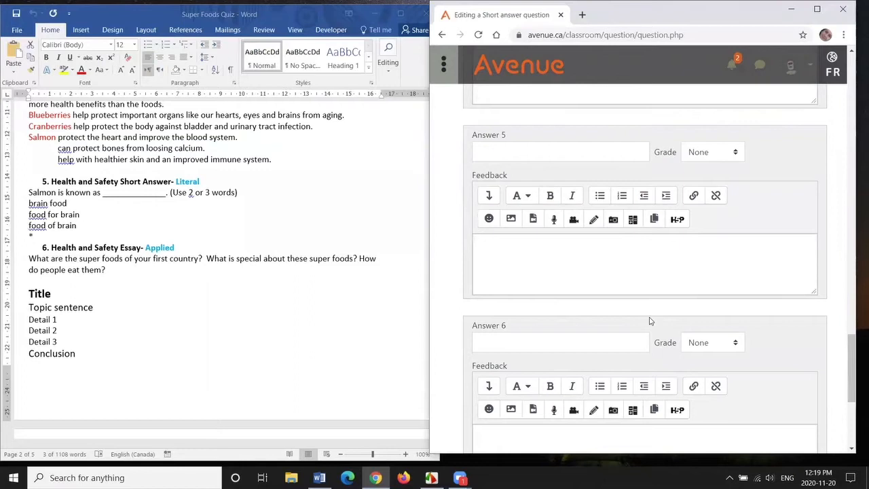
scroll(649, 317, "down", 1)
scroll(679, 329, "down", 3)
scroll(693, 323, "down", 1)
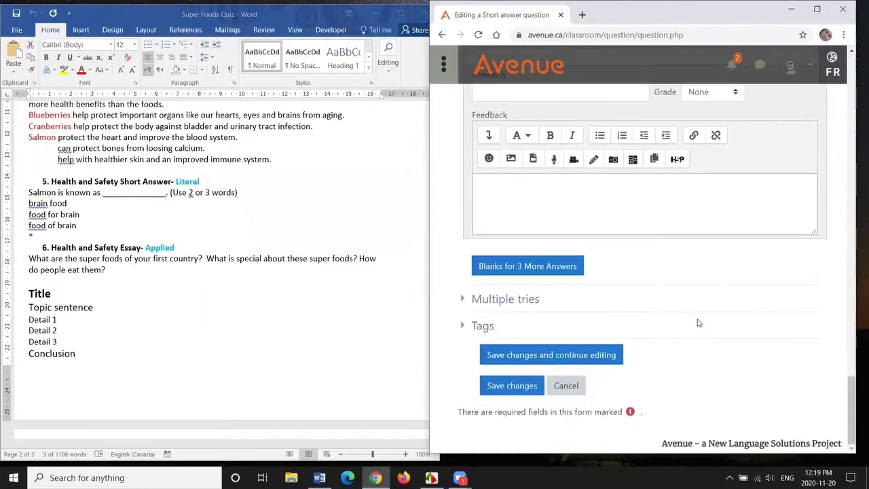
left_click(511, 386)
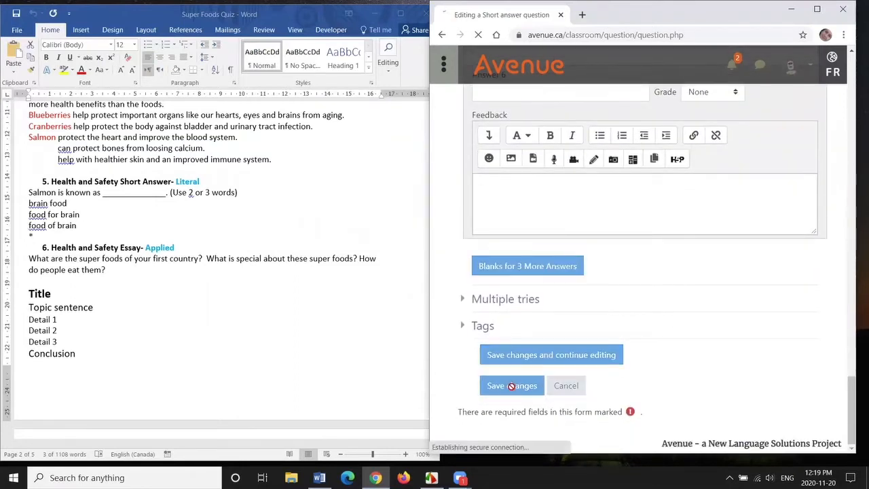
Open a preview of the question "5. Health and Safety Short Answer- Literal" in the question bank
left_click(816, 10)
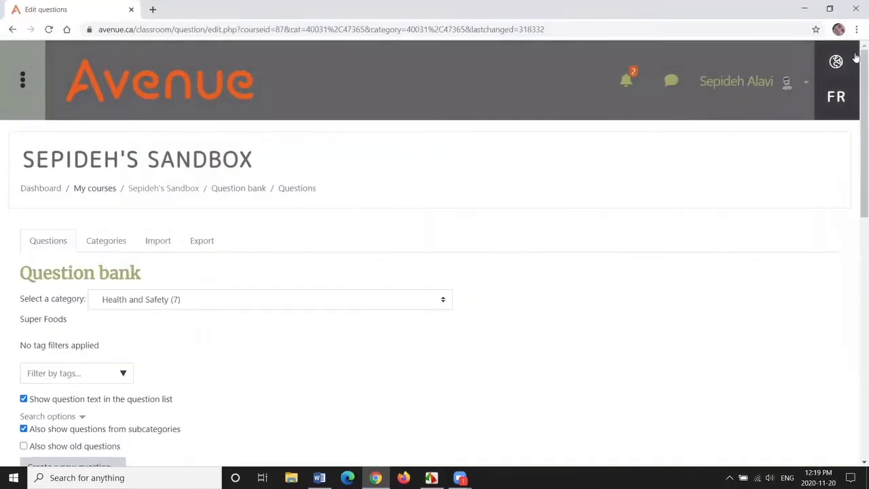
scroll(307, 290, "down", 10)
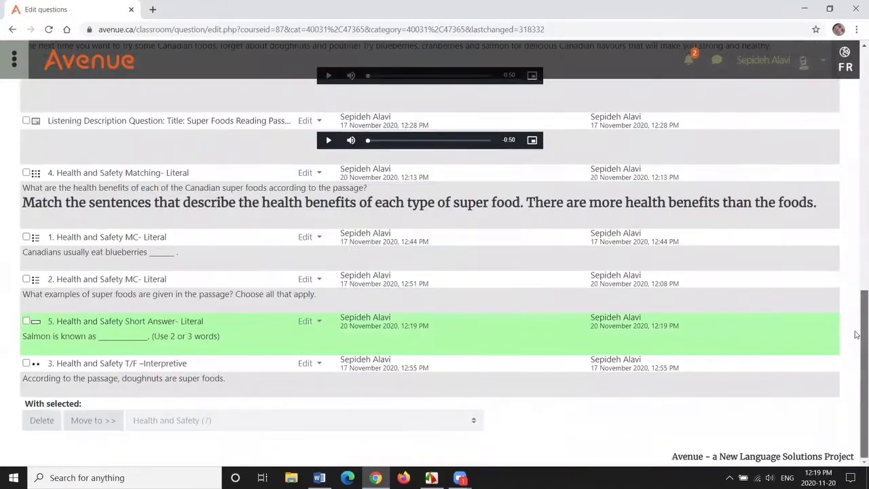
left_click(316, 323)
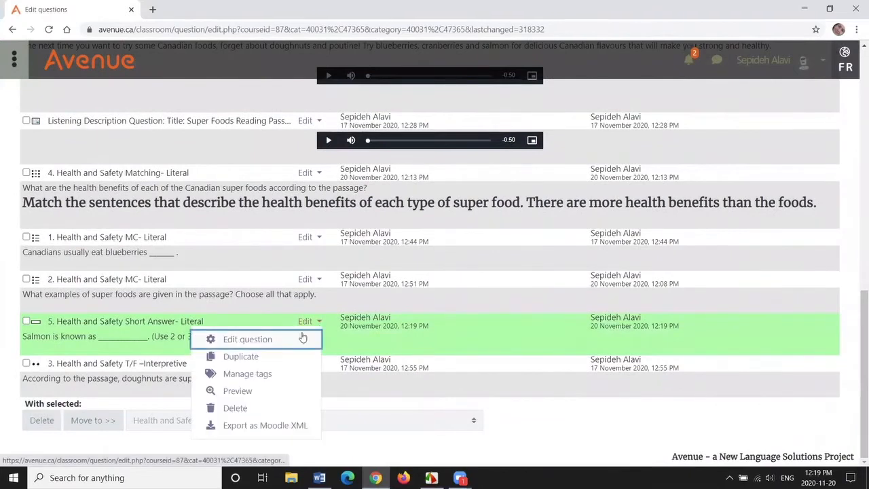
left_click(255, 393)
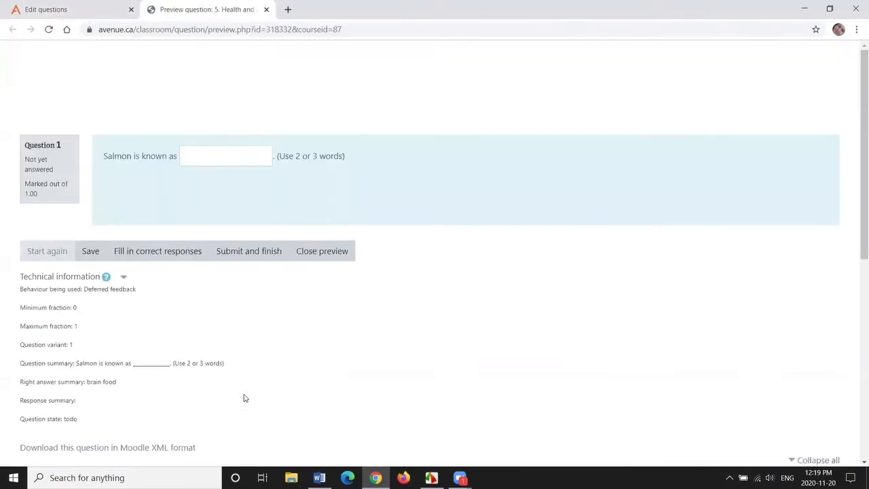
Test the previewed short answer question by submitting "food brain" as the response
left_click(226, 160)
type("food brain")
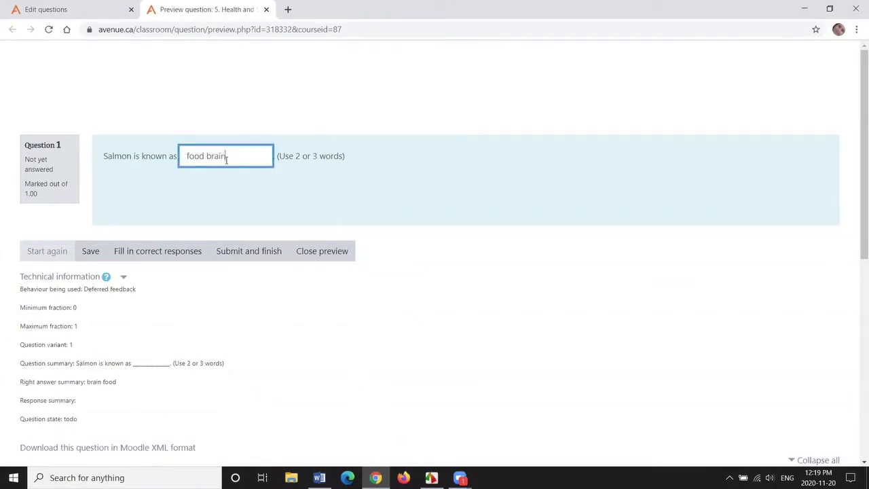
left_click(252, 251)
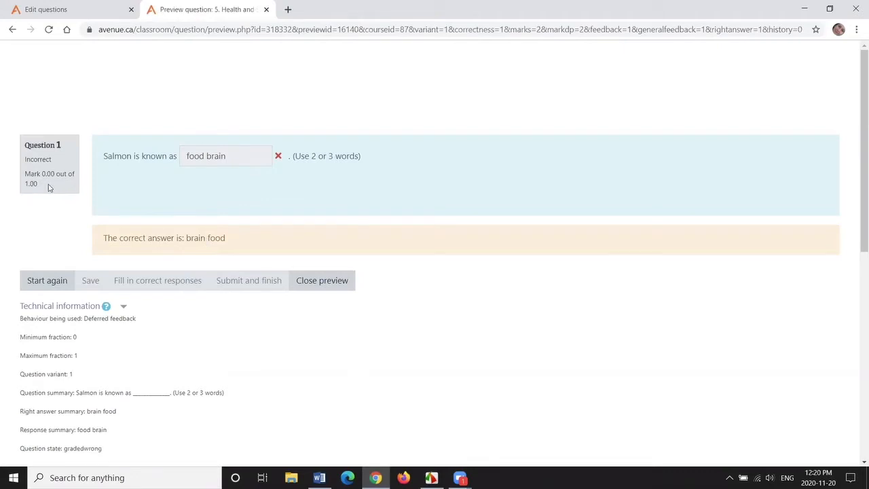
Restart the preview, submit "food of brain" as the response, and close the preview
left_click(32, 279)
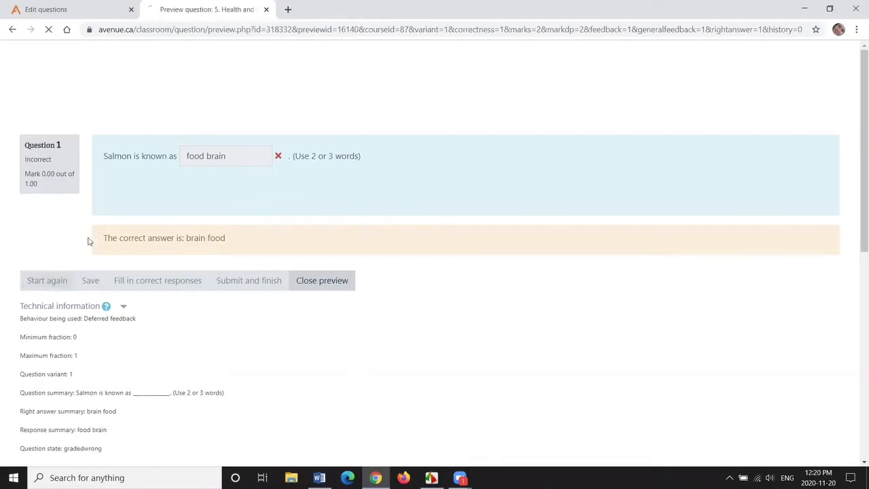
left_click(200, 161)
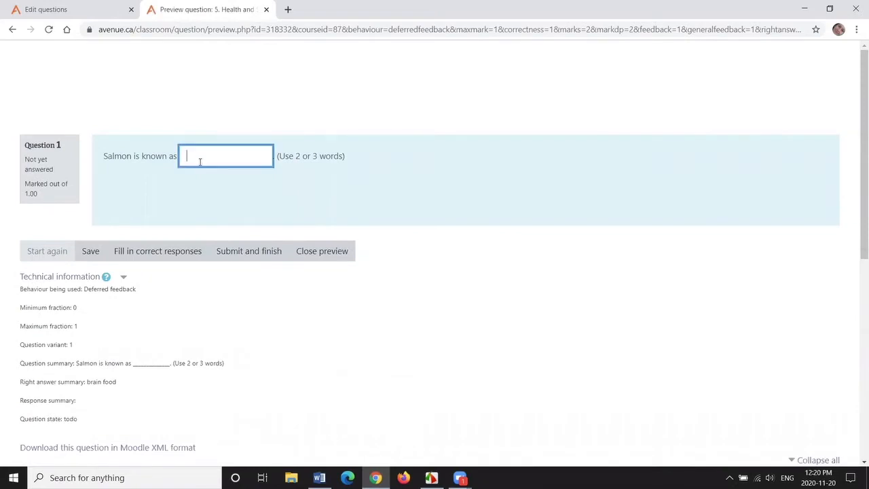
type("food of brain")
left_click(243, 251)
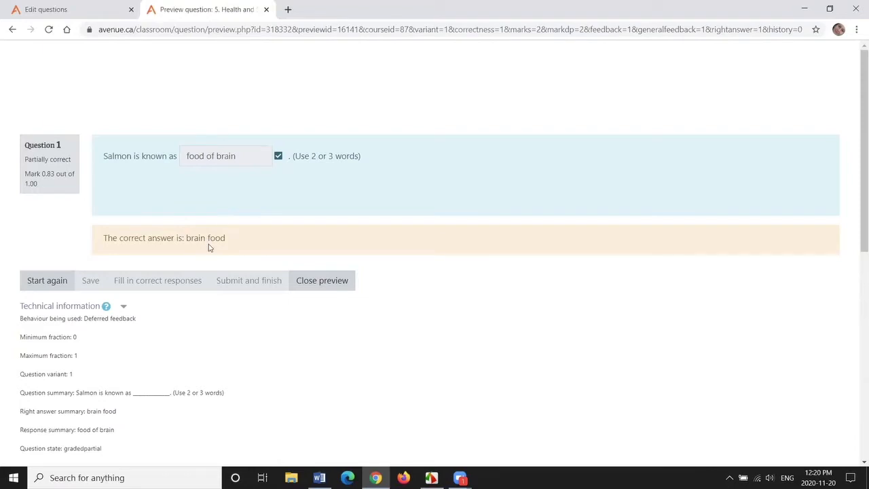
left_click(322, 281)
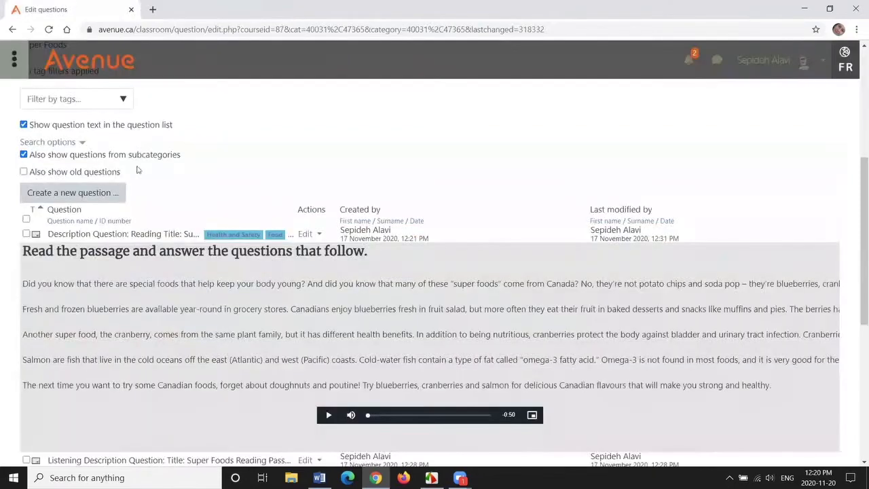
Create a new Essay question in the Health and Safety category and show its form beside the Word document
left_click(70, 194)
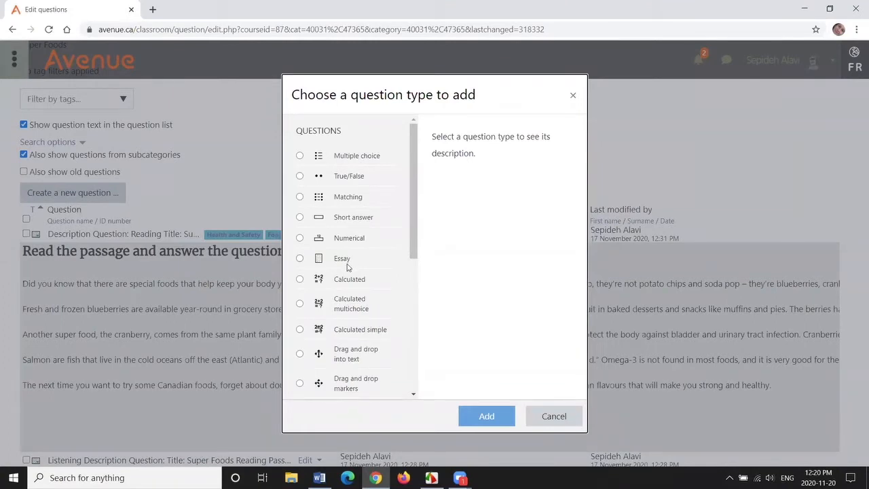
left_click(299, 262)
left_click(487, 415)
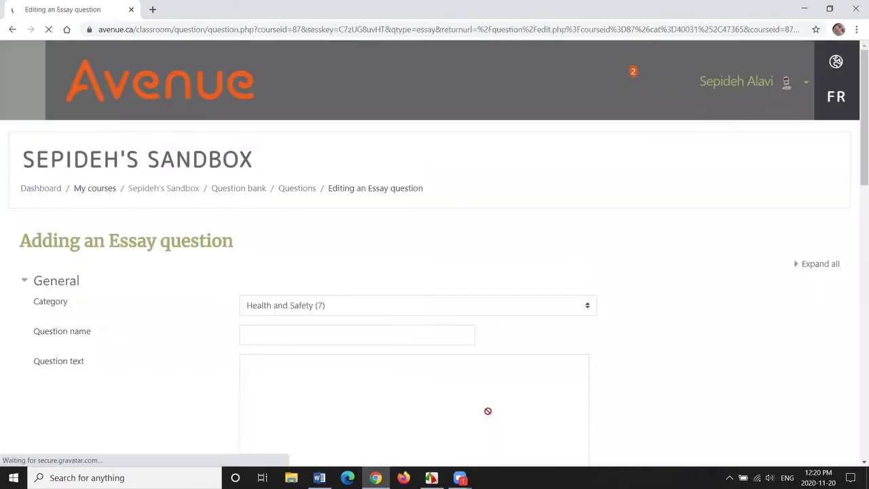
left_click(830, 9)
Copy the heading "6. Health and Safety Essay- Applied" from the Word document into the essay's question name
scroll(855, 112, "down", 1)
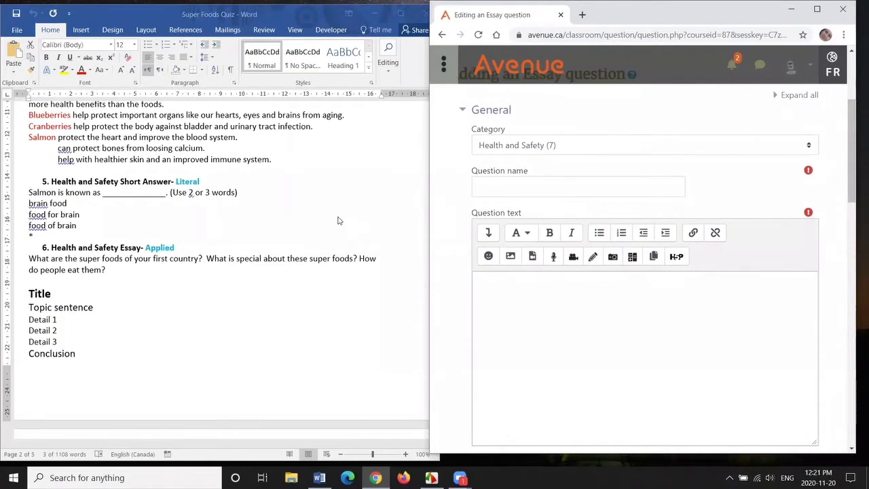
scroll(340, 221, "down", 1)
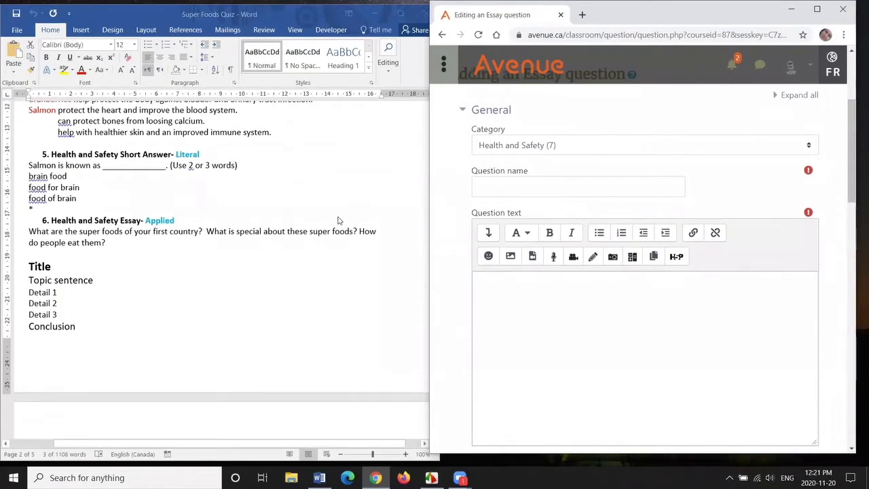
left_click(59, 228)
left_click(55, 231)
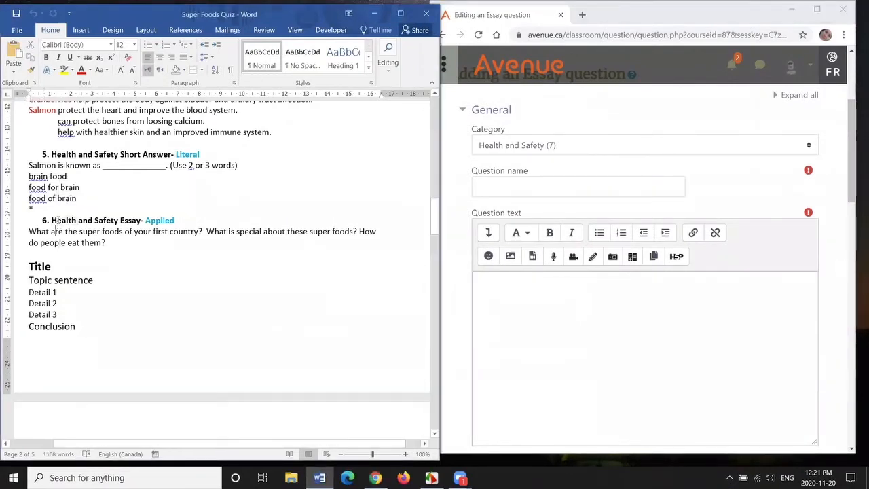
triple_click(57, 221)
key("ctrl+c")
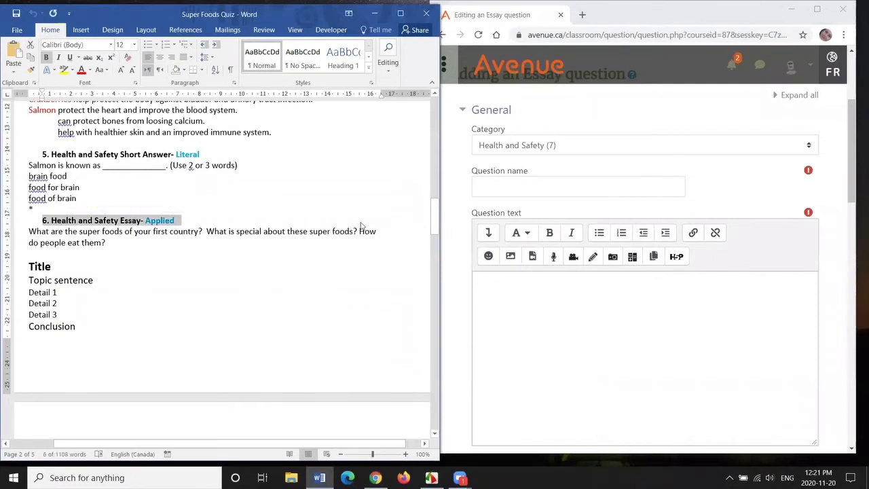
left_click(506, 187)
key("ctrl+v")
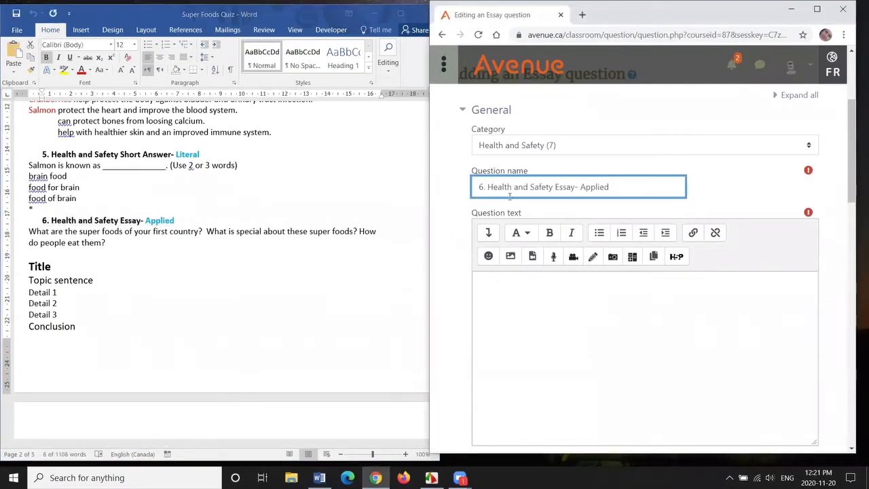
Copy the three questions about the super foods of the student's first country from the document into the essay's question text
left_click(29, 237)
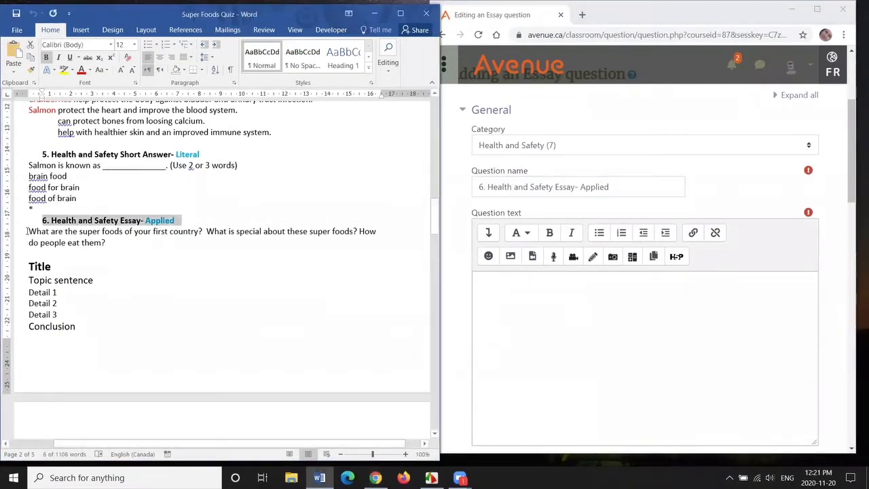
left_click_drag(30, 237, 107, 250)
key("ctrl+c")
left_click(536, 313)
key("ctrl+v")
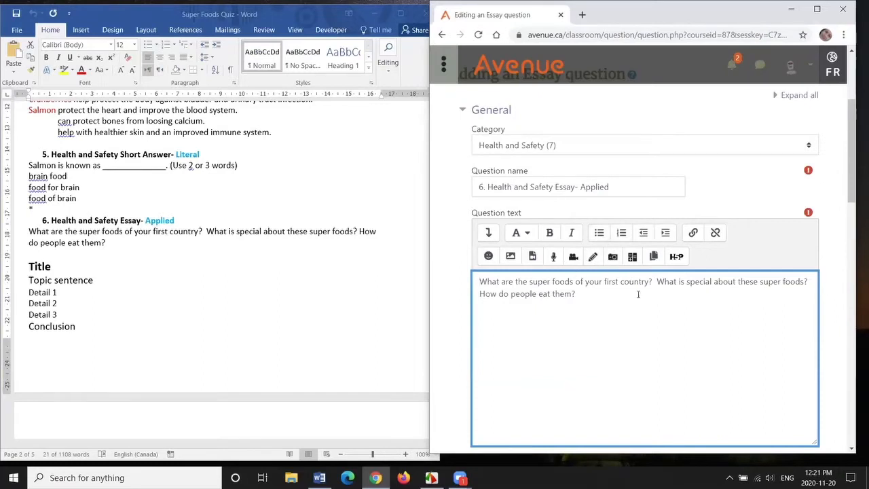
Set the essay question's default mark to 5
left_click_drag(853, 182, 856, 228)
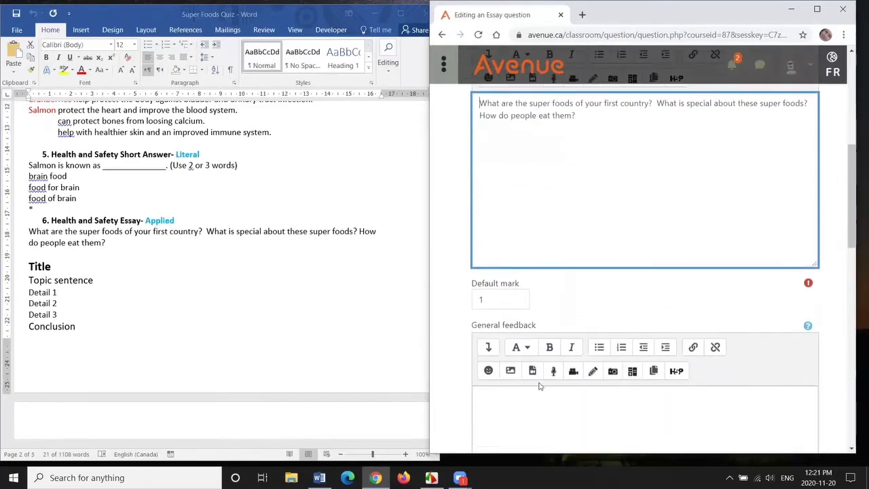
double_click(491, 298)
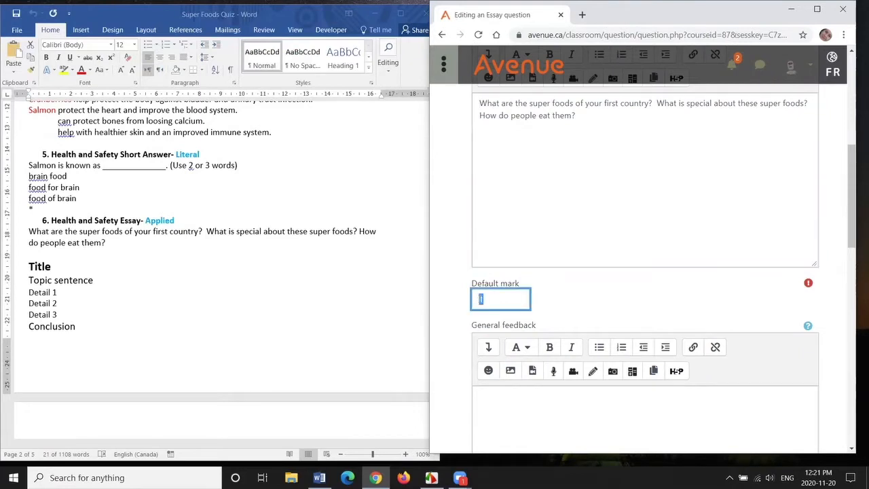
type("5")
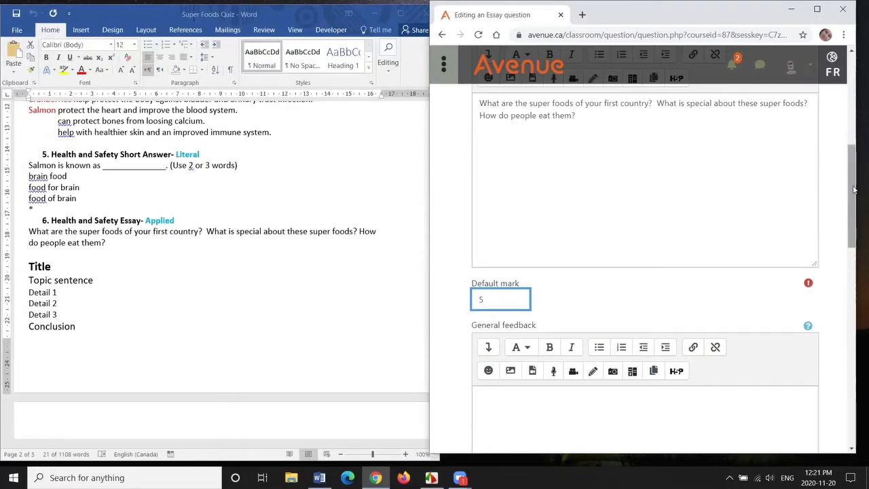
Examine the essay's response and grader settings, including the response formats on offer, in the enlarged browser window
scroll(853, 198, "down", 1)
left_click_drag(853, 199, 856, 294)
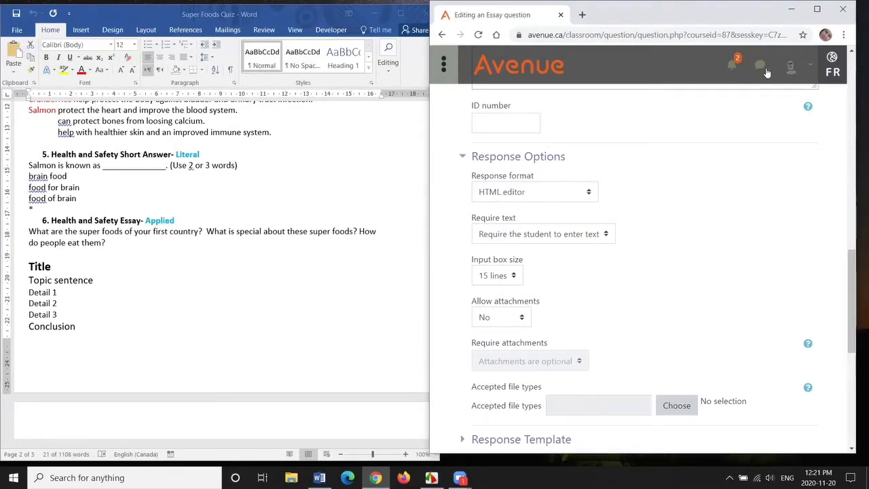
left_click(818, 9)
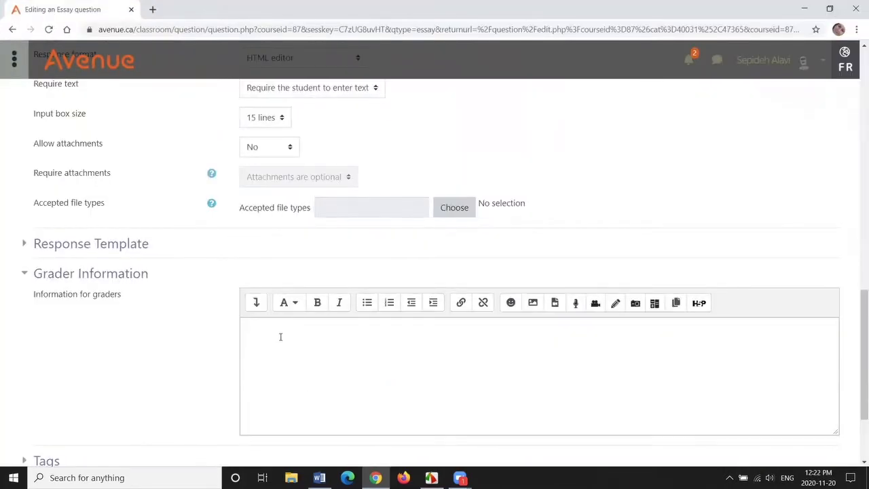
scroll(754, 250, "up", 3)
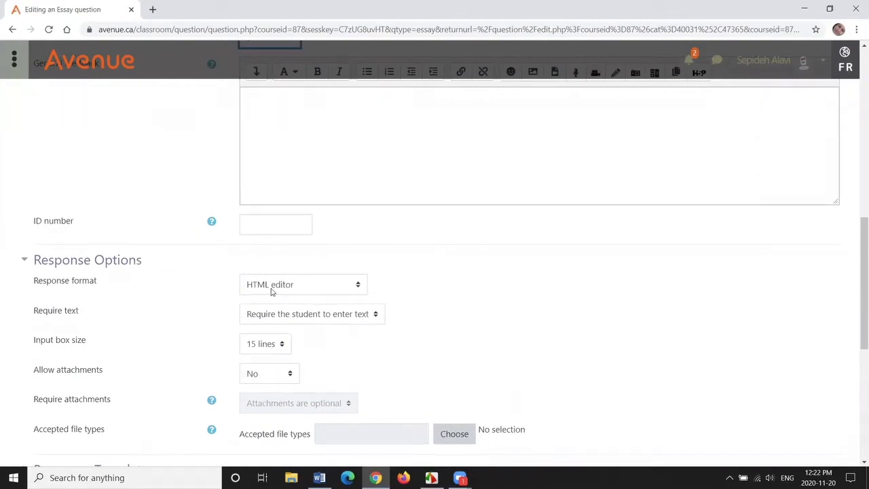
scroll(583, 348, "up", 1)
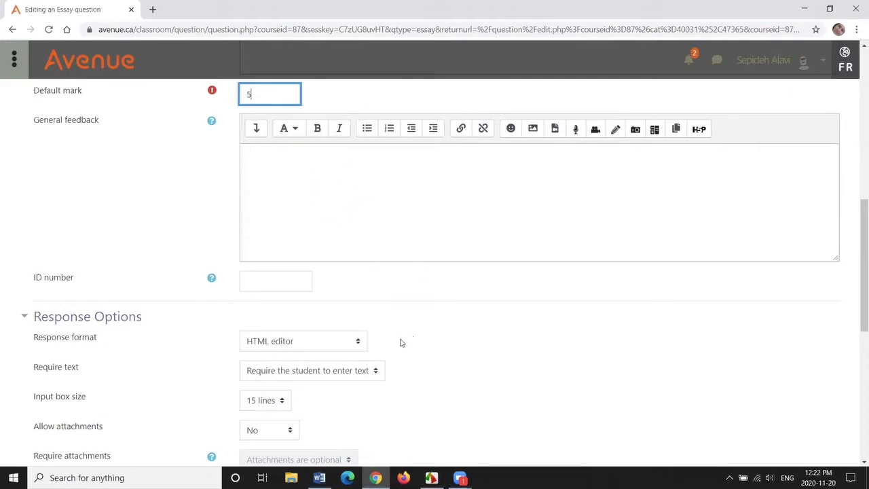
left_click(361, 346)
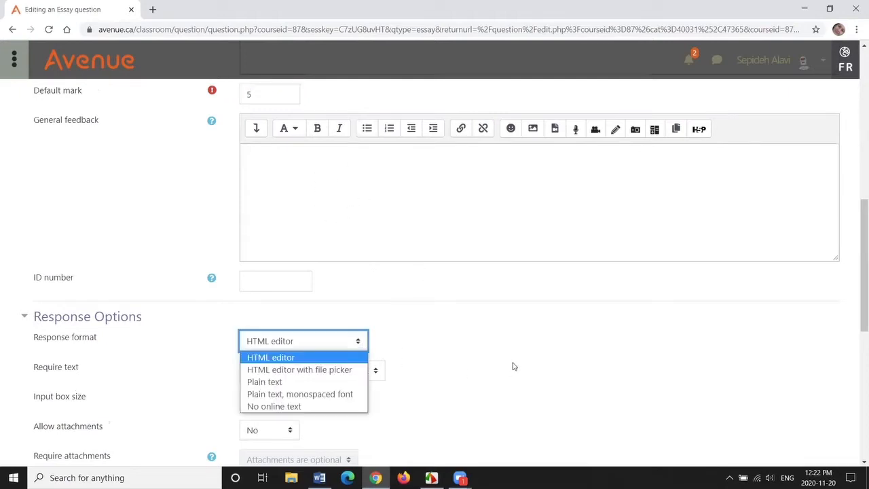
scroll(512, 364, "down", 1)
left_click(357, 288)
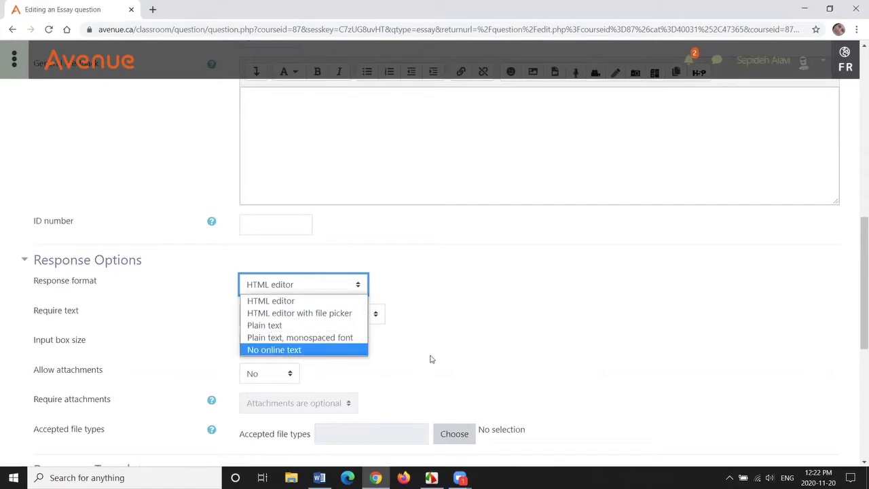
scroll(534, 340, "up", 1)
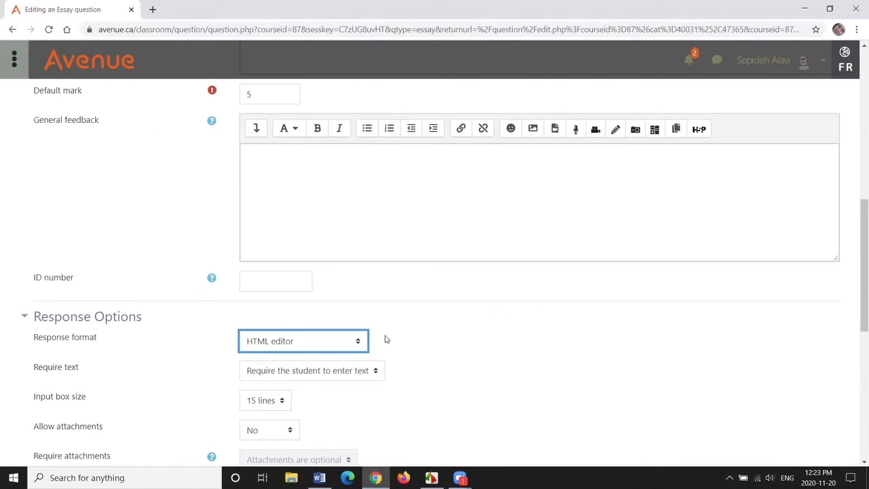
Set the essay's response format to "Plain text, monospaced font"
left_click(360, 346)
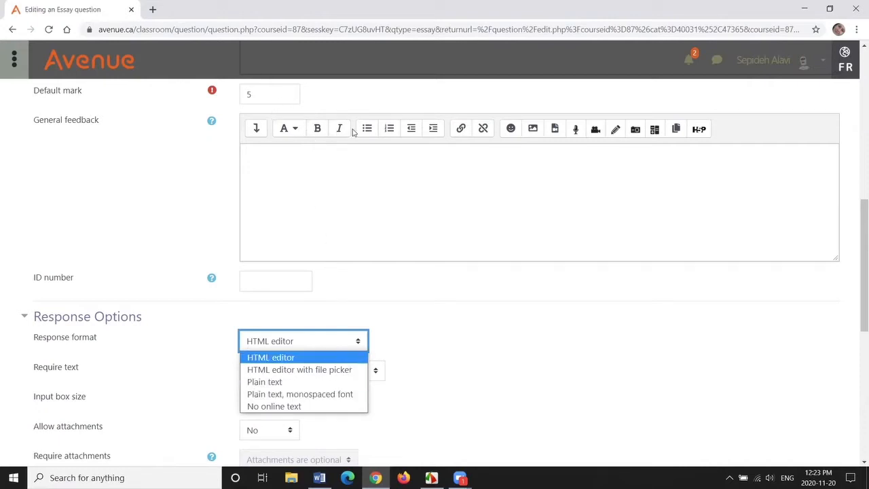
left_click(344, 400)
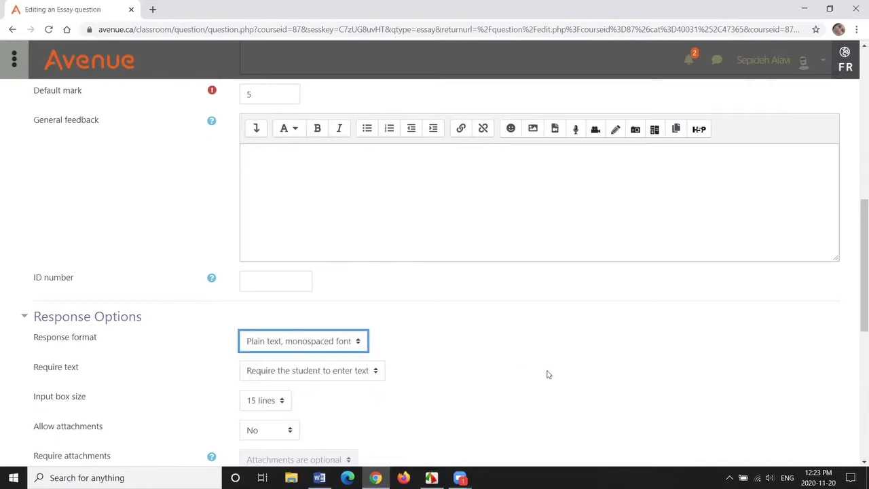
left_click(360, 344)
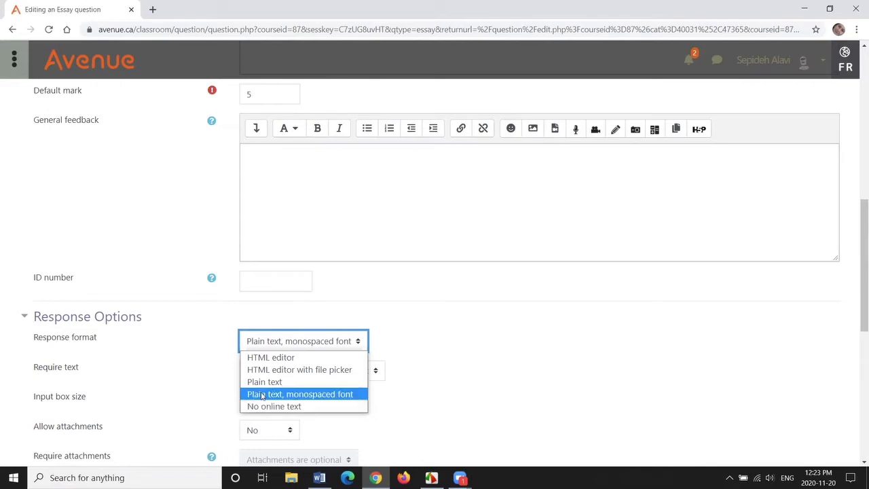
left_click(262, 395)
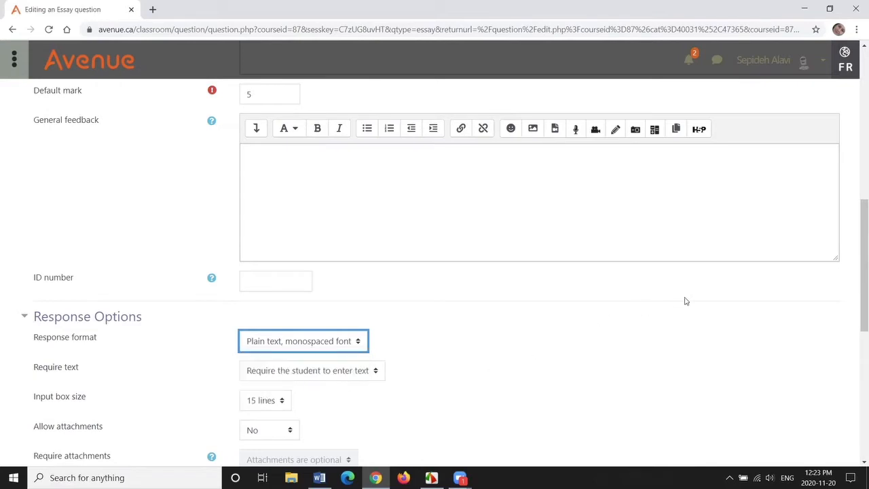
Make text input optional for the essay response and set the input box size to 40 lines
scroll(683, 303, "down", 1)
scroll(679, 295, "down", 1)
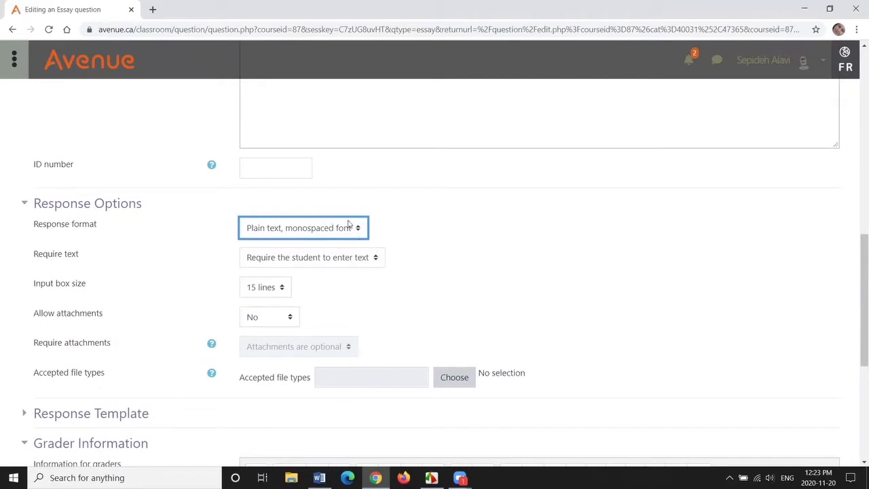
left_click(375, 260)
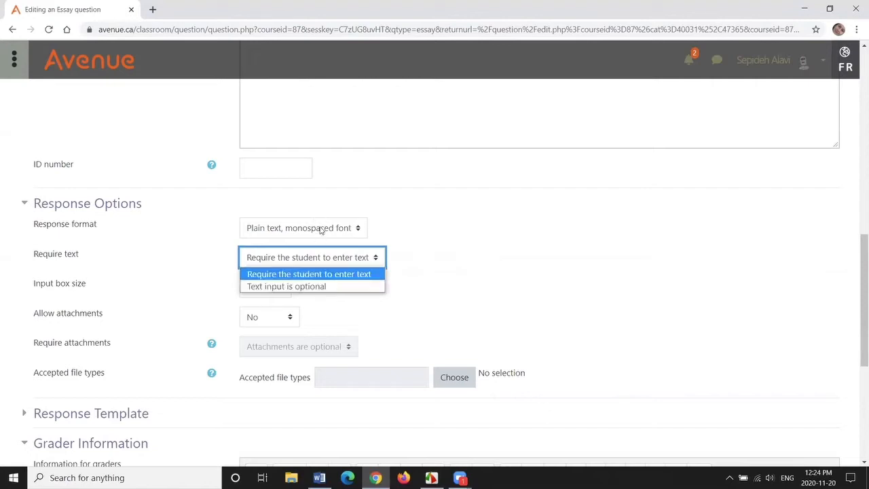
left_click(317, 287)
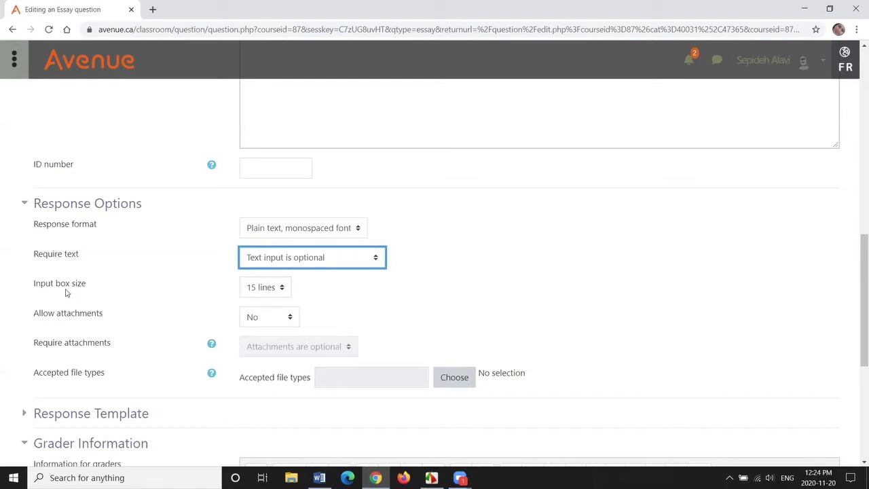
scroll(617, 310, "up", 2)
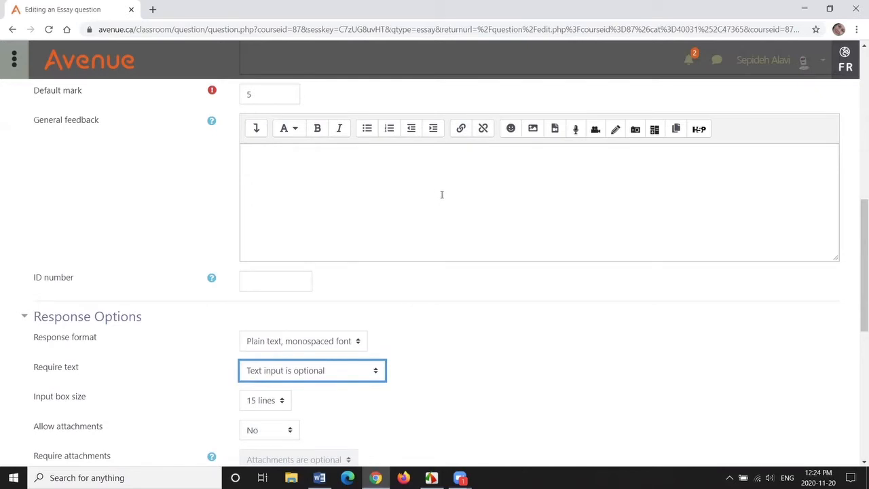
left_click(283, 400)
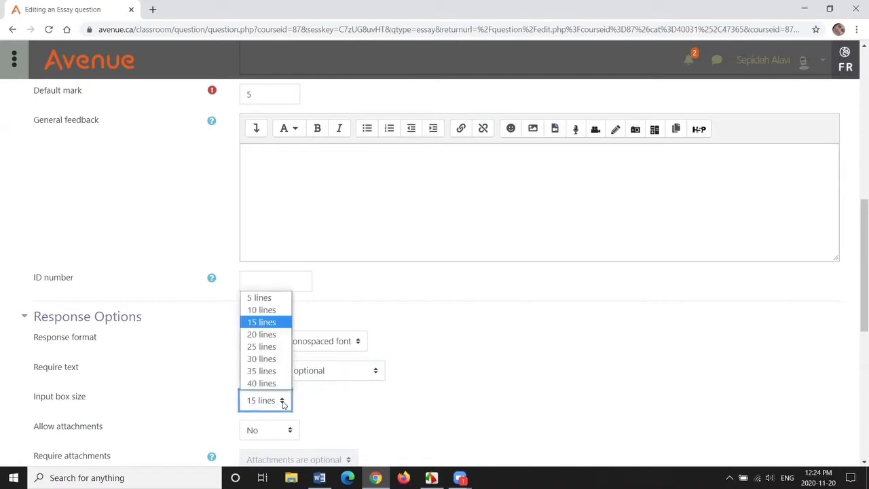
left_click(278, 383)
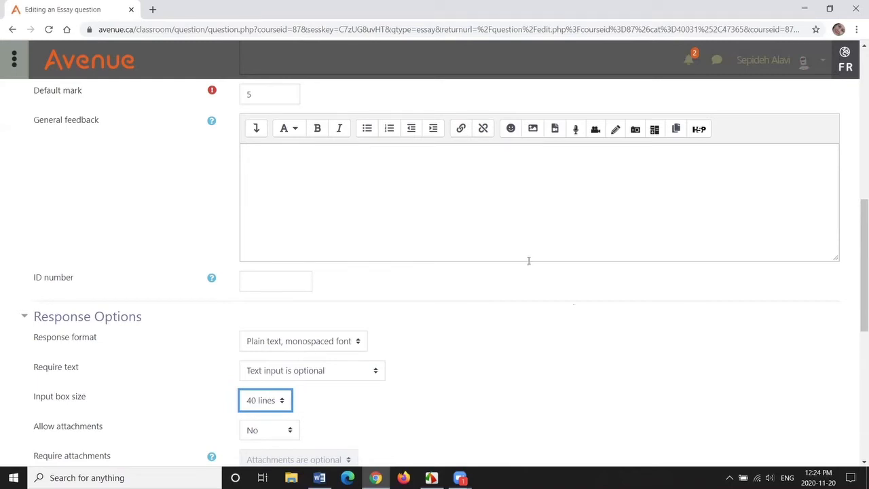
Allow 1 attachment in the essay's response options
left_click_drag(856, 276, 856, 319)
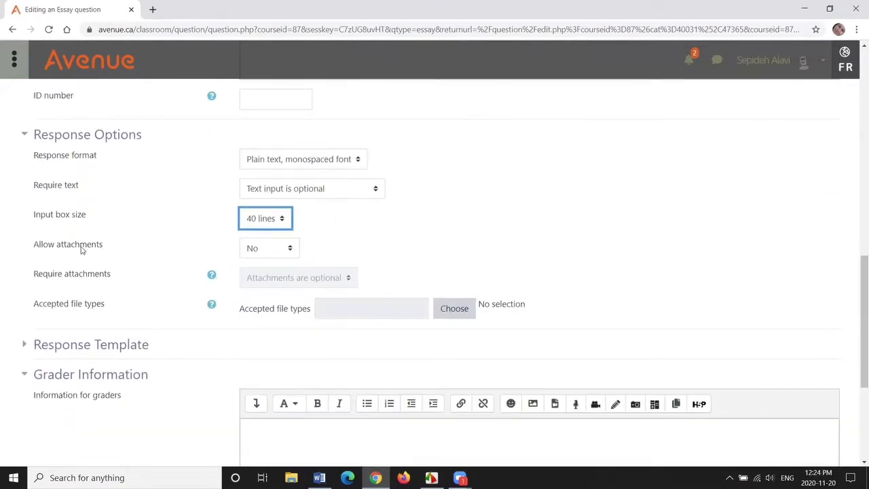
left_click(290, 252)
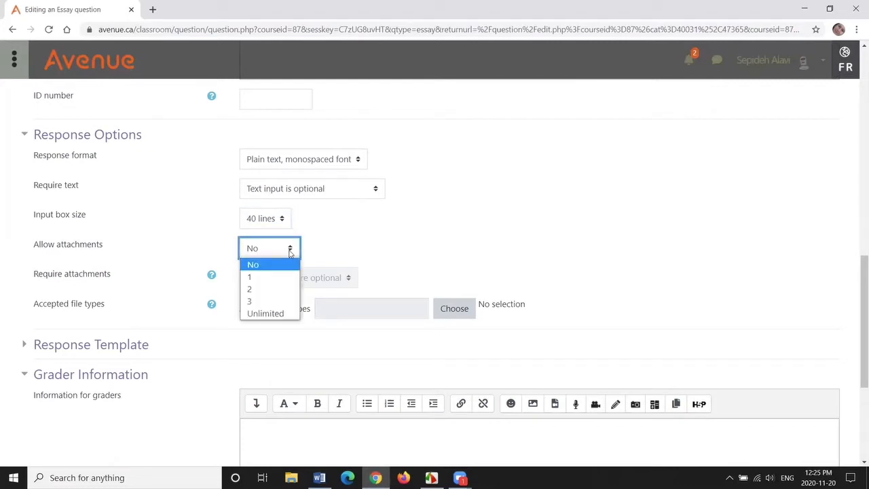
left_click(249, 277)
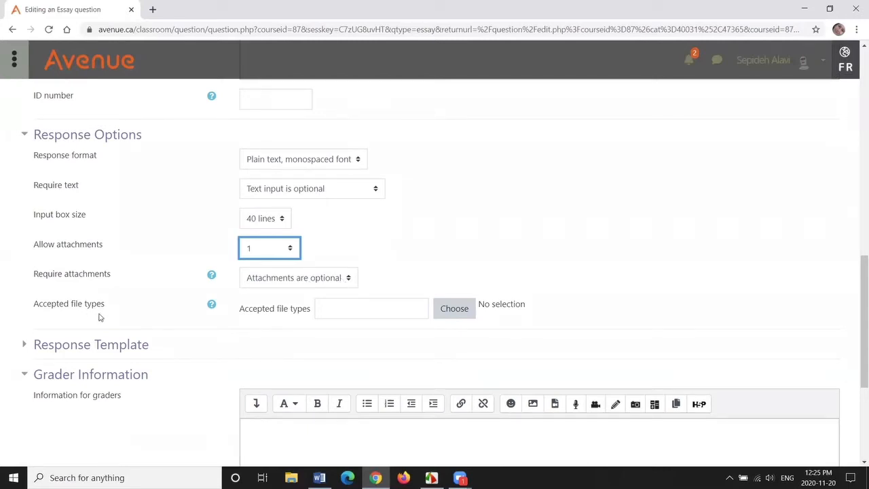
Look through the complete list of accepted attachment file types and leave it without selecting any
left_click(454, 310)
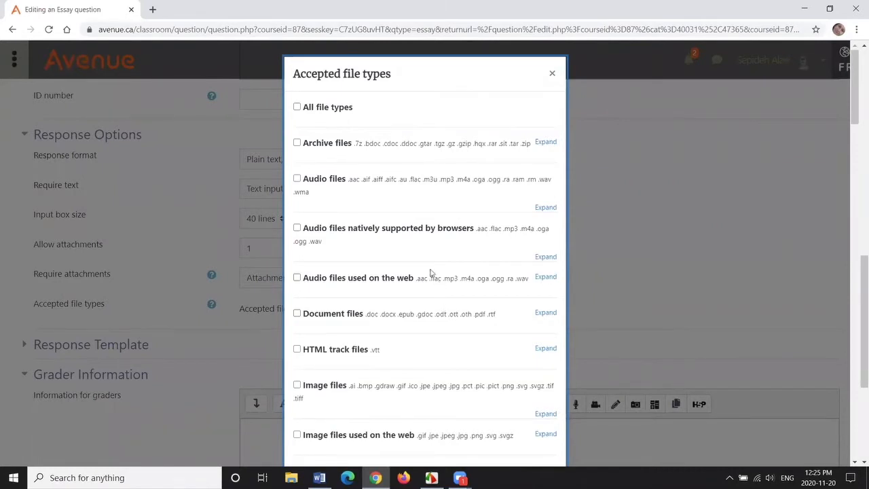
scroll(347, 156, "down", 5)
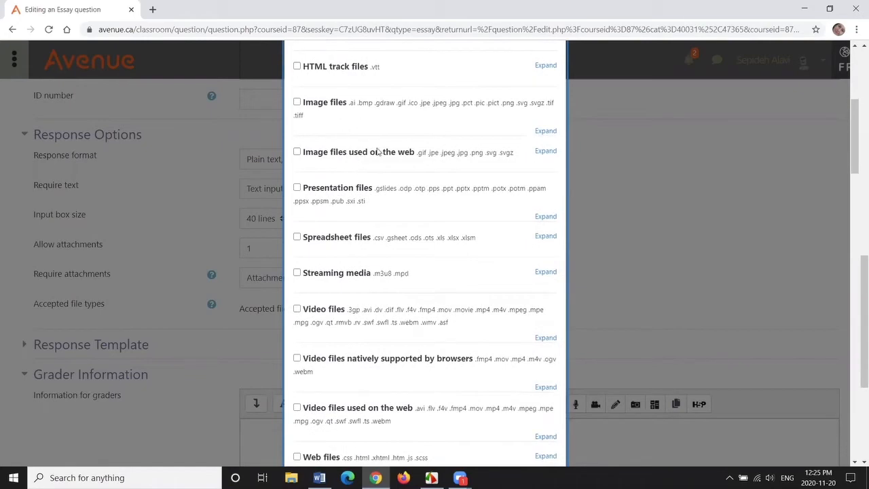
scroll(387, 180, "down", 6)
scroll(392, 189, "down", 20)
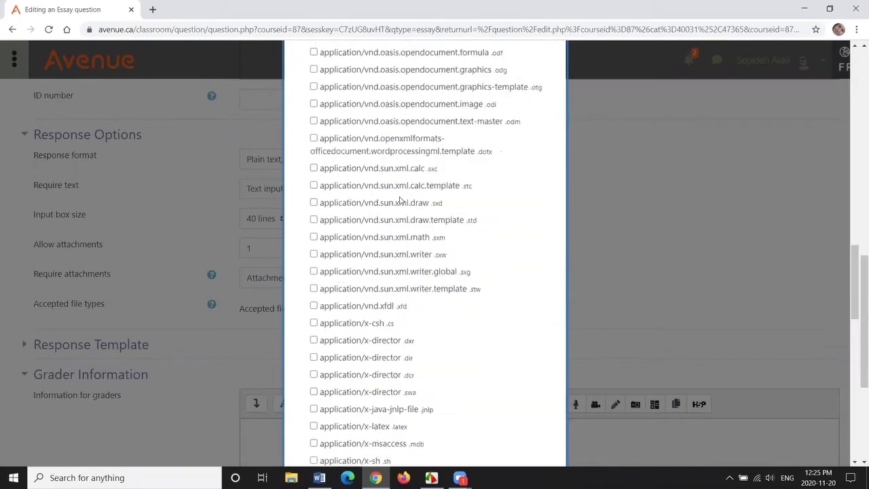
scroll(564, 301, "down", 3)
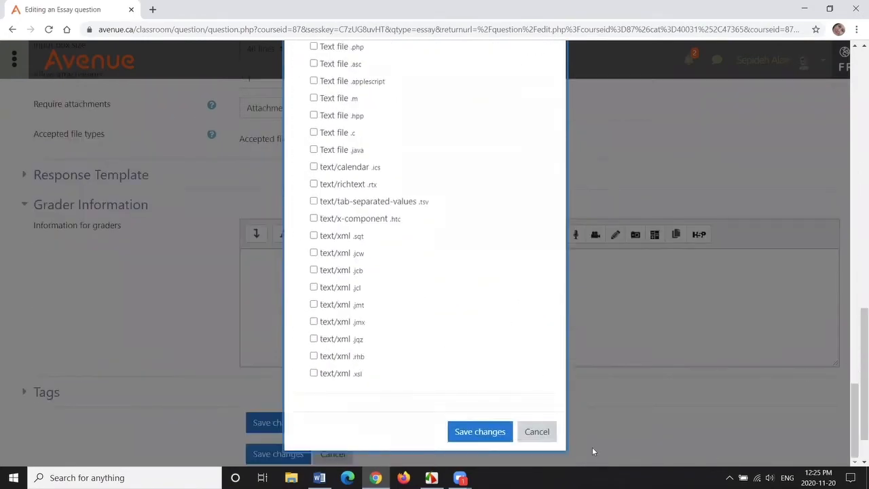
left_click(550, 436)
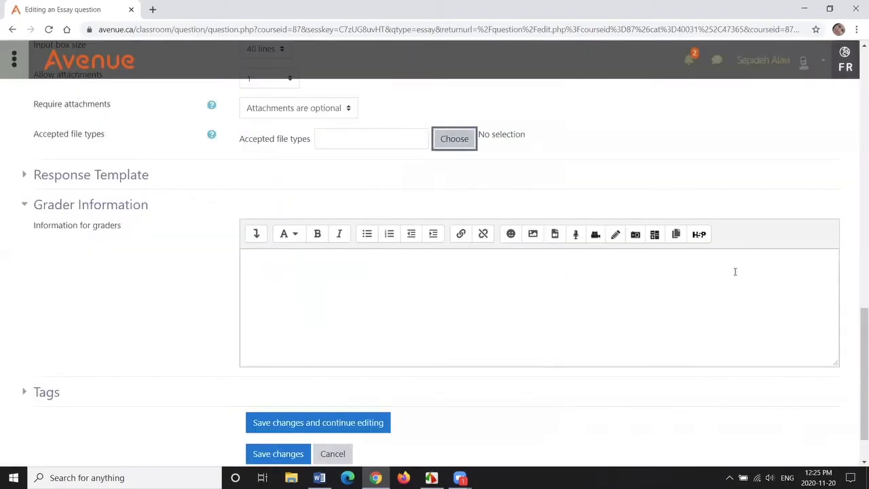
Restrict the essay's accepted attachment file types to Document files and save that choice
scroll(734, 271, "up", 1)
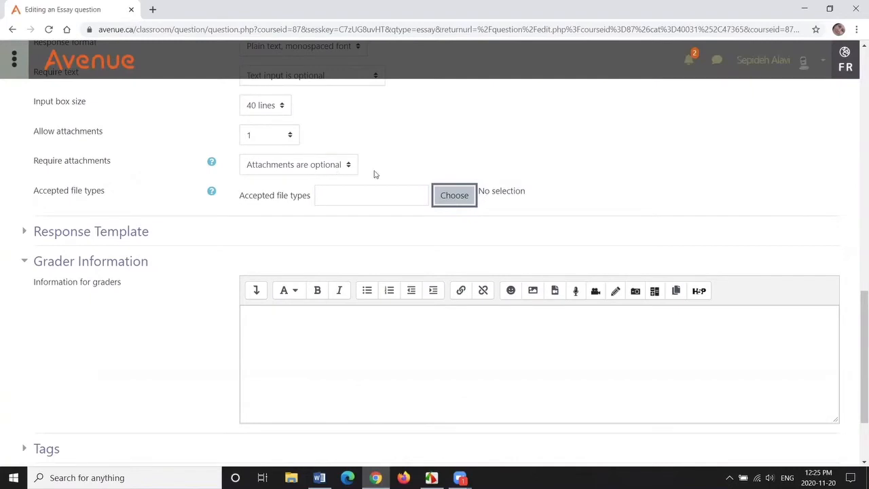
left_click(454, 196)
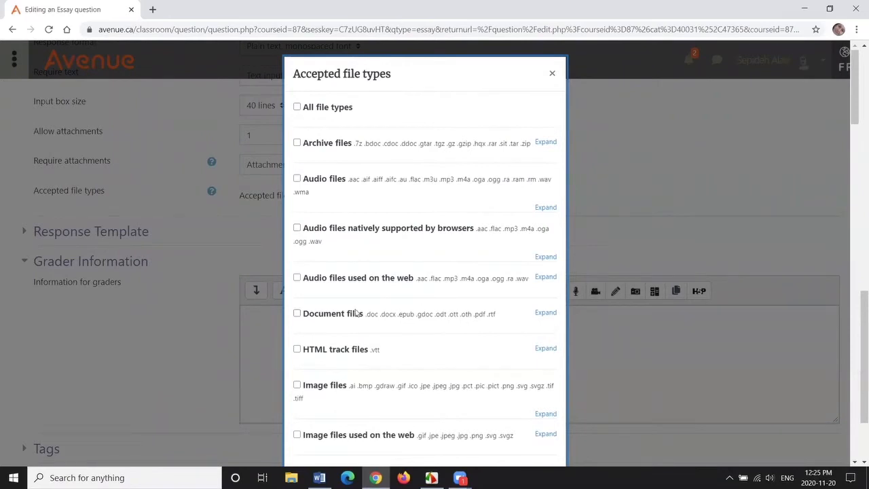
left_click(297, 313)
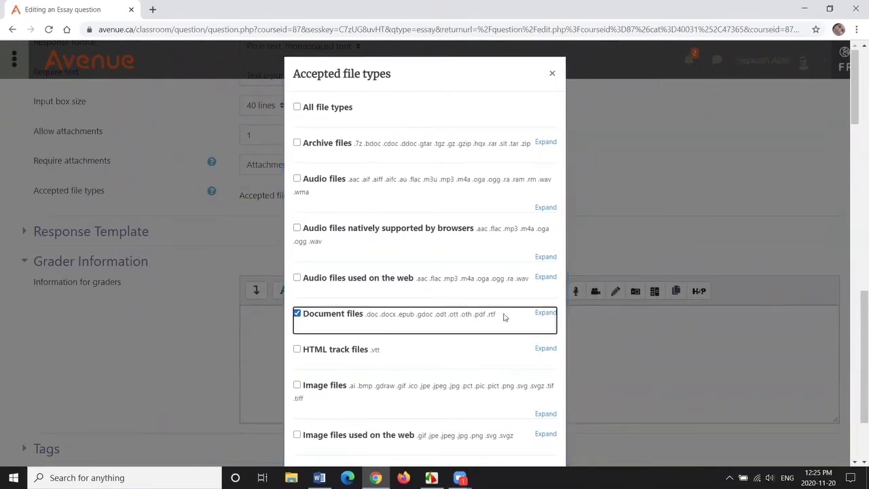
left_click_drag(857, 116, 861, 463)
left_click(477, 442)
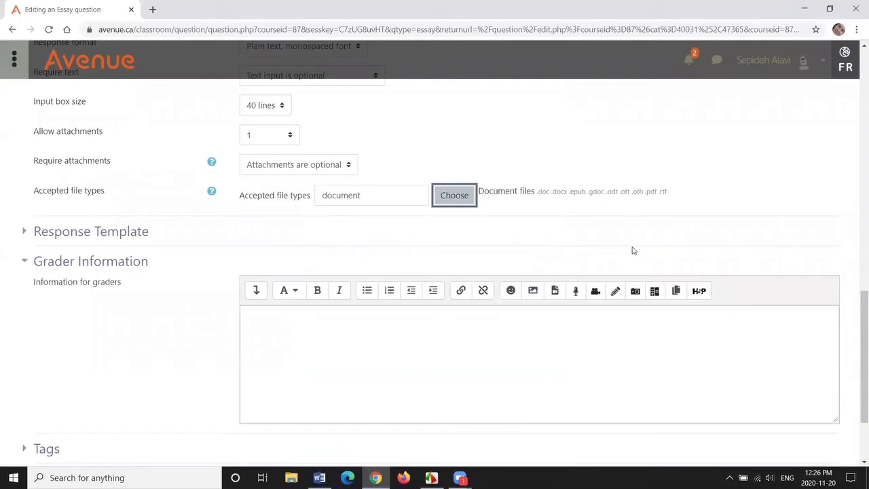
Copy the outline from Title through Topic sentence and Details 1 to 3 to Conclusion from the Word document into the essay's response template
left_click(112, 236)
left_click(313, 348)
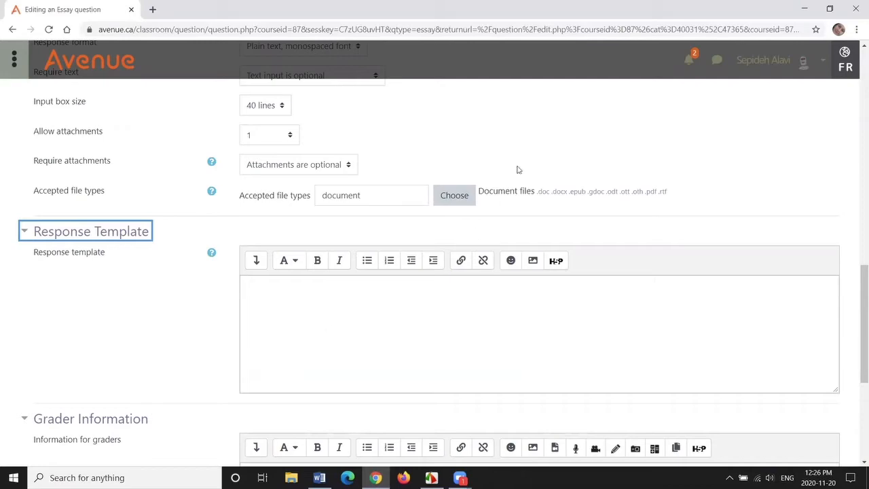
left_click(829, 8)
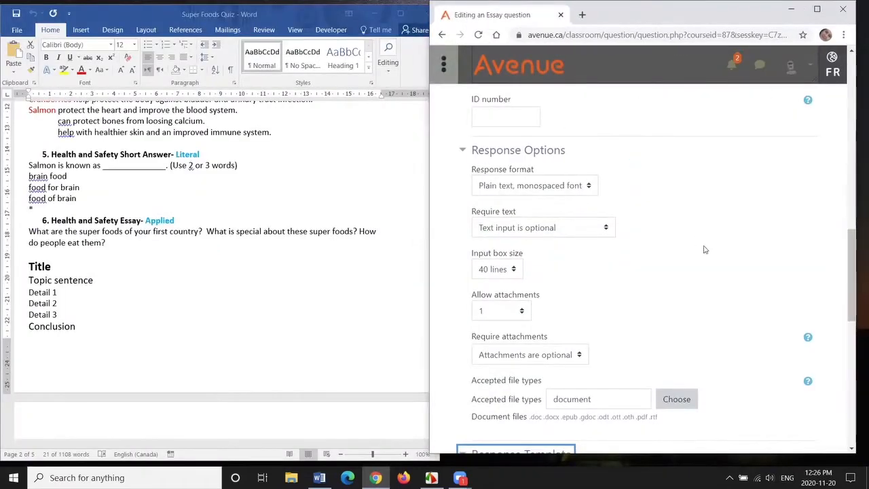
scroll(720, 241, "down", 4)
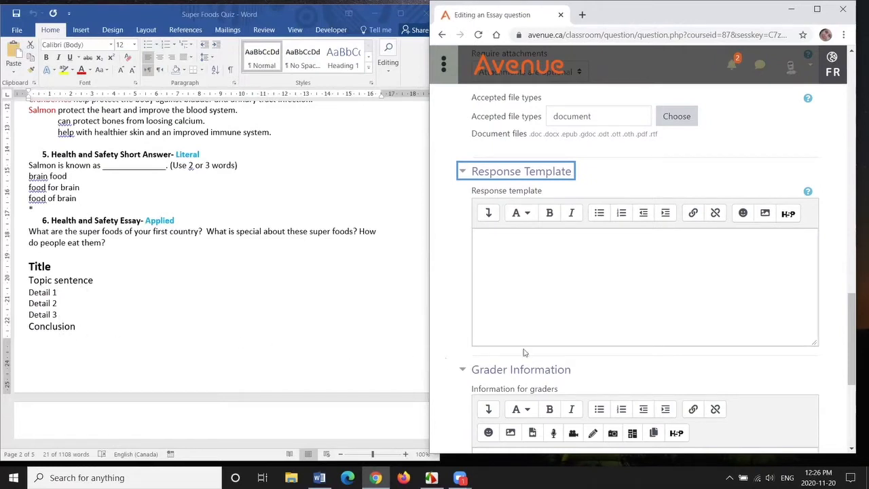
left_click_drag(853, 370, 855, 345)
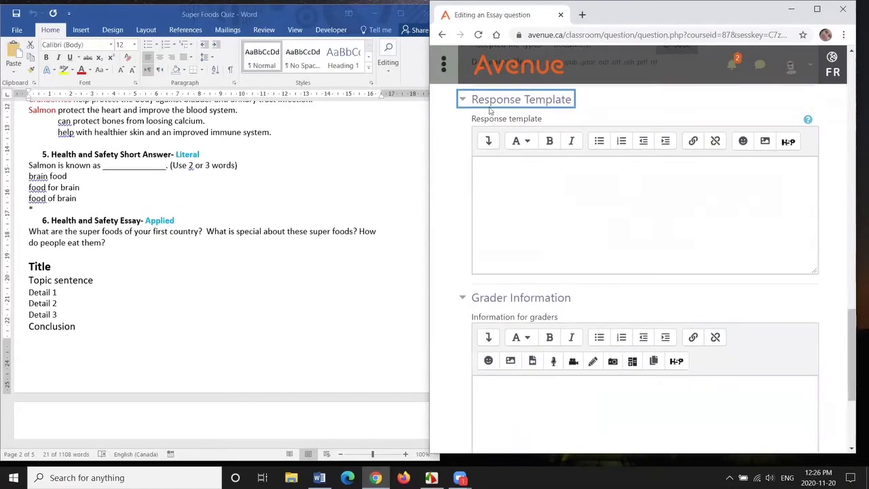
left_click_drag(29, 267, 75, 327)
key("ctrl+c")
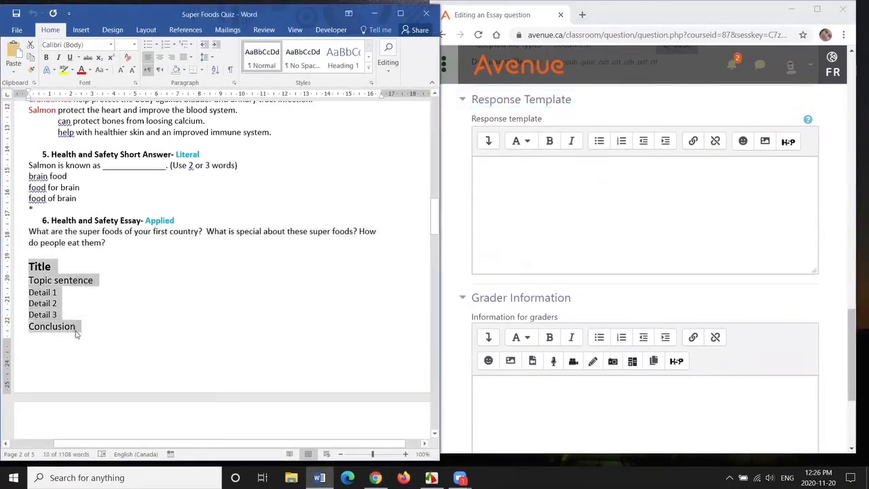
left_click(528, 171)
key("ctrl+v")
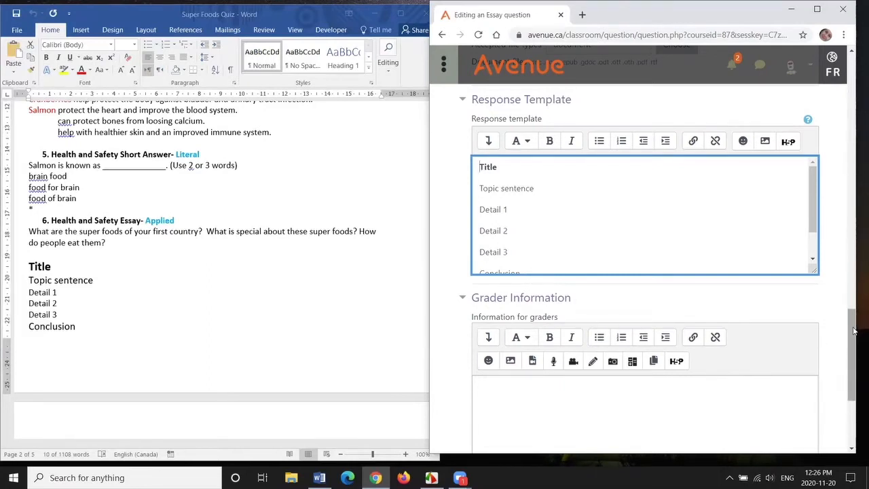
Copy the scoring rubric table from the Word document into the information for graders and expand that editor's formatting tools
scroll(854, 332, "down", 2)
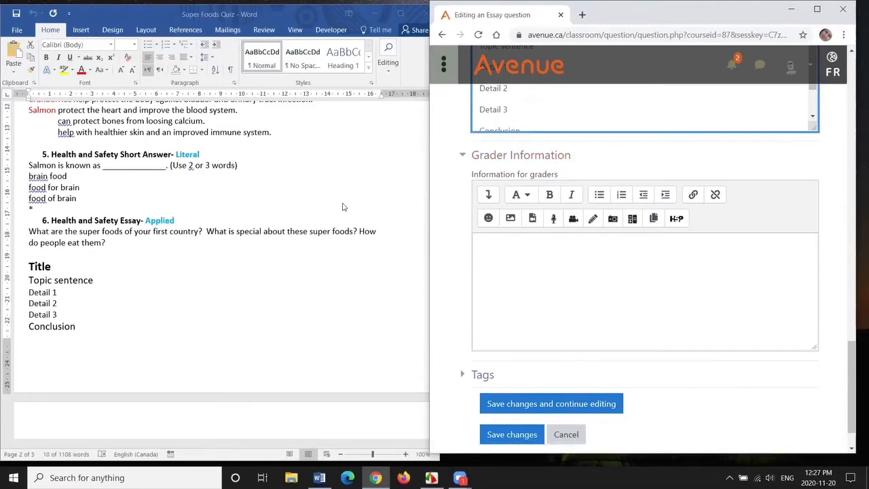
scroll(343, 207, "down", 8)
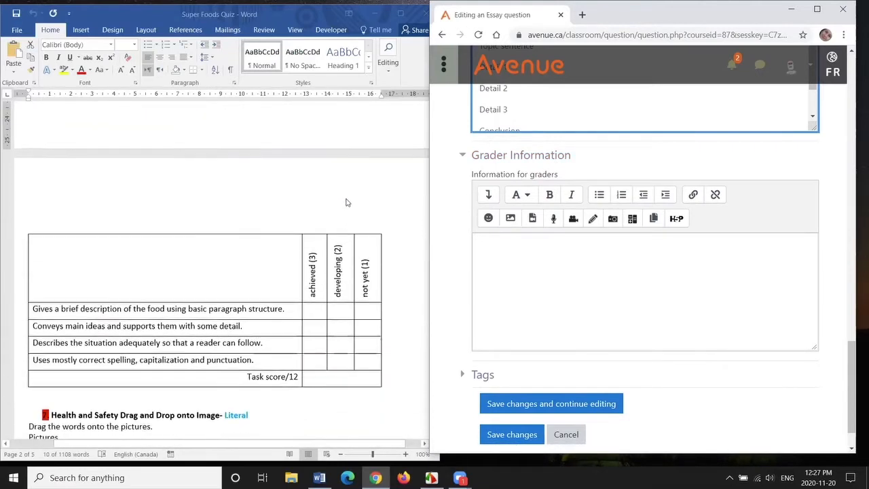
scroll(346, 202, "down", 1)
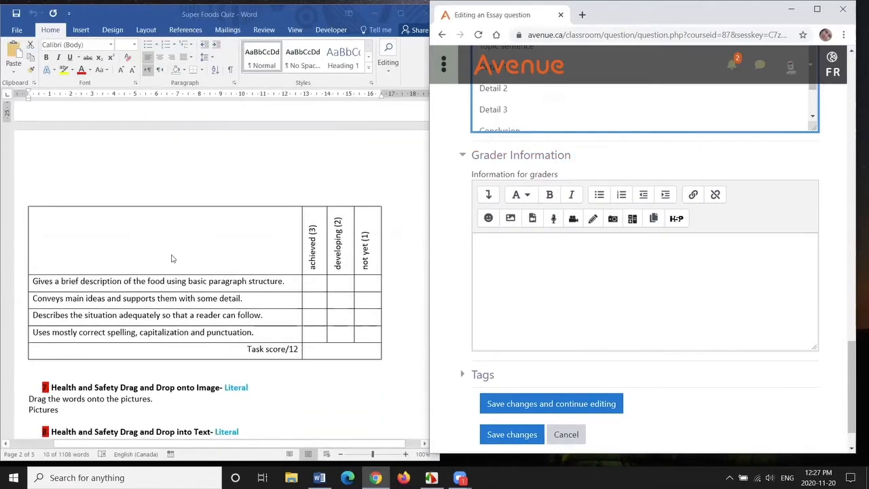
left_click(80, 225)
left_click(24, 201)
right_click(24, 202)
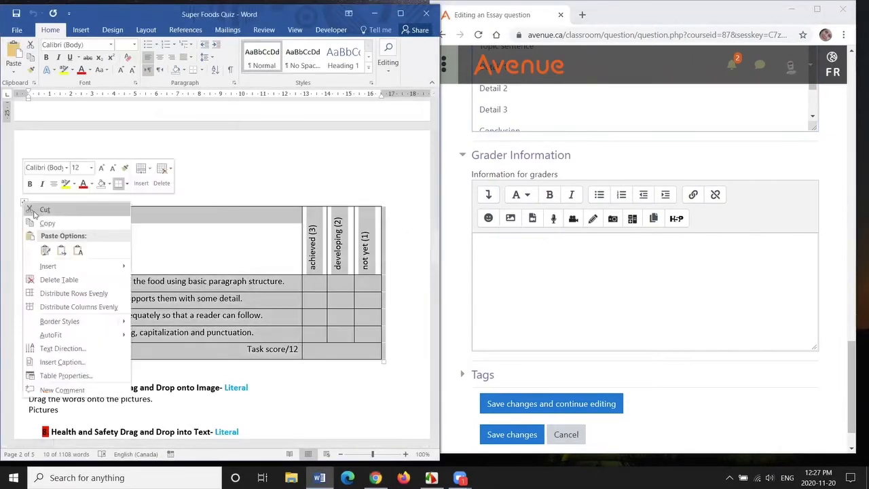
left_click(47, 223)
left_click(489, 258)
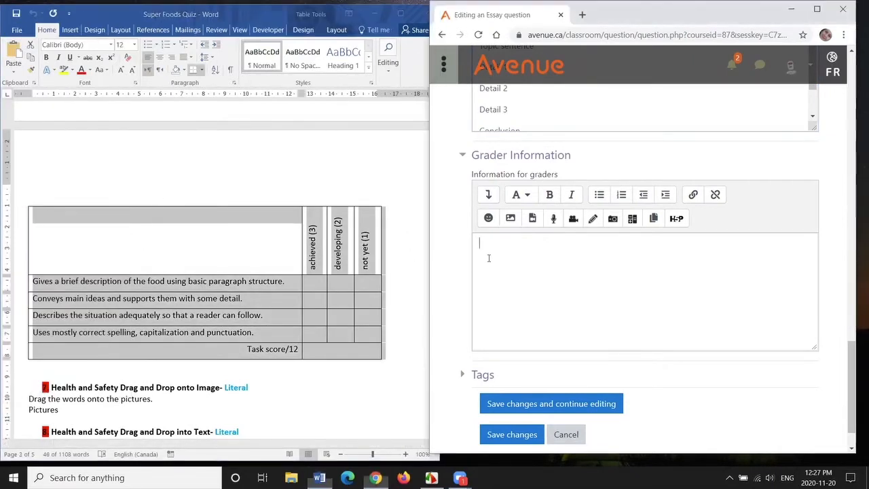
right_click(488, 258)
left_click(536, 343)
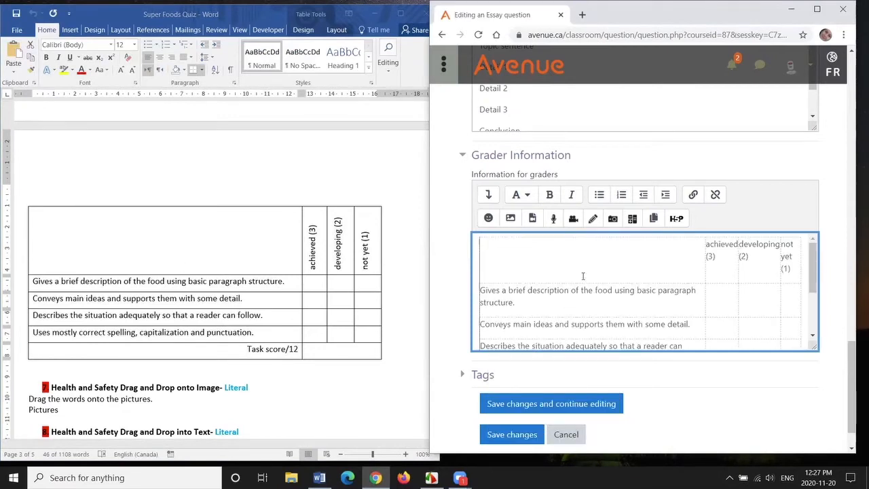
left_click(488, 195)
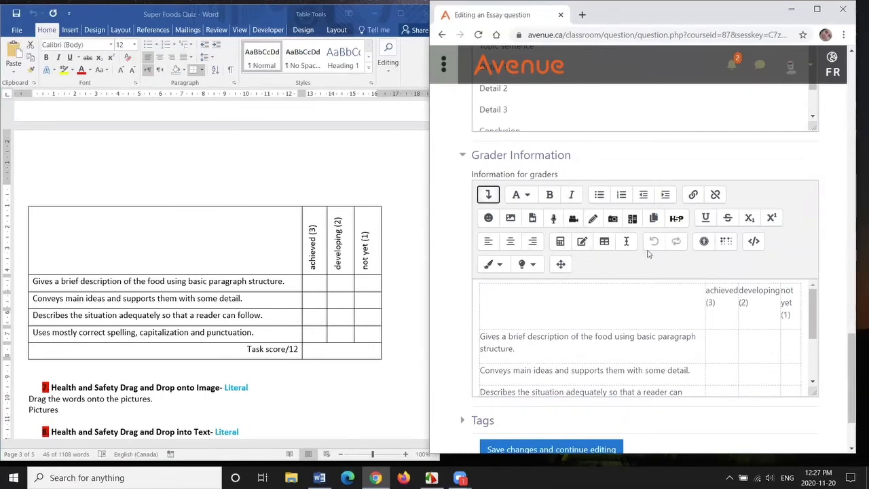
Save the essay question and bring it into view in the question bank list in the enlarged browser window
left_click_drag(855, 349, 855, 389)
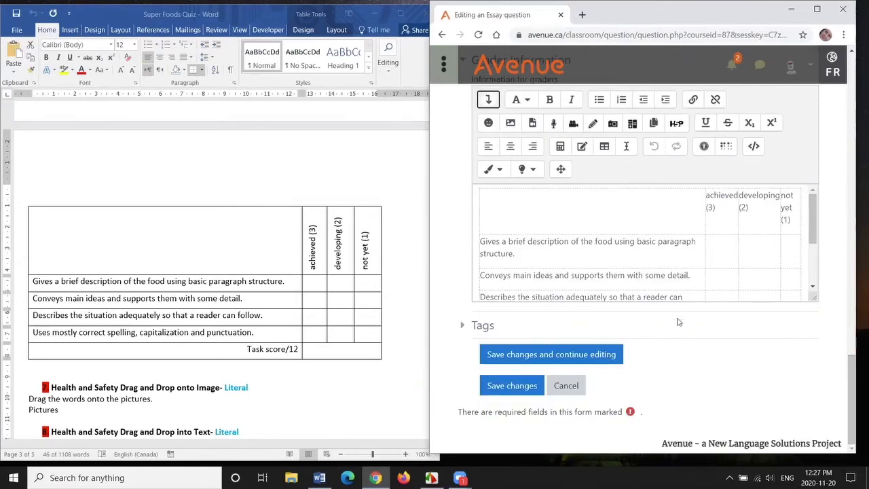
left_click(518, 385)
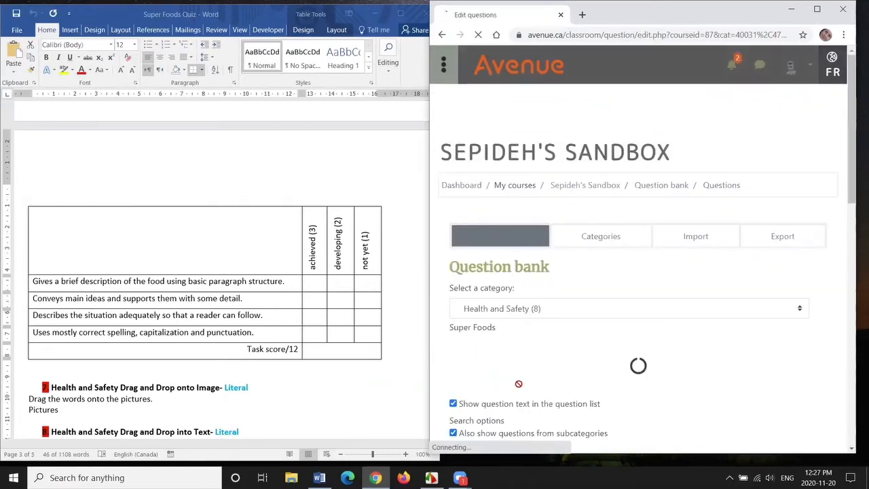
left_click(817, 9)
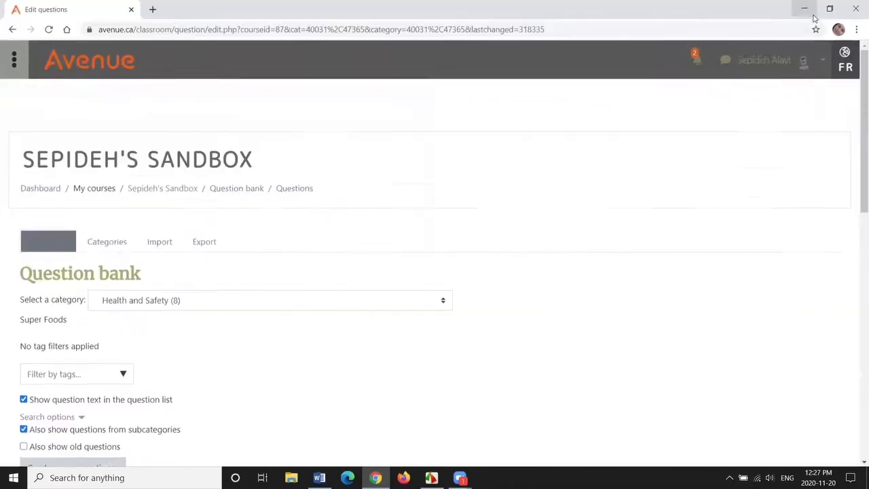
left_click_drag(857, 60, 857, 269)
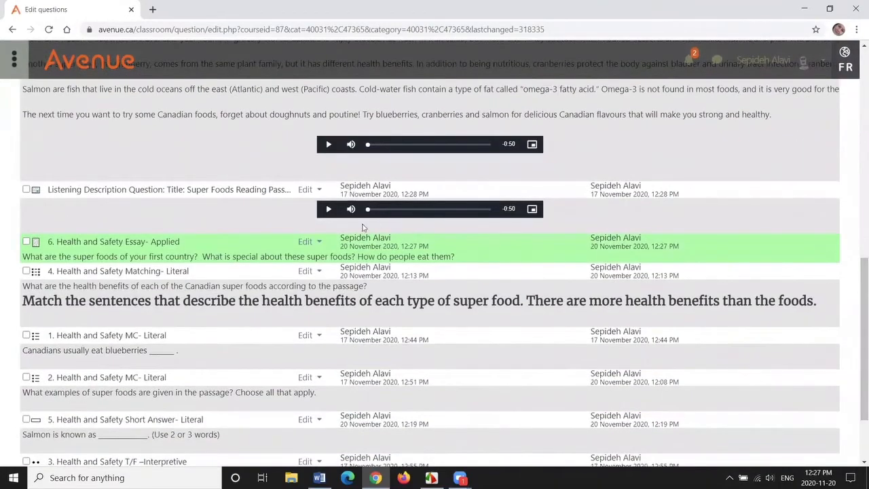
Preview the Health and Safety essay question, examine how the response template outline appears in the answer box, and close the preview
left_click(319, 243)
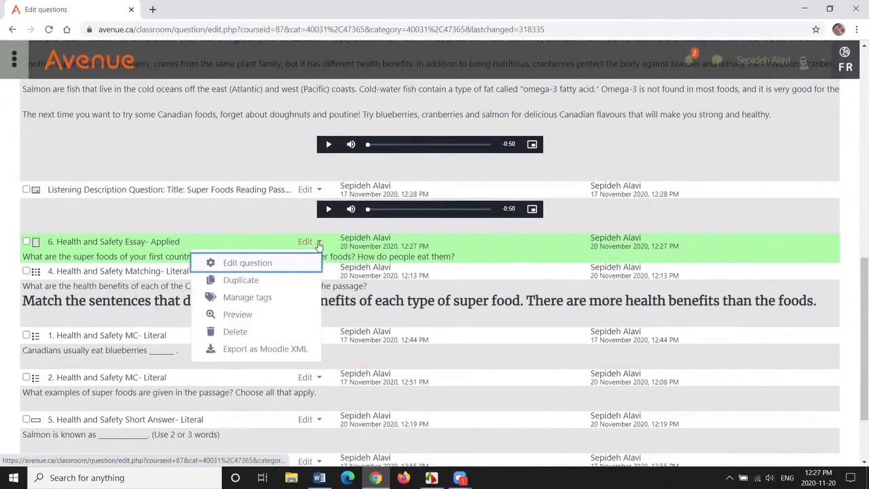
left_click(246, 316)
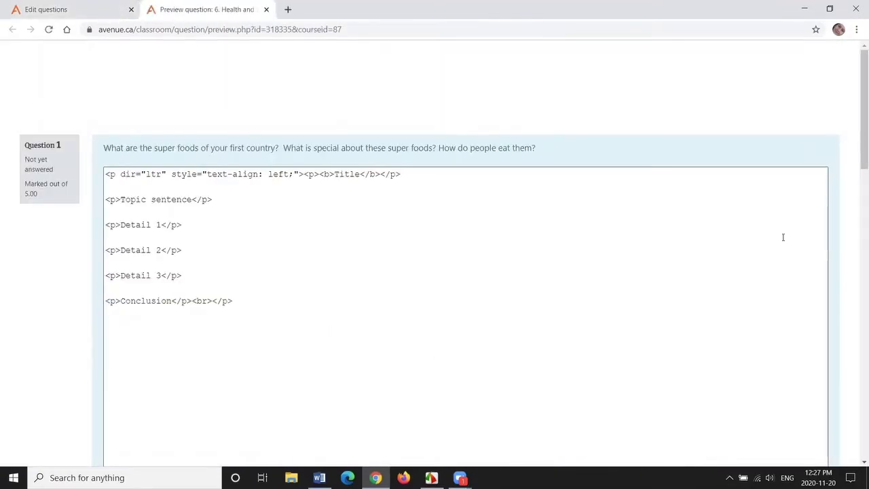
scroll(857, 156, "down", 1)
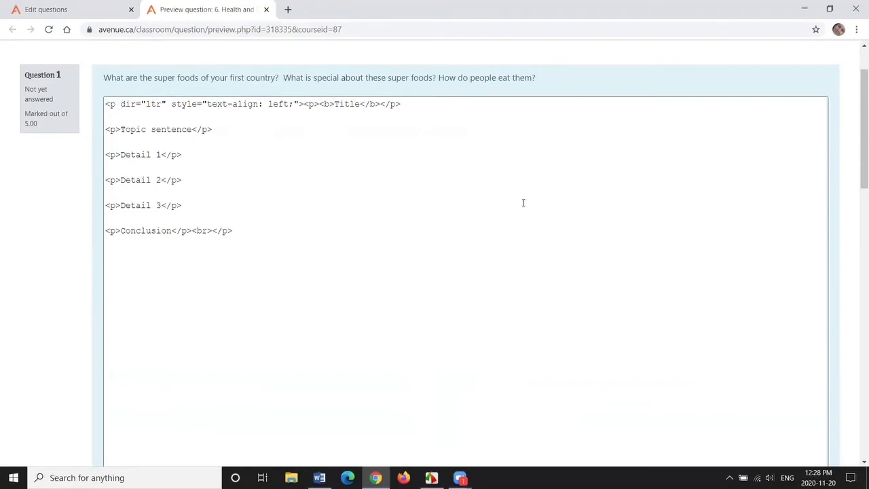
left_click_drag(121, 131, 192, 132)
left_click_drag(120, 155, 159, 155)
left_click_drag(121, 180, 159, 205)
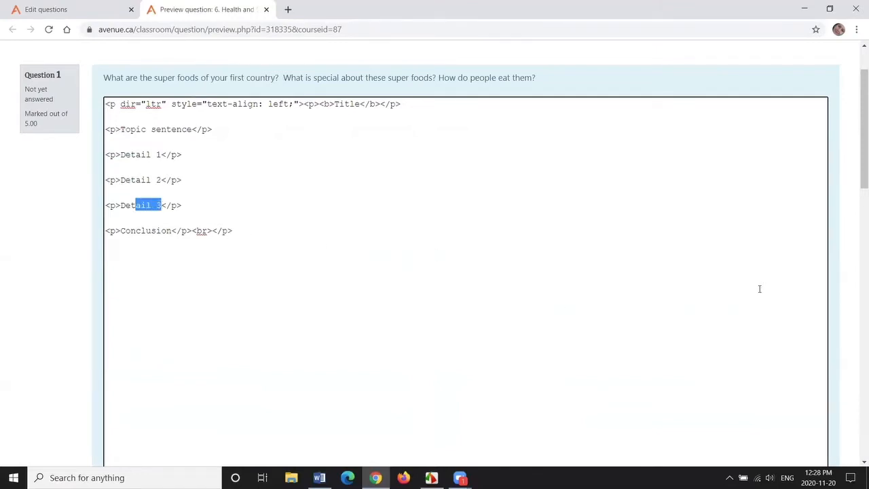
left_click_drag(862, 124, 859, 309)
left_click(342, 149)
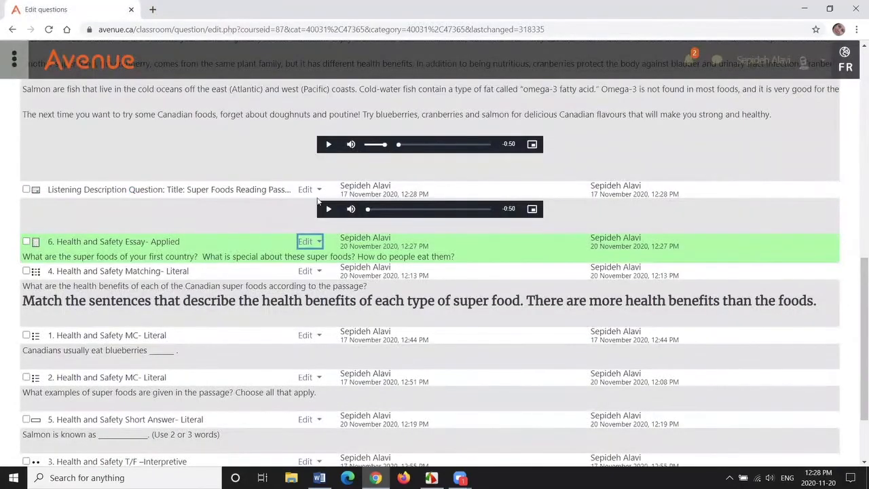
Change the essay question's response format to HTML editor and save the question
left_click(309, 241)
left_click(276, 265)
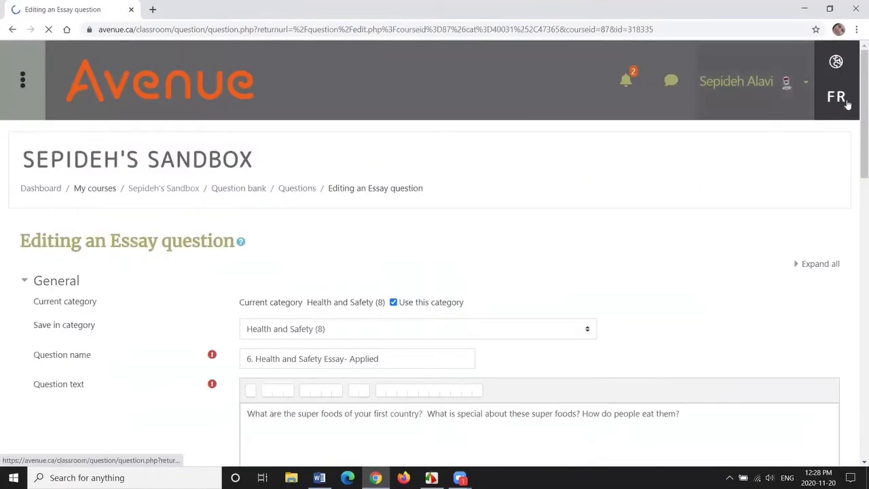
left_click_drag(861, 102, 857, 300)
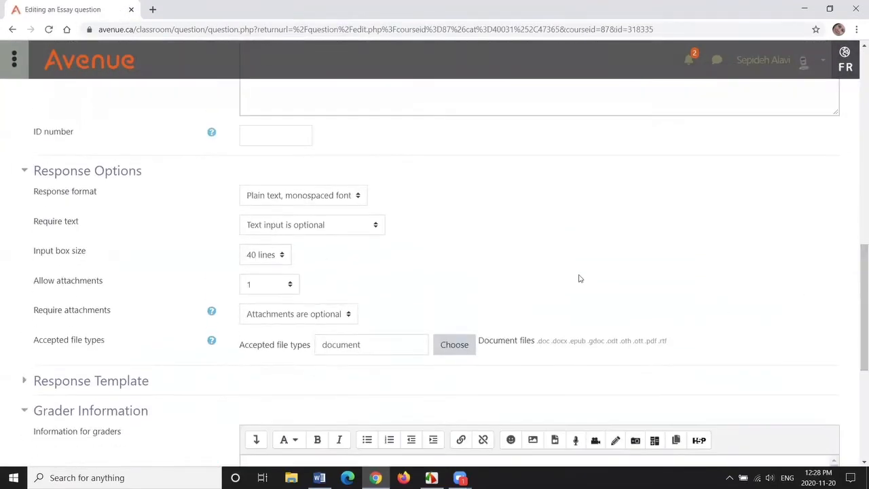
left_click(358, 199)
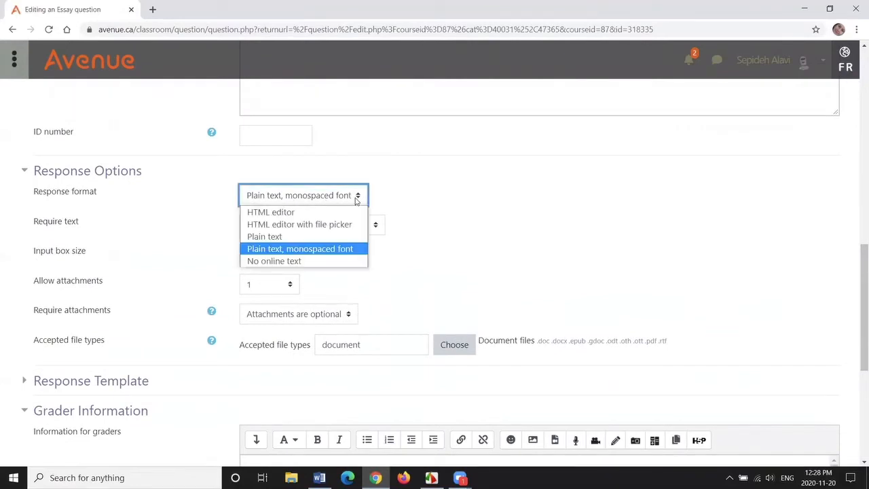
left_click(282, 215)
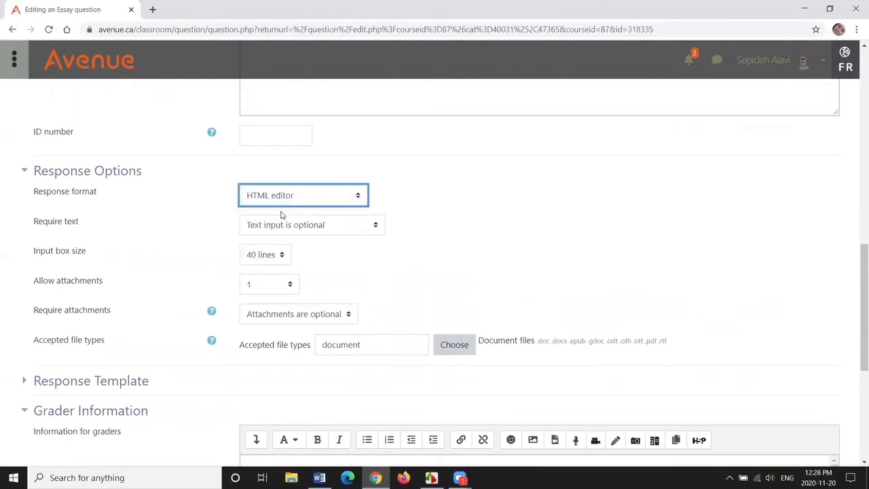
left_click_drag(857, 257, 857, 347)
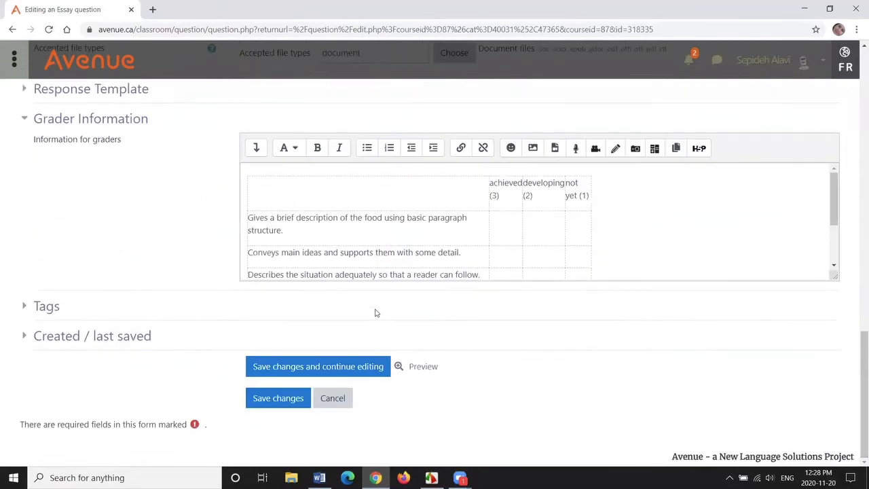
left_click(294, 399)
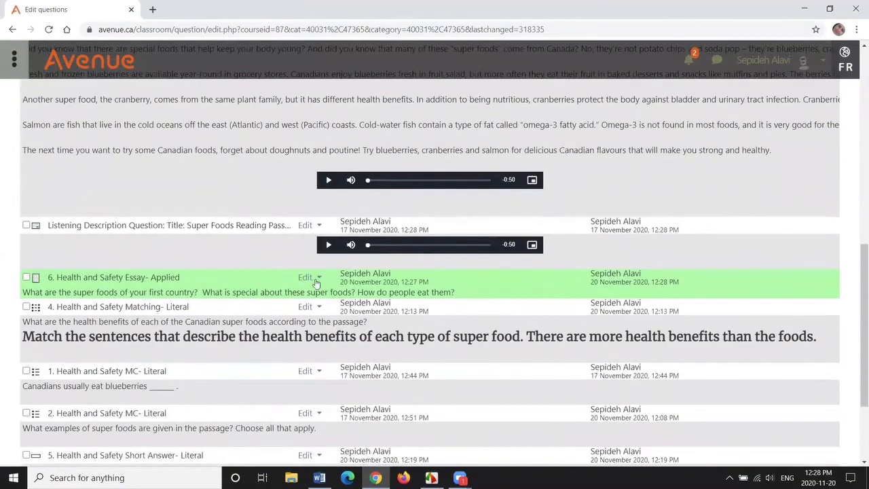
Preview the essay question again, expand the answer editor's formatting tools to examine them, and close the preview
left_click(316, 283)
left_click(235, 354)
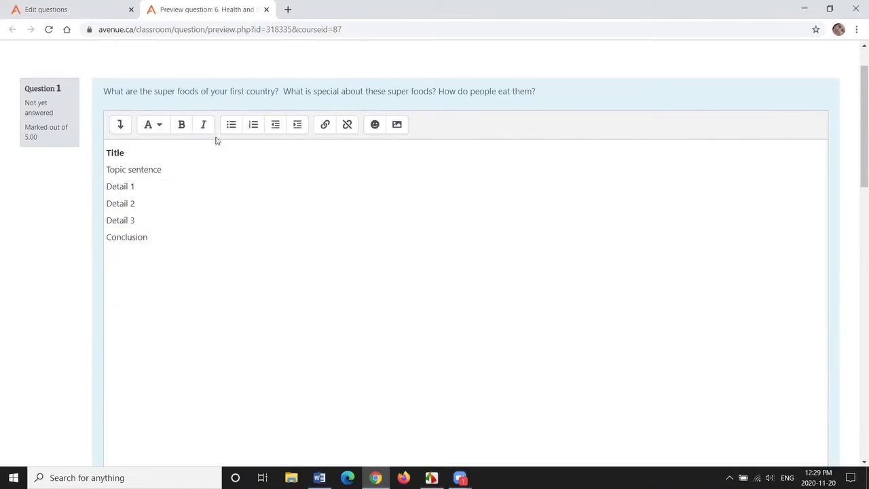
left_click(116, 126)
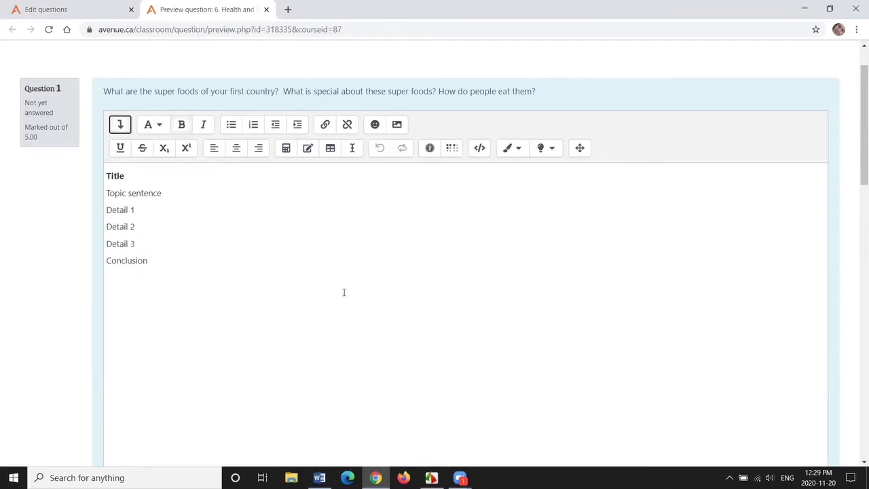
key("ctrl+w")
Create a new question of the Drag and drop into text type in the Health and Safety category
left_click(49, 288)
scroll(380, 241, "down", 3)
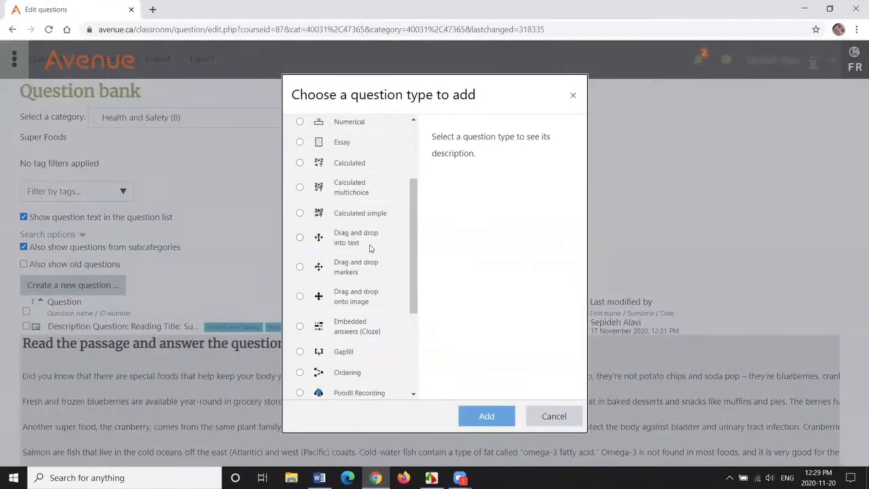
left_click(300, 237)
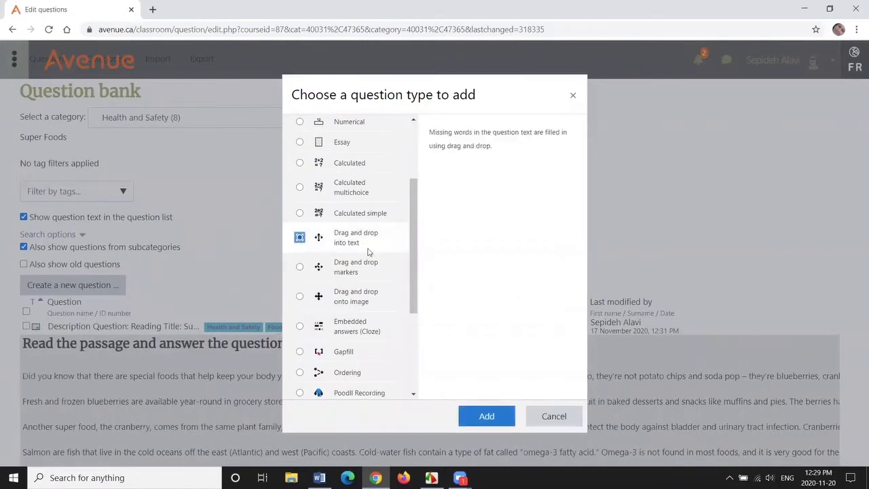
left_click(484, 416)
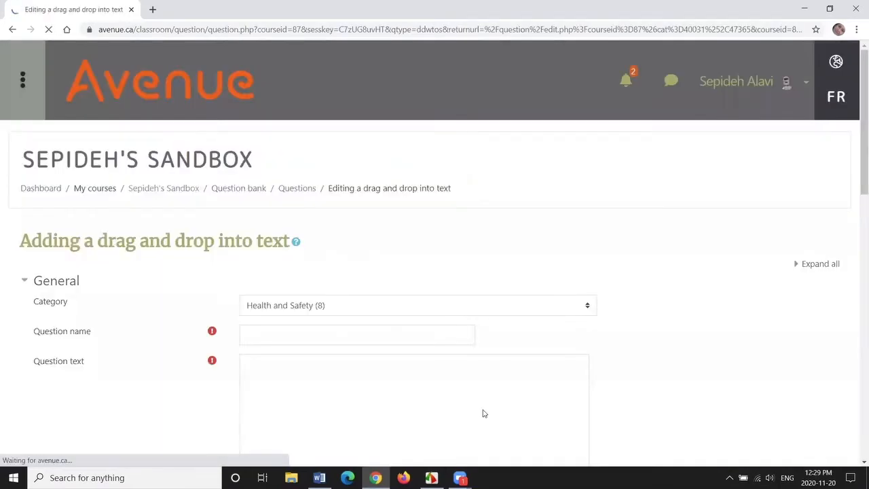
Copy the heading "7. Health and Safety Drag and Drop onto Image- Literal" from the Word document into the question name
left_click(823, 9)
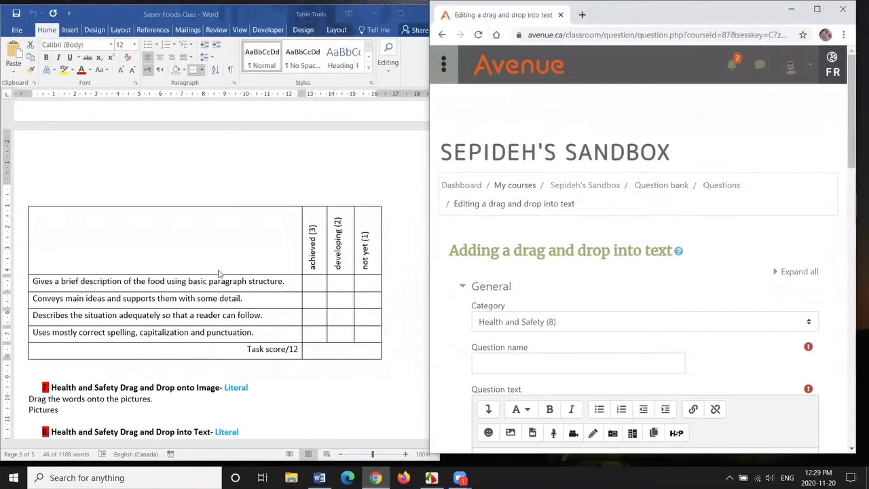
scroll(219, 269, "down", 3)
scroll(179, 254, "down", 2)
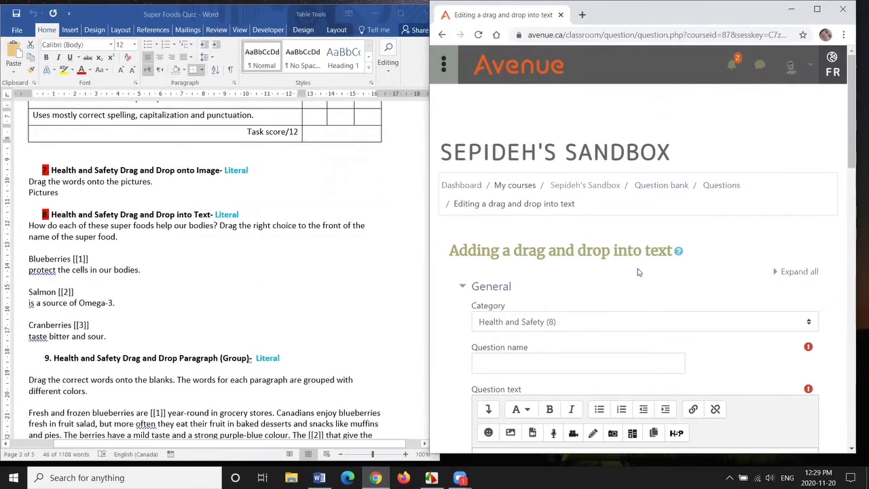
scroll(638, 272, "down", 3)
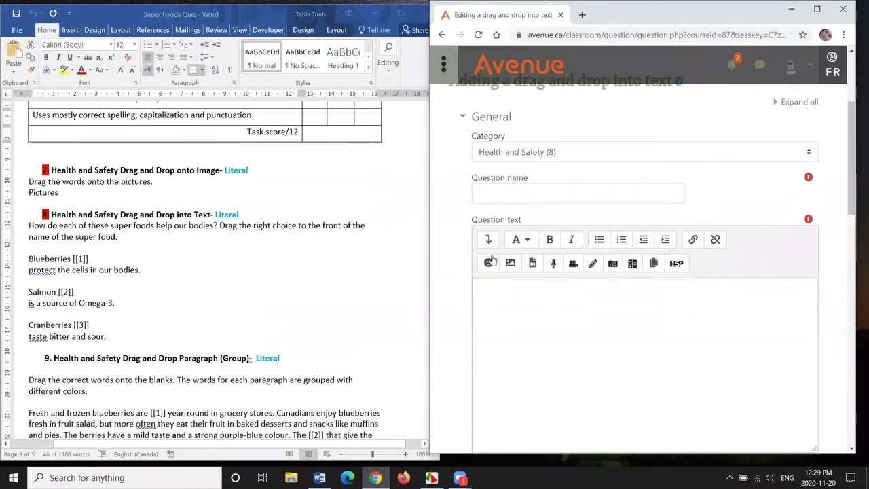
triple_click(88, 170)
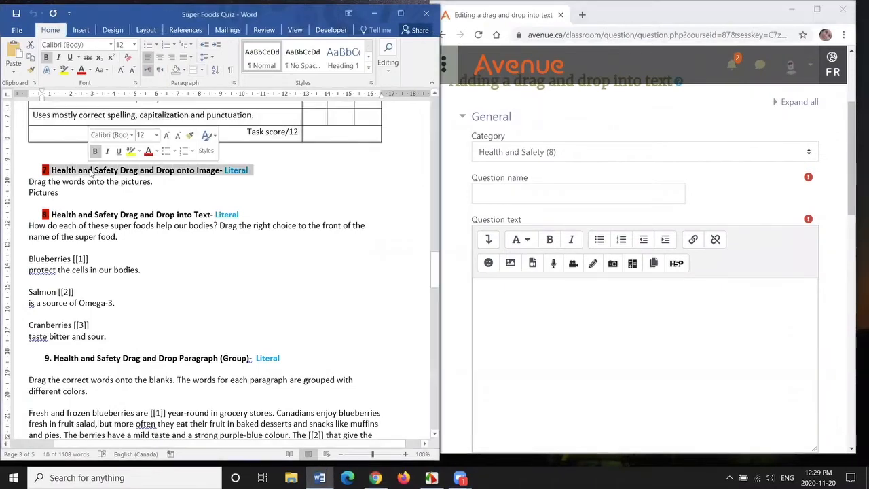
key("ctrl+c")
left_click(496, 193)
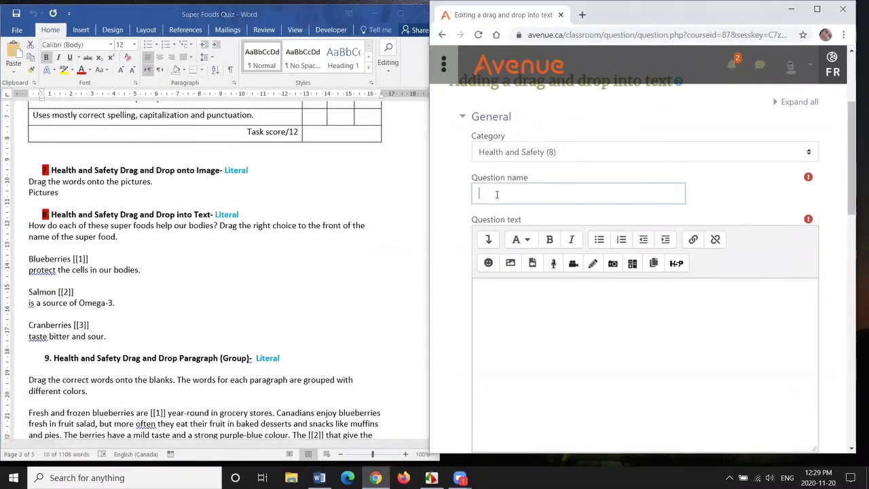
key("ctrl+v")
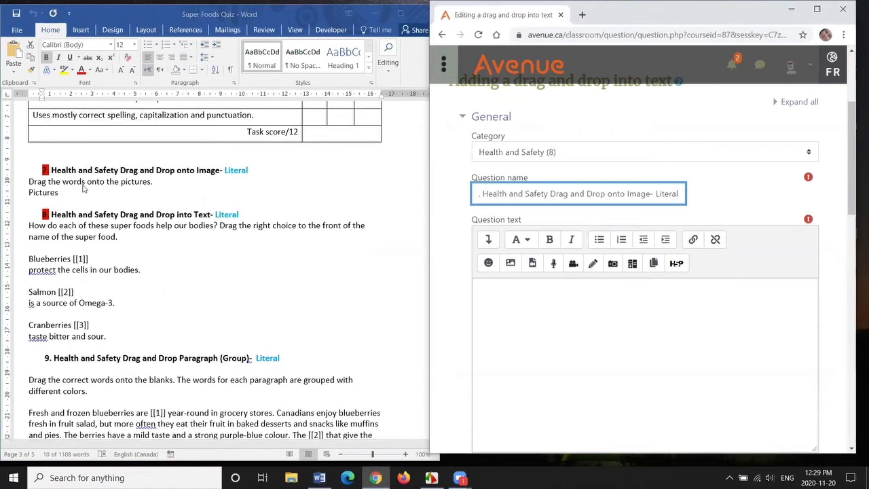
Copy the instruction "Drag the words onto the pictures." from the Word document into the question text
key("alt+Tab")
left_click_drag(29, 180, 156, 186)
key("ctrl+c")
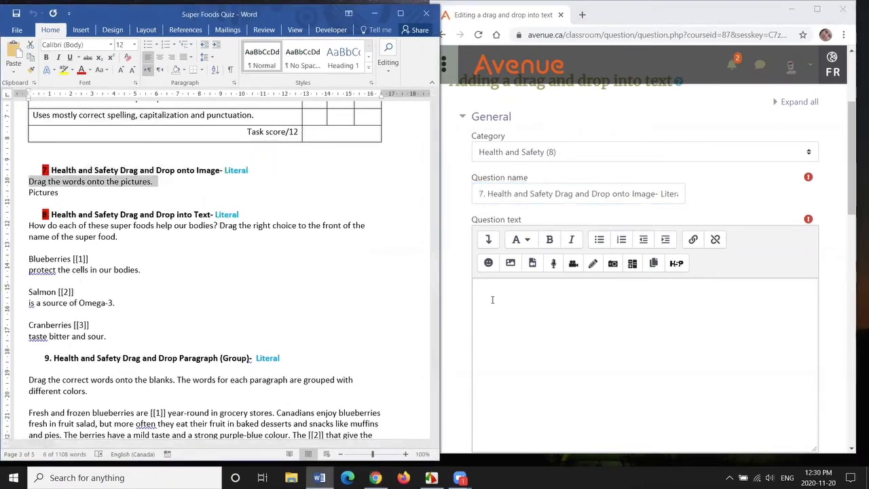
left_click(492, 296)
key("ctrl+v")
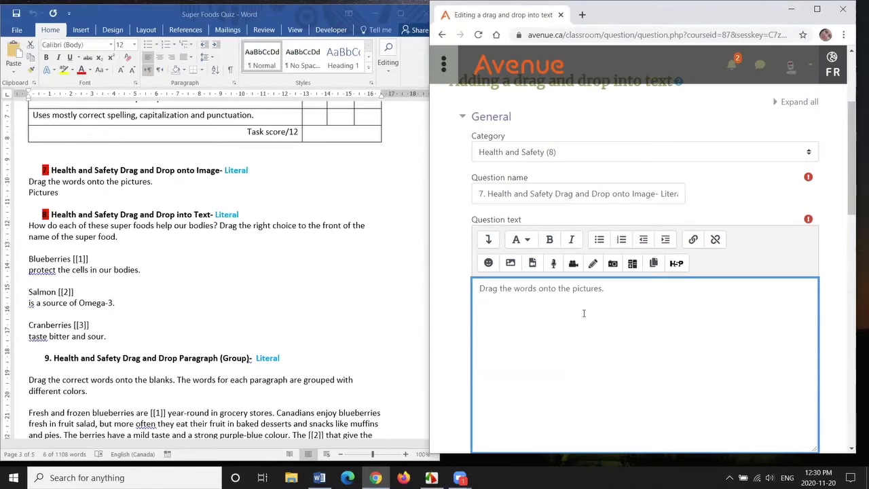
Upload backdrop.jpg from the images folder as a picture for the question text, below the instruction line
left_click(561, 361)
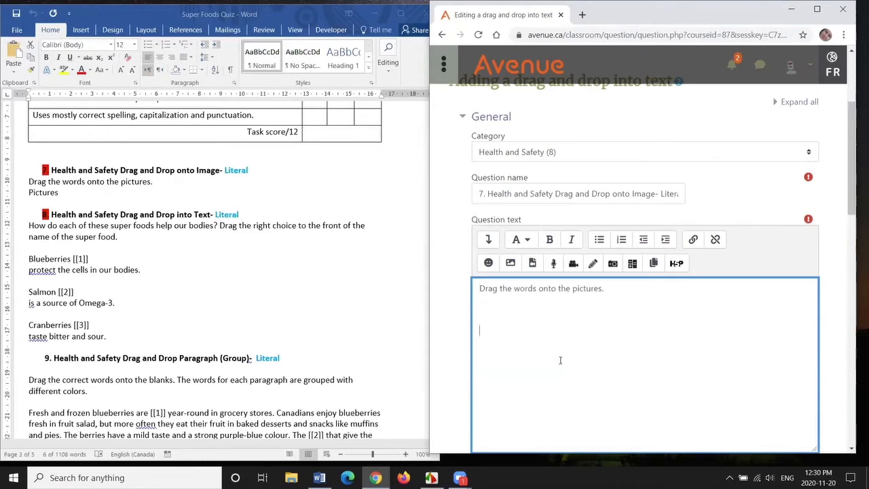
left_click(510, 263)
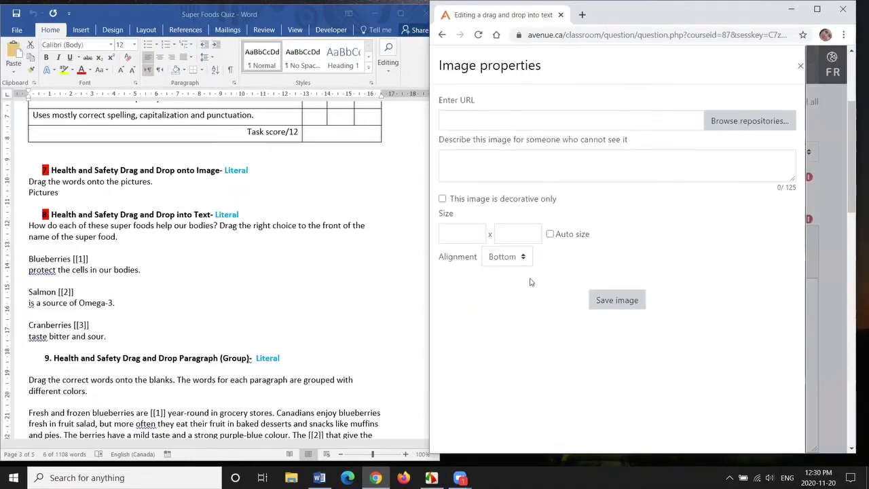
left_click(818, 13)
left_click(721, 118)
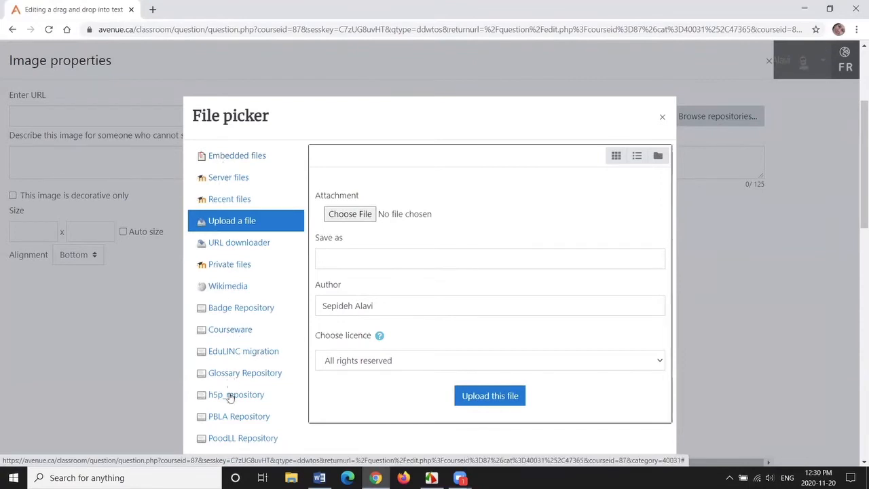
left_click(352, 214)
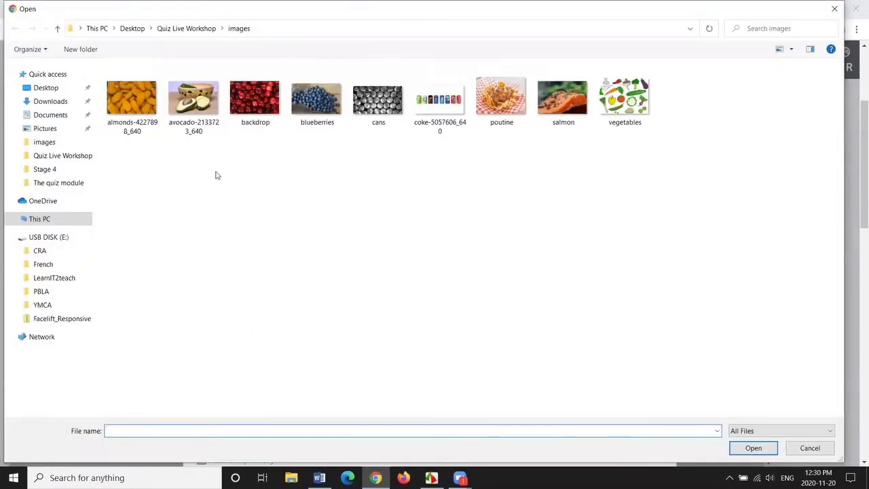
left_click(249, 99)
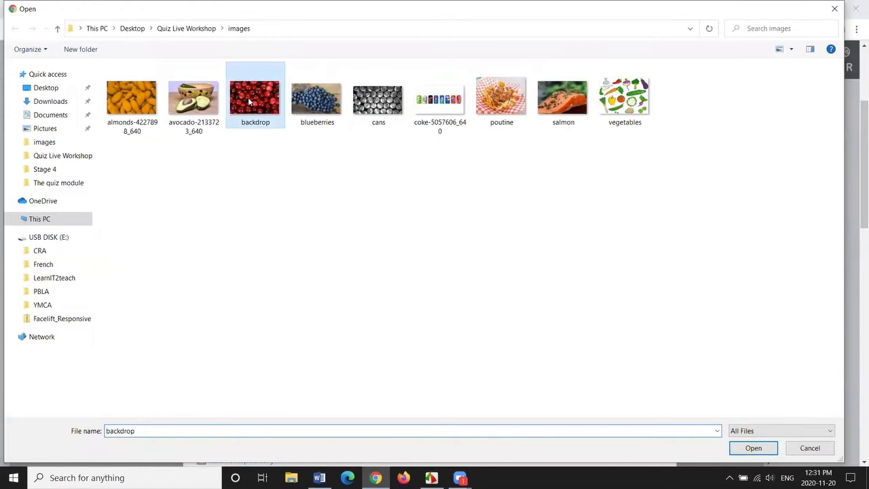
left_click(753, 451)
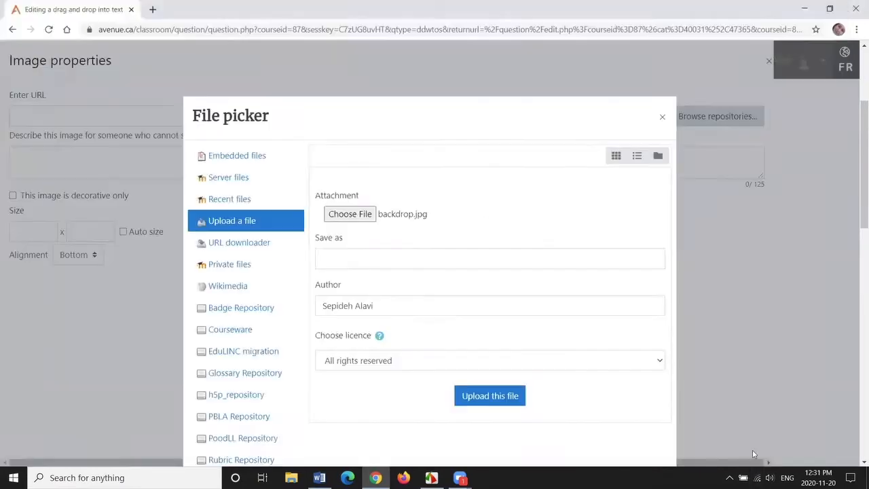
left_click(510, 396)
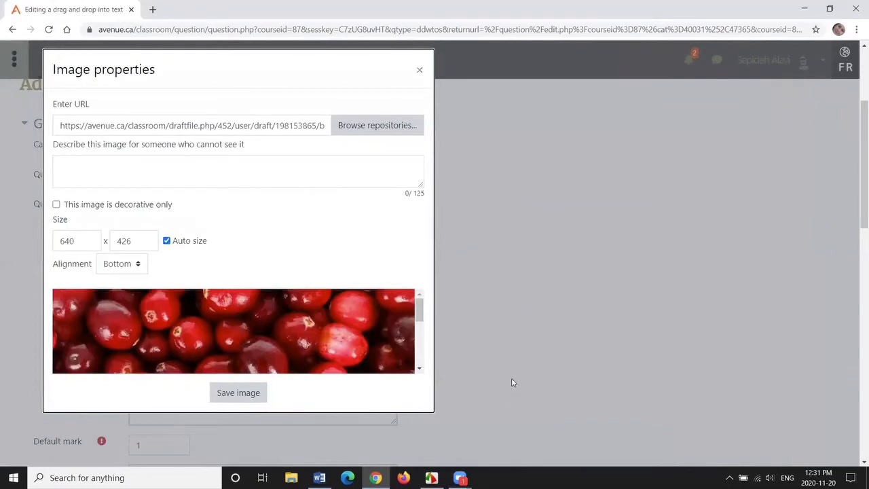
Set the cranberry image's width to 200 with auto size, mark it as decorative only, and insert it into the question text
mouse_move(421, 311)
left_mouse_down()
mouse_move(425, 360)
mouse_move(418, 304)
left_mouse_up()
left_click_drag(83, 245, 57, 238)
type("200")
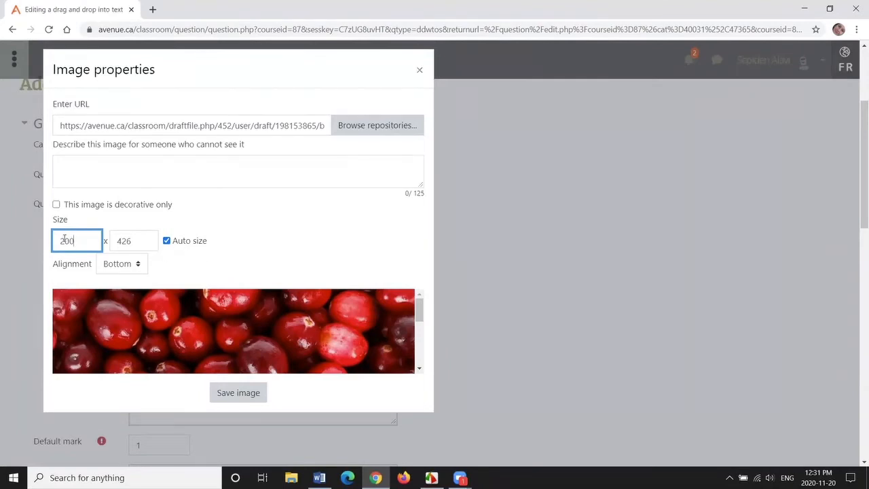
left_click(191, 252)
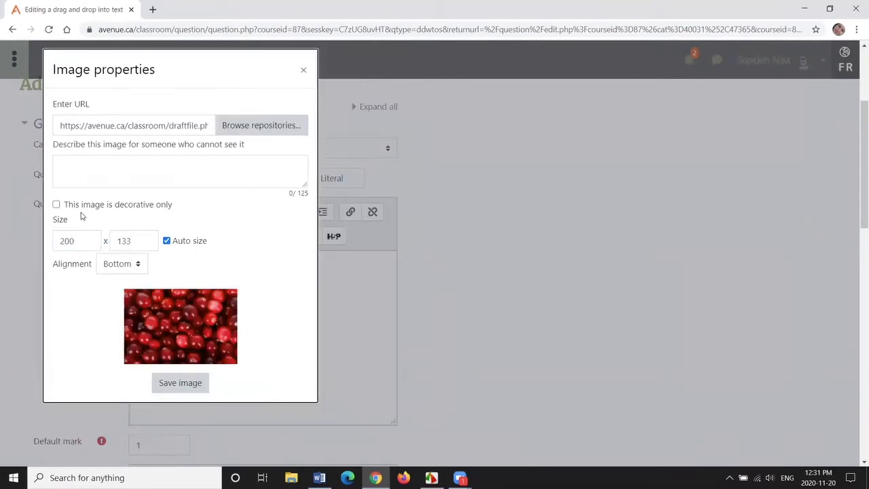
left_click(57, 205)
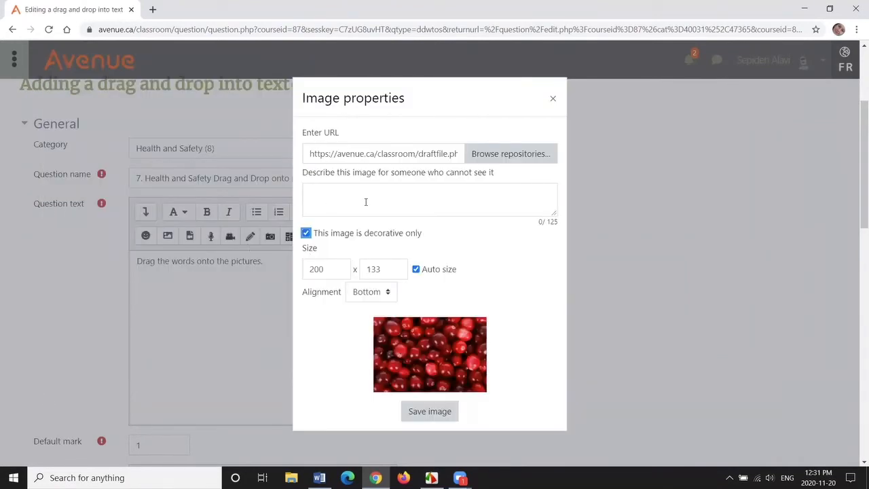
left_click(428, 412)
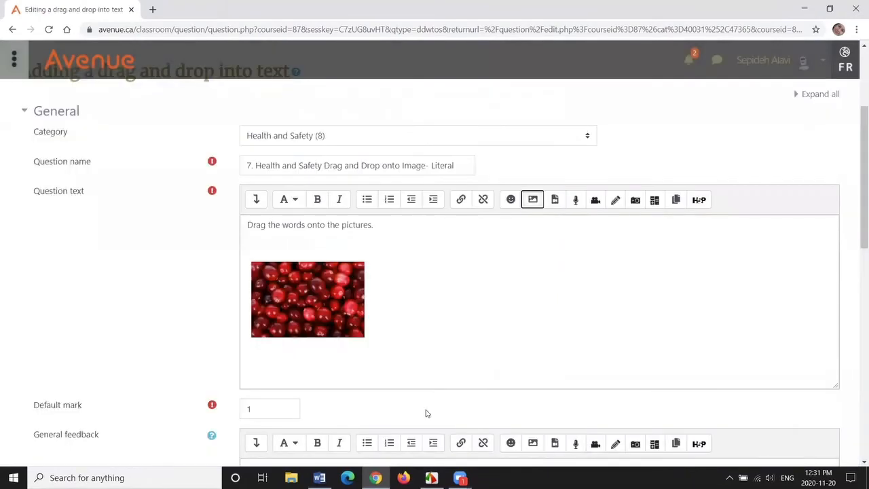
Add the placeholder [[1]] beside the cranberry image in the question text and start a new line below it
left_click(373, 332)
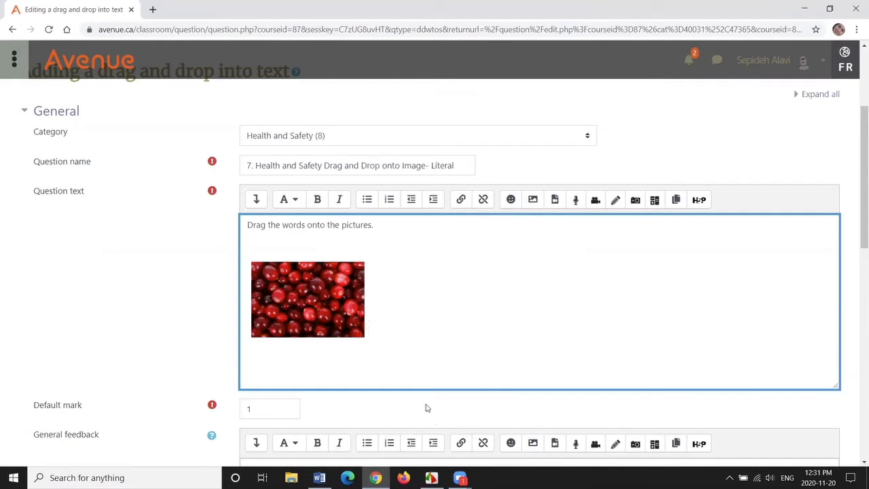
mouse_move(460, 478)
key("Return")
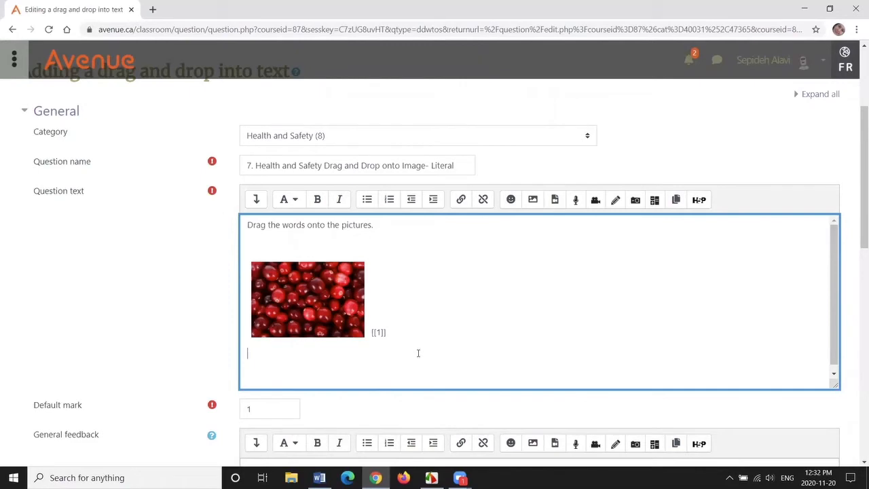
Upload the blueberries picture from the images folder for the question text, on the line below the cranberry image
left_click(533, 199)
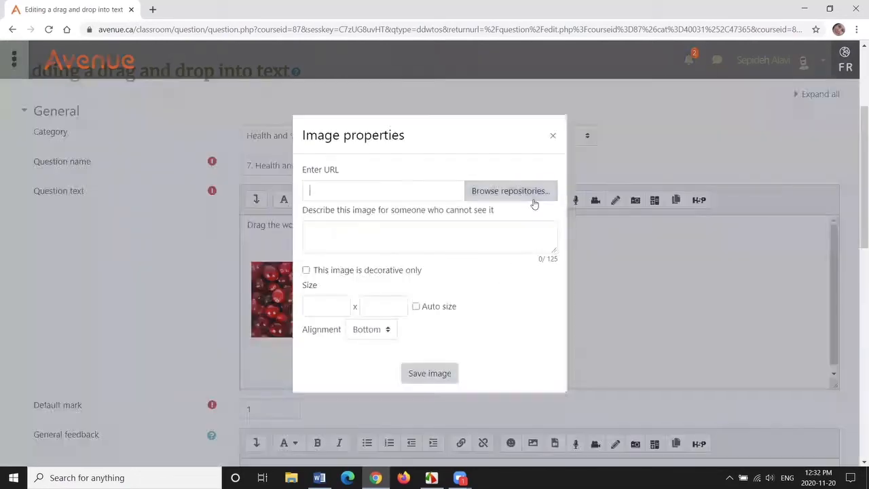
left_click(528, 193)
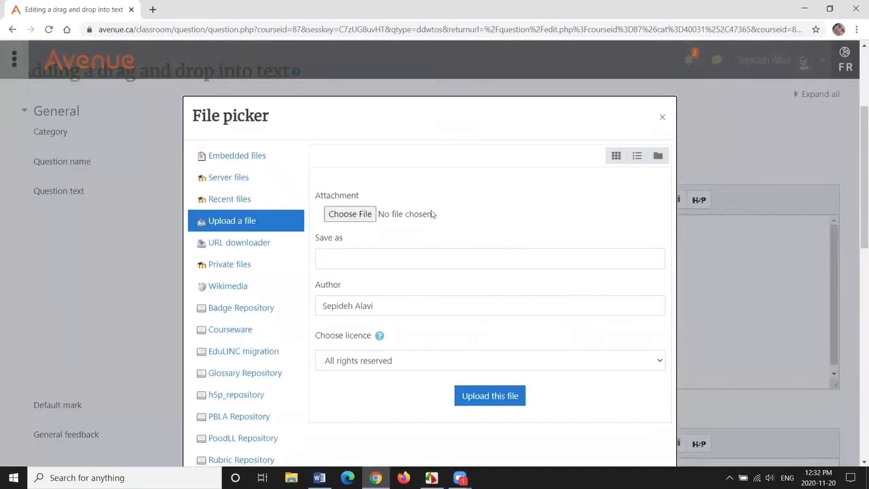
left_click(337, 216)
left_click(319, 91)
left_click(753, 448)
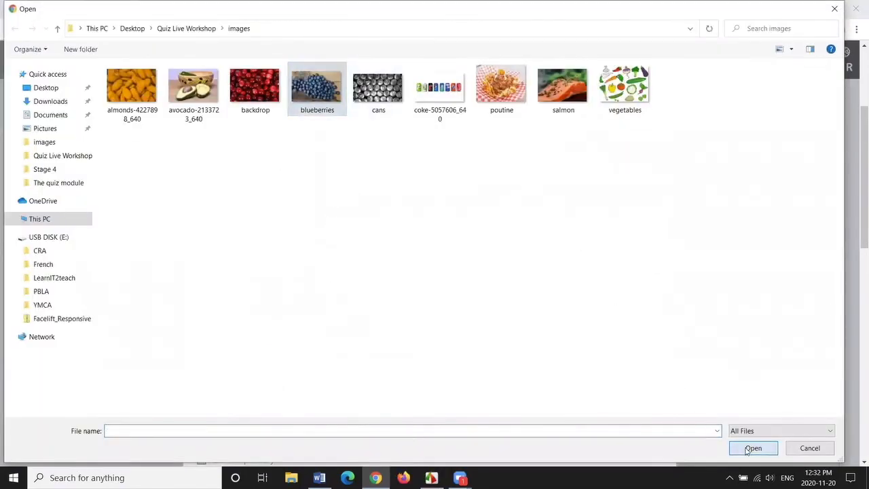
left_click(490, 396)
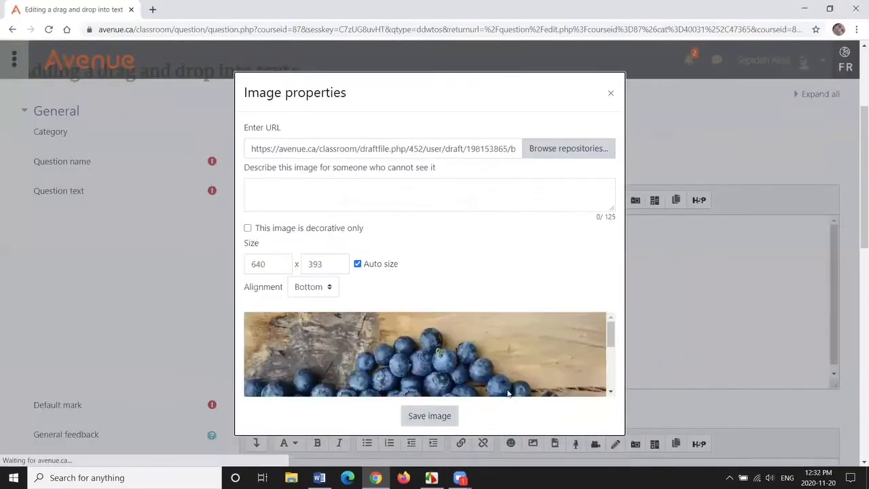
Mark the blueberries image as decorative only, set its width to 200 with auto size, and insert it into the question text
left_click(248, 229)
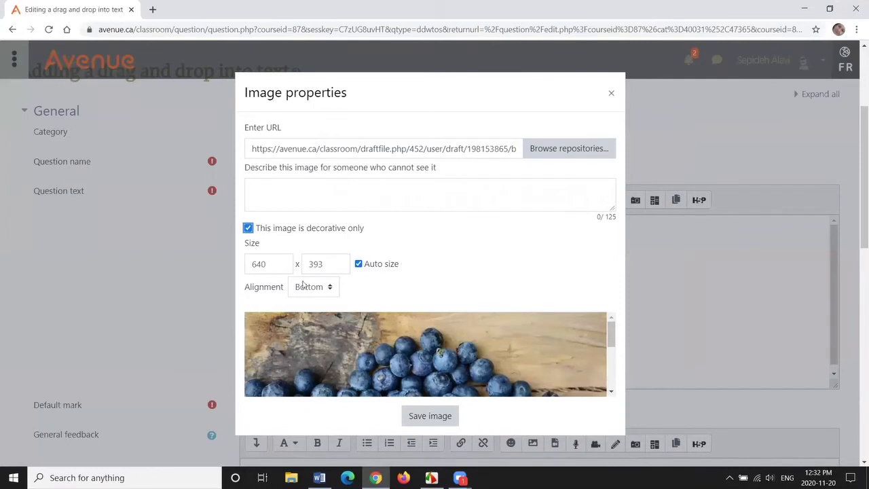
left_click_drag(277, 265, 251, 265)
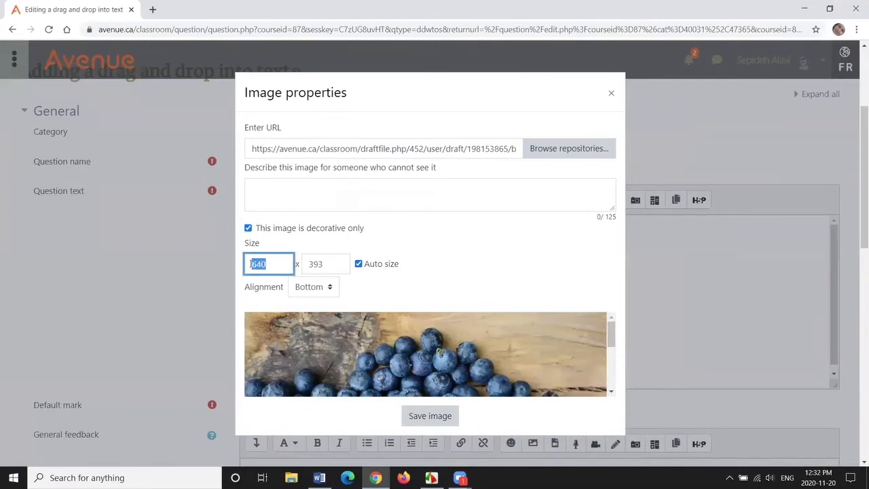
type("200")
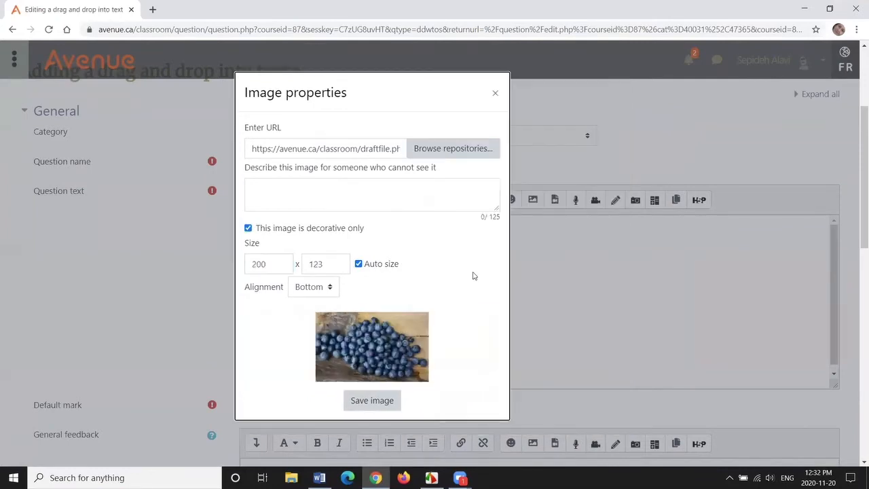
left_click(393, 401)
Add the placeholder [[2]] beside the blueberries image and start a new line below it
scroll(466, 297, "down", 1)
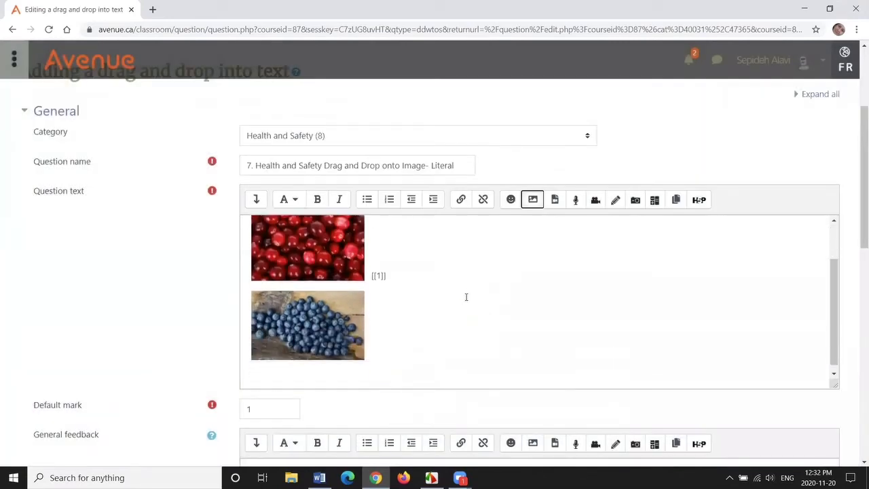
left_click(374, 352)
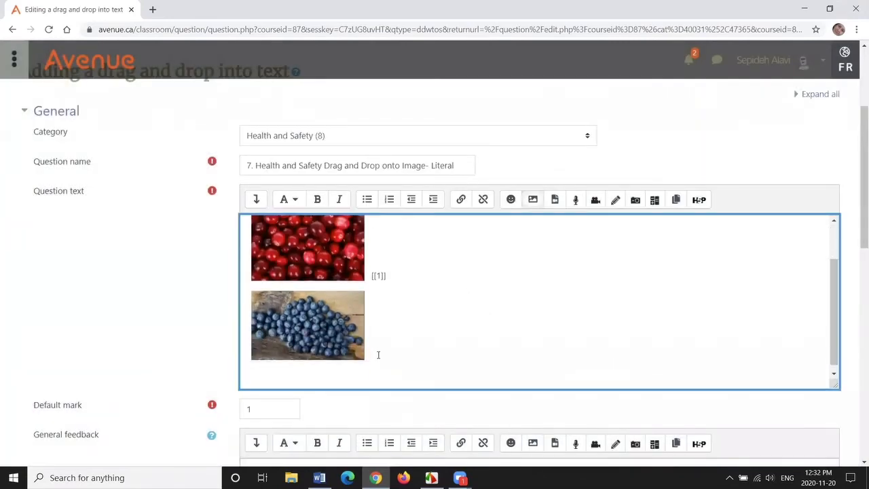
type("[[2")
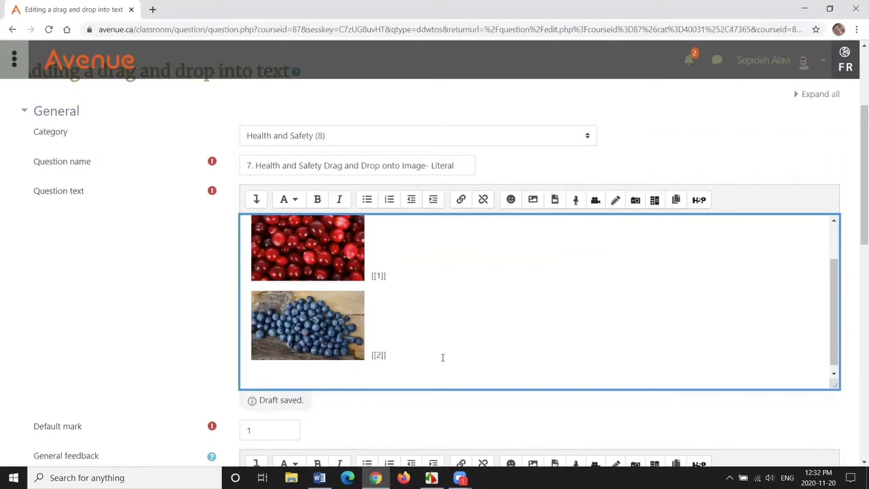
key("Return")
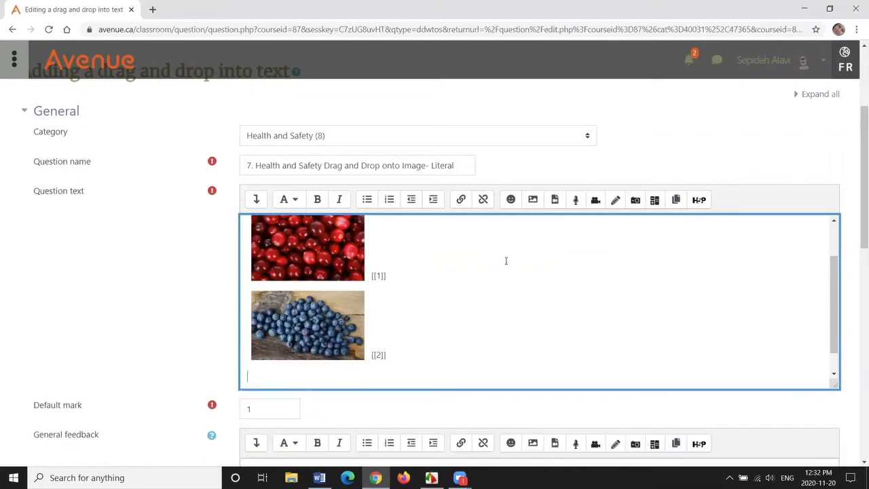
Upload salmon.jpg from the images folder as a picture for the question text, below the blueberries image
left_click(533, 199)
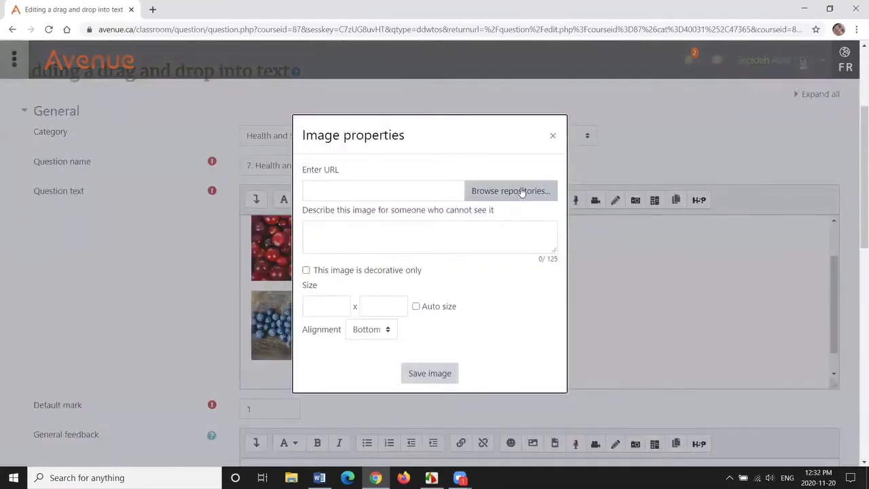
left_click(522, 193)
left_click(353, 215)
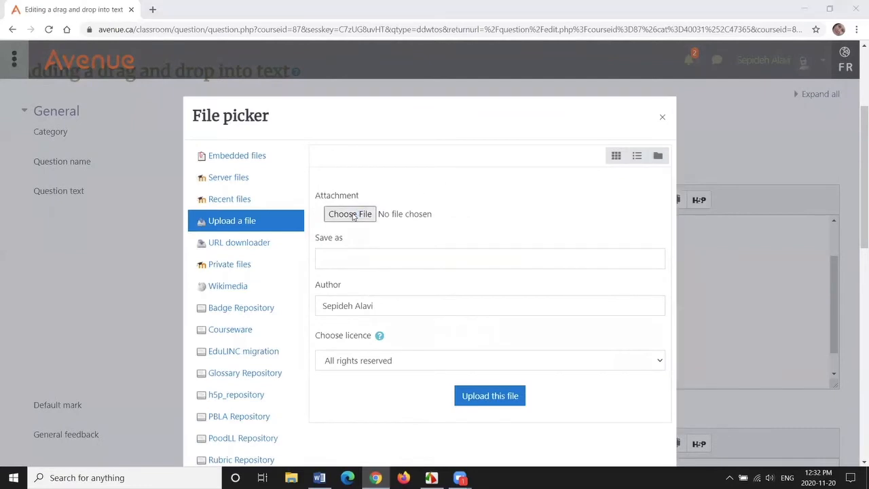
left_click(561, 102)
left_click(753, 448)
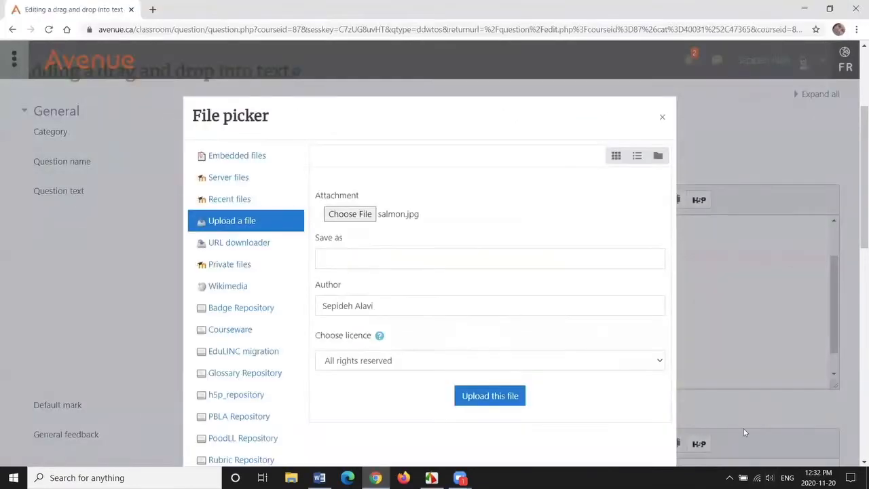
left_click(491, 396)
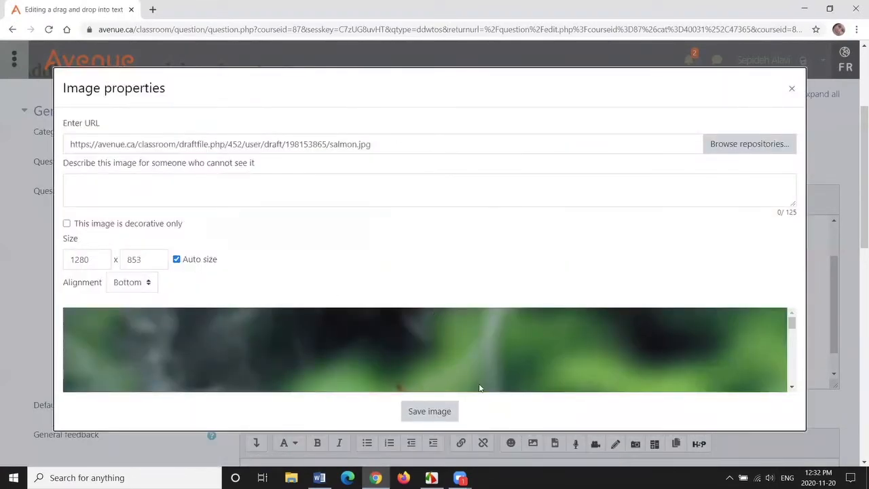
Mark the salmon image as decorative only, set its width to 200 with auto size, and insert it into the question text
left_click(67, 224)
left_click_drag(90, 264, 66, 263)
type("200")
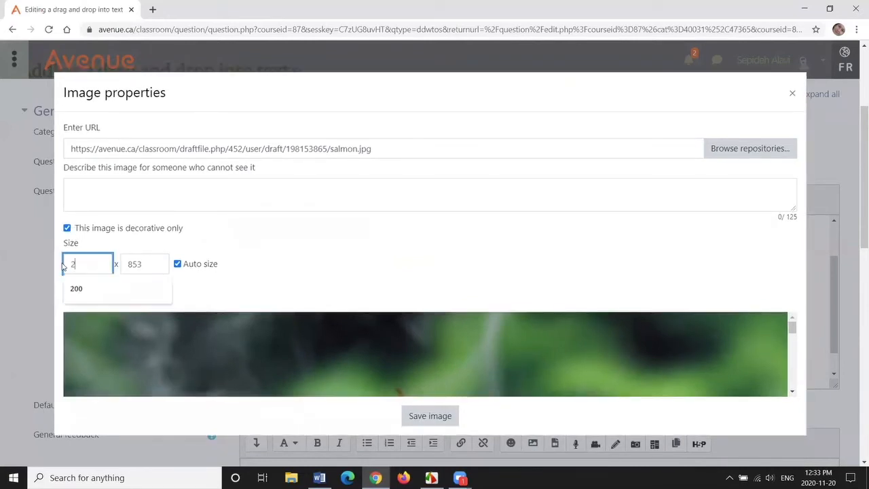
left_click(296, 271)
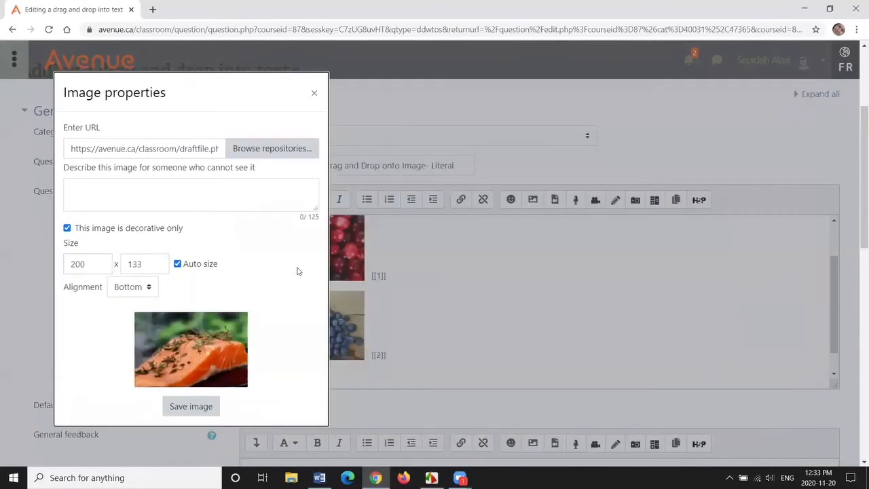
left_click(191, 407)
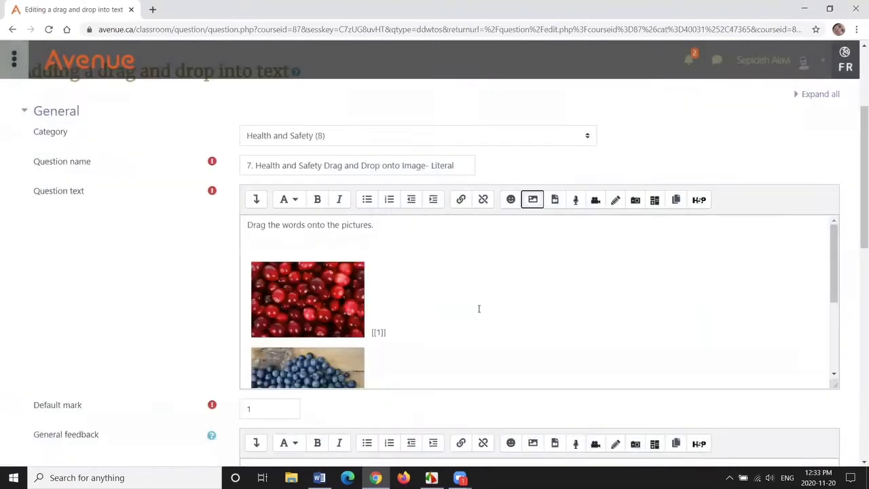
Add the placeholder [[3]] beside the salmon image and start a new line below it
scroll(492, 296, "down", 3)
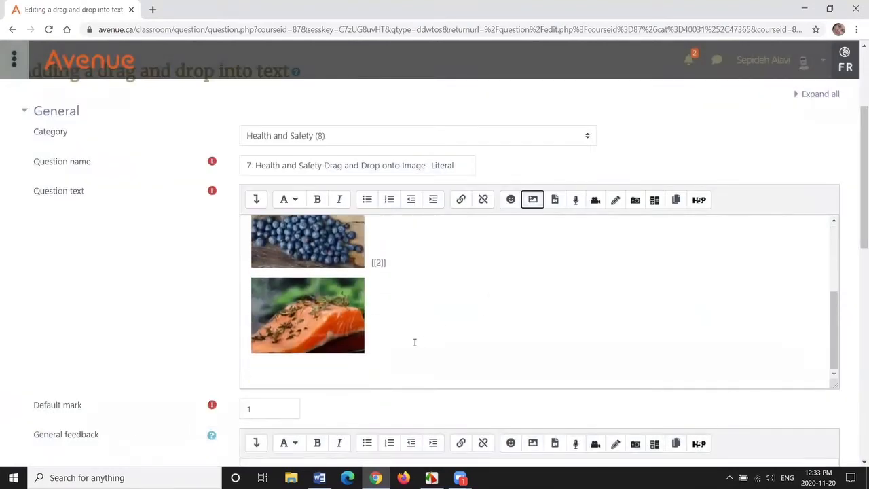
left_click(381, 346)
type("[[3]]")
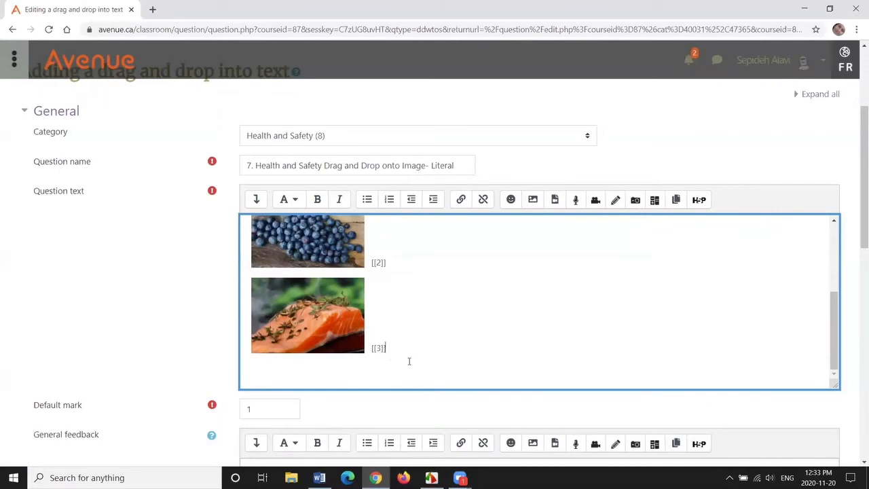
key("Return")
Upload poutine.jpg from the images folder as a picture for the question text, below the salmon image
left_click(535, 205)
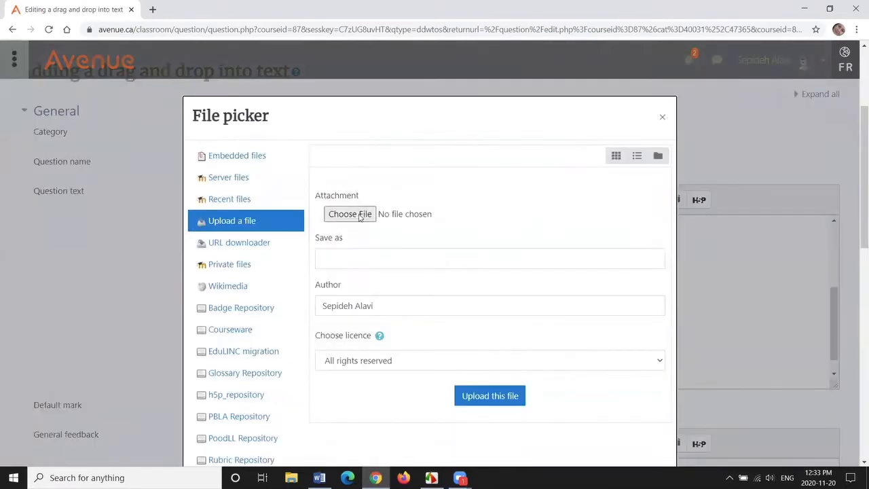
left_click(351, 215)
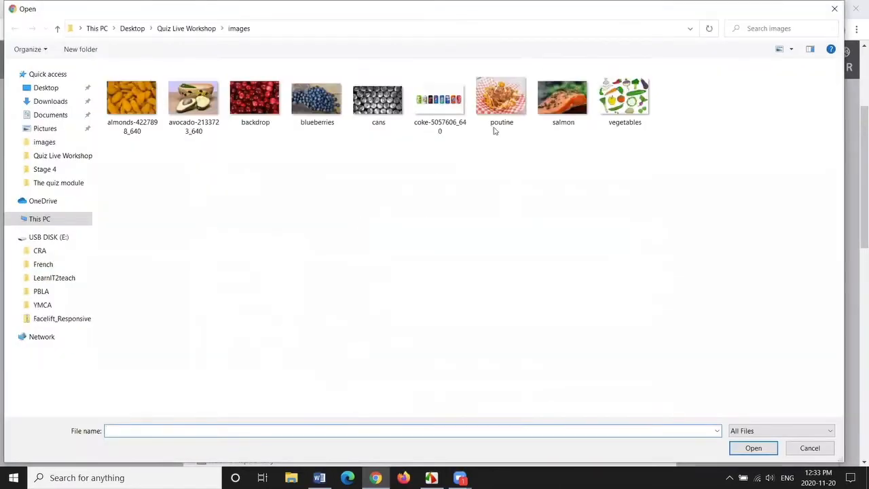
left_click(500, 109)
left_click(752, 449)
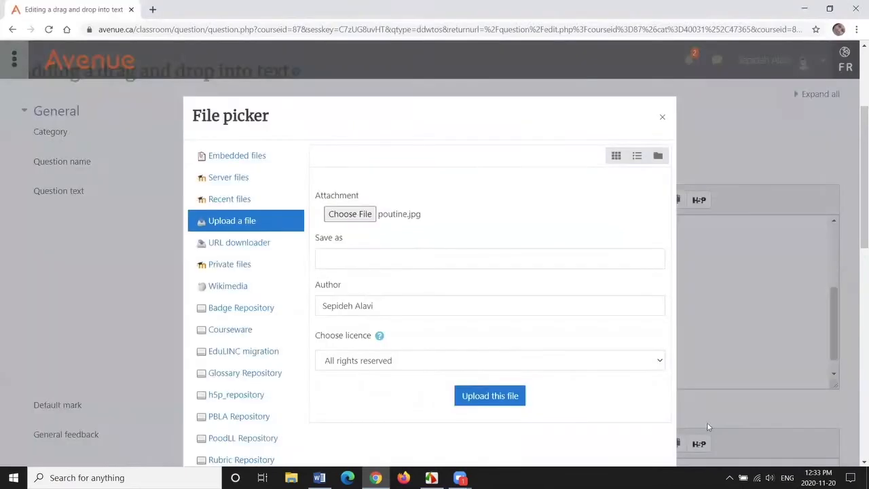
left_click(509, 400)
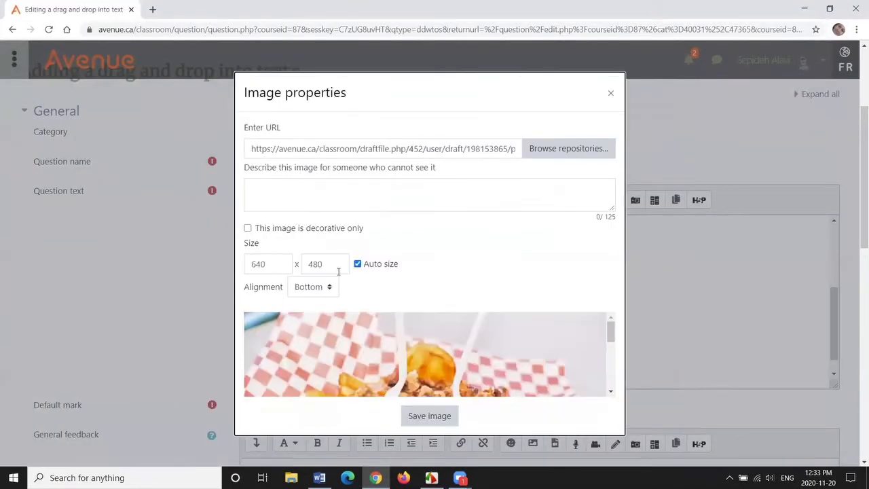
Mark the poutine image as decorative only, set its width to 200 with auto size, and insert it into the question text
left_click(247, 229)
left_click_drag(266, 264, 237, 270)
type("200")
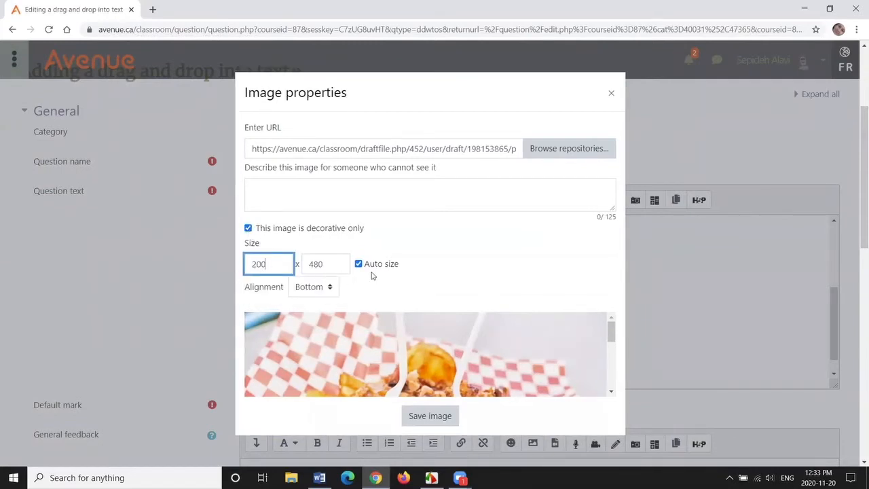
left_click(383, 283)
left_click(372, 416)
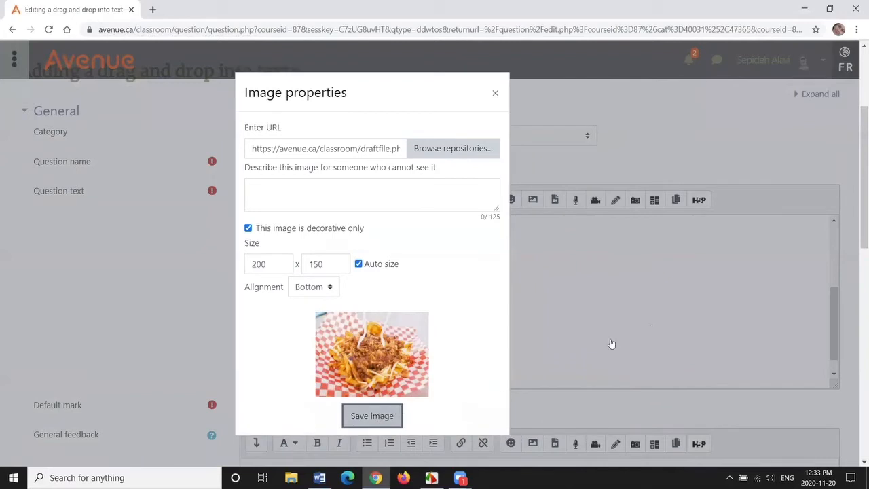
Add the placeholder [[2]] beside the poutine image at the end of the question text
scroll(505, 297, "down", 5)
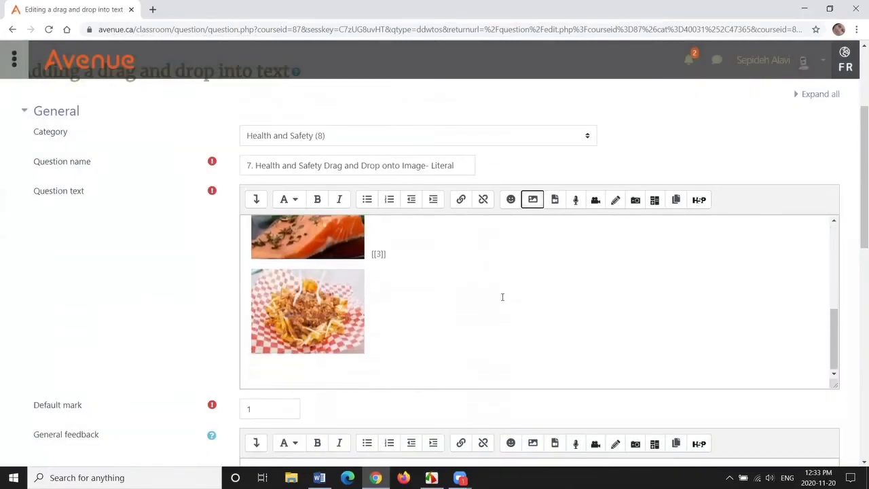
left_click(388, 347)
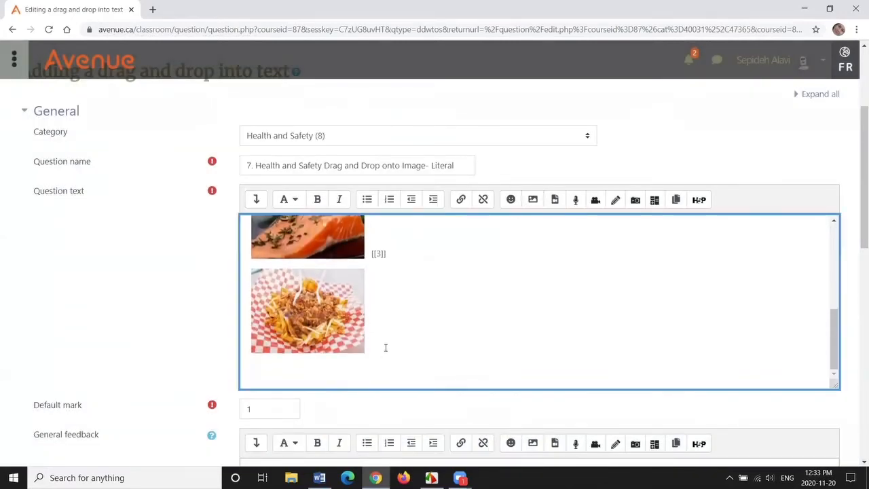
type("[[2]]")
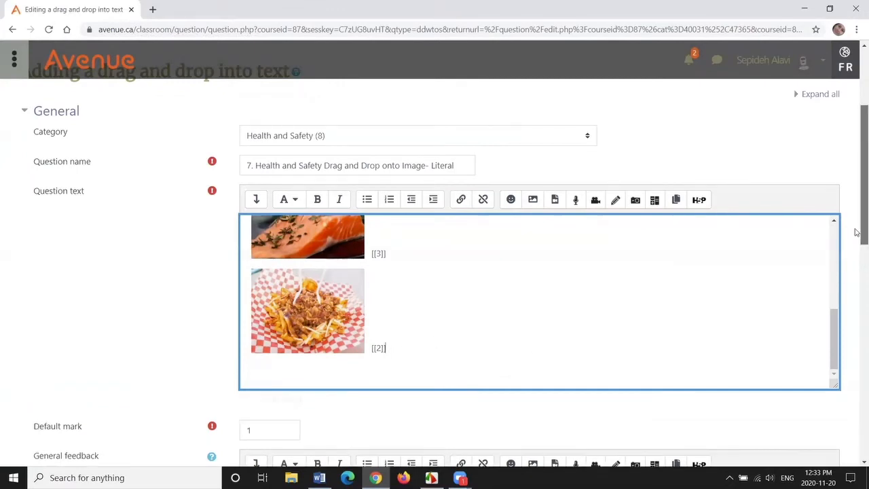
Set the question's default mark to 4 and turn on Shuffle for the choices
scroll(855, 230, "down", 2)
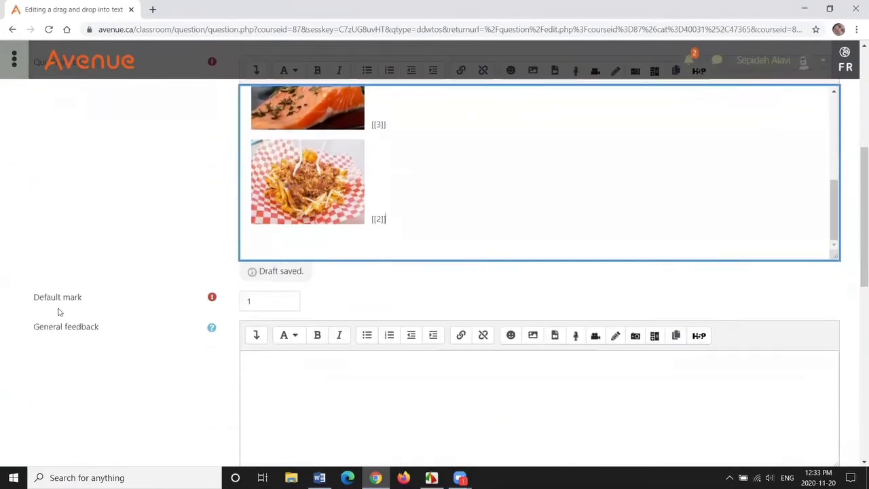
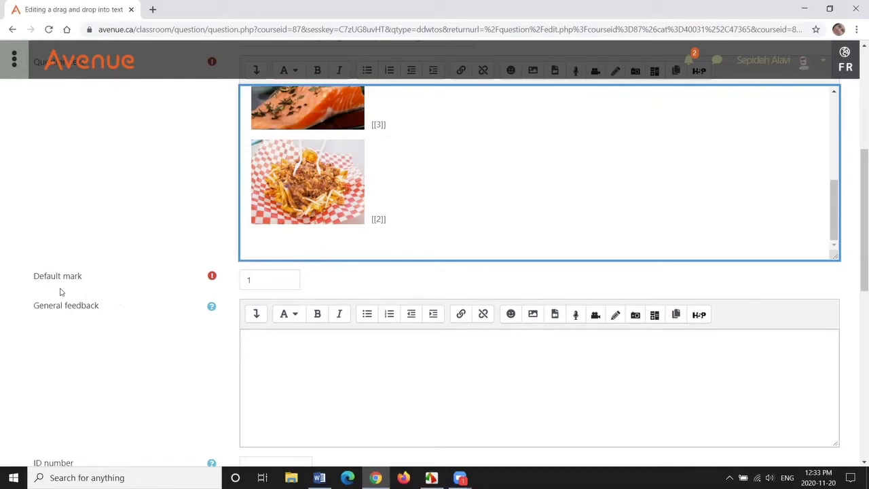
left_click(248, 279)
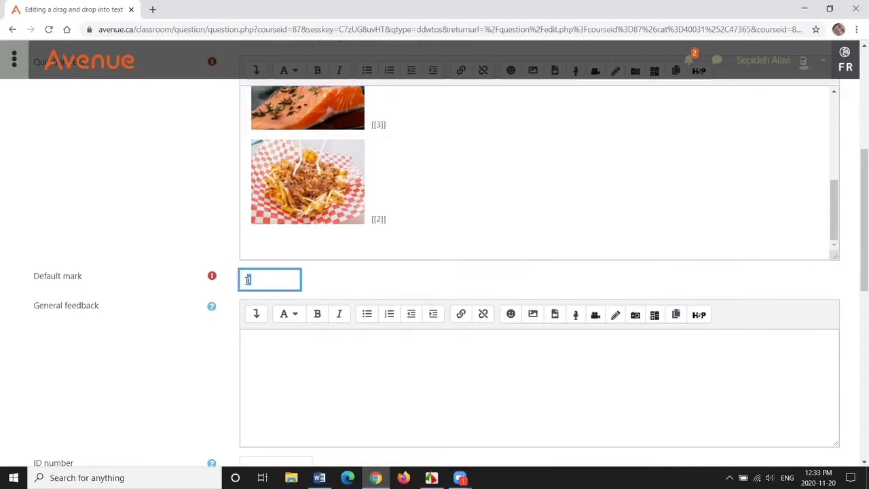
type("4")
scroll(171, 370, "down", 3)
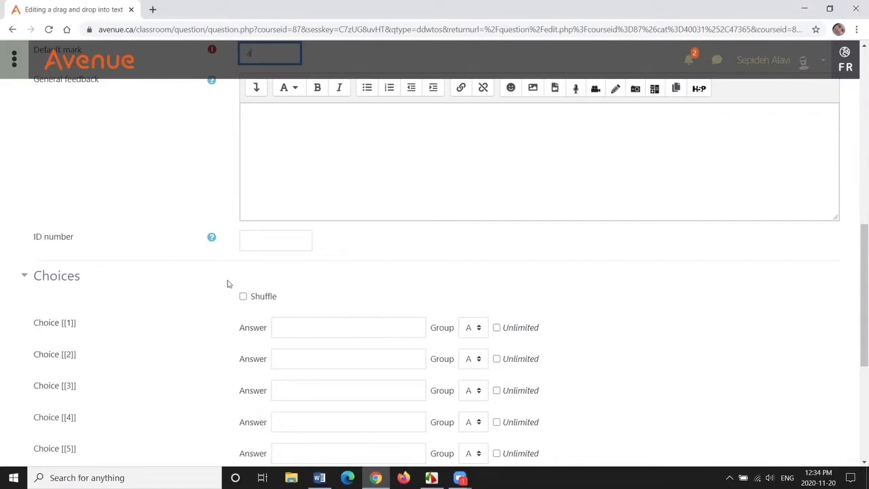
left_click(243, 297)
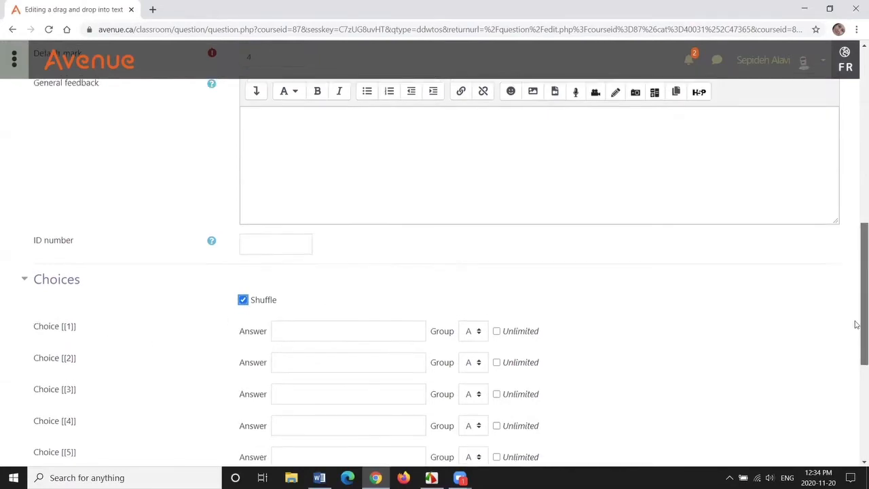
Check the first picture in the question text and begin the answer for Choice [[1]] with "cran"
left_click_drag(857, 340, 856, 260)
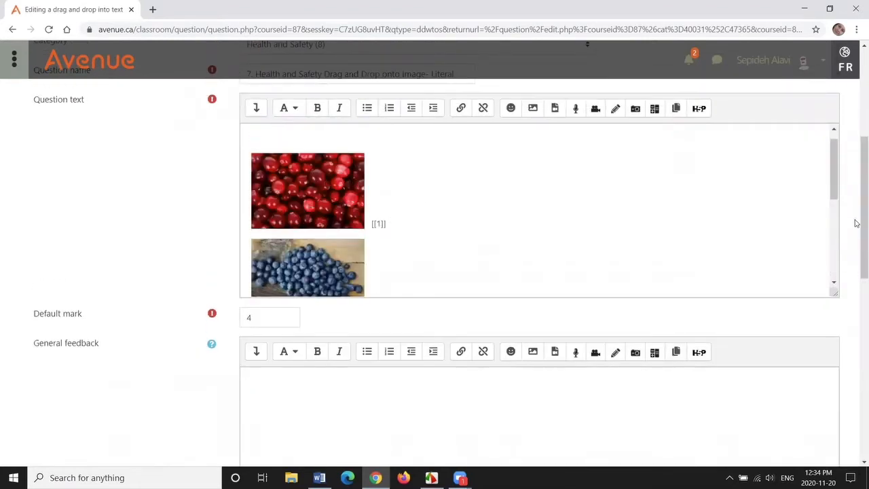
scroll(856, 277, "down", 6)
left_click(297, 212)
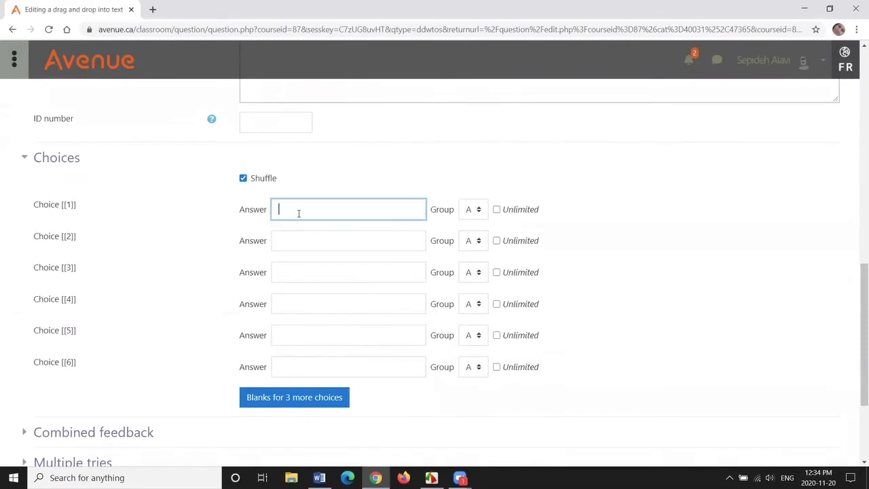
type("cran")
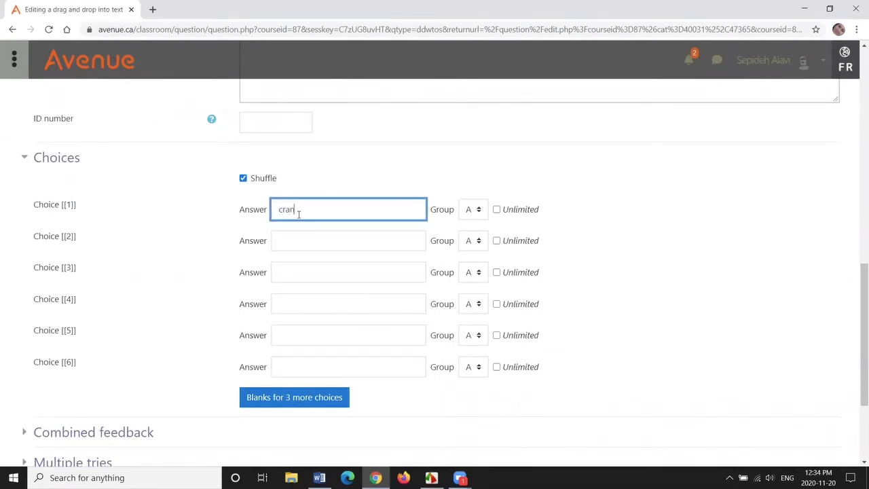
Fill the first four answer choices with cranberries, blueberries, salmon and poutine, and save the question
type("berries")
left_click(313, 246)
type("blueberries")
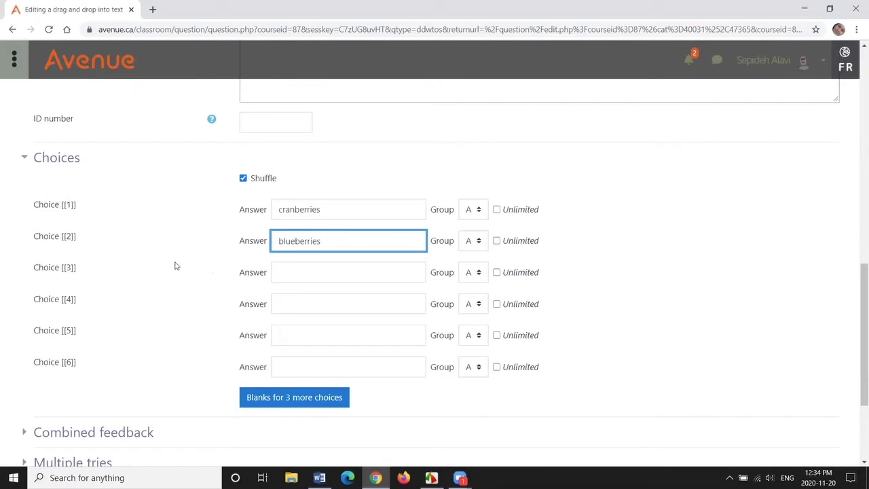
left_click(280, 271)
type("salmon")
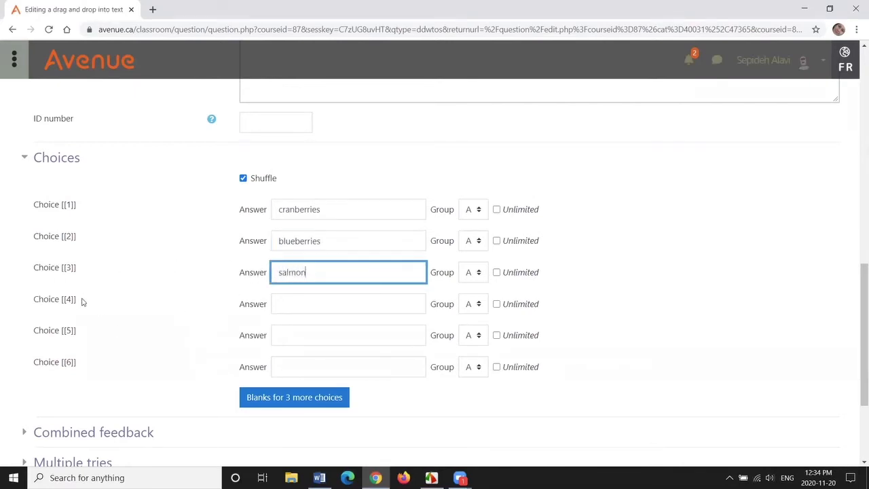
left_click(275, 304)
type("poutine")
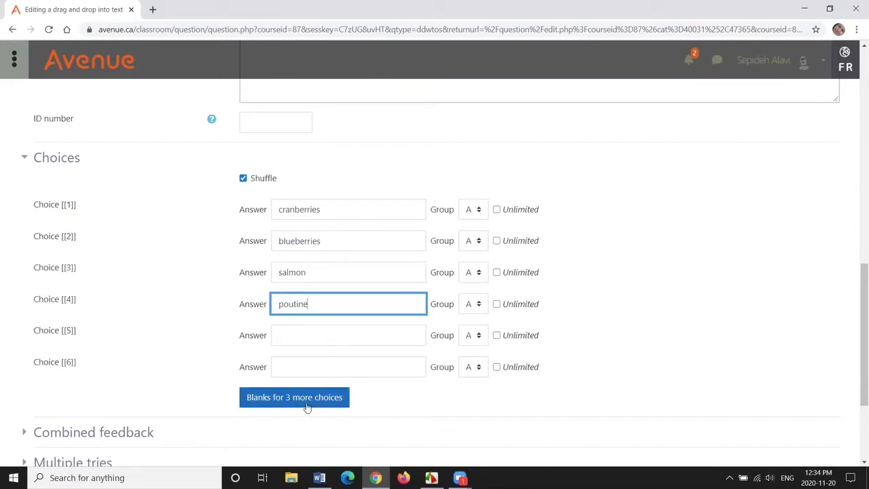
scroll(790, 317, "down", 3)
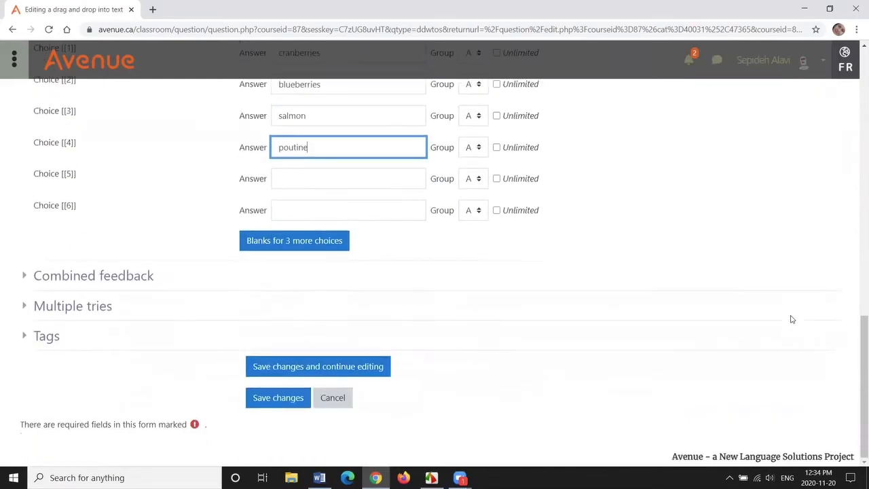
left_click(291, 399)
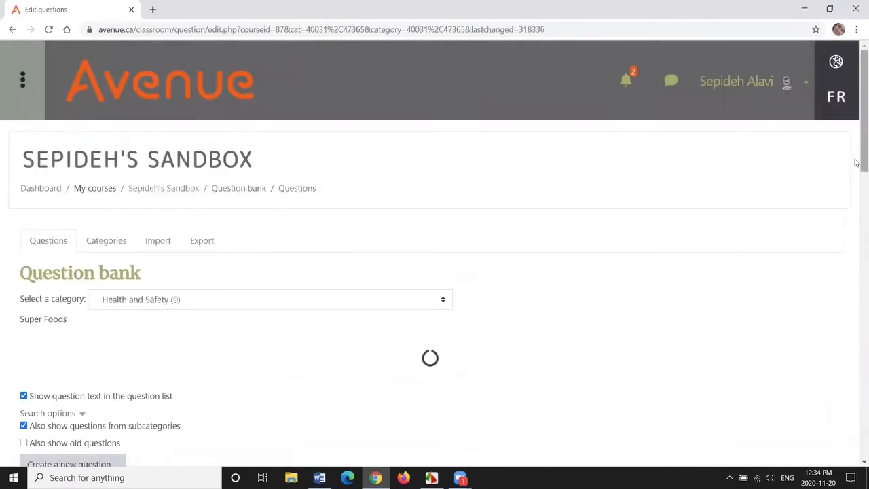
Open a preview of question 7, "Health and Safety Drag and Drop onto Image- Literal"
left_click_drag(857, 163, 857, 276)
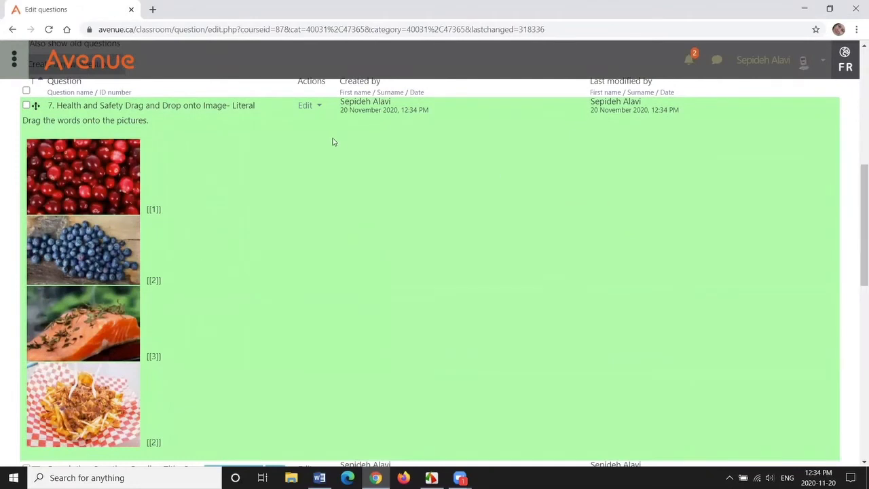
left_click(318, 106)
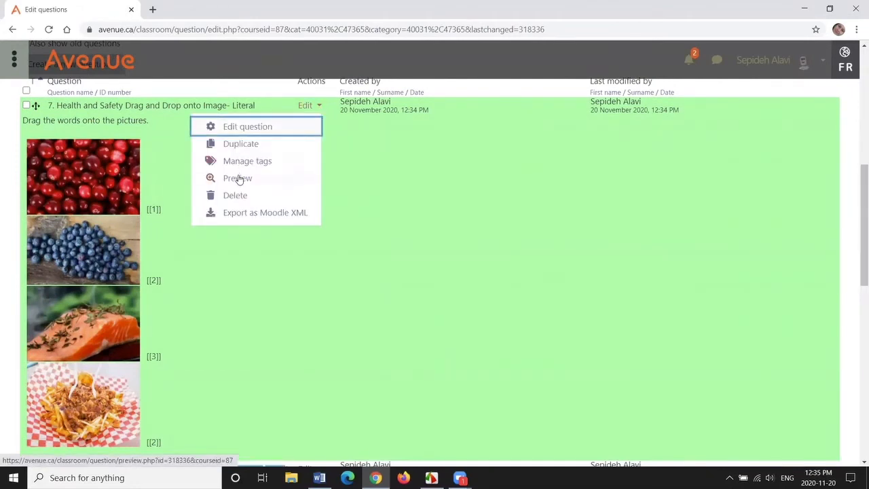
left_click(237, 178)
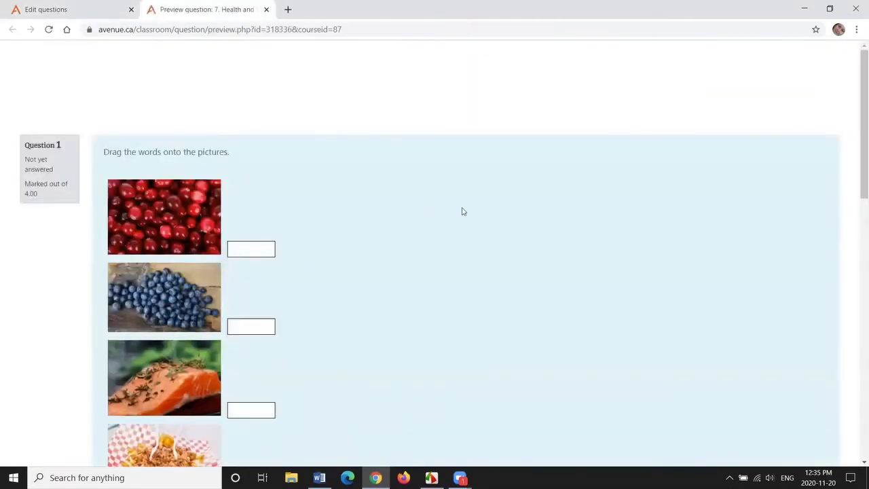
Match salmon and blueberries to their pictures, but place poutine beside the cranberries picture and cranberries beside the poutine picture
scroll(855, 149, "down", 2)
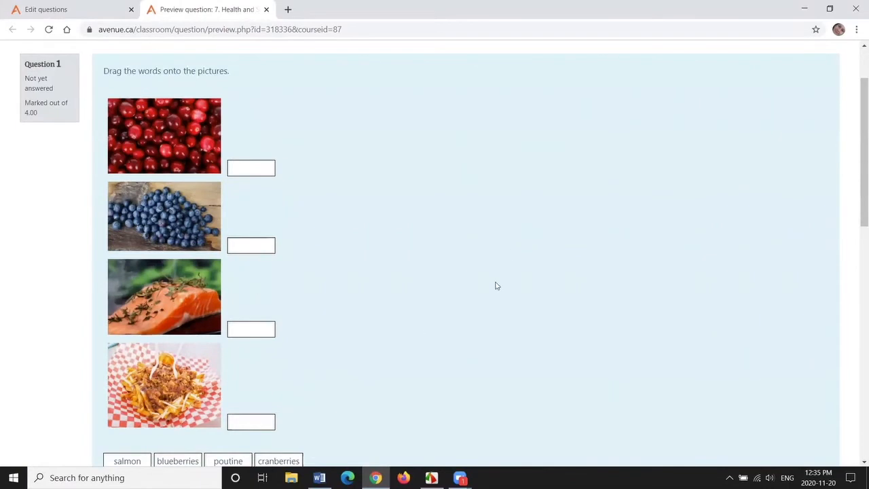
scroll(514, 244, "down", 1)
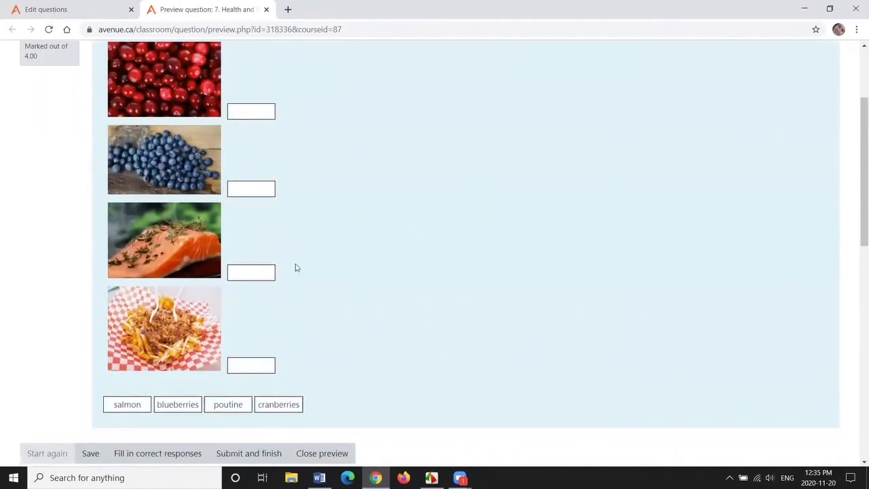
left_click_drag(125, 407, 241, 274)
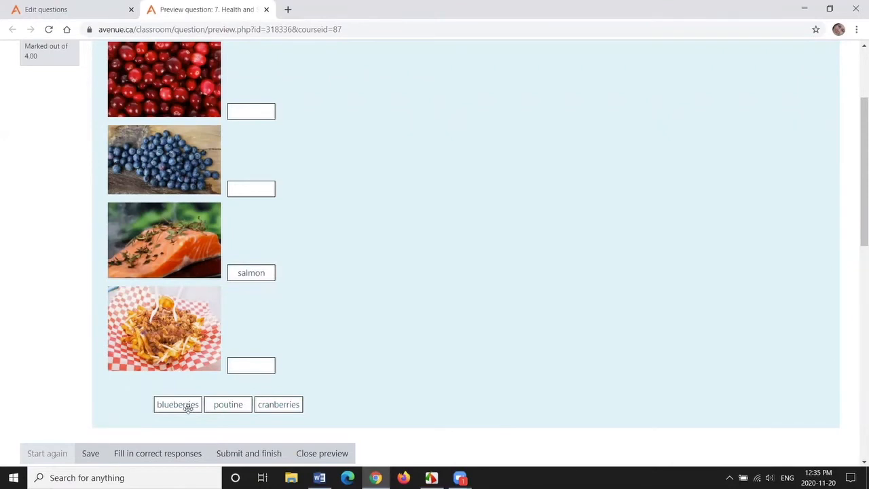
left_click_drag(188, 407, 251, 188)
left_click_drag(238, 398, 254, 109)
left_click_drag(289, 402, 277, 365)
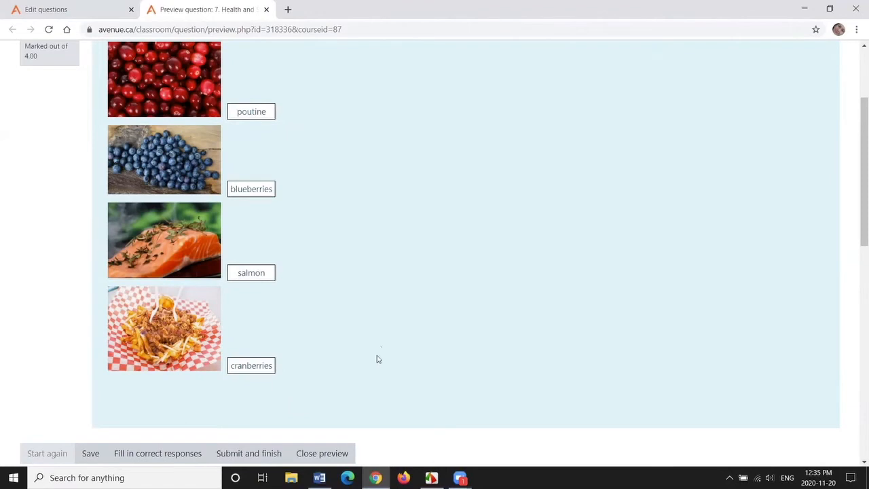
Submit and finish the preview attempt, examine the marking and correct answers, and close the preview
left_click(243, 453)
scroll(853, 129, "down", 2)
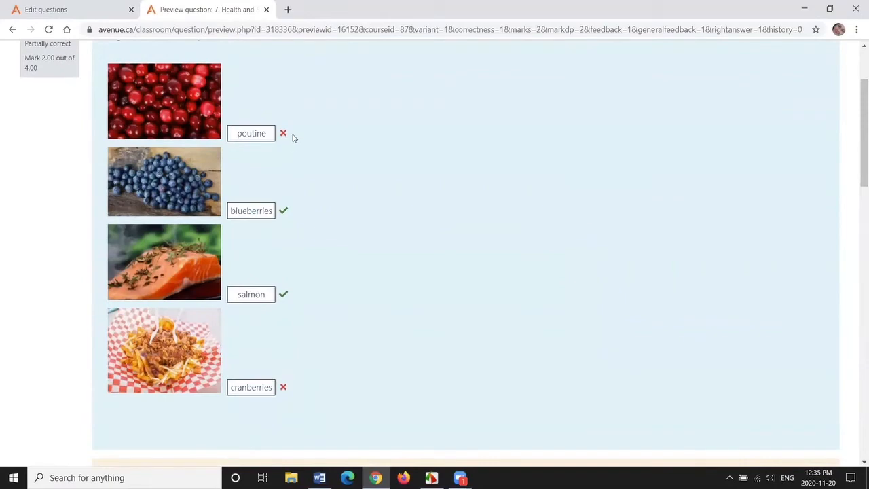
scroll(370, 326, "down", 2)
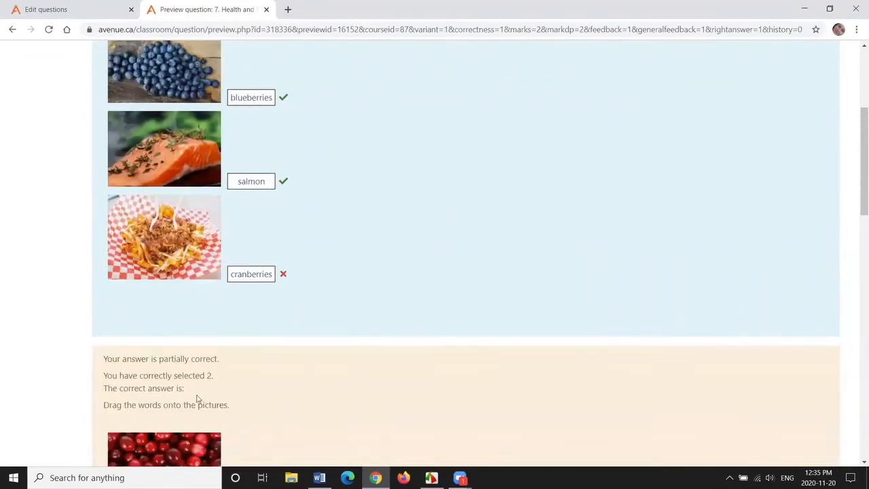
scroll(254, 359, "down", 5)
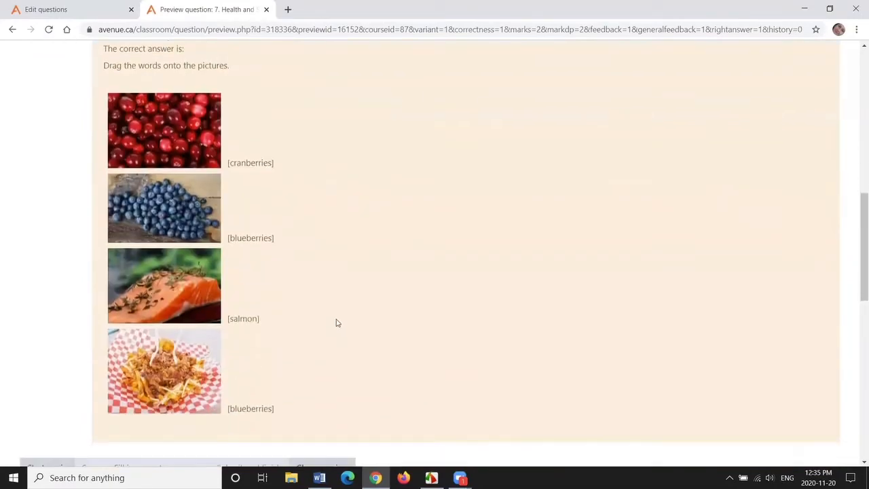
scroll(338, 321, "down", 1)
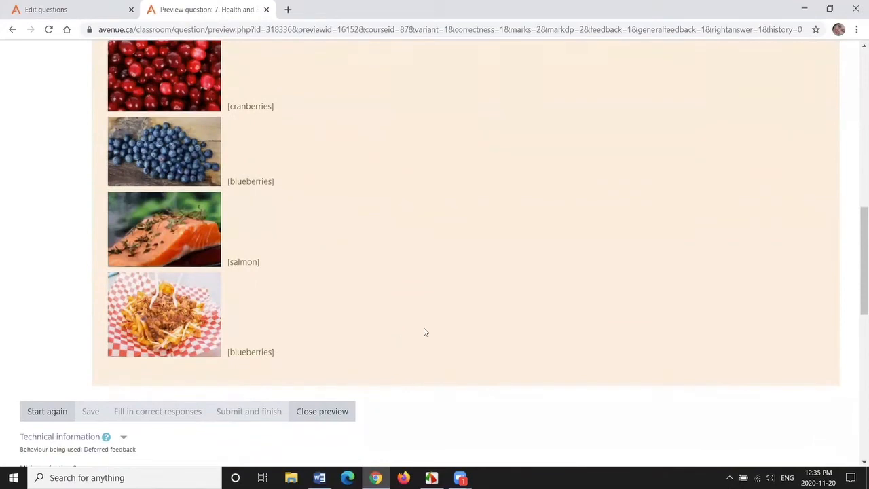
left_click(330, 415)
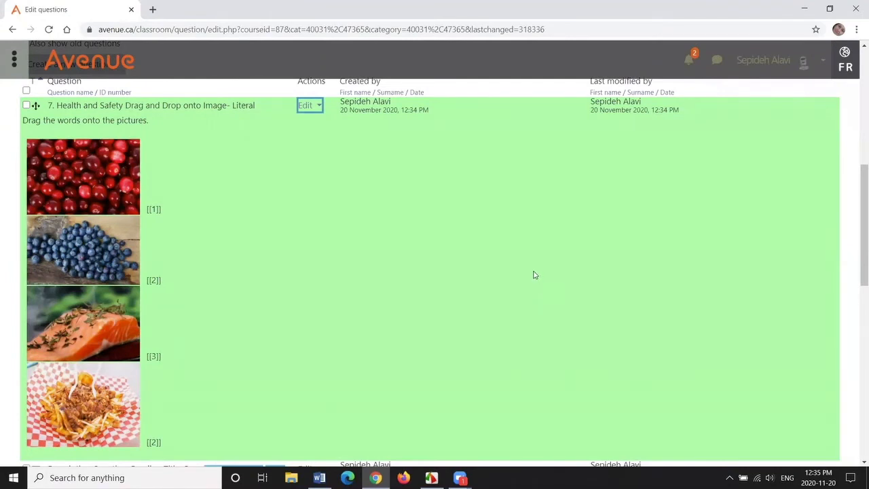
Edit question 7, correct the placeholder number beside the poutine picture to match the poutine choice, and save the changes
scroll(858, 257, "up", 2)
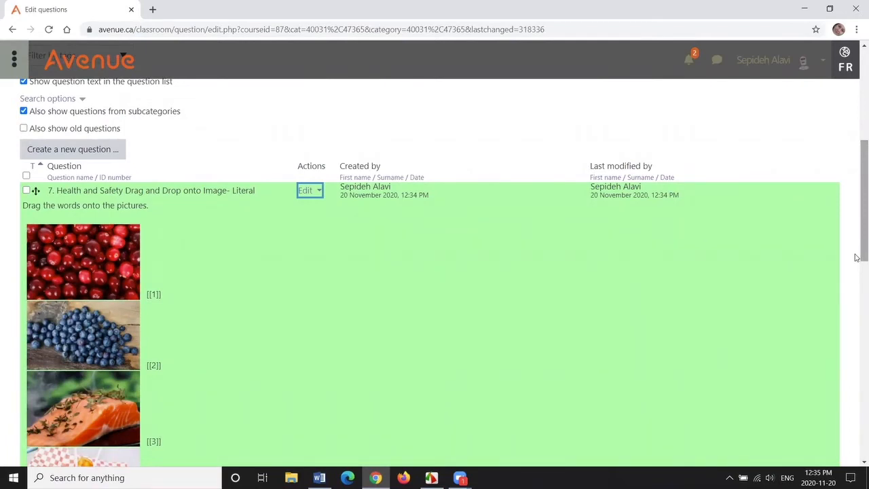
left_click_drag(855, 258, 855, 293)
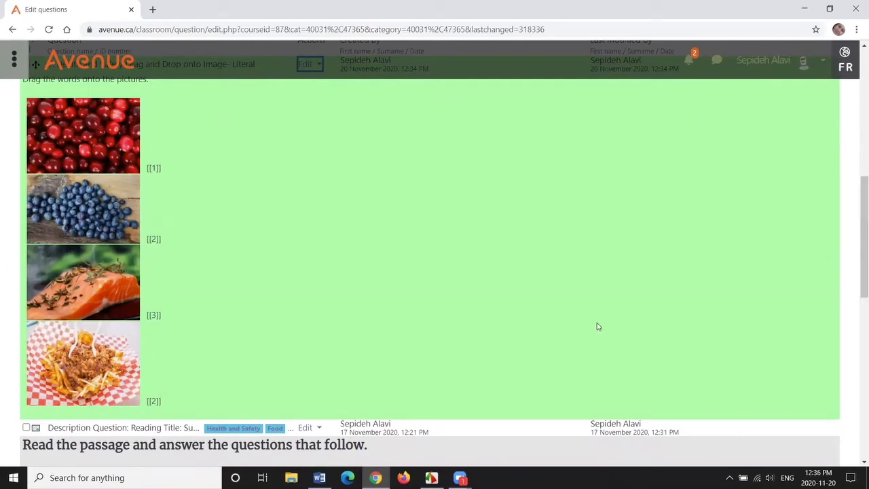
scroll(595, 328, "down", 1)
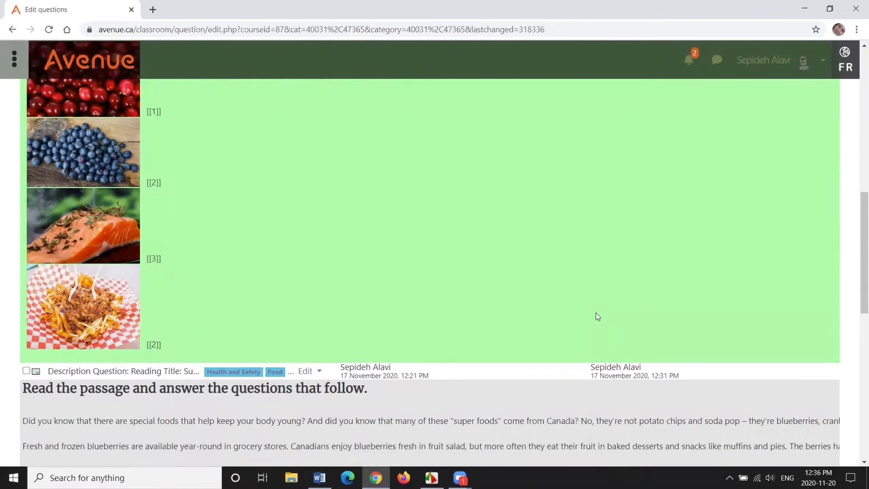
scroll(281, 268, "up", 2)
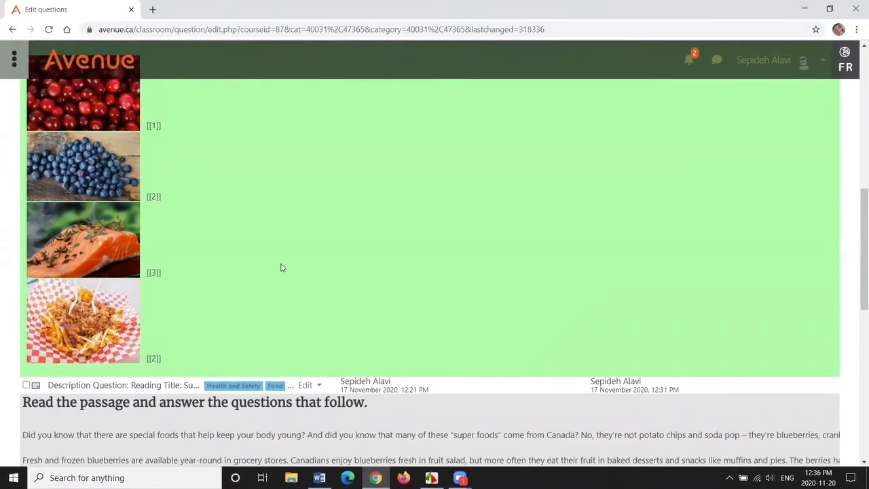
left_click(317, 123)
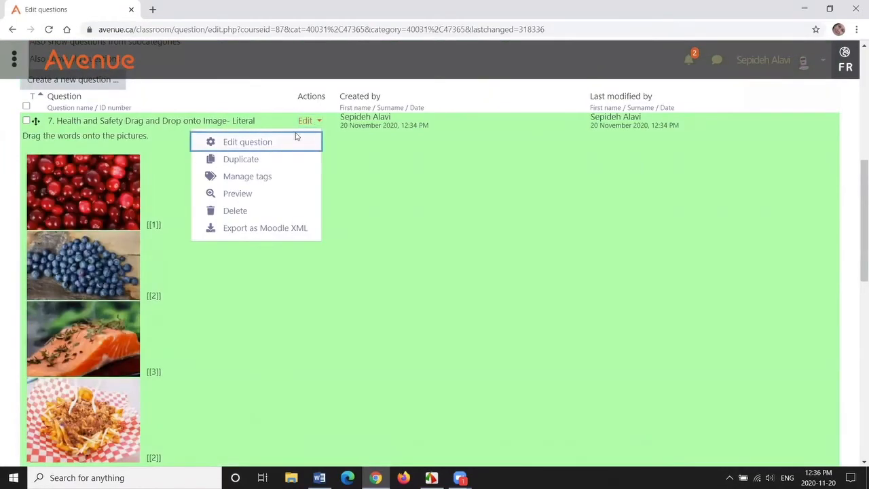
left_click(262, 143)
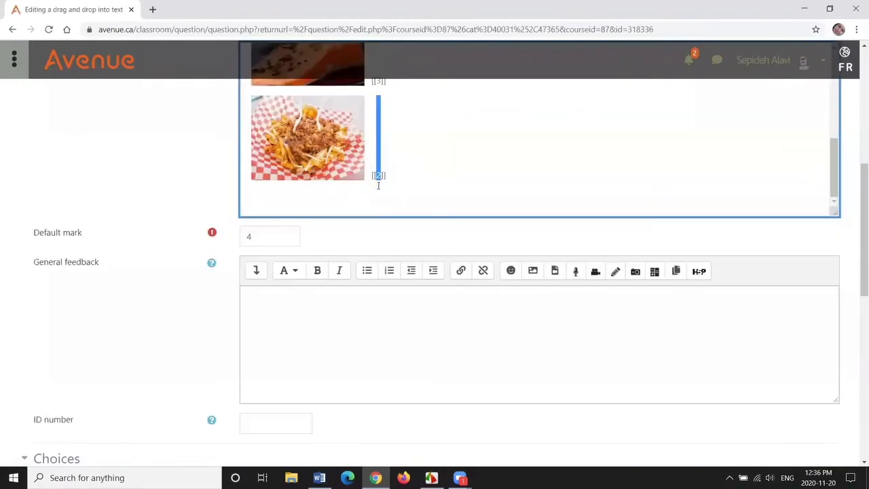
left_click_drag(855, 254, 857, 350)
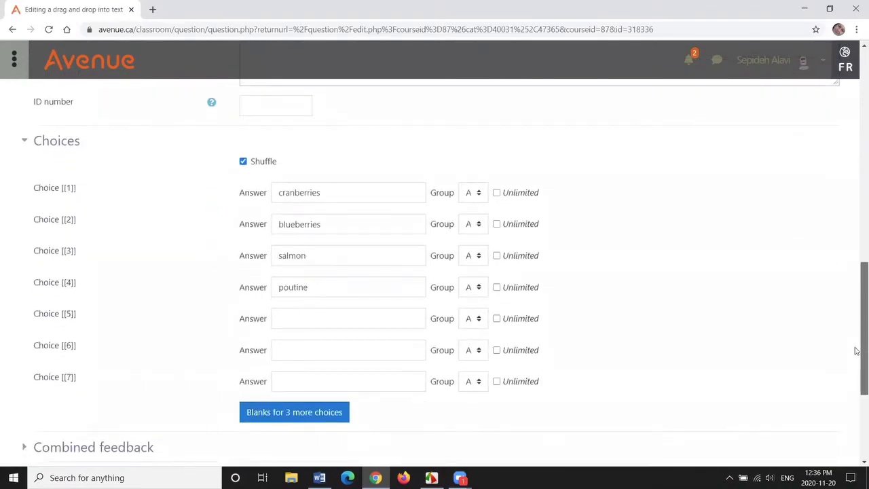
scroll(757, 282, "down", 3)
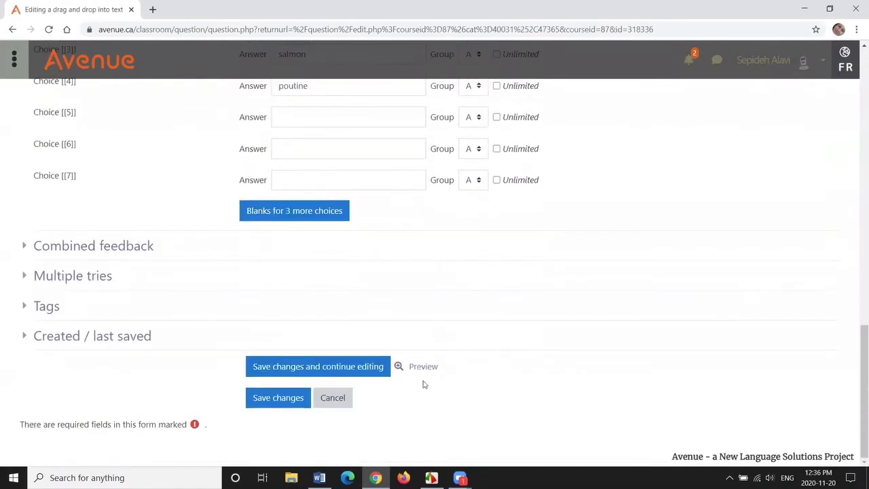
left_click(285, 398)
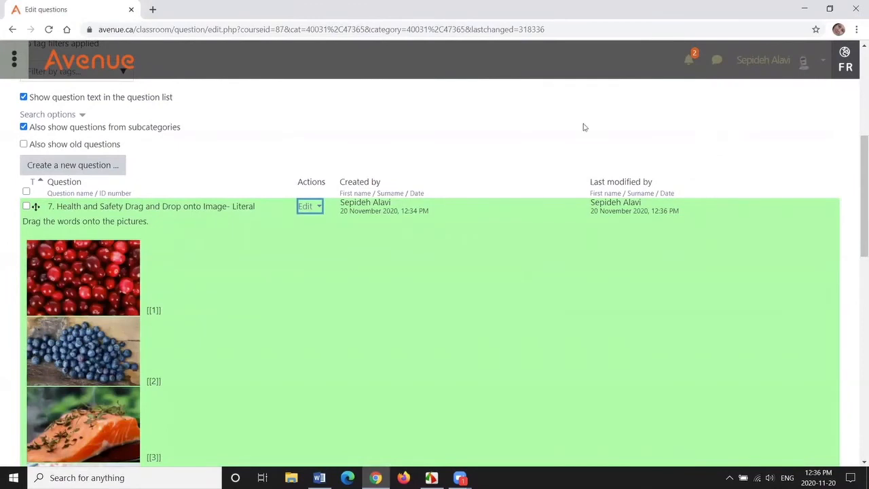
Add a new "Drag and drop into text" question, placing the browser window beside the Super Foods Quiz Word document
left_click(63, 165)
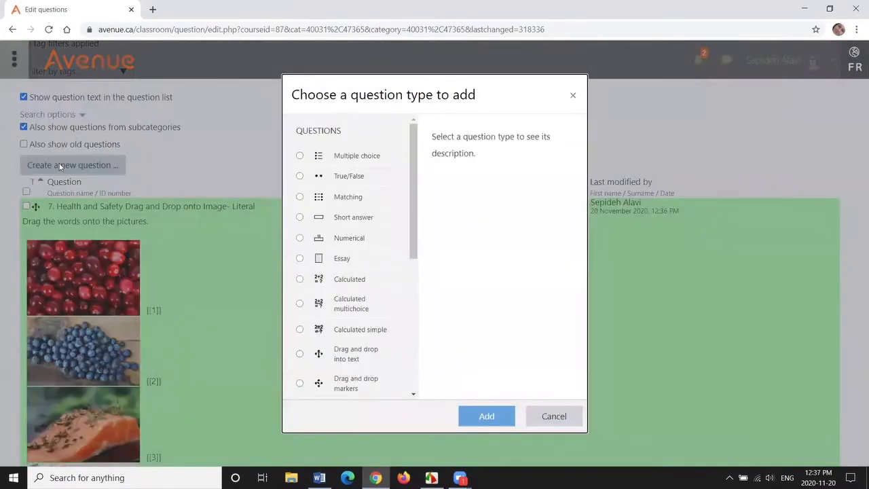
scroll(421, 176, "down", 2)
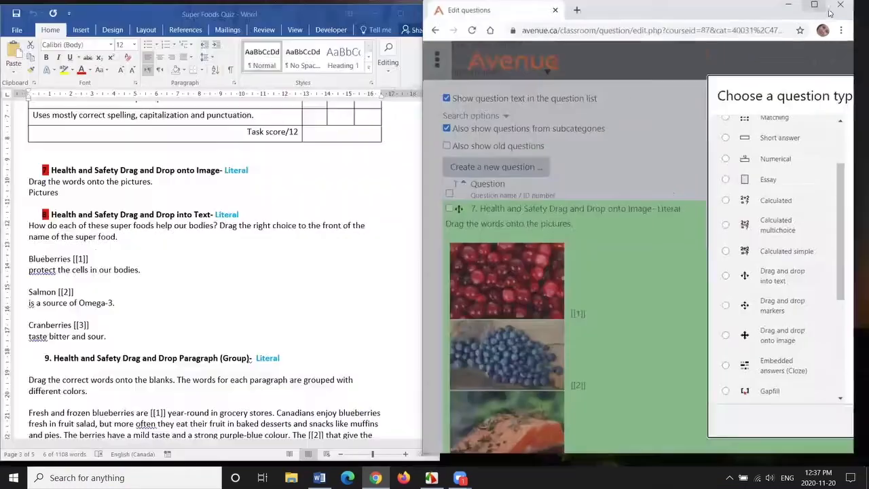
left_click(829, 9)
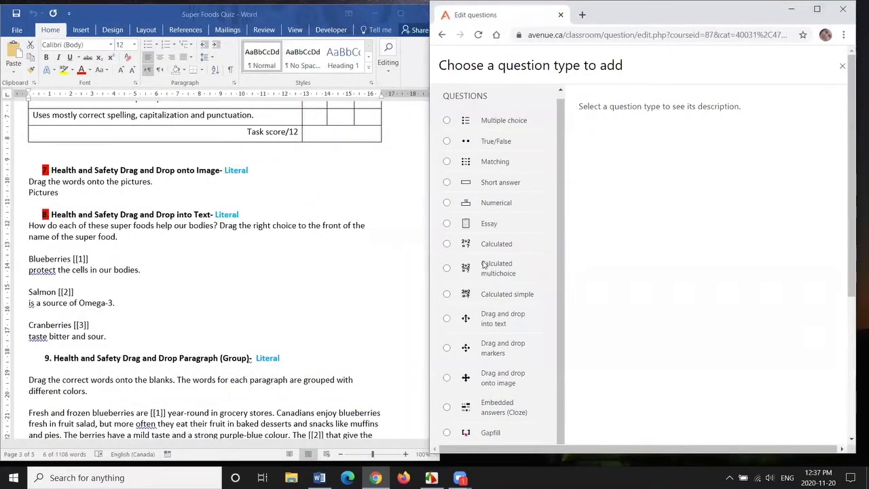
scroll(543, 203, "down", 1)
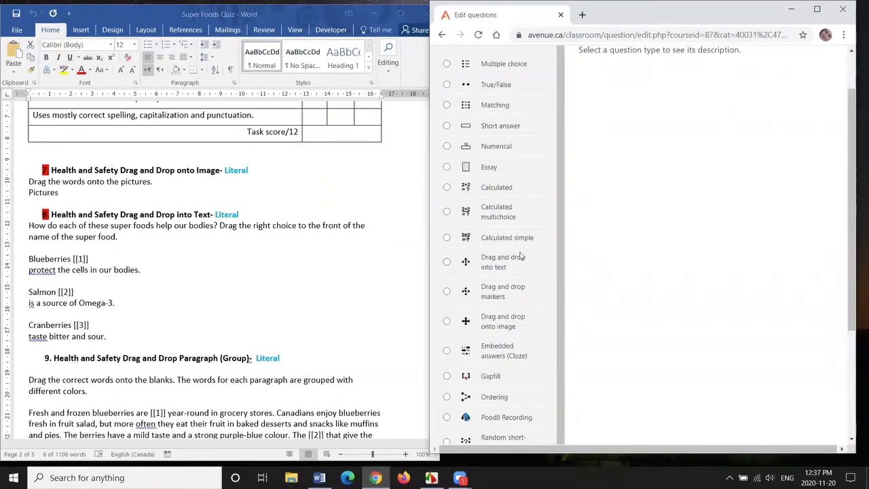
left_click(446, 262)
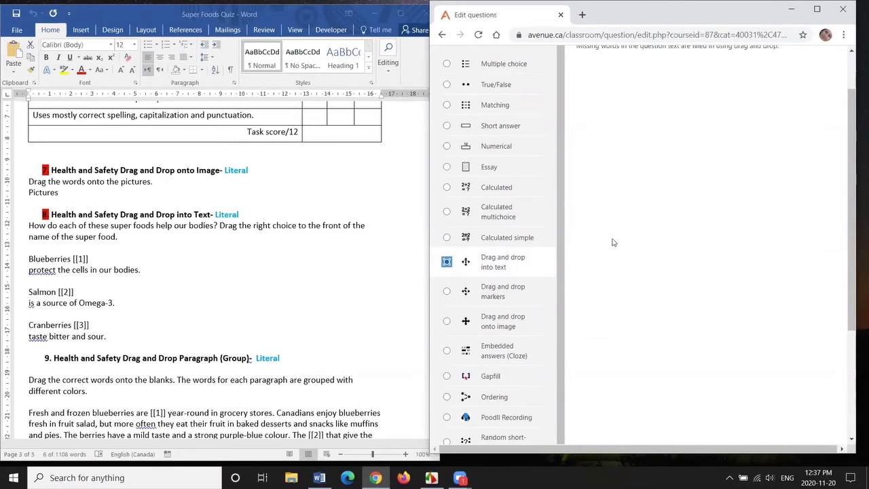
scroll(853, 161, "down", 3)
left_click(747, 427)
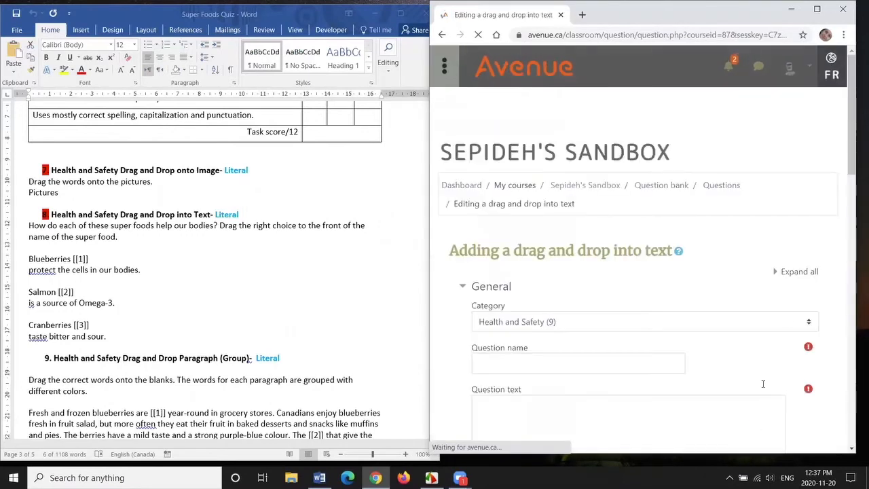
Copy question 8's heading from the Word document as the question name: "8. Health and Safety Drag and Drop into Text- Literal"
scroll(857, 180, "down", 2)
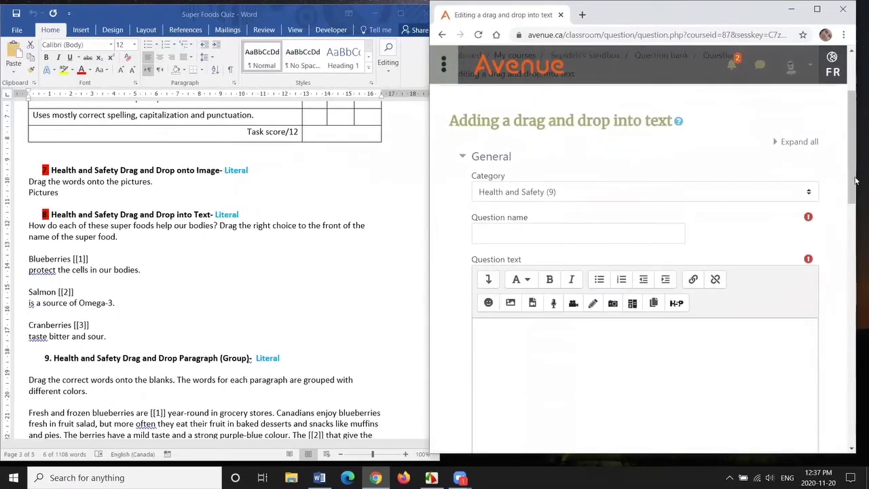
triple_click(190, 216)
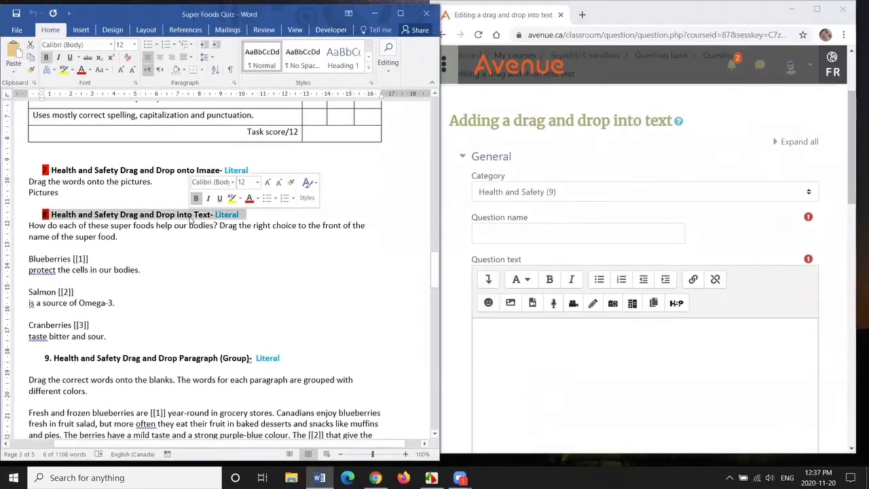
left_click(504, 231)
type("8. Health and Safety Drag and Drop into Text- Literal")
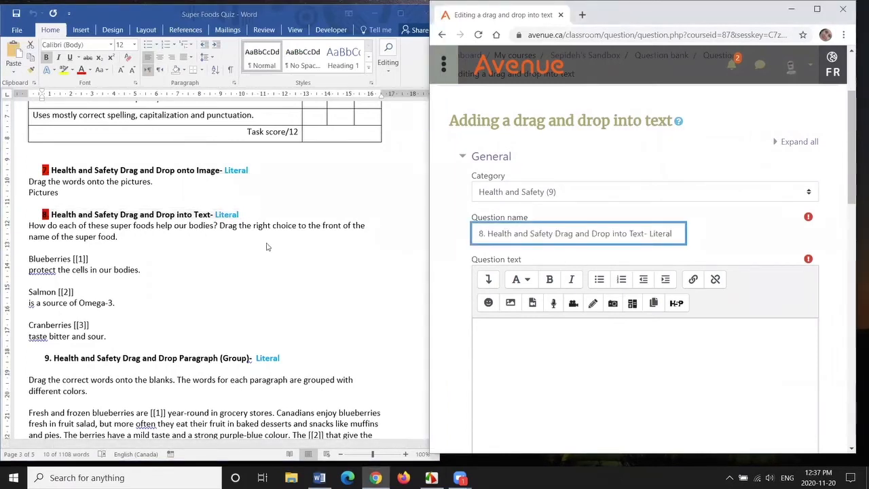
Copy question 8's instruction, "How do each of these super foods help our bodies?...", from the Word document into the question text
key("alt+Tab")
left_click_drag(30, 226, 123, 240)
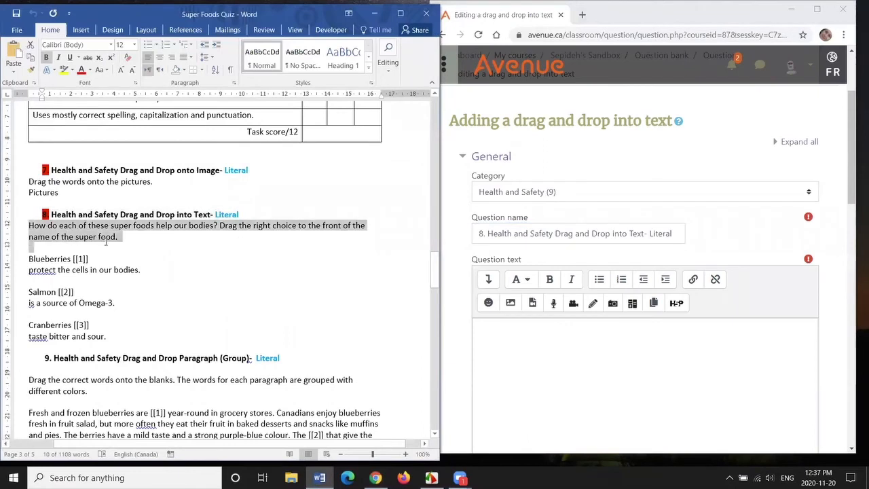
key("ctrl+c")
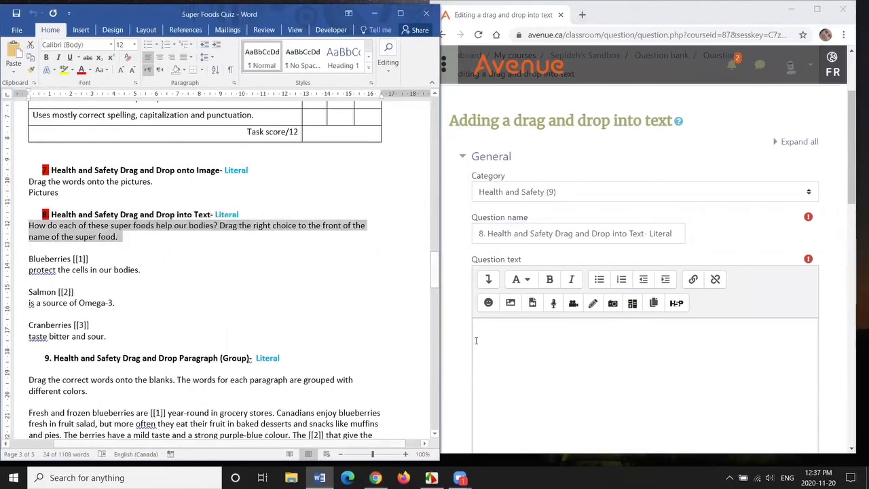
left_click(502, 350)
key("ctrl+v")
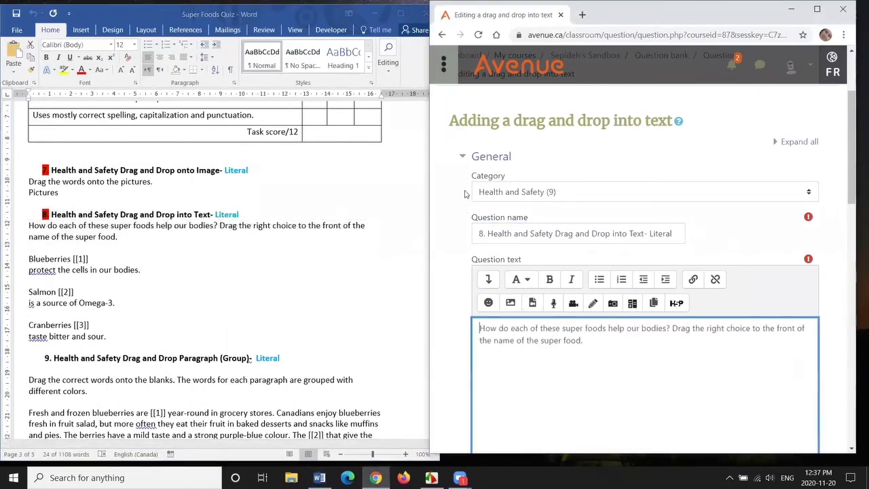
Copy the "Blueberries [[1]]" line from the Word document into the question text below the instruction
scroll(462, 193, "down", 2)
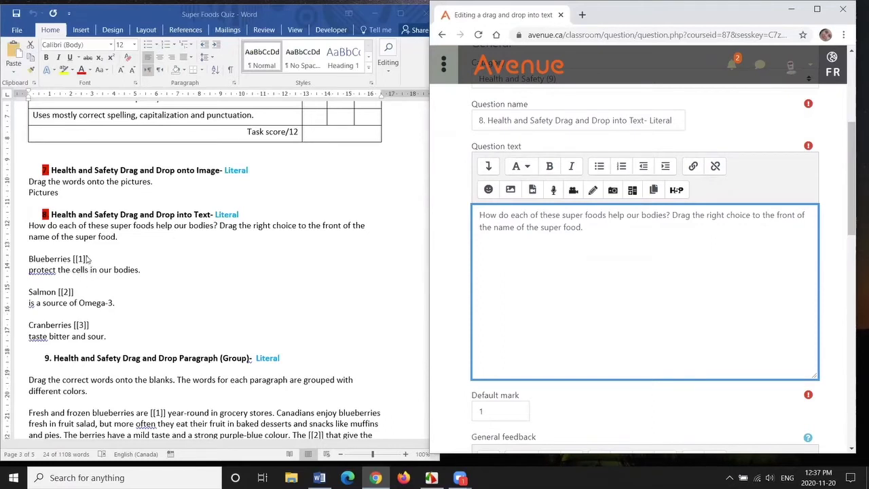
left_click(30, 258)
left_click_drag(30, 258, 92, 262)
key("ctrl+c")
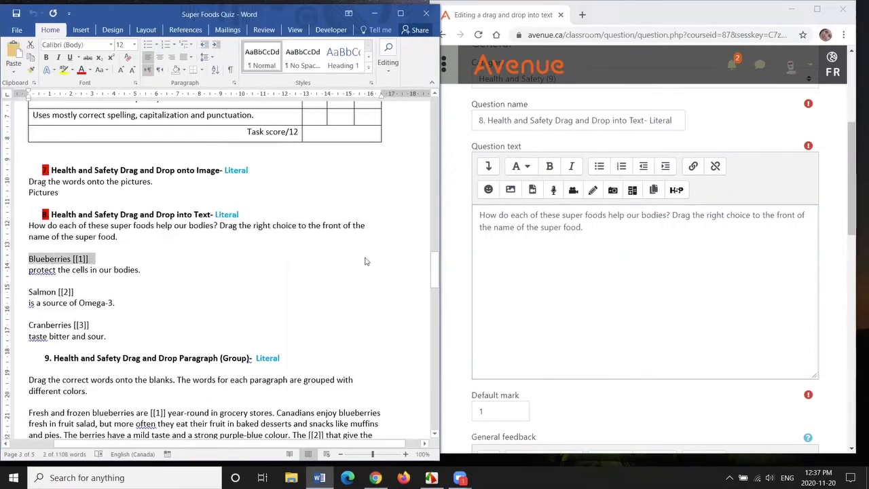
left_click(489, 254)
key("ctrl+v")
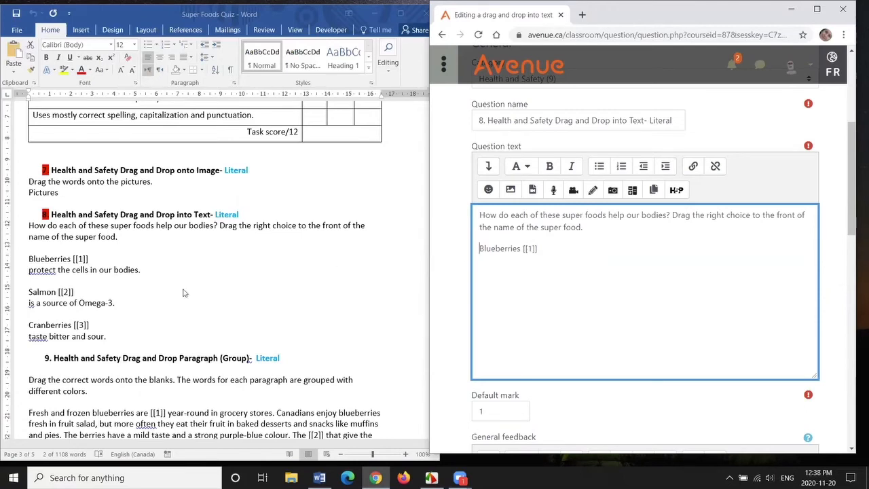
Copy the "Salmon [[2]]" and "Cranberries [[3]]" lines from the Word document into the question text as separate lines below Blueberries
left_click(80, 293)
left_click_drag(80, 293, 35, 293)
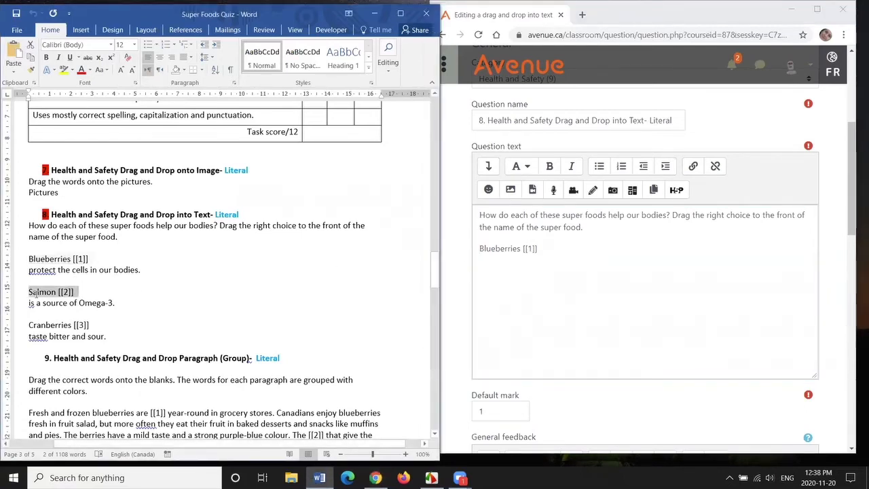
left_click(492, 291)
key("ctrl+v")
left_click(91, 325)
left_click_drag(92, 325, 38, 324)
key("ctrl+c")
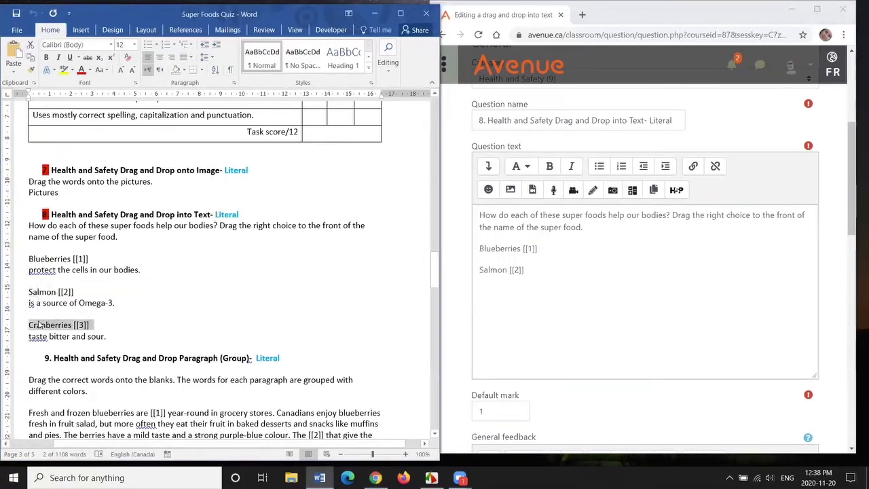
left_click(489, 292)
key("ctrl+v")
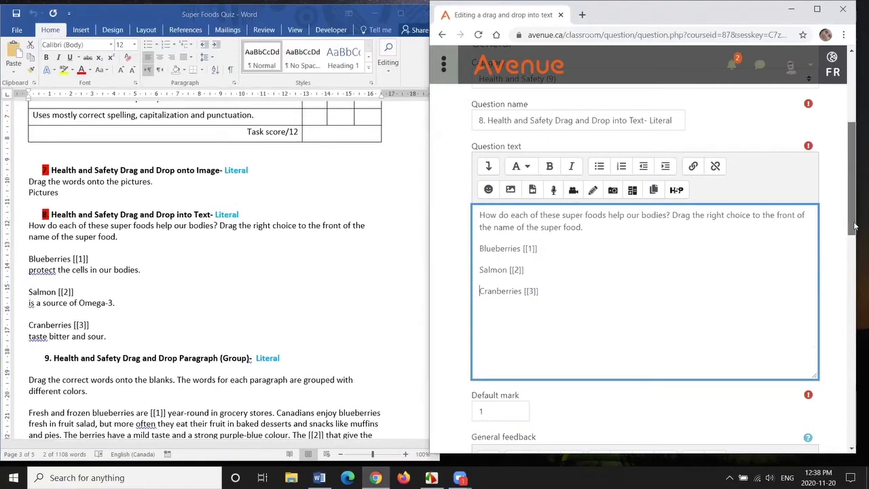
Set the question's default mark to 3 and turn on shuffling of the choices
left_click_drag(855, 212, 855, 245)
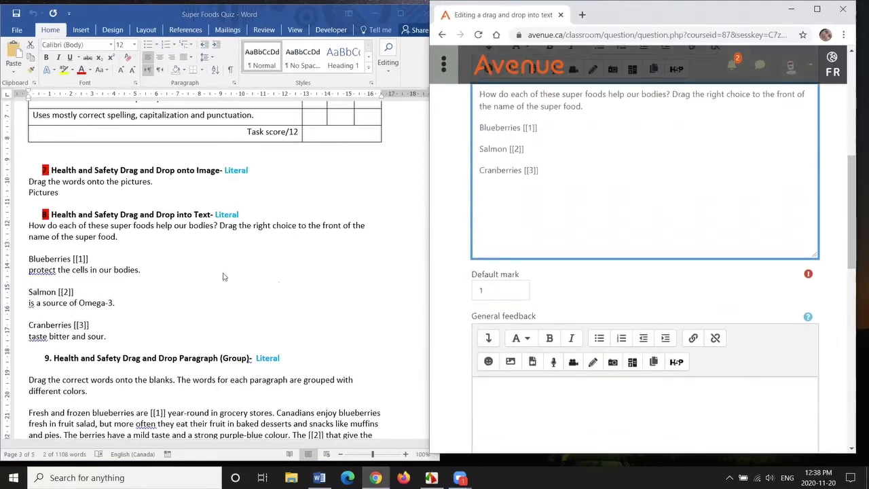
left_click_drag(485, 291, 480, 291)
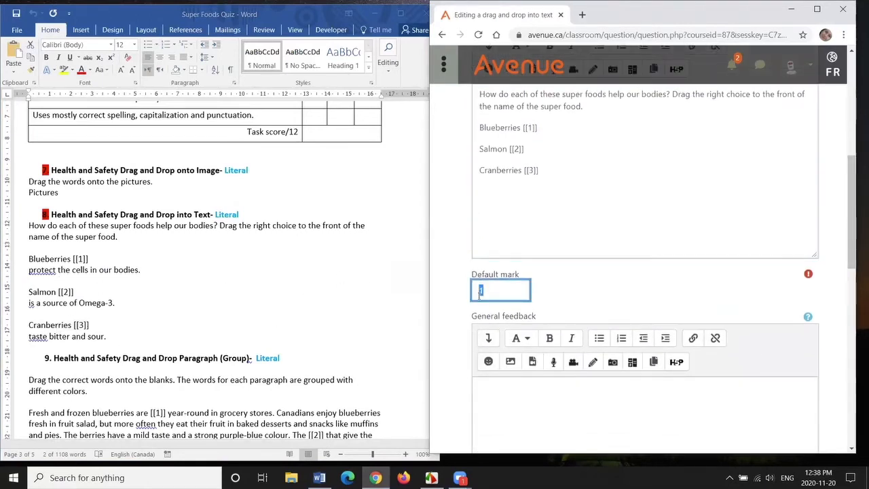
type("3")
scroll(455, 215, "down", 4)
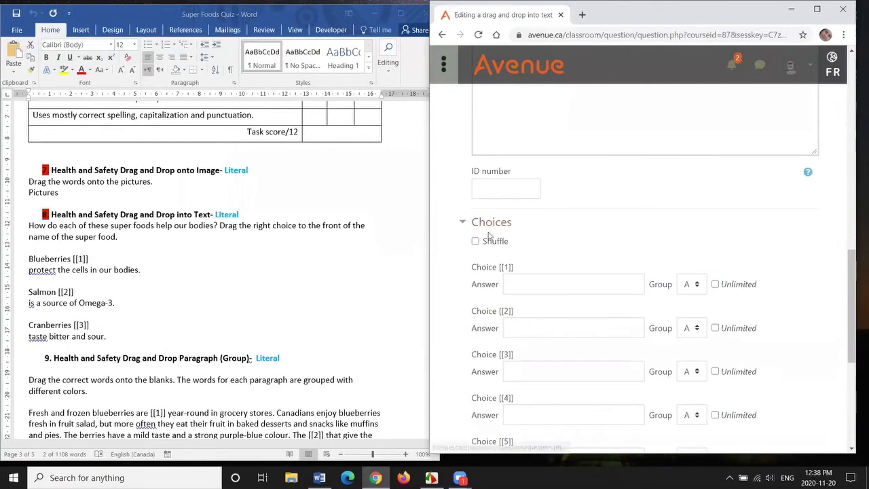
left_click(475, 243)
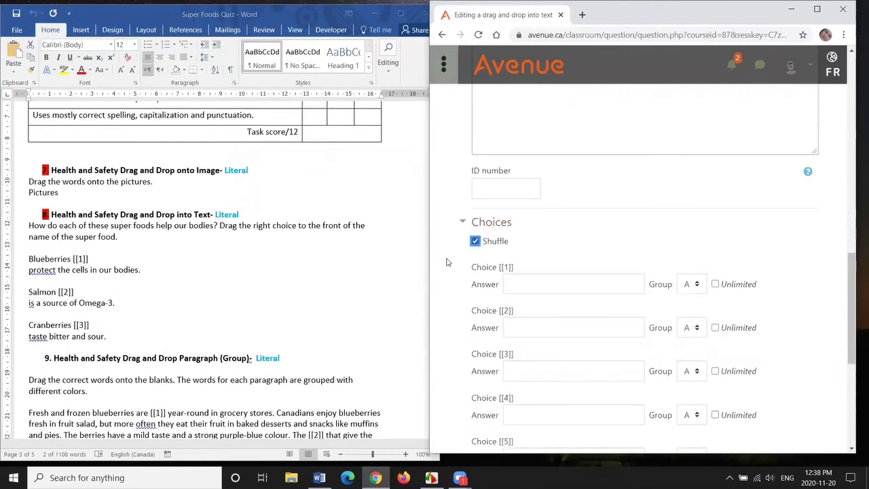
Copy "protect the cells in our bodies." from the Word document as the answer for choice [[1]]
scroll(447, 262, "down", 1)
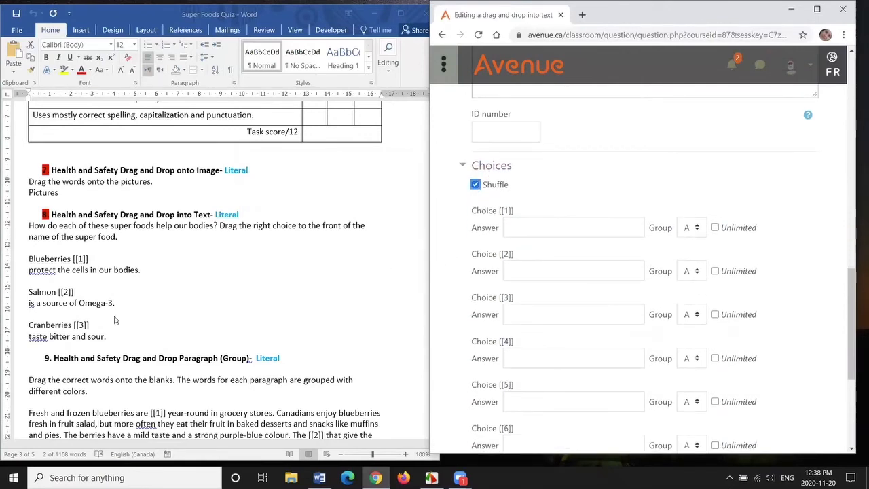
left_click(30, 269)
left_click_drag(30, 270, 143, 270)
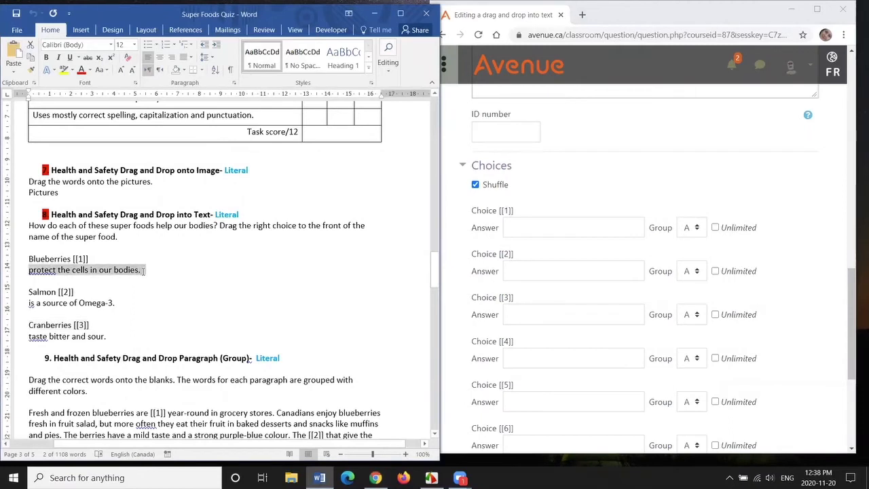
left_click(519, 227)
key("ctrl+v")
Copy "is a source of Omega-3." and "taste bitter and sour." from the Word document as the answers for choices [[2]] and [[3]]
left_click(31, 306)
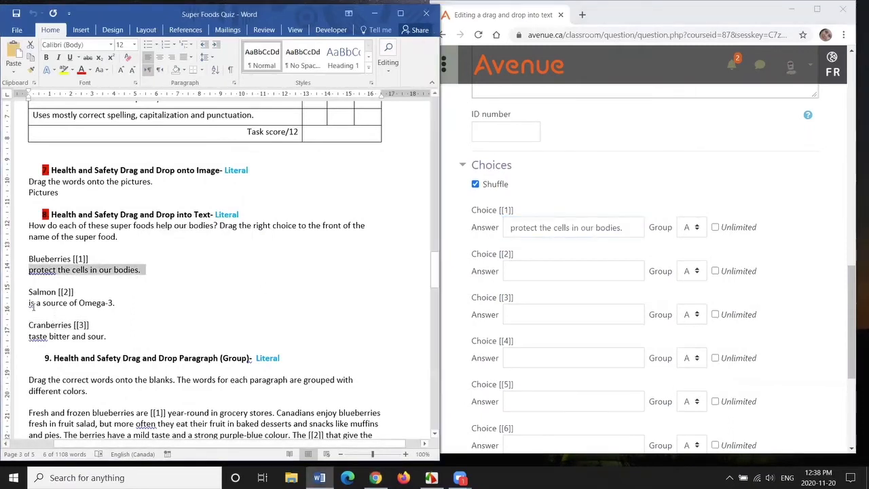
left_click_drag(30, 304, 118, 308)
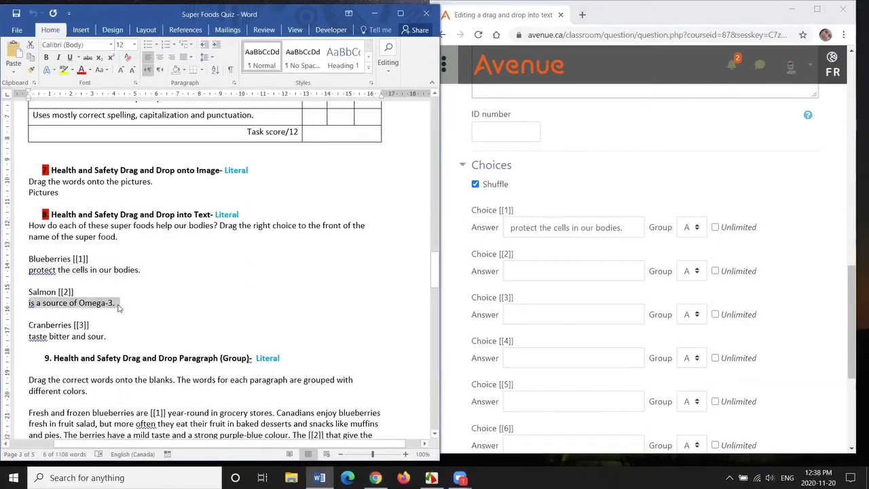
left_click(507, 272)
key("ctrl+v")
left_click(29, 335)
left_click_drag(29, 335, 121, 334)
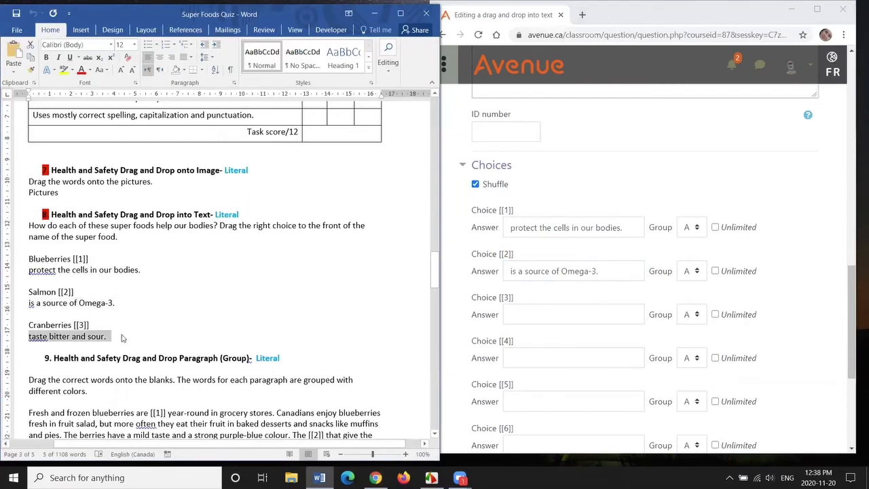
left_click(533, 315)
key("ctrl+v")
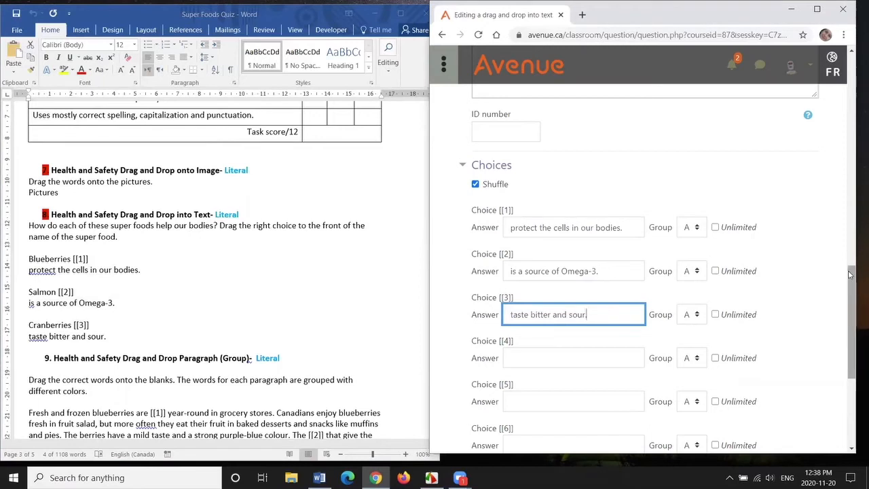
Save question 8 with its three choices and leave the remaining choices blank
left_click_drag(849, 274, 854, 340)
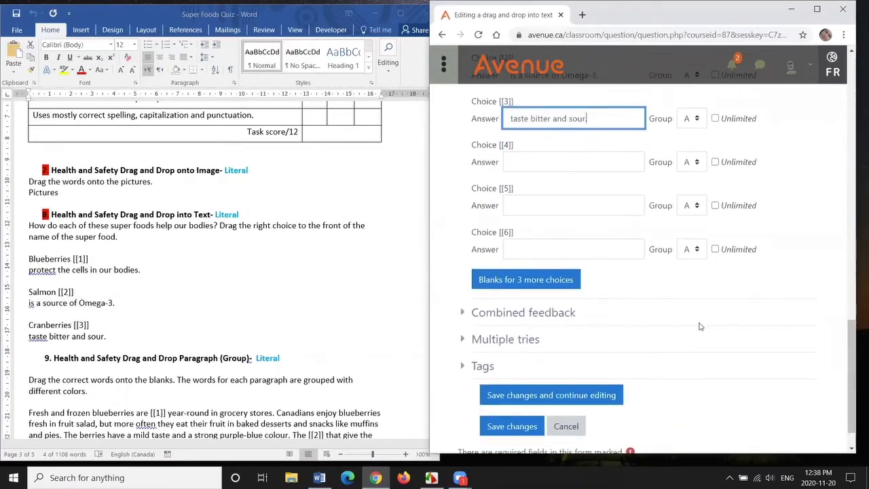
scroll(699, 327, "down", 1)
left_click(511, 391)
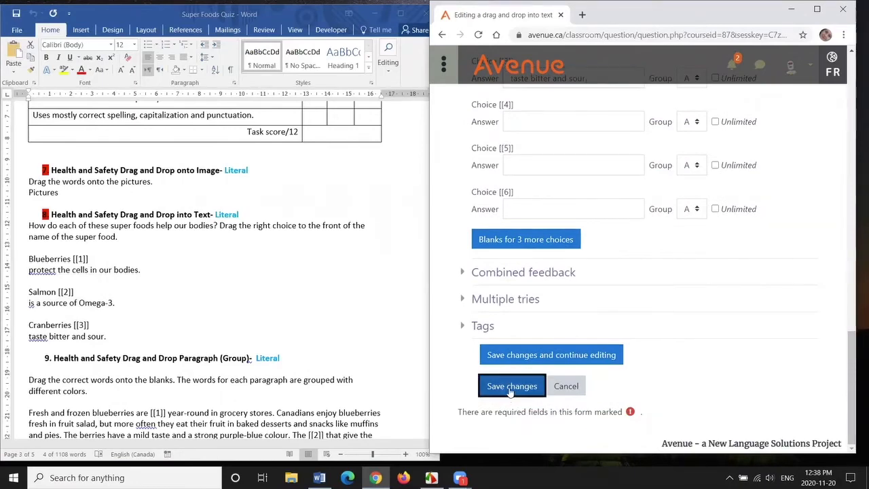
Maximize the browser window and open a preview of question 8 from the question bank
left_click(817, 9)
left_click_drag(857, 68, 856, 222)
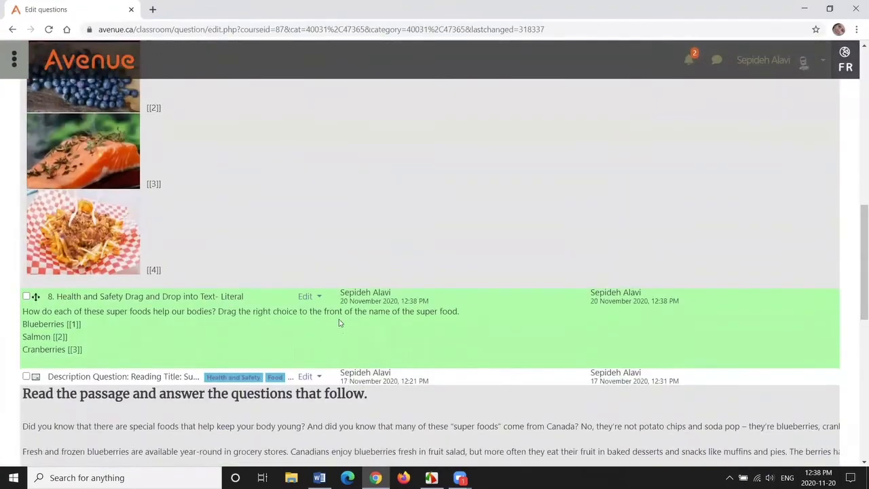
left_click(316, 301)
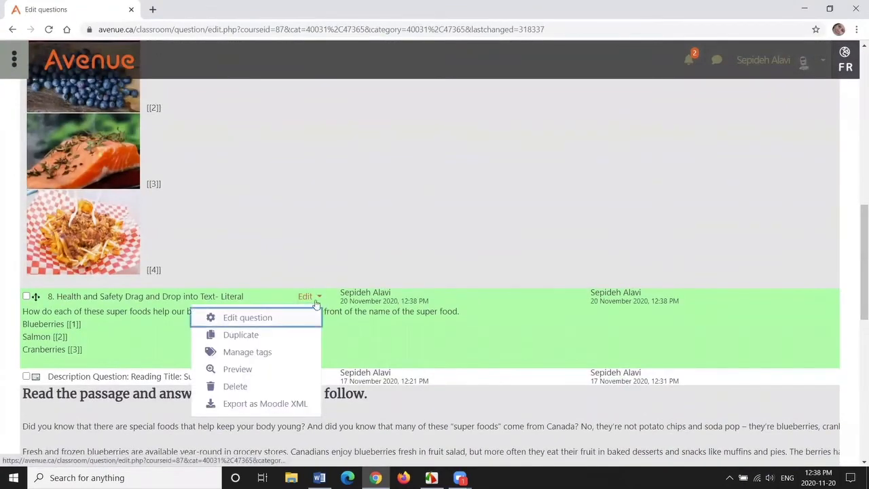
left_click(235, 368)
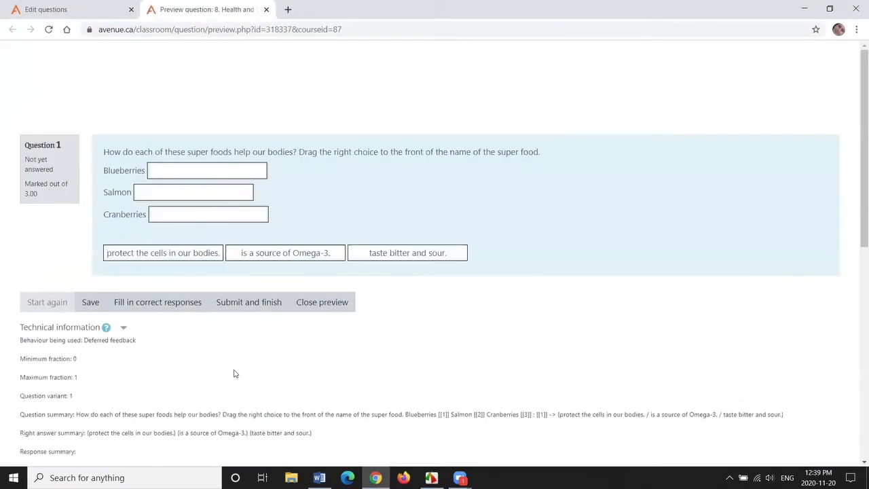
Place the taste, Omega-3 and cells phrases beside Blueberries, Salmon and Cranberries respectively, submit the attempt, check the marking, and close the preview
left_click_drag(423, 253, 219, 173)
left_click_drag(292, 252, 199, 194)
left_click_drag(171, 253, 214, 218)
left_click(265, 303)
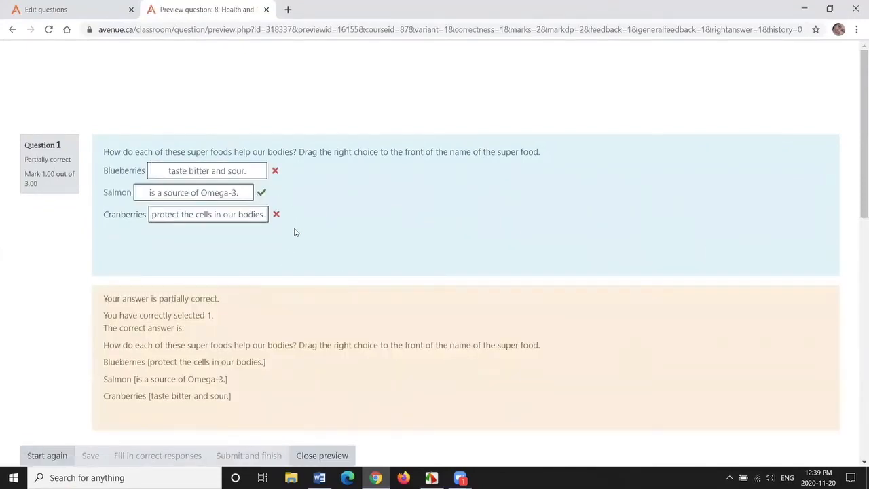
left_click(266, 9)
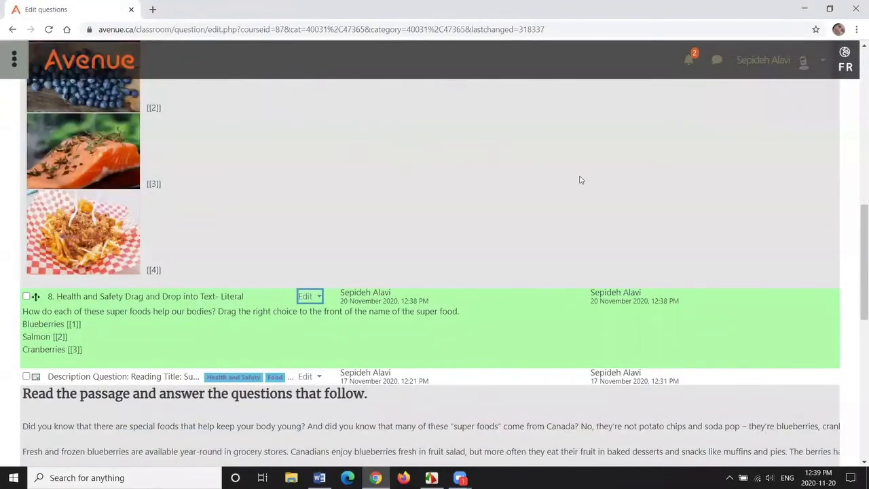
Add another "Drag and drop into text" question and restore the browser window beside the Word document
left_click_drag(857, 305, 857, 186)
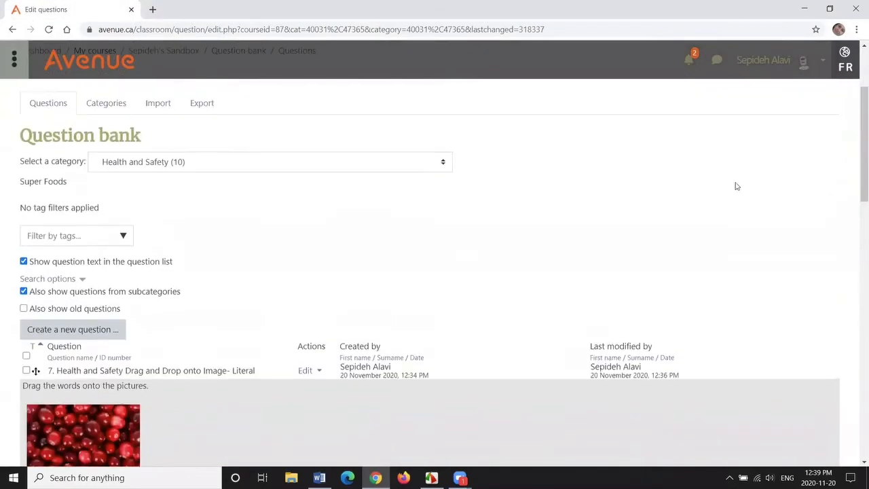
left_click(95, 330)
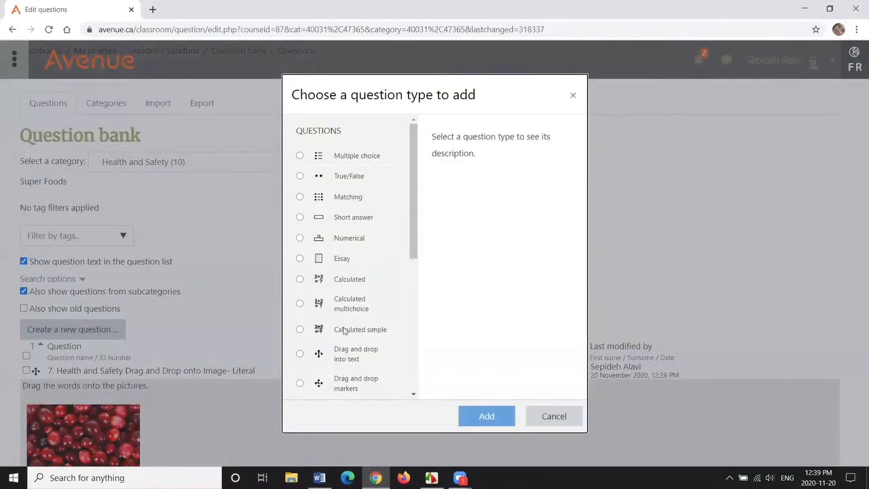
left_click_drag(417, 252, 396, 292)
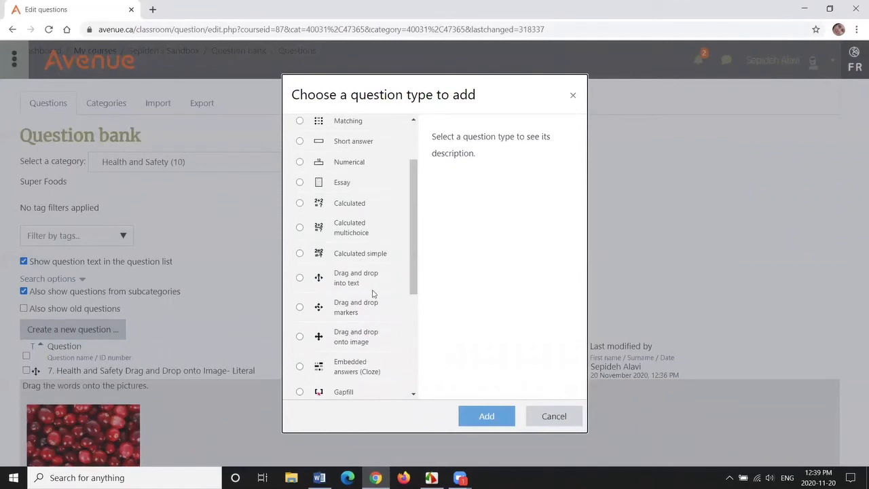
left_click(299, 277)
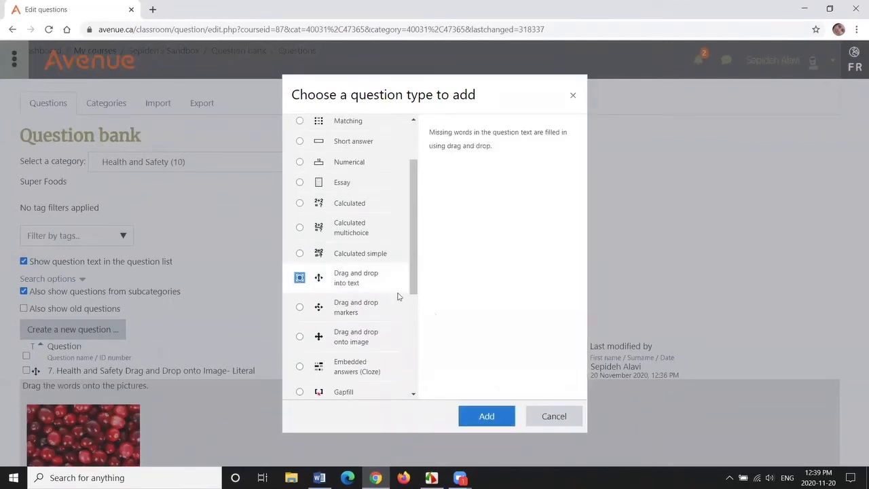
left_click(477, 414)
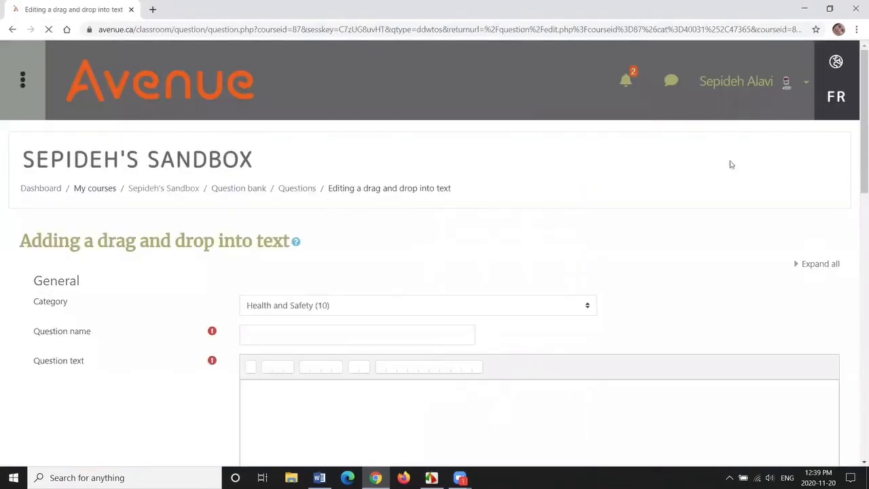
left_click(829, 9)
Copy question 9's heading from the Word document as the question name: "9. Health and Safety Drag and Drop Paragraph (Group)- Literal"
left_click_drag(852, 82, 853, 110)
scroll(265, 258, "down", 1)
scroll(265, 258, "down", 2)
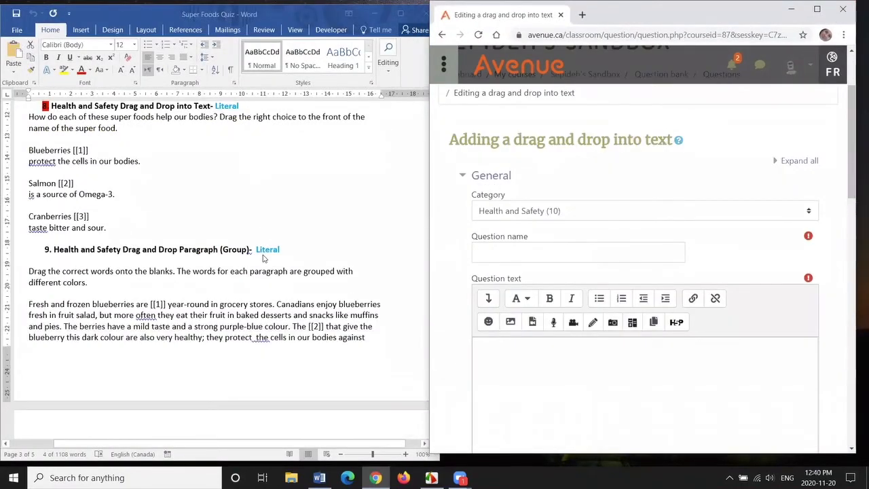
left_click(182, 250)
triple_click(183, 251)
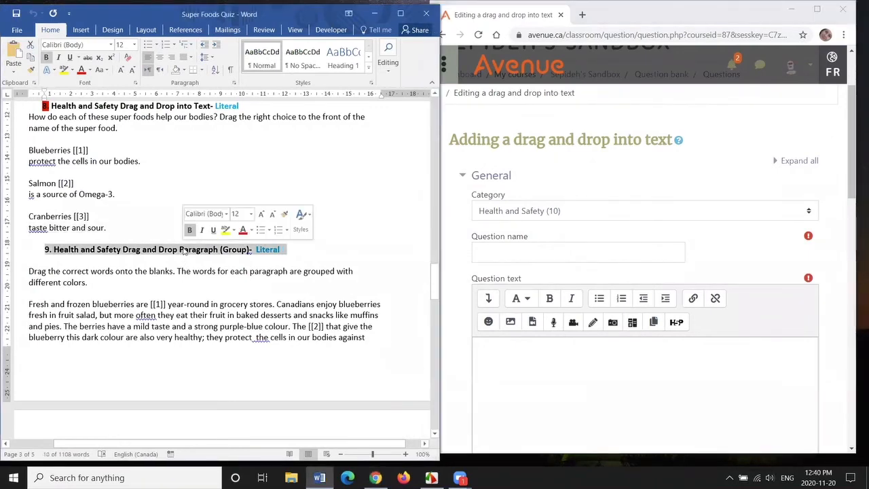
key("ctrl+c")
left_click(537, 251)
key("ctrl+v")
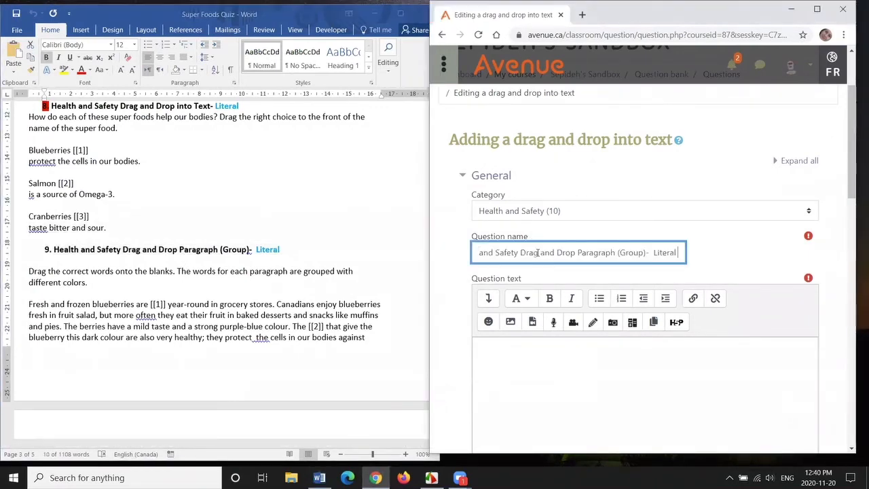
scroll(455, 221, "down", 2)
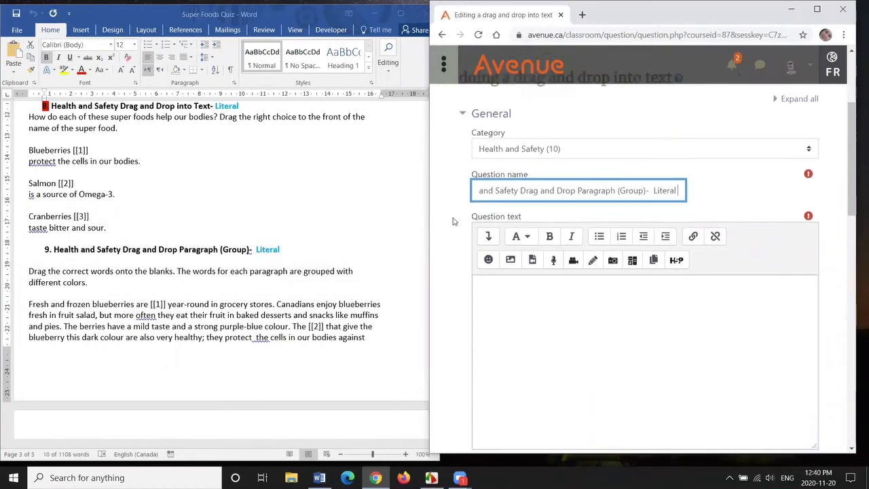
Copy question 9's instructions and the blueberry, cranberry and salmon paragraphs from the Word document into the question text
scroll(171, 299, "down", 6)
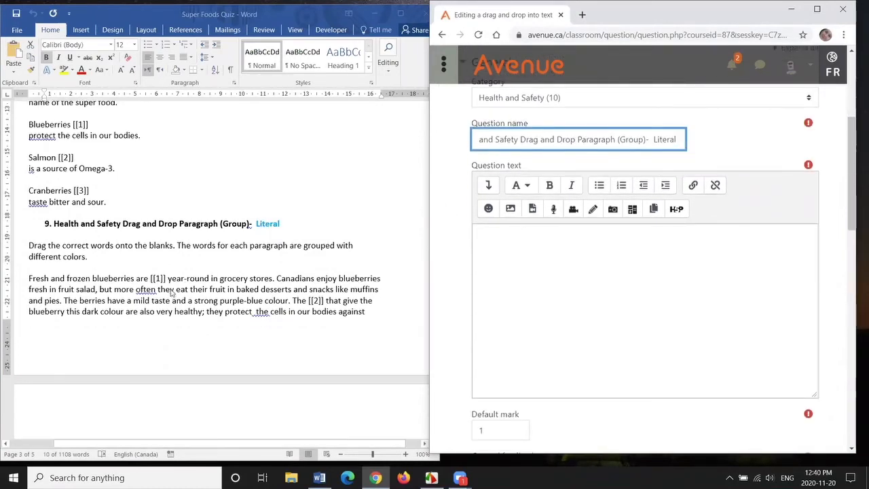
scroll(172, 286, "up", 3)
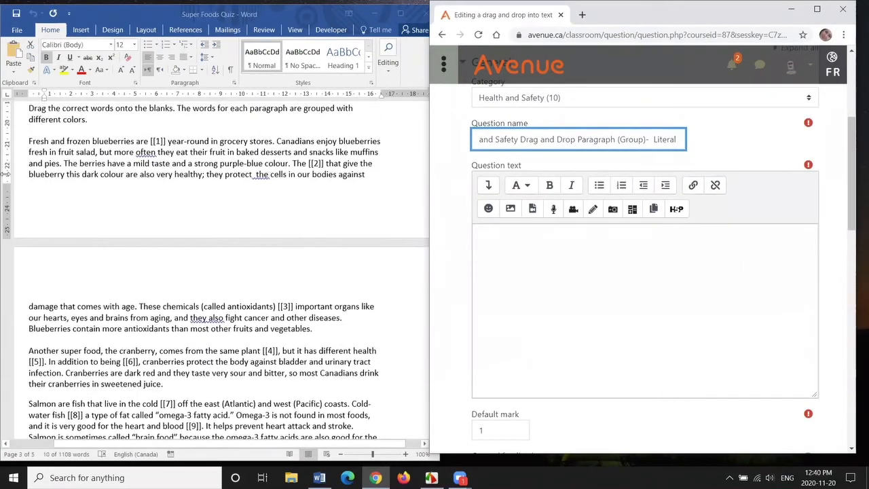
left_click_drag(31, 110, 364, 316)
key("ctrl+c")
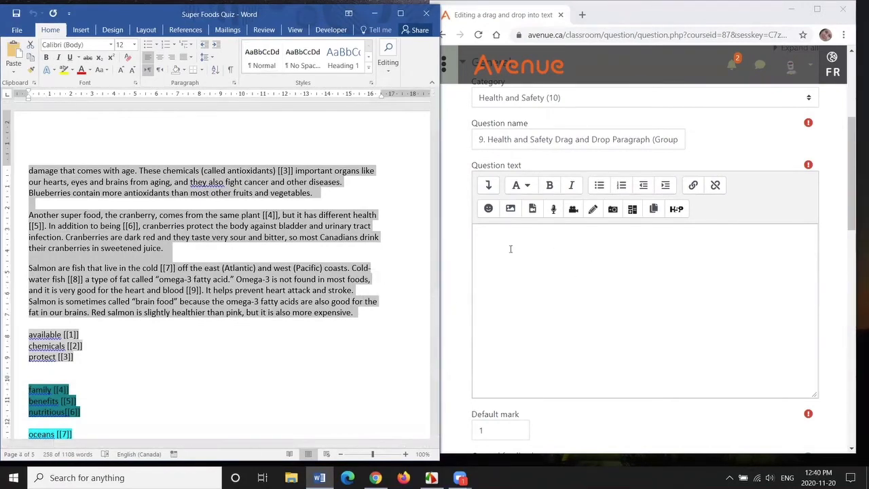
left_click(511, 247)
key("ctrl+v")
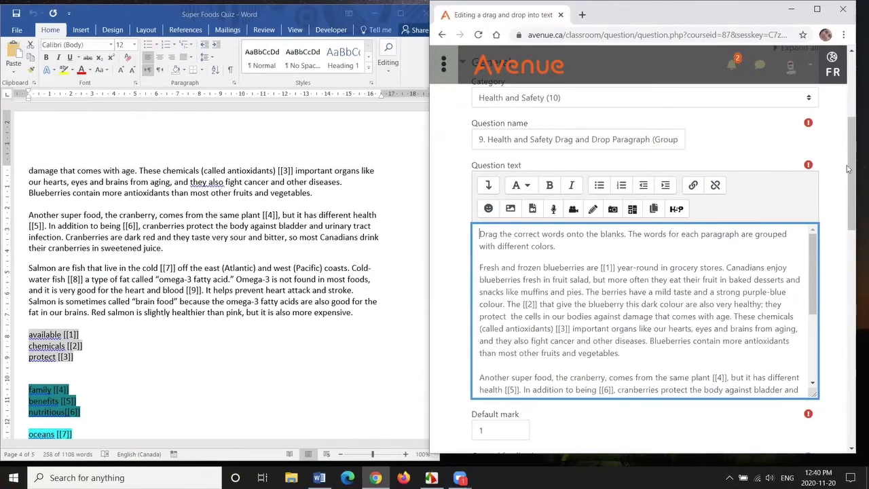
left_click_drag(847, 171, 849, 187)
left_click_drag(479, 190, 556, 197)
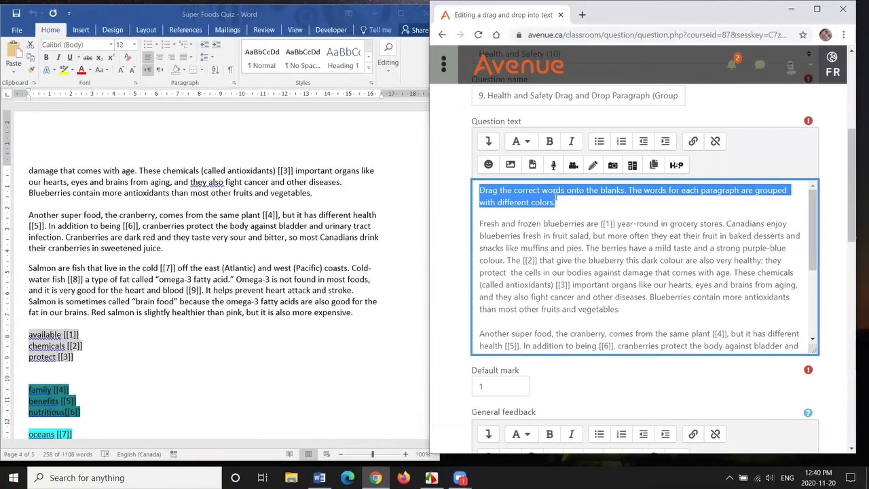
left_click(529, 143)
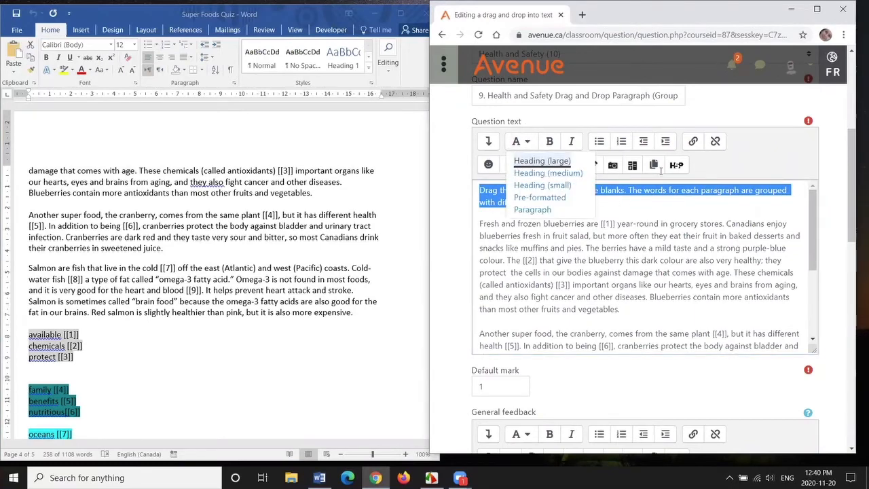
key("Escape")
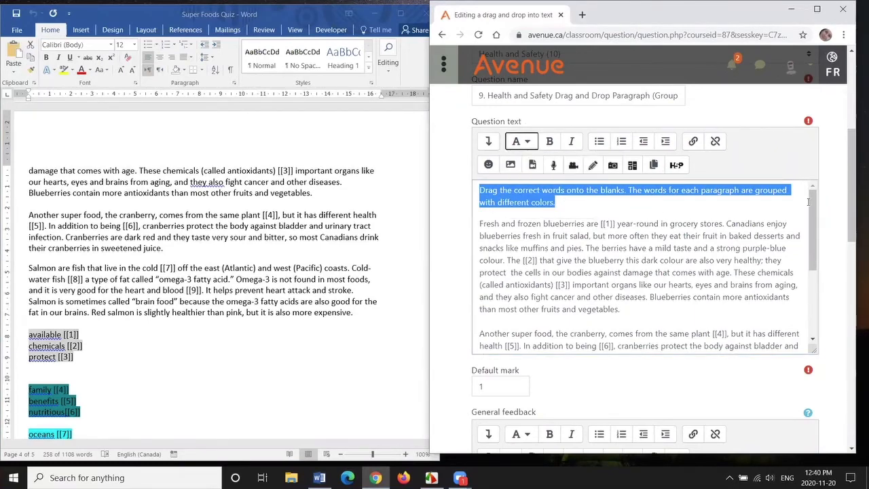
scroll(808, 201, "down", 1)
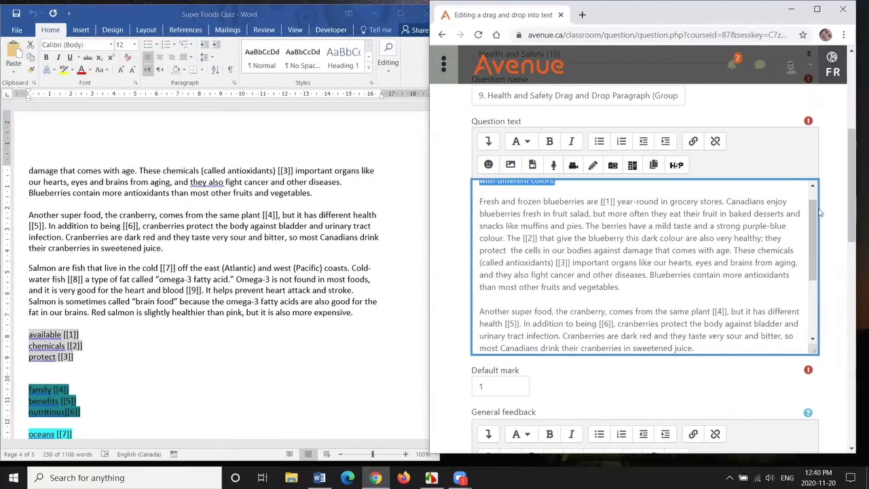
Set the default mark to 9 and enable Shuffle for the choices
left_click_drag(855, 204, 856, 271)
scroll(222, 245, "down", 3)
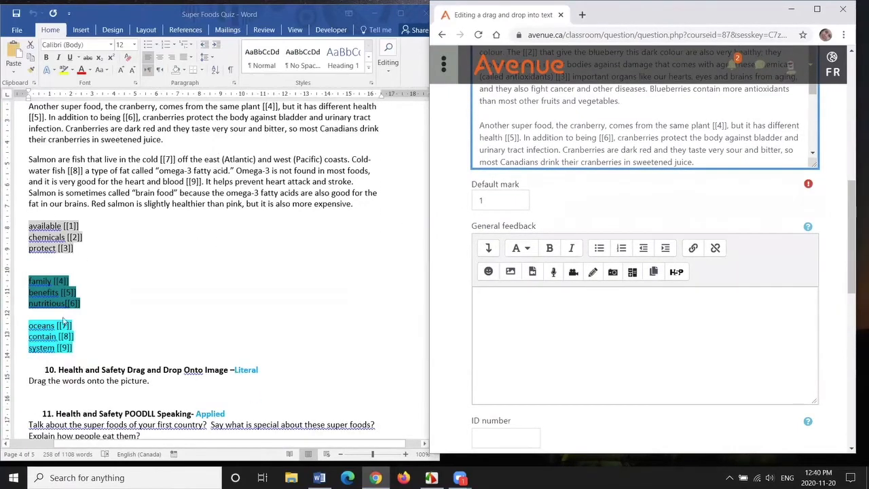
double_click(479, 222)
type("9")
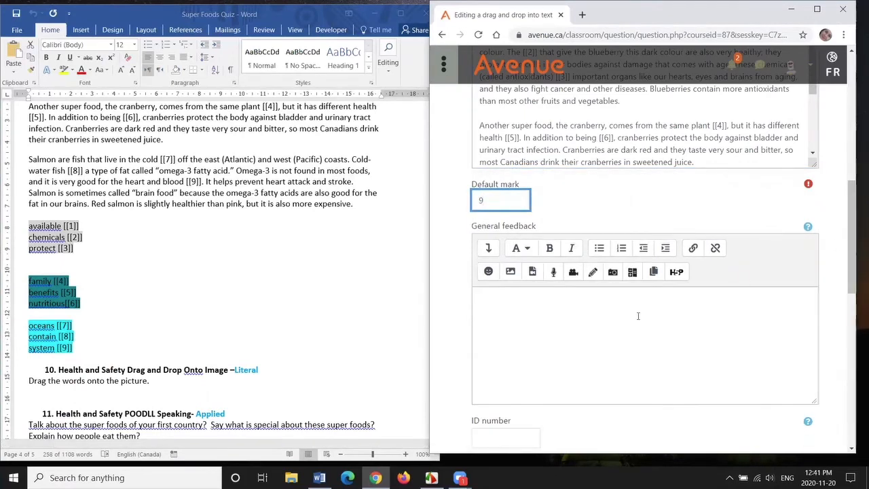
left_click_drag(853, 195, 855, 262)
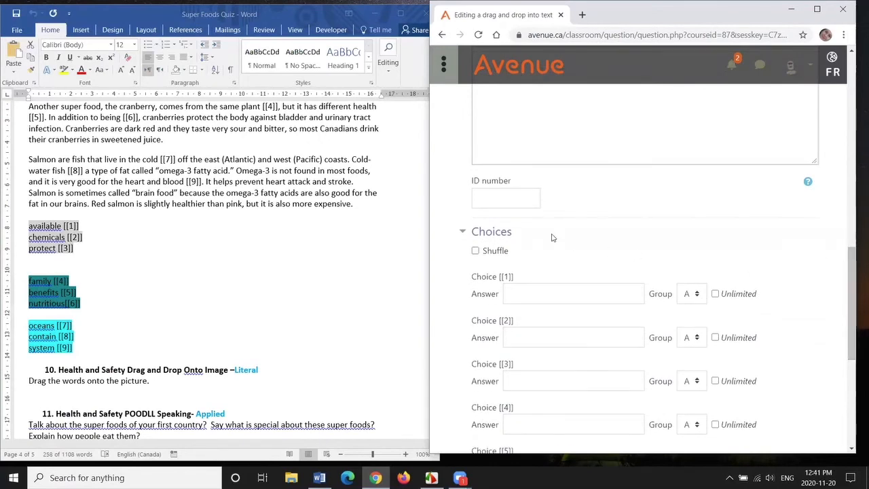
double_click(475, 251)
left_click(476, 251)
scroll(604, 244, "down", 2)
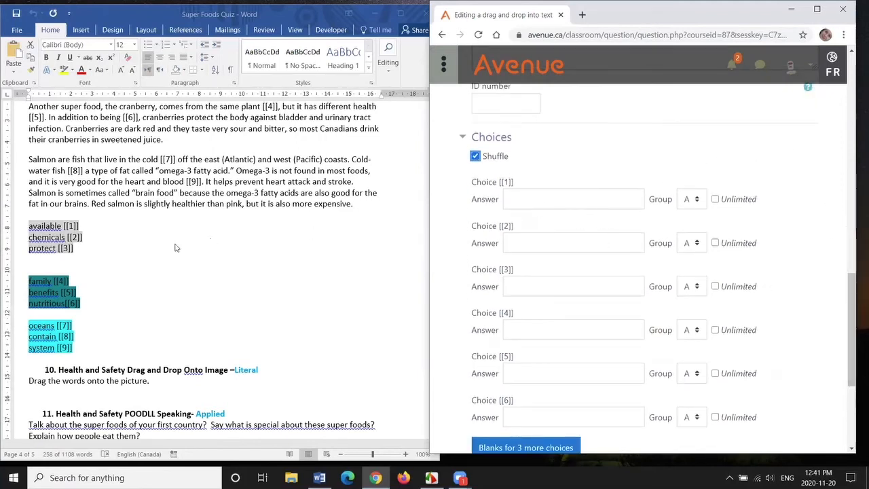
Copy "available", "chemicals" and "protect" from the Word document as the answers for choices 1, 2 and 3
left_click(140, 256)
left_click_drag(29, 226, 62, 226)
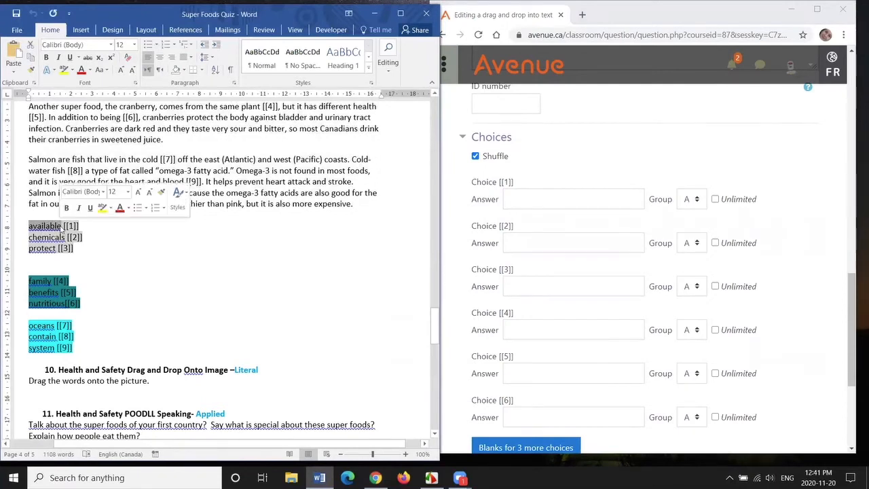
left_click(513, 198)
key("ctrl+v")
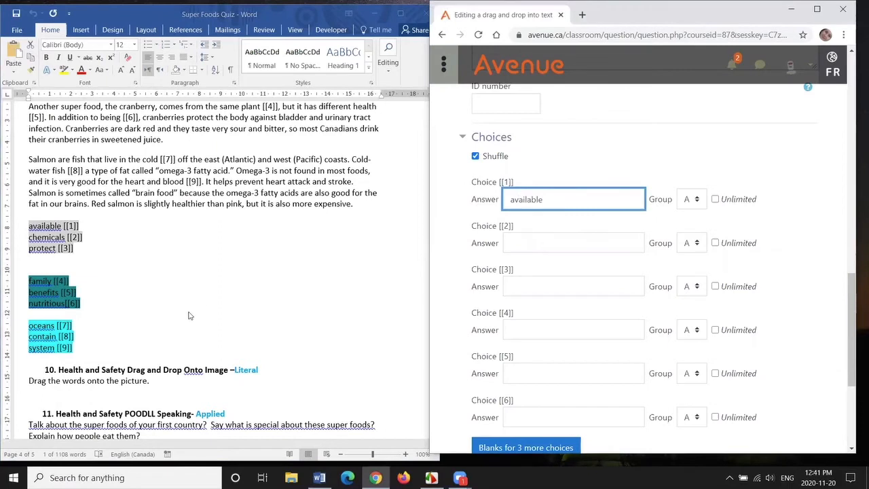
left_click(31, 237)
left_click_drag(28, 237, 66, 237)
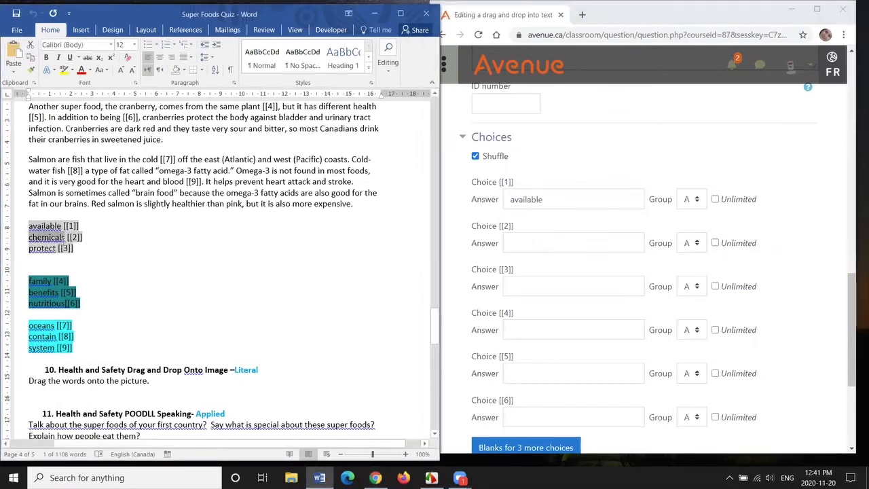
left_click(510, 243)
key("ctrl+v")
left_click(30, 249)
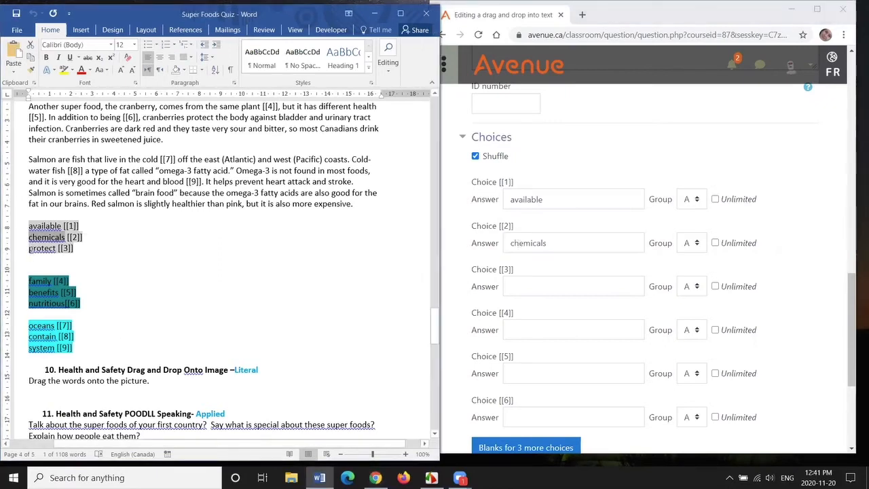
left_click_drag(30, 249, 58, 249)
key("ctrl+c")
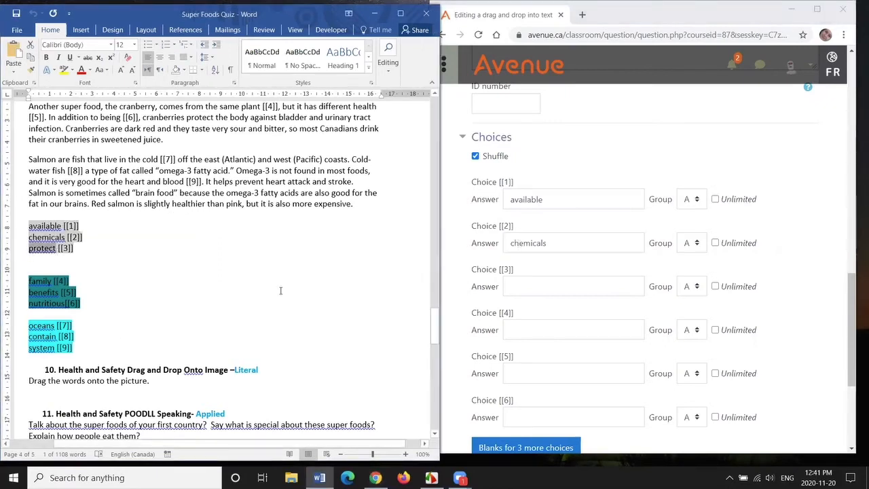
left_click(537, 288)
key("ctrl+v")
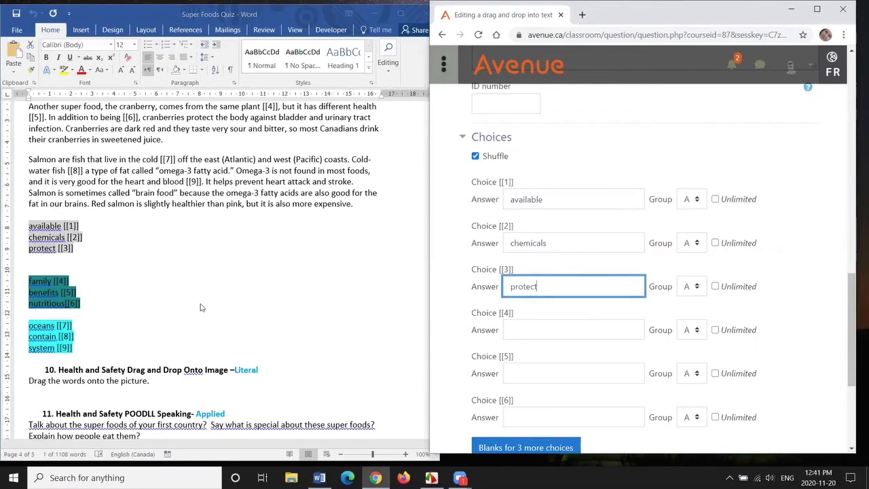
Examine the numbered blanks in the Word paragraphs alongside the Group and Unlimited settings of the first three choices
scroll(201, 308, "up", 1)
scroll(200, 308, "up", 4)
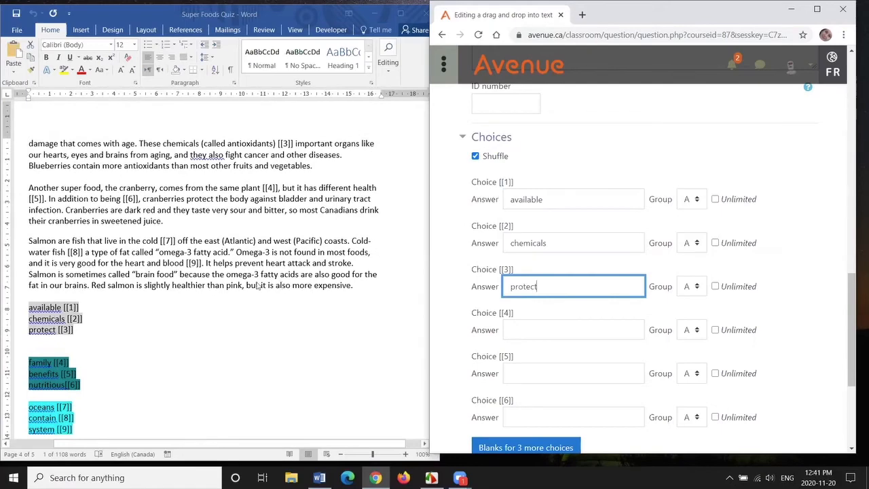
scroll(211, 275, "up", 5)
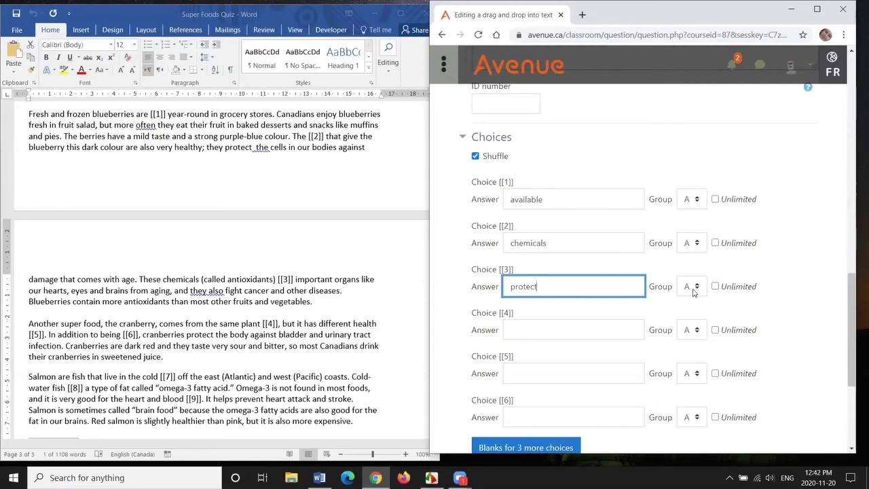
scroll(337, 277, "down", 3)
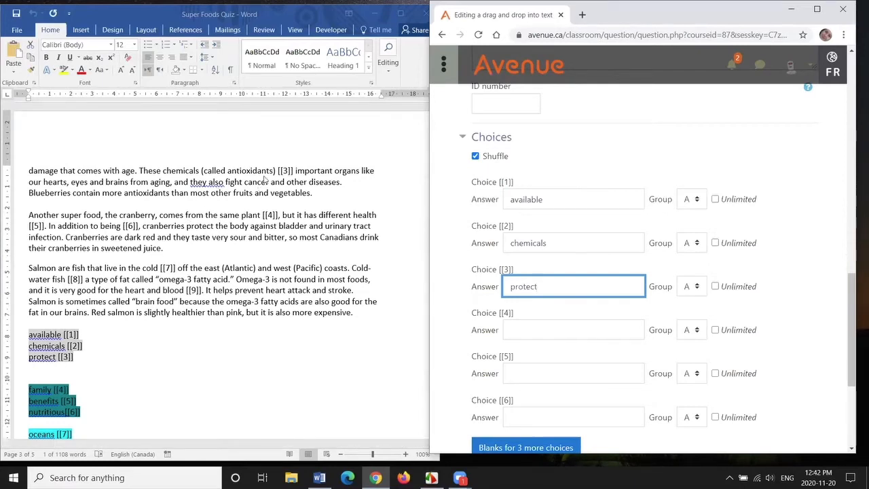
left_click(294, 171)
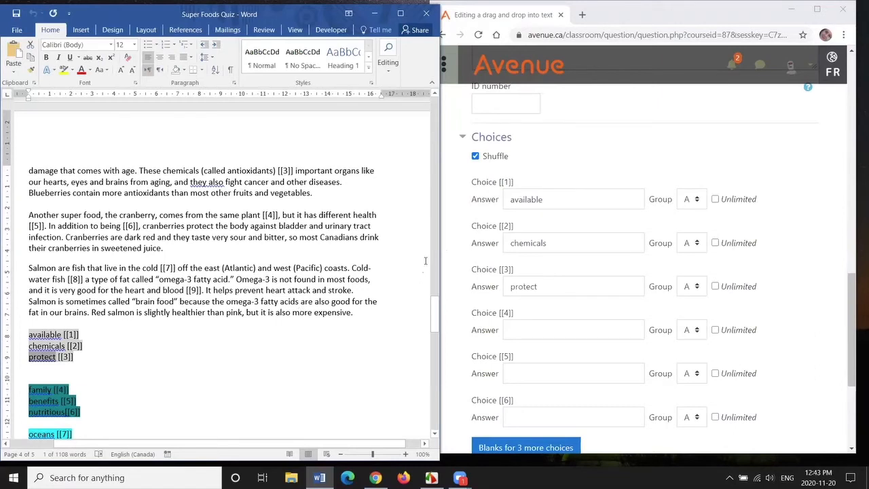
left_click(715, 199)
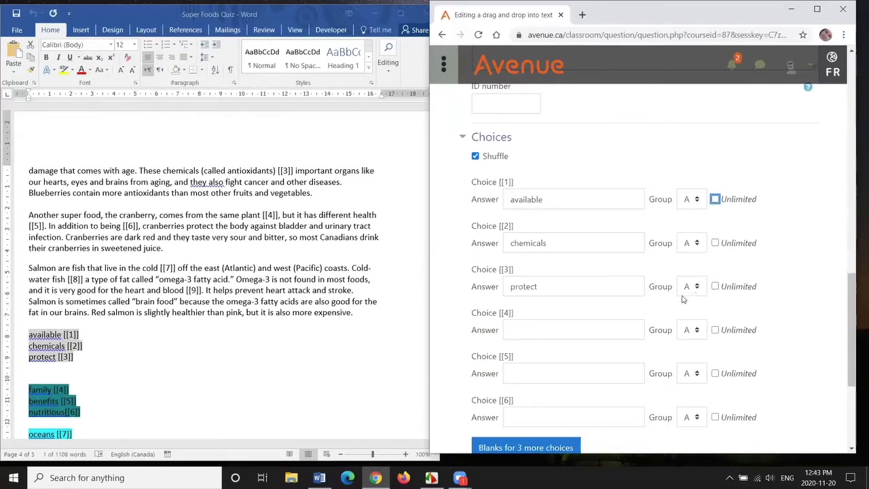
Copy "family", "benefits" and "nutritious" from the Word document as the answers for choices 4, 5 and 6
scroll(102, 335, "down", 2)
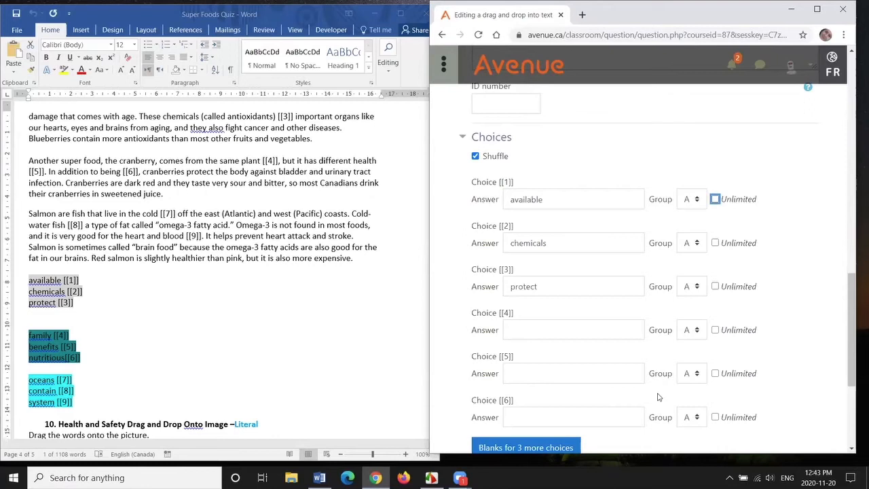
scroll(461, 301, "down", 3)
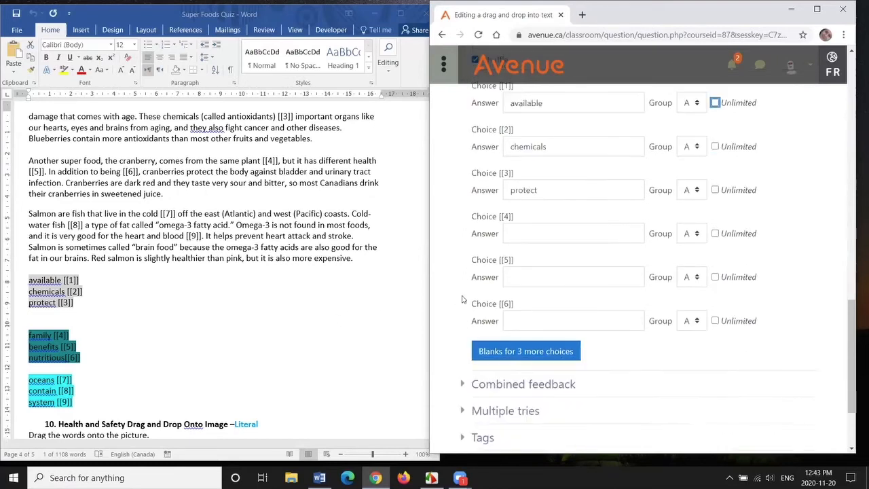
left_click(165, 302)
left_click_drag(30, 337, 49, 336)
key("ctrl+c")
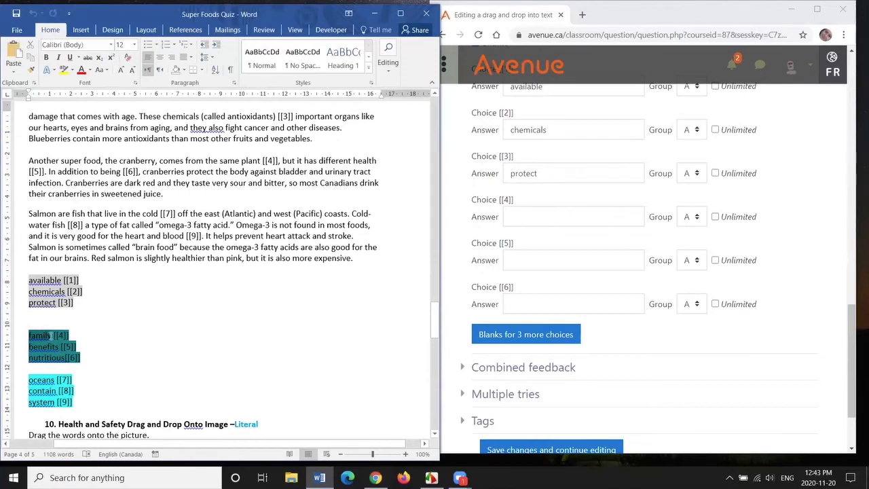
left_click(520, 213)
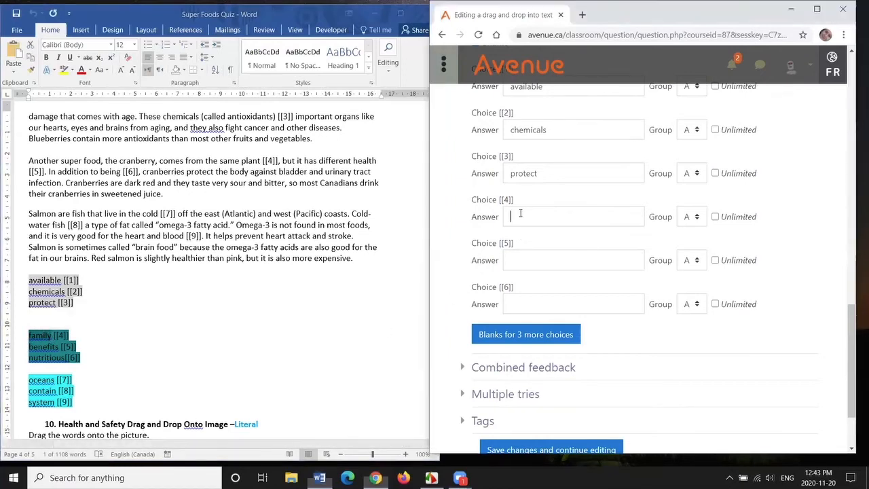
key("ctrl+v")
left_click(50, 347)
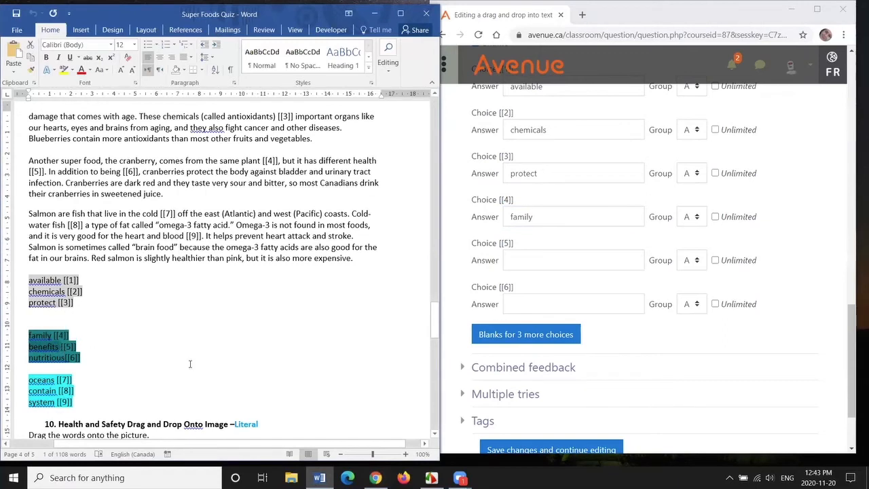
left_click(516, 260)
type("benefits")
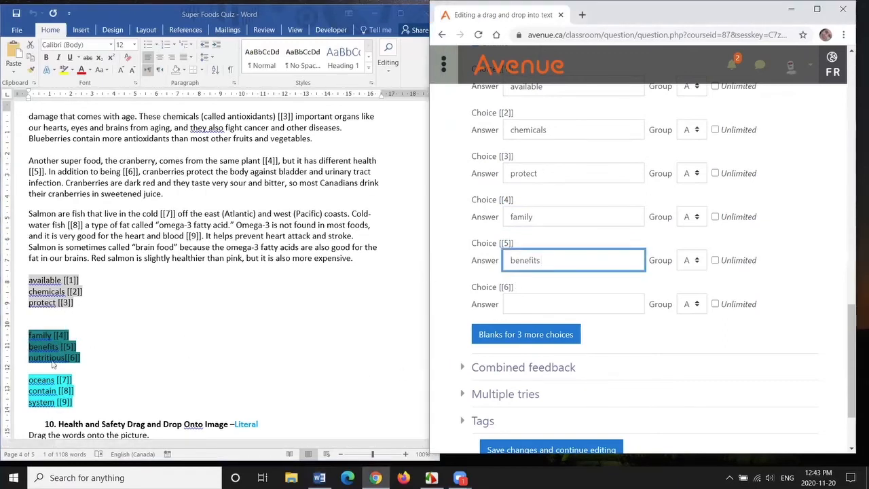
left_click(47, 360)
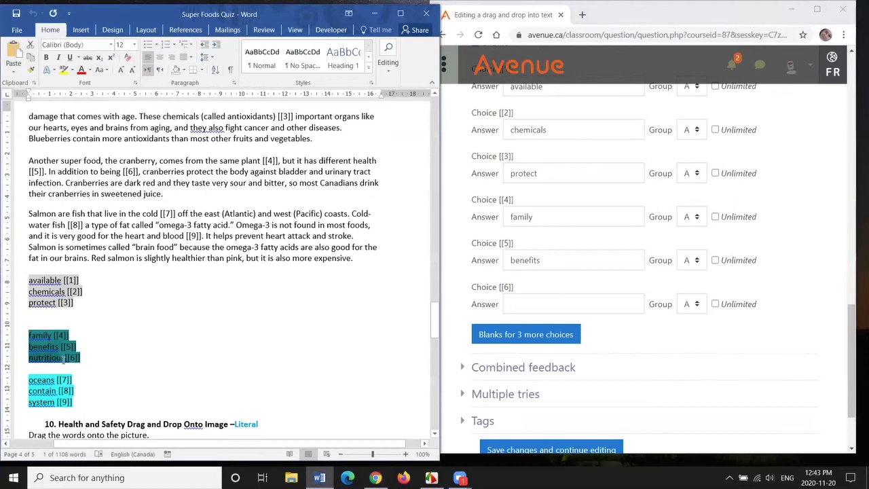
left_click(525, 305)
type("nutritious")
Assign choices 4, 5 and 6 to group B
left_click(697, 217)
left_click(702, 246)
left_click(699, 262)
left_click(697, 292)
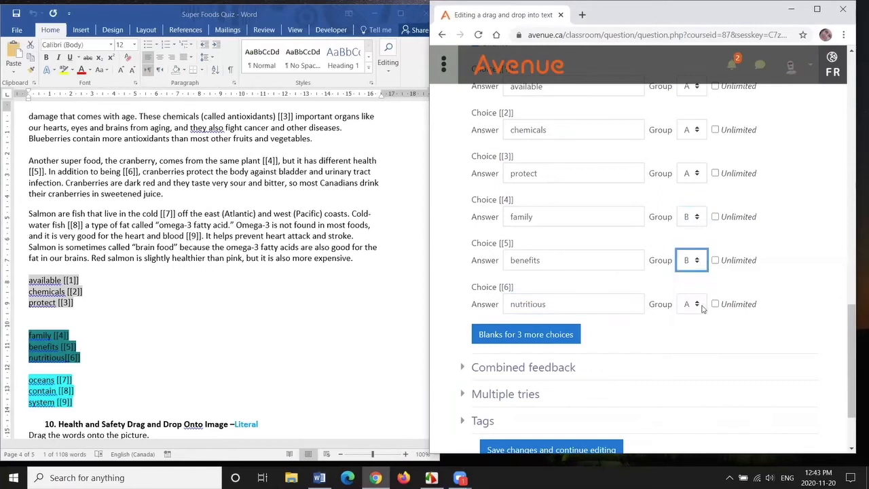
left_click(696, 305)
left_click(695, 335)
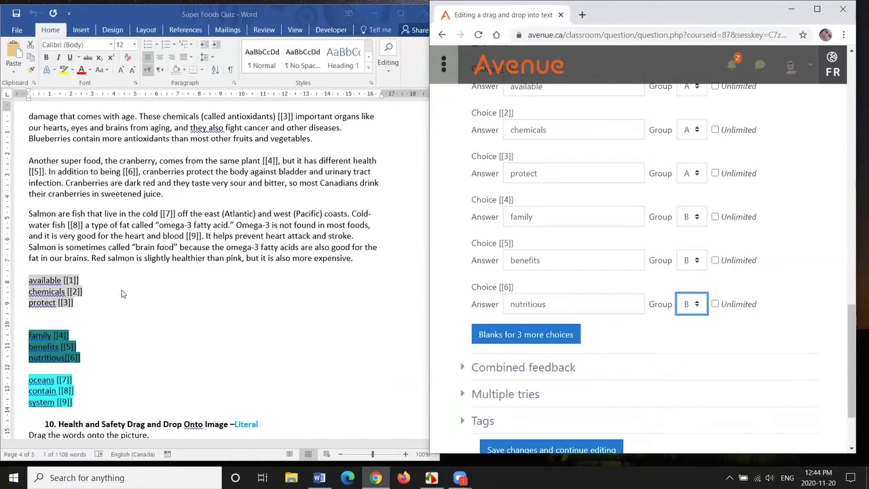
Add blanks for three more choices and copy "oceans" from the Word document as the answer for choice 7
scroll(123, 293, "down", 1)
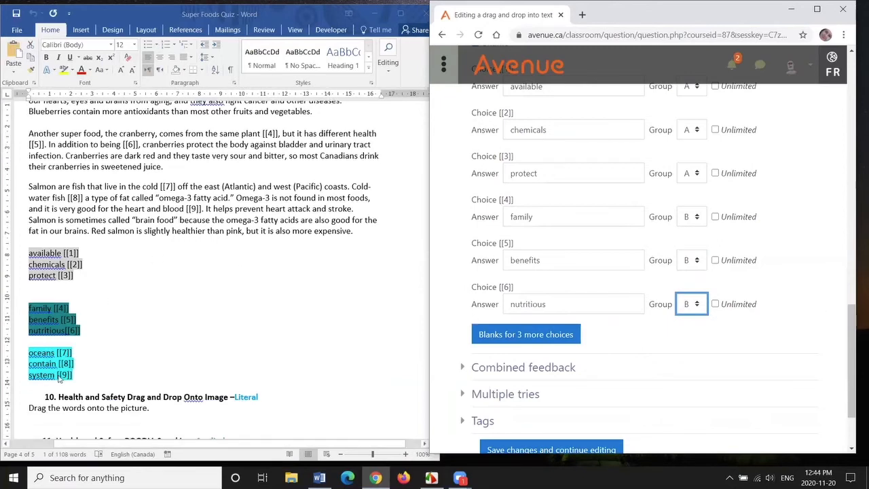
left_click(529, 336)
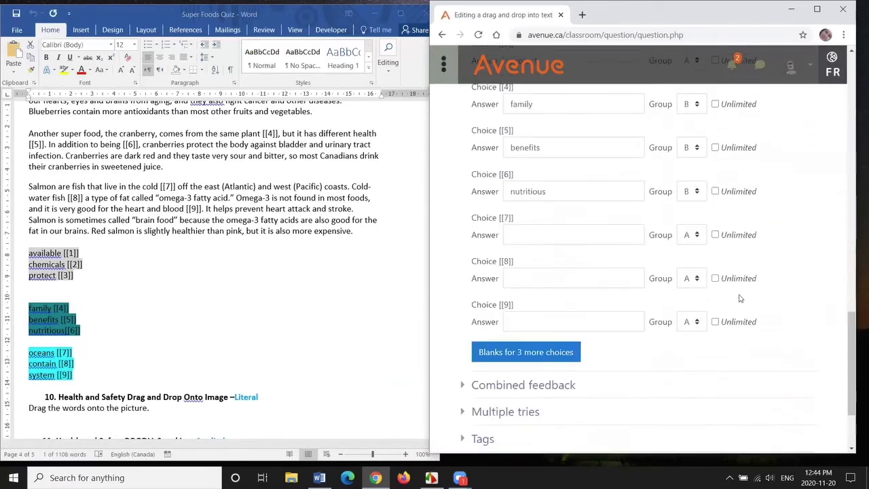
left_click(54, 361)
left_click_drag(29, 352, 53, 358)
key("ctrl+c")
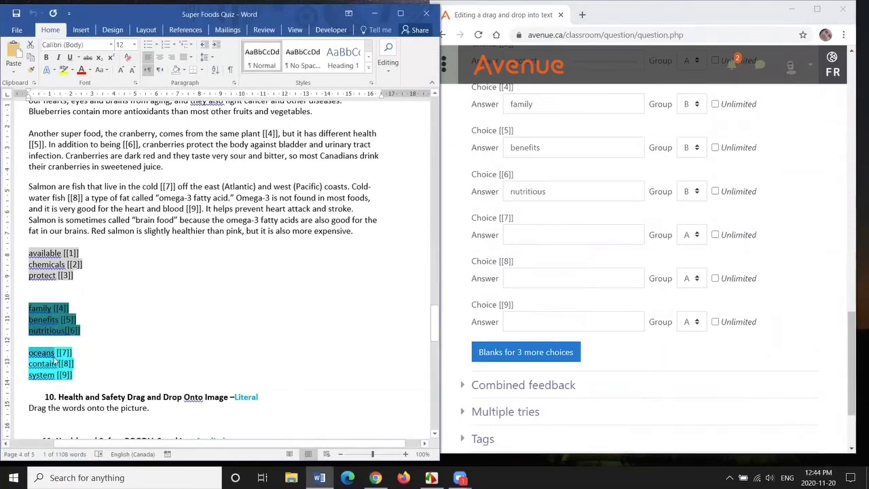
left_click(514, 235)
key("ctrl+v")
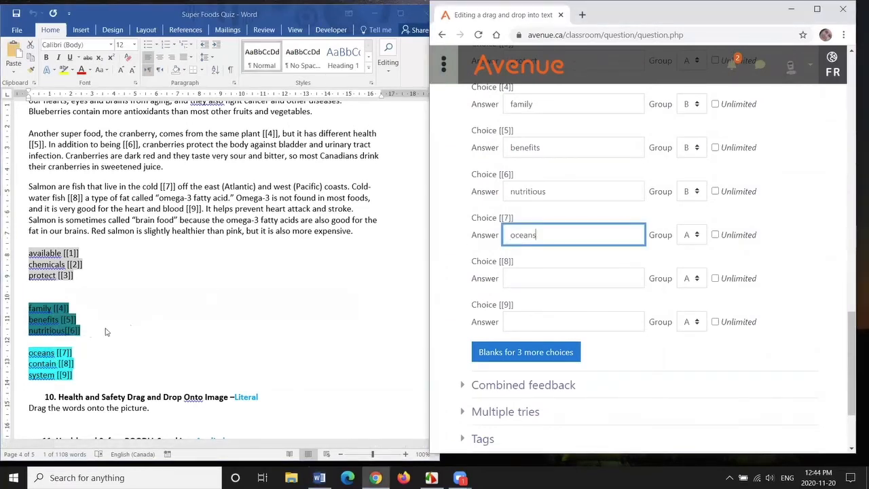
Copy "contain" and "system" from the Word document as the answers for choices 8 and 9
left_click_drag(30, 365, 53, 367)
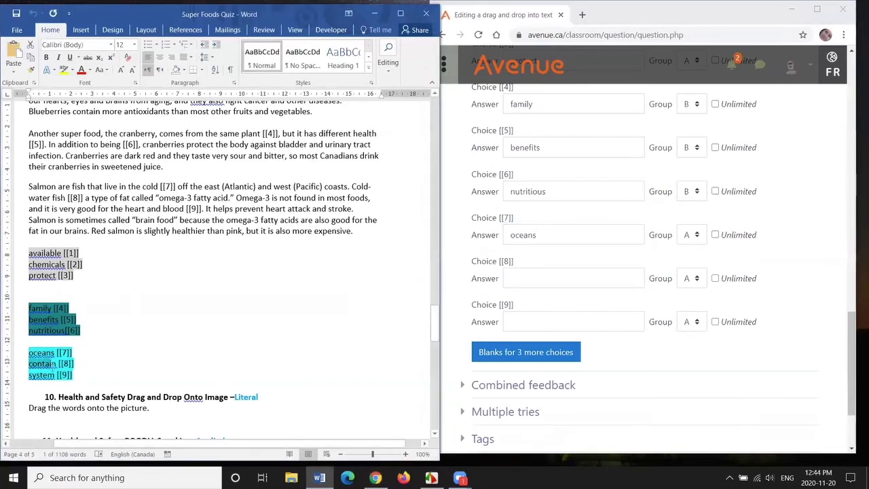
left_click(514, 278)
type("contain")
left_click_drag(28, 375, 54, 375)
key("ctrl+c")
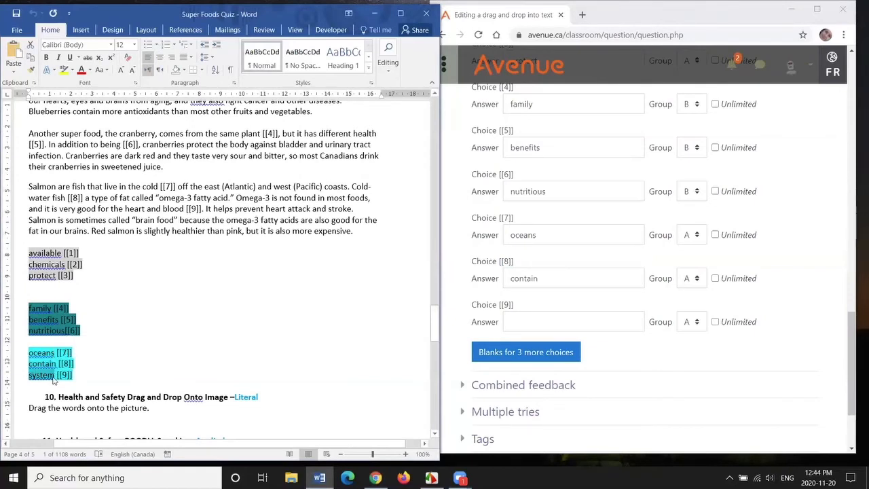
left_click(510, 322)
key("ctrl+v")
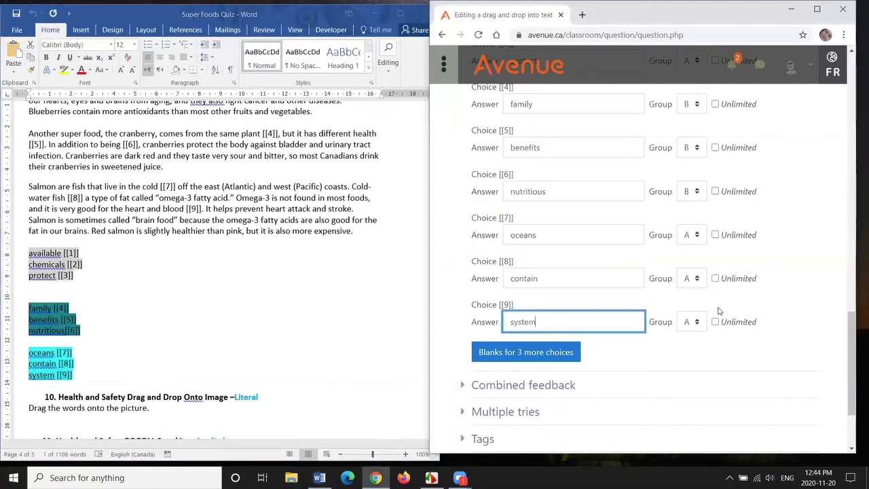
Save question 9 and preview it from the question bank to check how the words and blanks are grouped
scroll(722, 317, "down", 2)
left_click(512, 386)
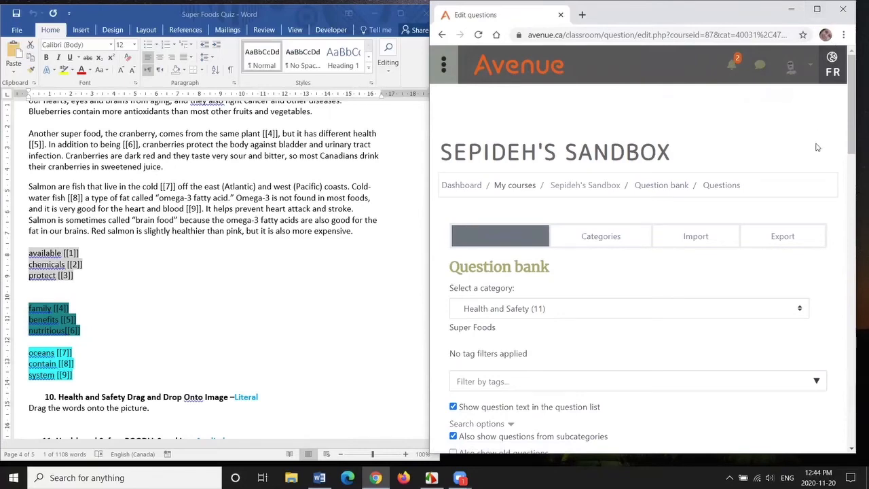
left_click(817, 9)
scroll(697, 290, "down", 10)
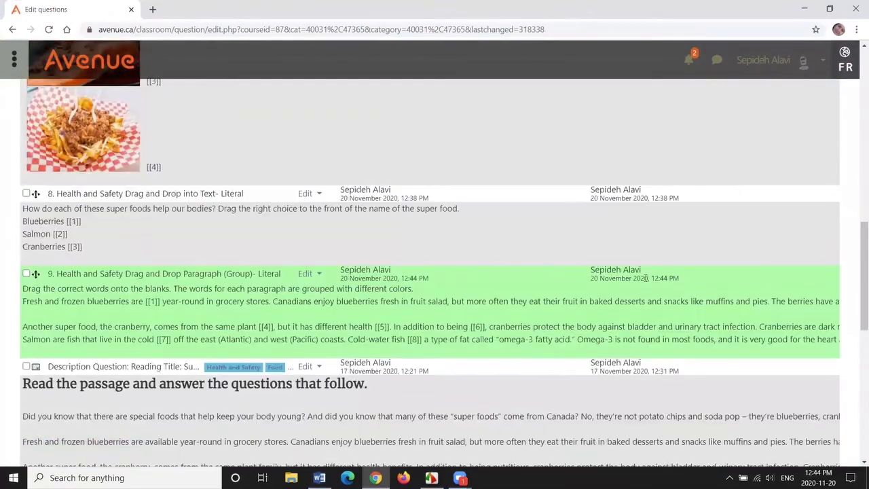
left_click(315, 274)
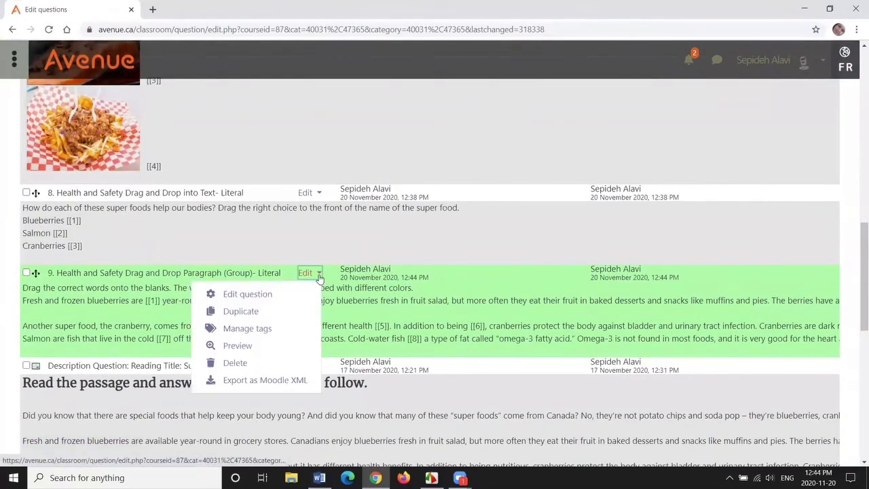
left_click(242, 346)
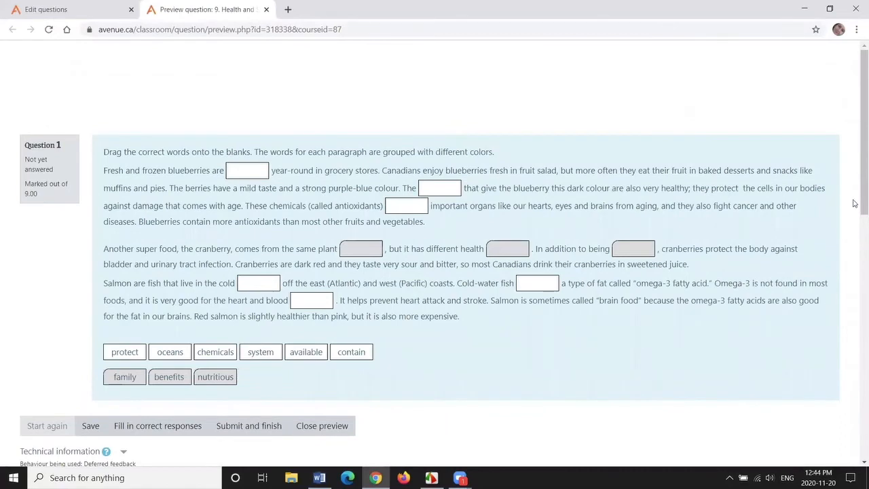
scroll(854, 203, "down", 1)
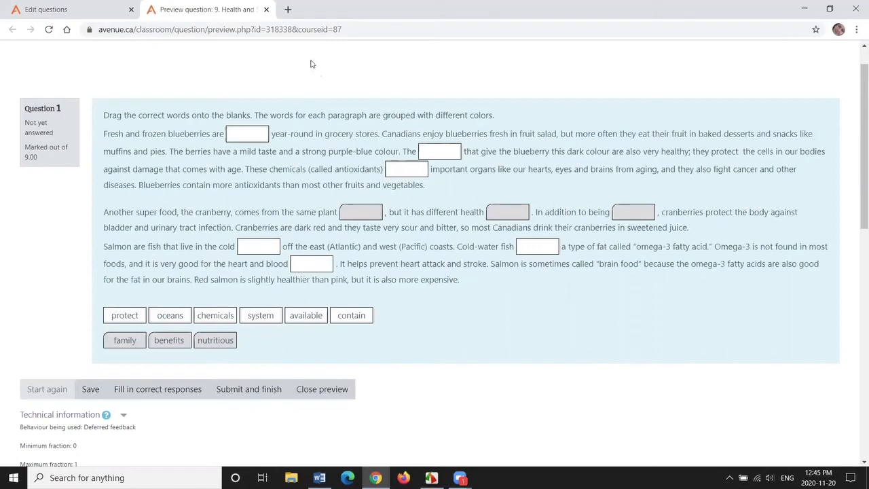
left_click(267, 10)
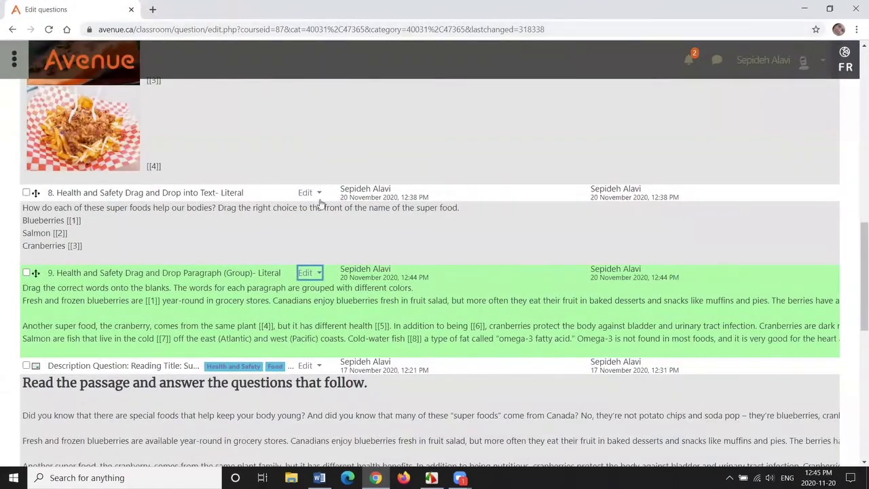
Reopen question 9 for editing and assign choices 7, 8 and 9 to group C
left_click(318, 275)
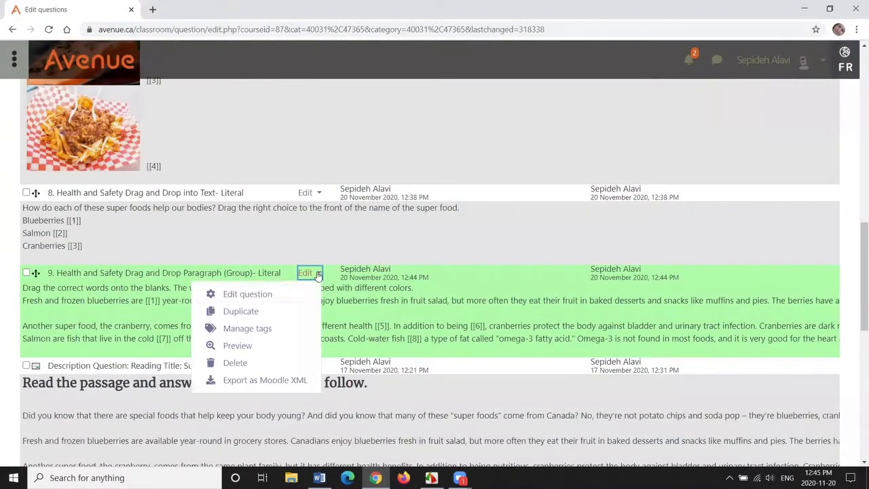
left_click(262, 295)
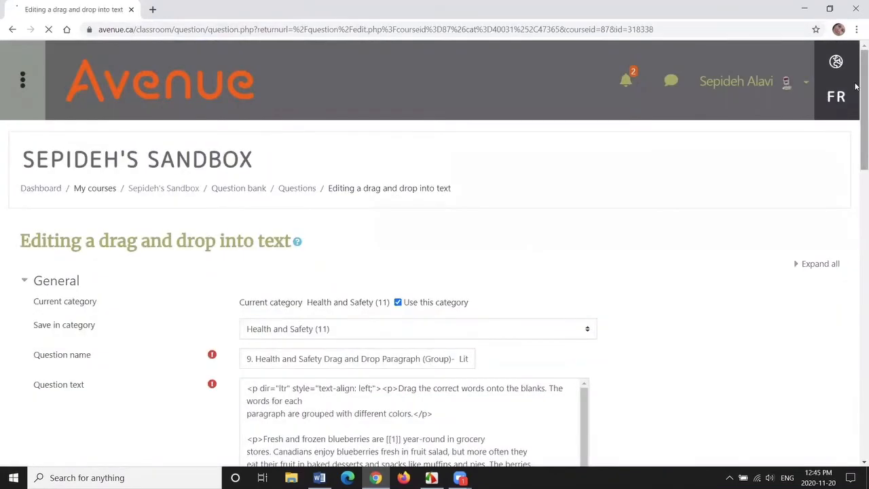
left_click_drag(857, 119, 857, 316)
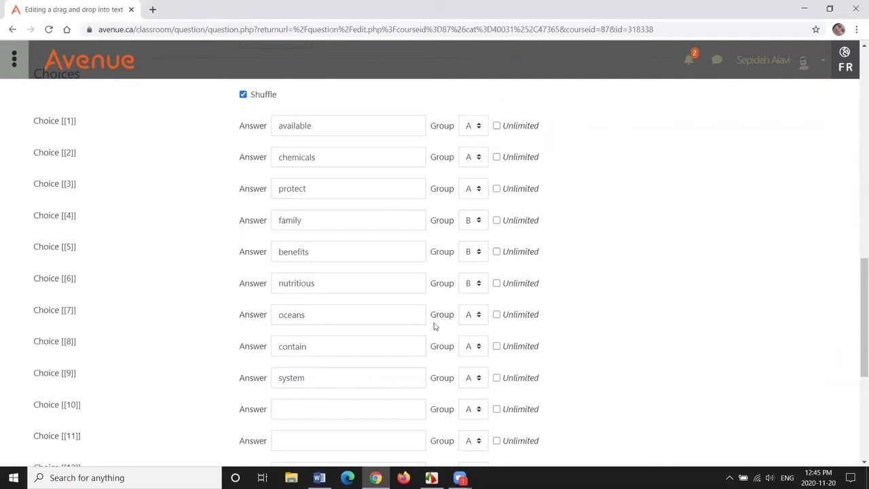
left_click(478, 318)
left_click(479, 353)
left_click(479, 349)
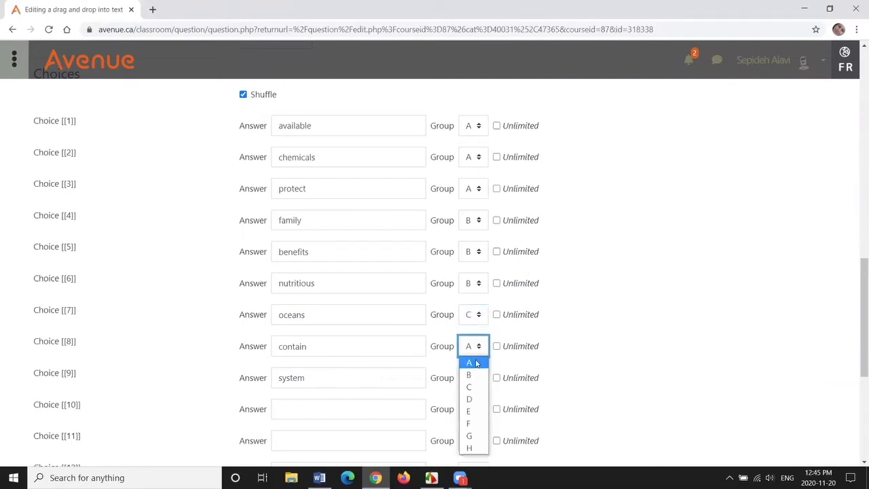
left_click(477, 364)
left_click(479, 378)
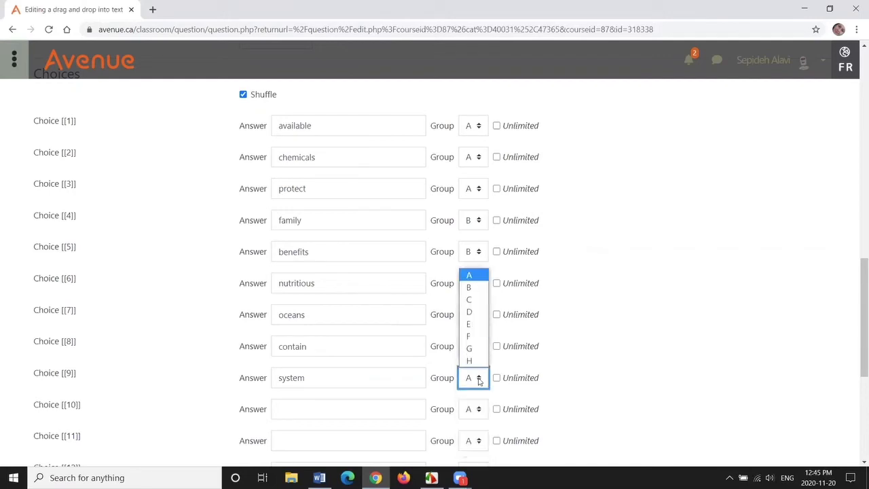
left_click(484, 300)
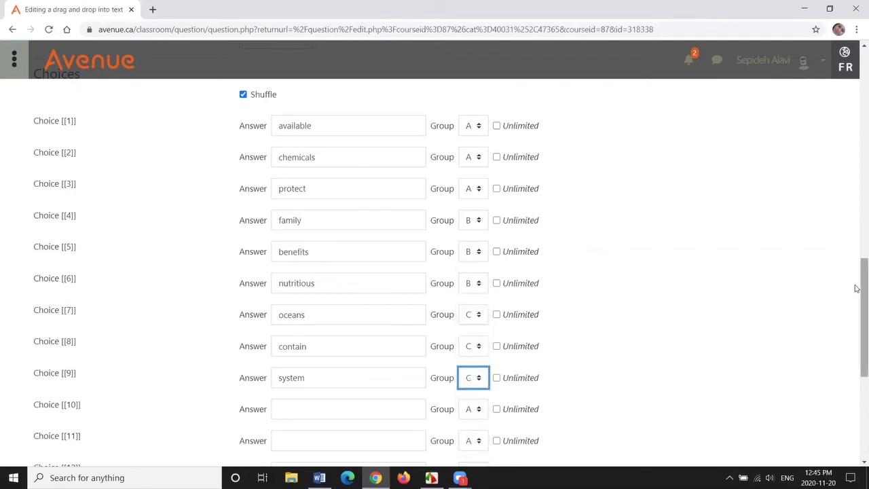
Save the regrouped question 9 and preview it again from the question bank
left_click_drag(864, 299, 864, 379)
left_click(267, 403)
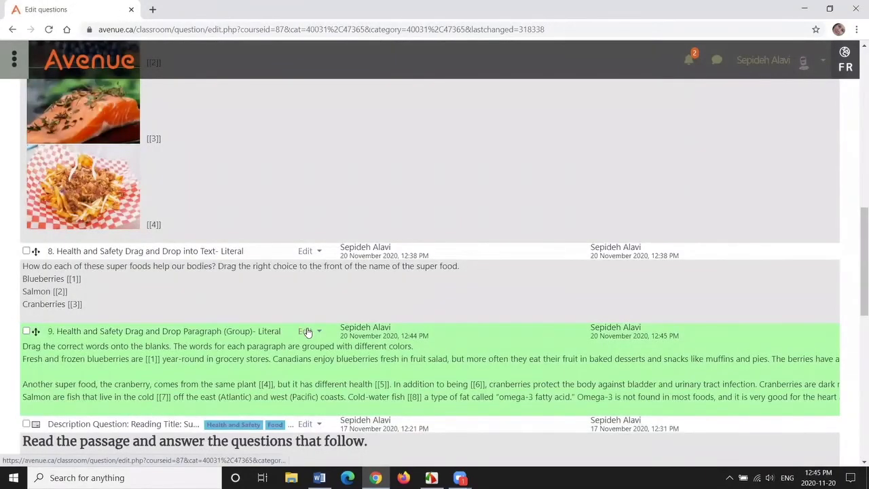
left_click(307, 332)
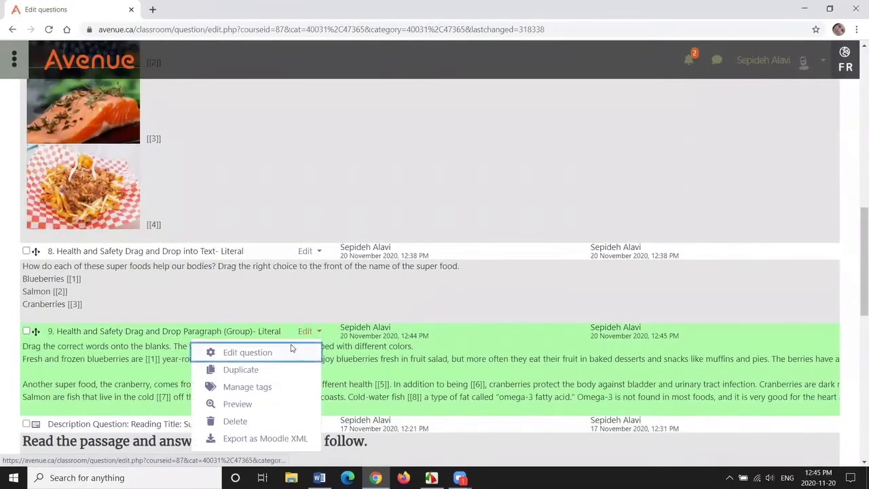
left_click(242, 405)
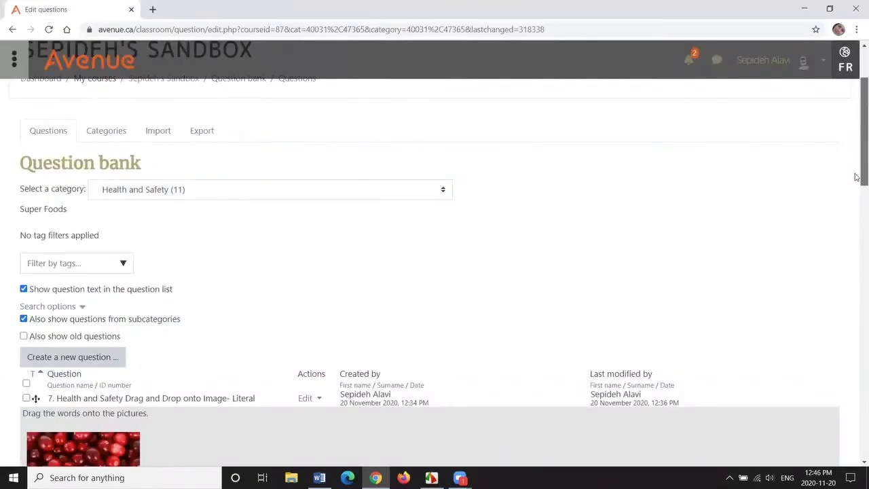
Create a new question of the type Drag and drop markers in the Health and Safety category
scroll(852, 180, "down", 1)
left_click(89, 285)
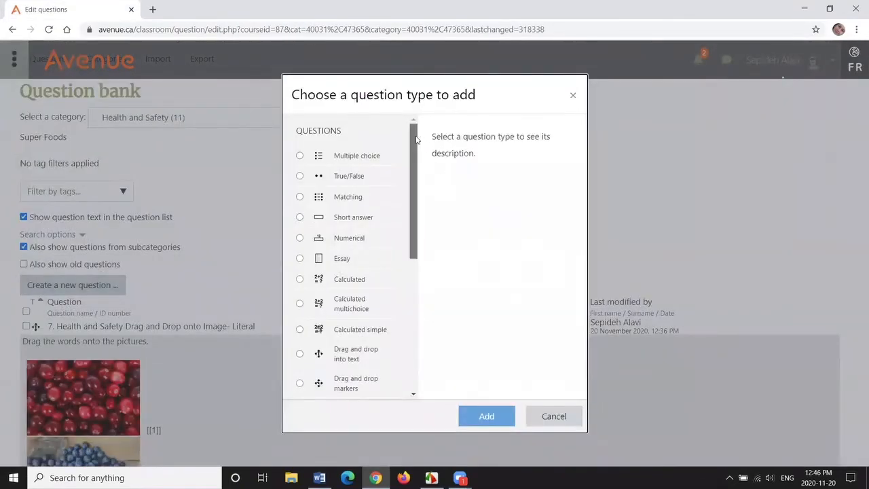
scroll(411, 175, "down", 2)
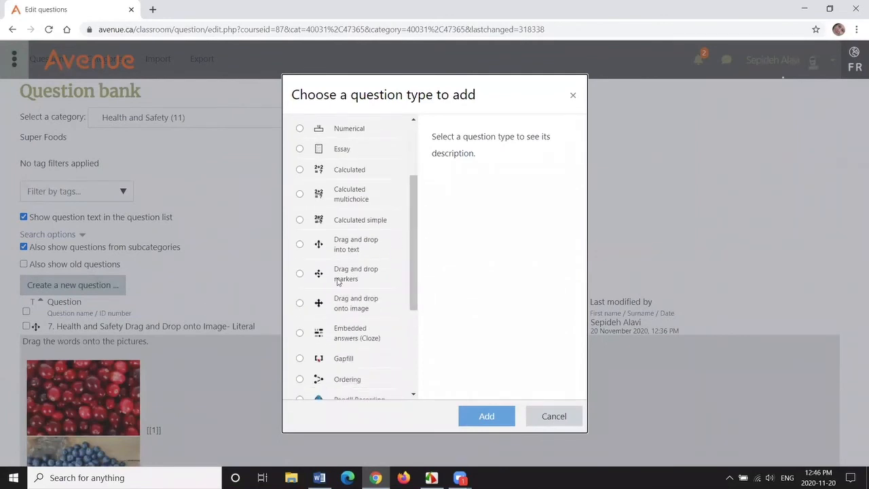
left_click(301, 275)
left_click(485, 418)
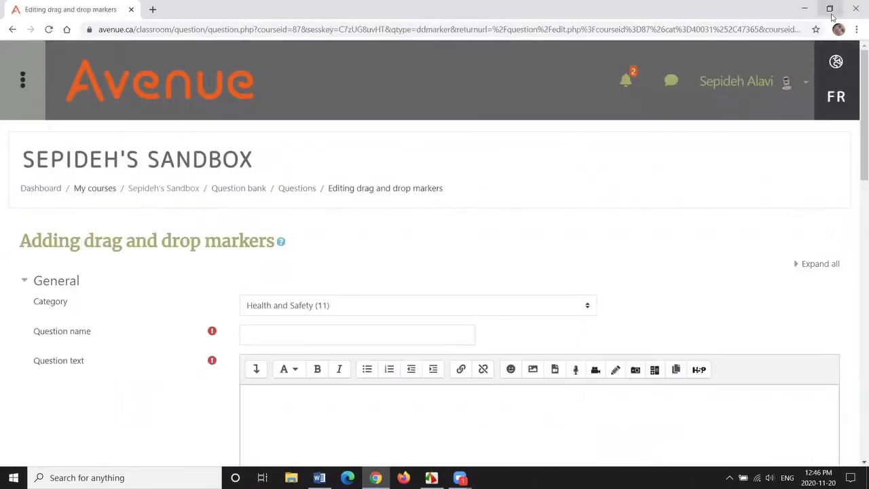
Copy the heading "10. Health and Safety Drag and Drop Onto Image –Literal" from the Word document as the question name
left_click(830, 10)
scroll(190, 301, "down", 3)
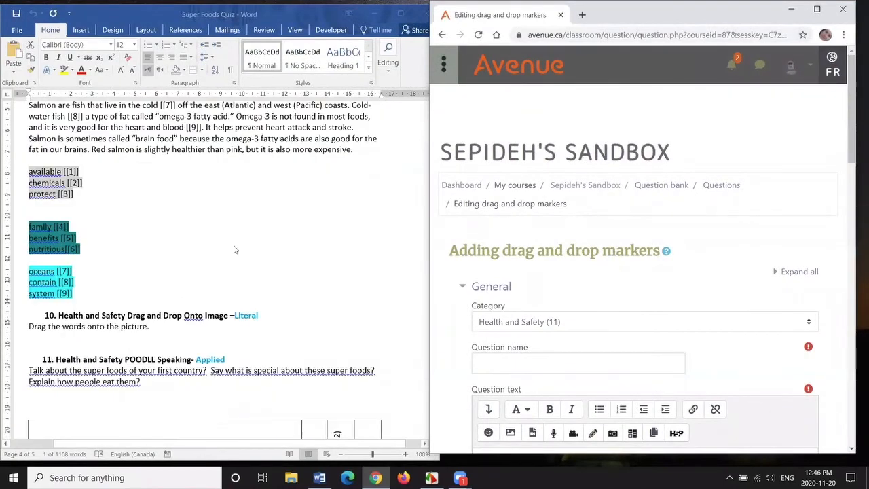
scroll(233, 250, "down", 1)
left_click(194, 291)
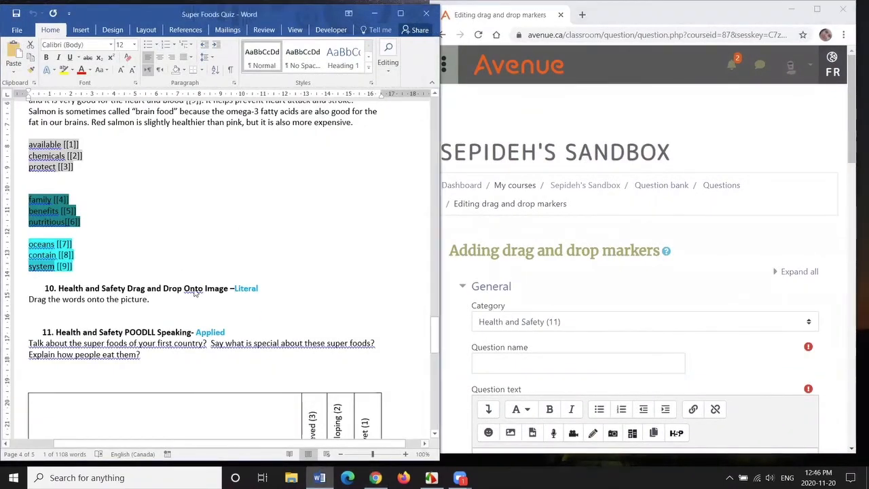
triple_click(195, 288)
key("ctrl+c")
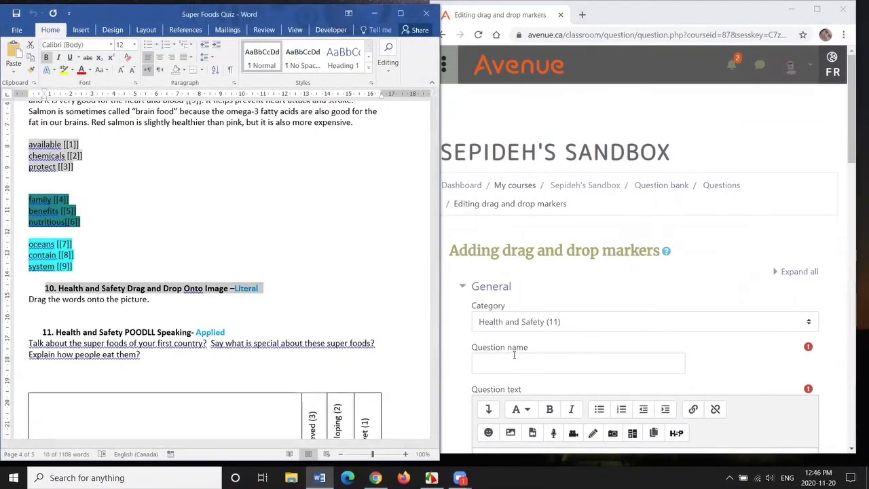
left_click(570, 363)
key("ctrl+v")
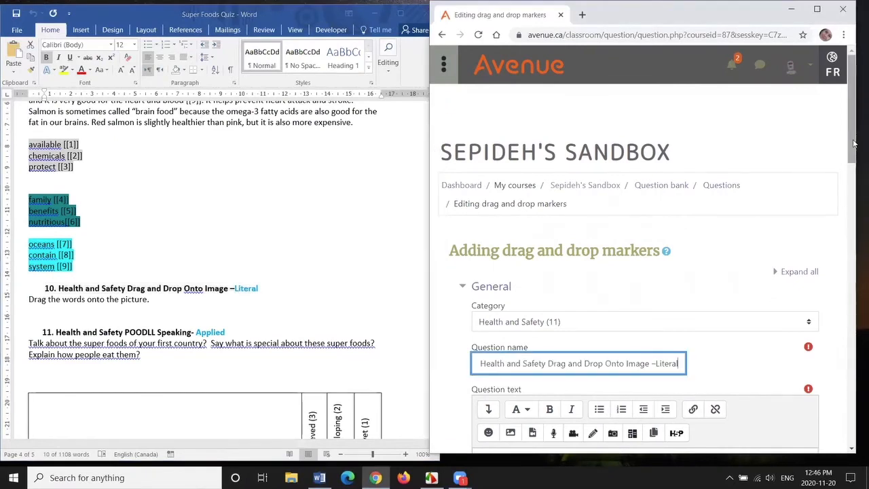
Copy "Drag the words onto the picture." from the Word document into the question text
scroll(853, 139, "down", 3)
key("alt+Tab")
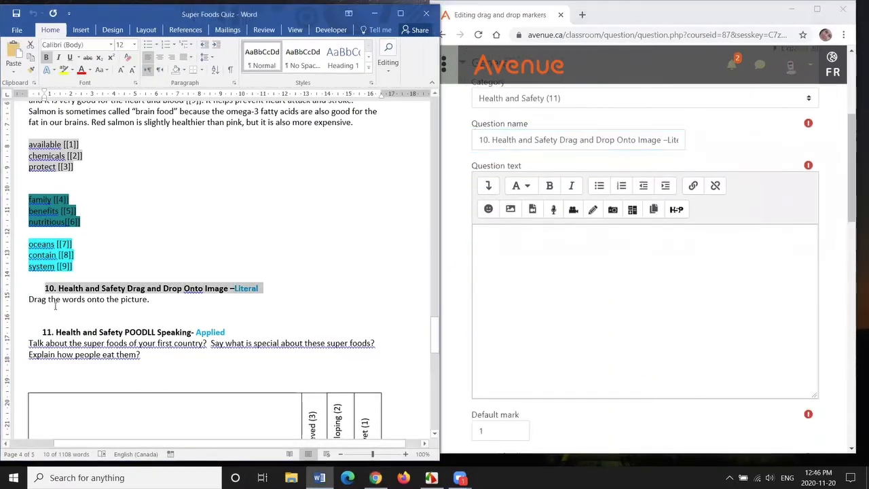
left_click_drag(29, 299, 147, 300)
key("ctrl+c")
left_click(515, 245)
key("ctrl+v")
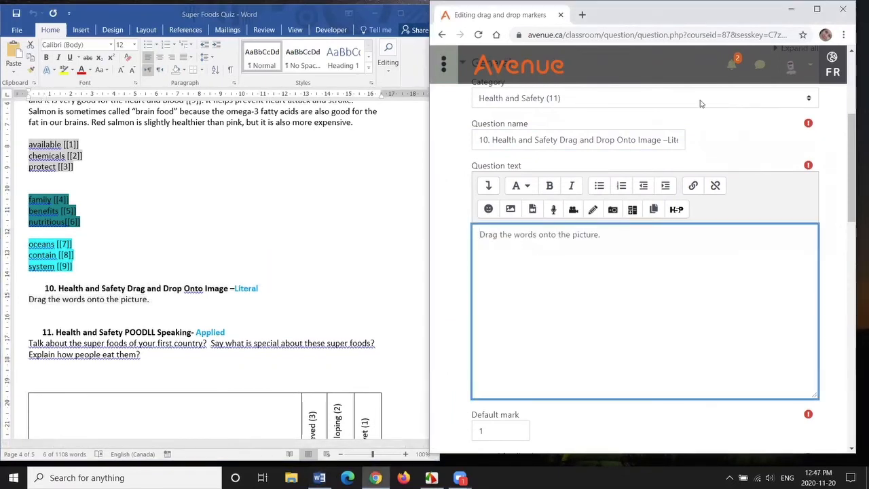
Set the default mark of question 10 to 4
left_click(817, 12)
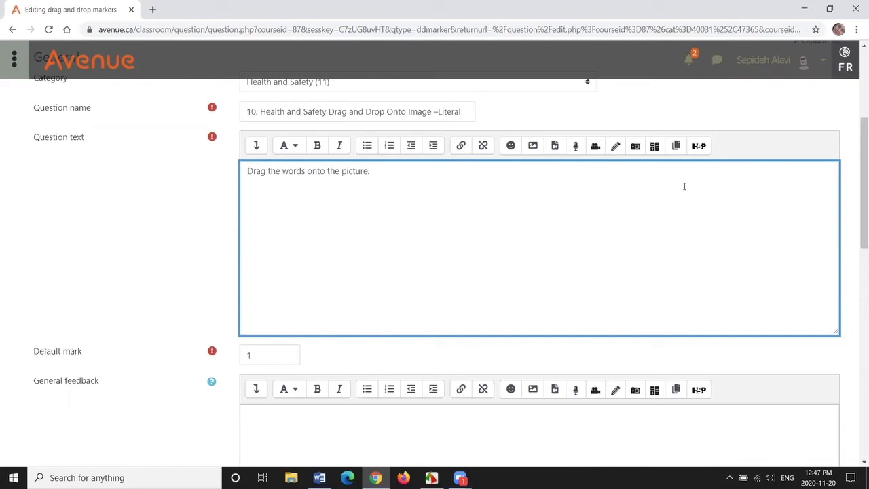
left_click_drag(856, 133, 857, 179)
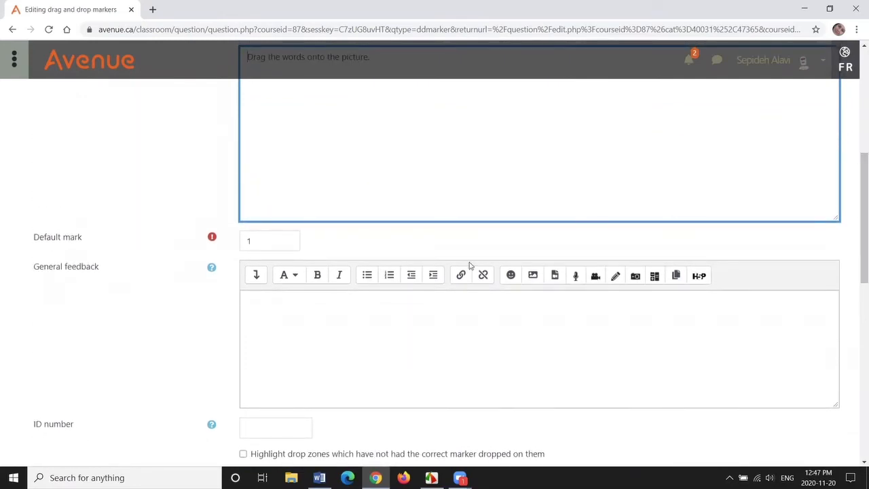
left_click(260, 243)
left_click_drag(260, 243, 248, 241)
type("4")
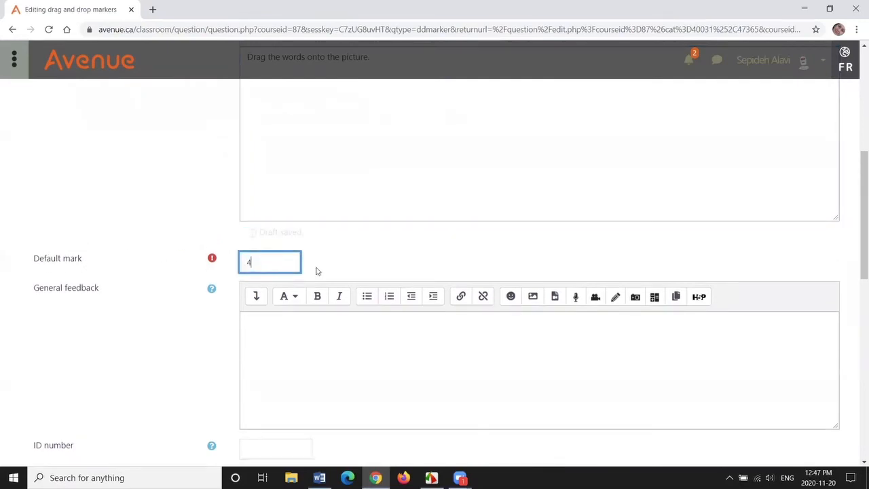
left_click_drag(856, 163, 856, 249)
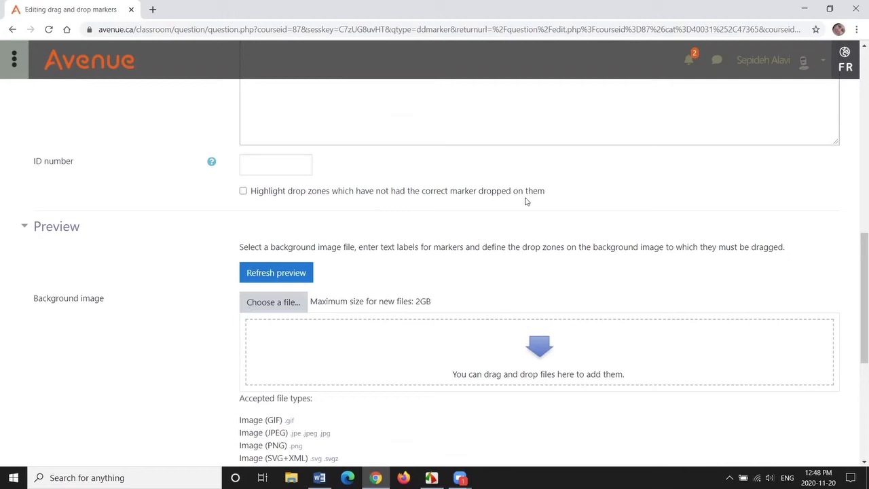
Enable highlighting of drop zones that lack the correct marker, and upload vegetables.jpg as the background image
left_click(243, 193)
left_click_drag(857, 244, 846, 292)
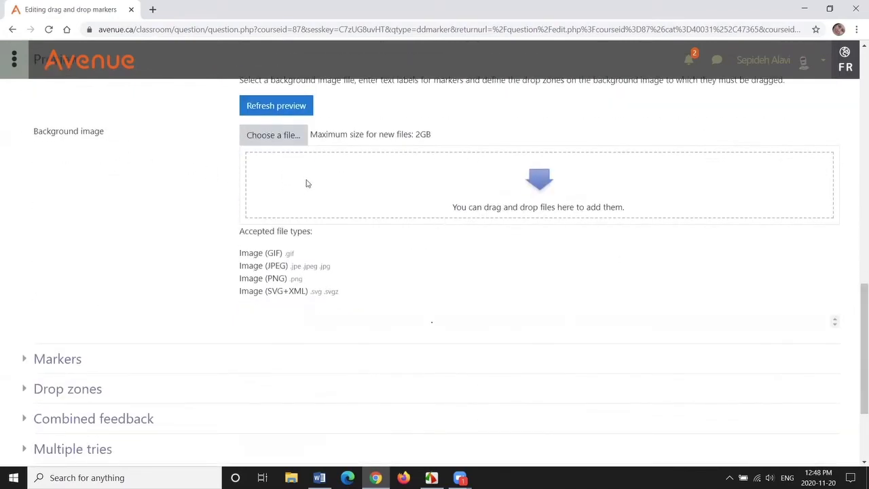
left_click(282, 137)
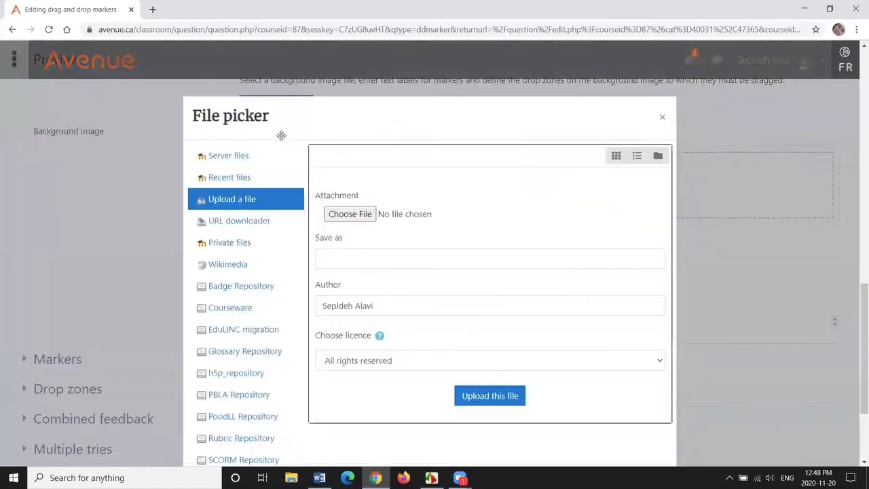
left_click(348, 216)
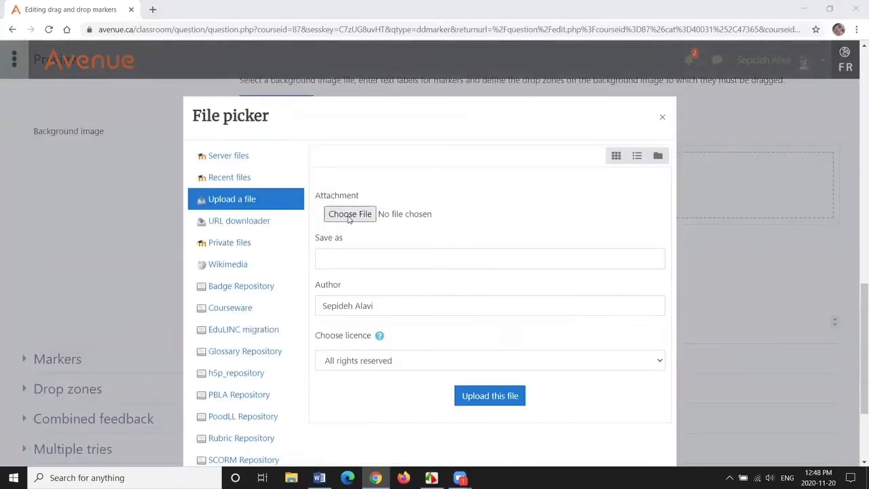
left_click(631, 102)
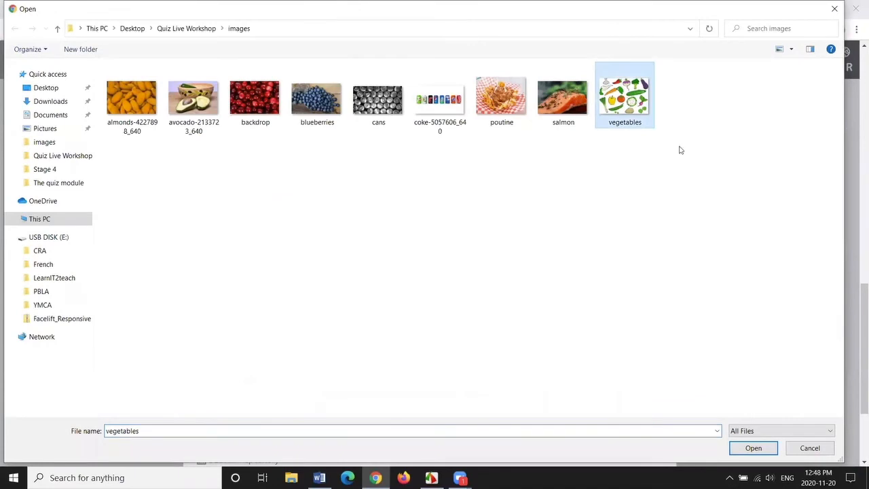
left_click(749, 451)
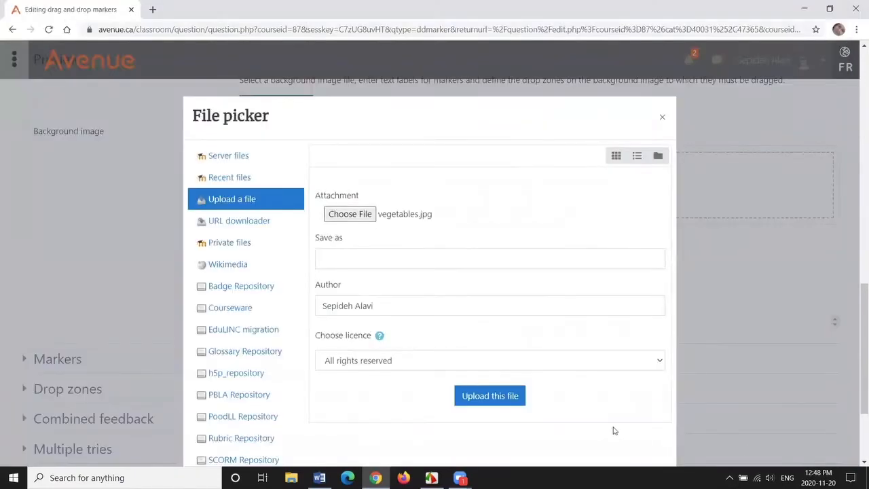
left_click(504, 401)
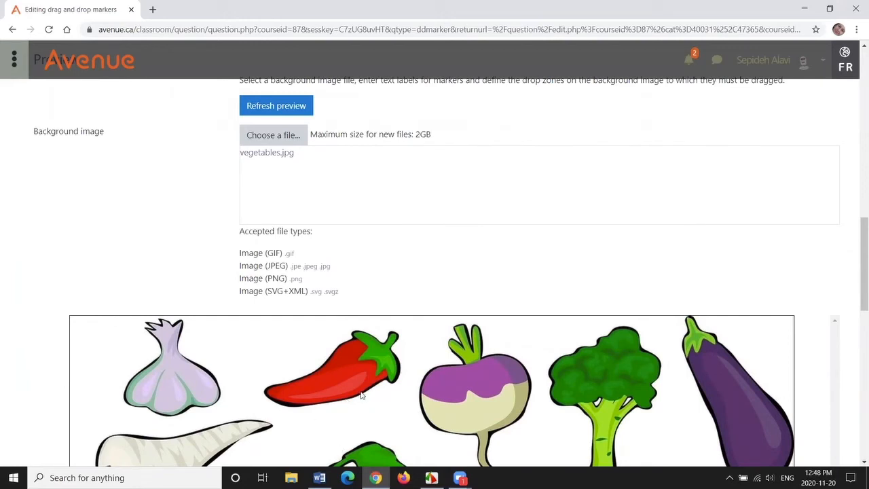
Turn on shuffling of the markers each time the question is attempted
left_click_drag(857, 238, 856, 348)
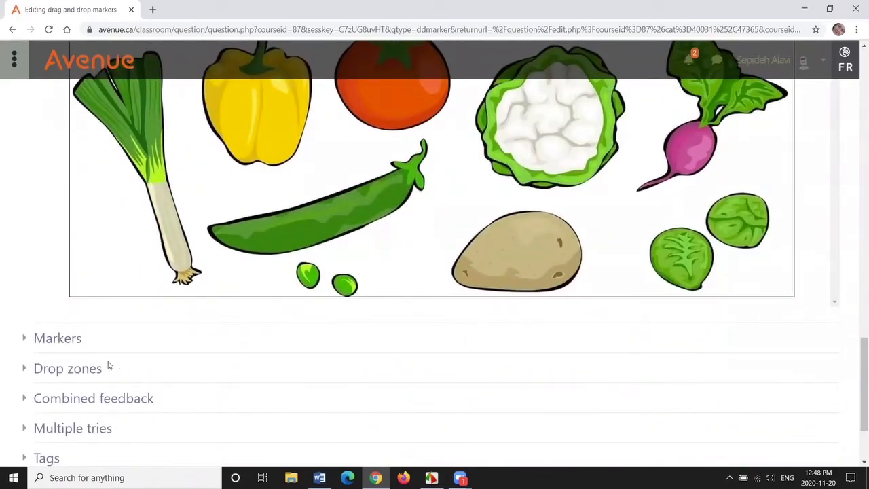
left_click(60, 339)
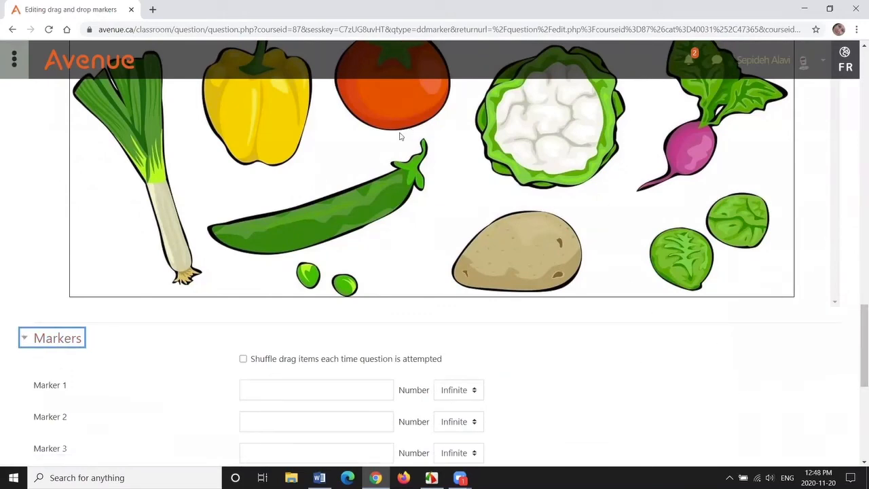
left_click_drag(862, 316, 863, 335)
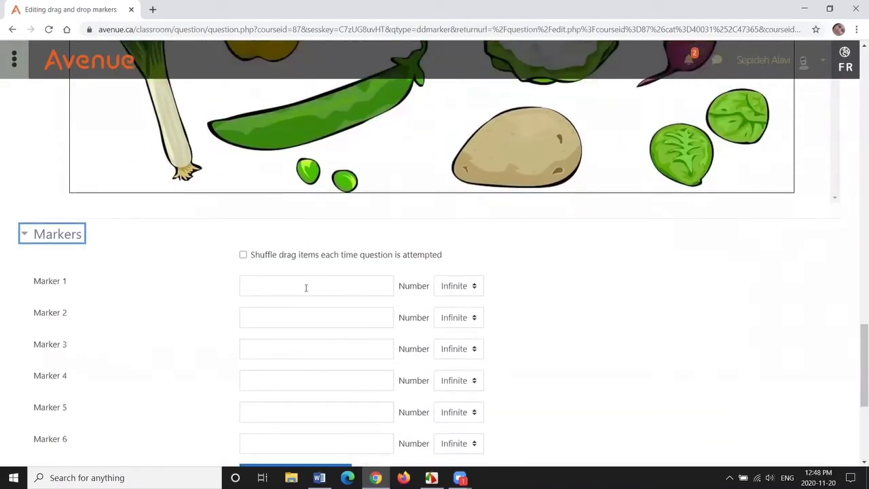
left_click(245, 256)
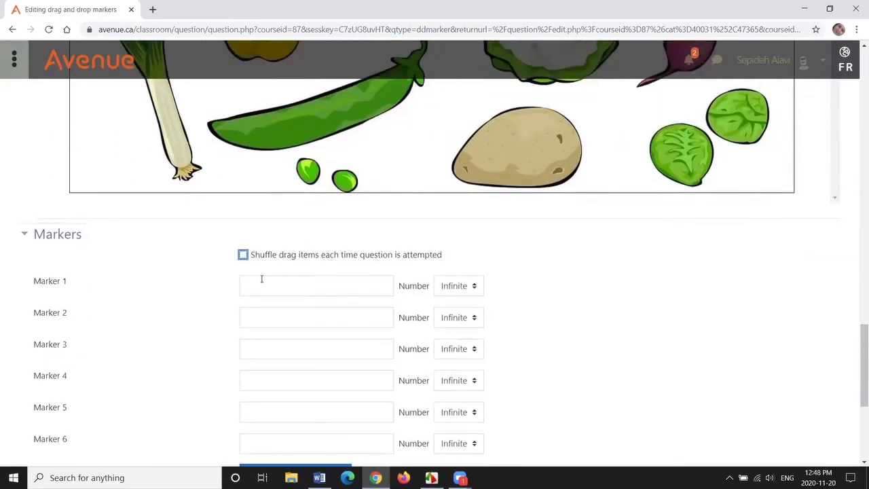
left_click(243, 255)
Enter "potato" as marker 1 and "tomato" as marker 2
left_click(257, 284)
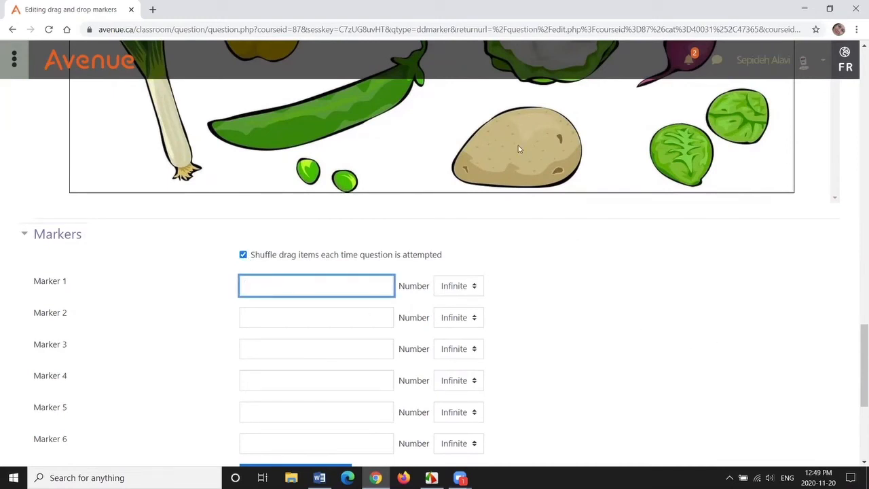
type("potato")
scroll(197, 357, "up", 1)
left_click(274, 353)
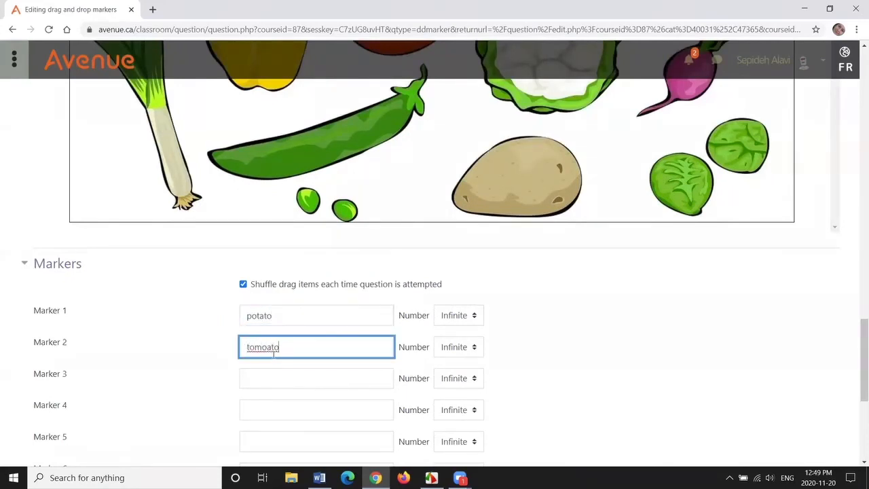
key("BackSpace")
Enter "red pepper" as the text of marker 3
scroll(639, 344, "up", 2)
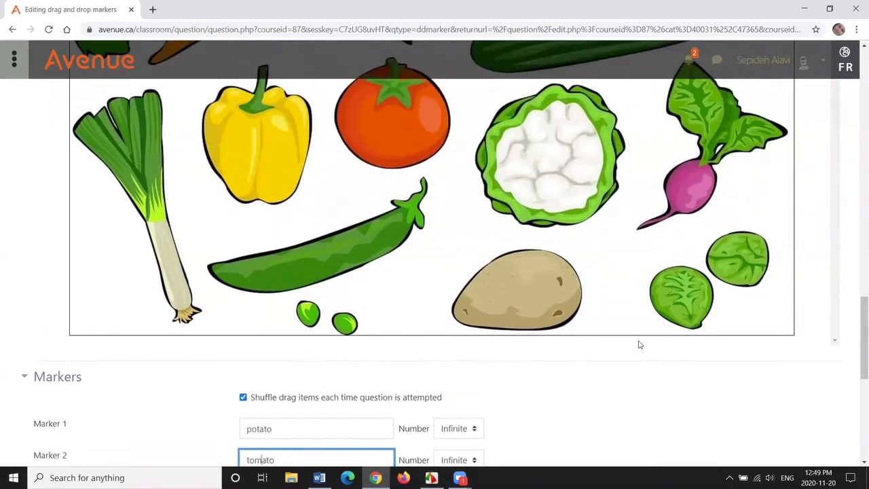
scroll(516, 380, "down", 1)
scroll(442, 371, "down", 1)
left_click(336, 382)
type("red pepper")
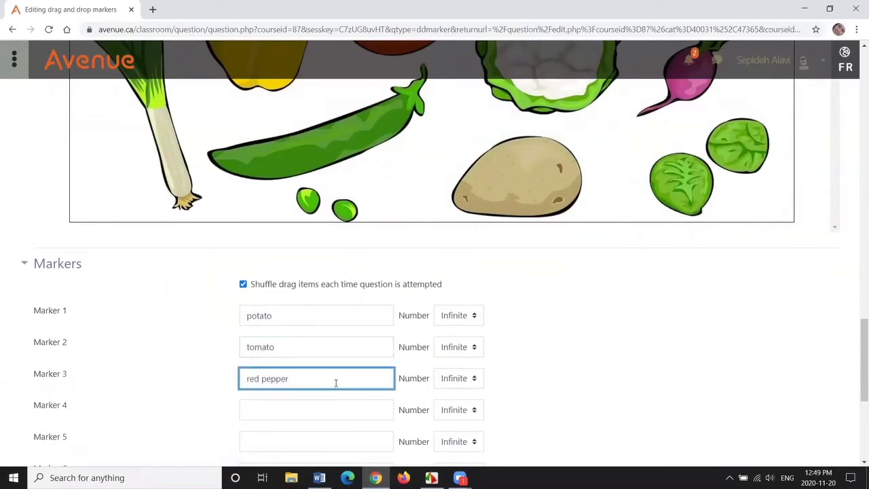
Enter "carrot" as marker 4 and collapse the marker settings
scroll(591, 368, "up", 3)
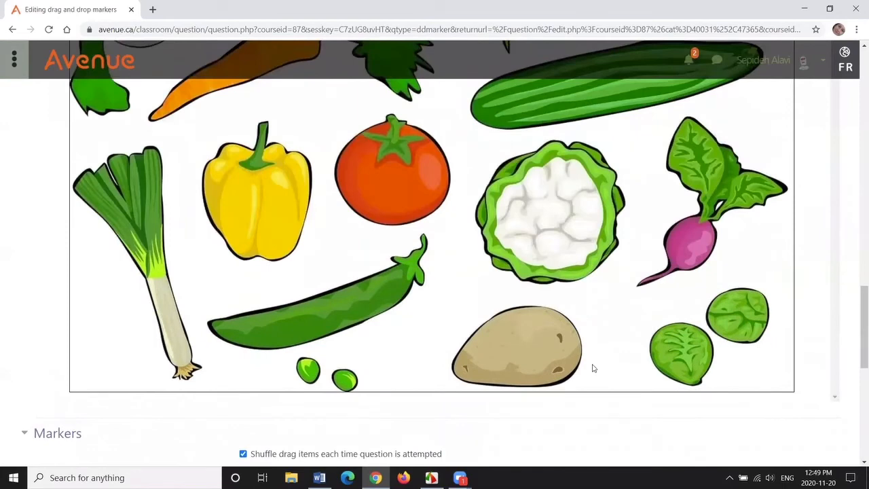
scroll(593, 367, "down", 1)
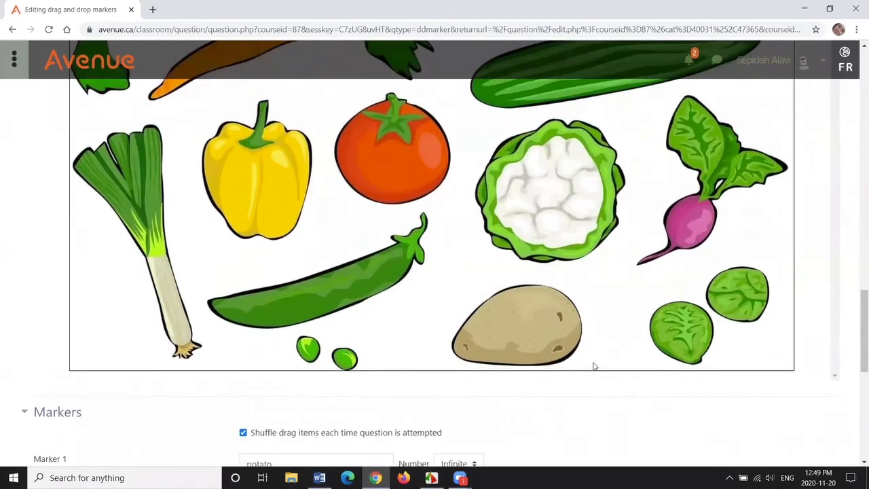
scroll(593, 367, "down", 2)
left_click(367, 410)
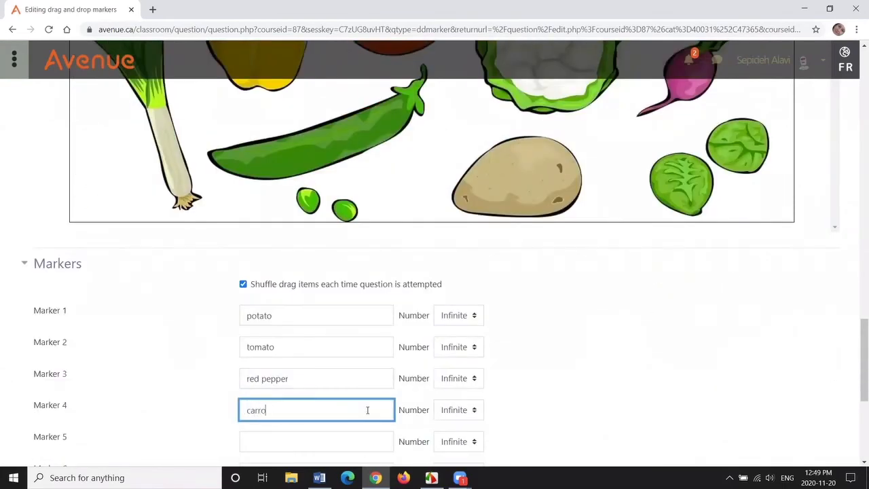
scroll(857, 370, "down", 3)
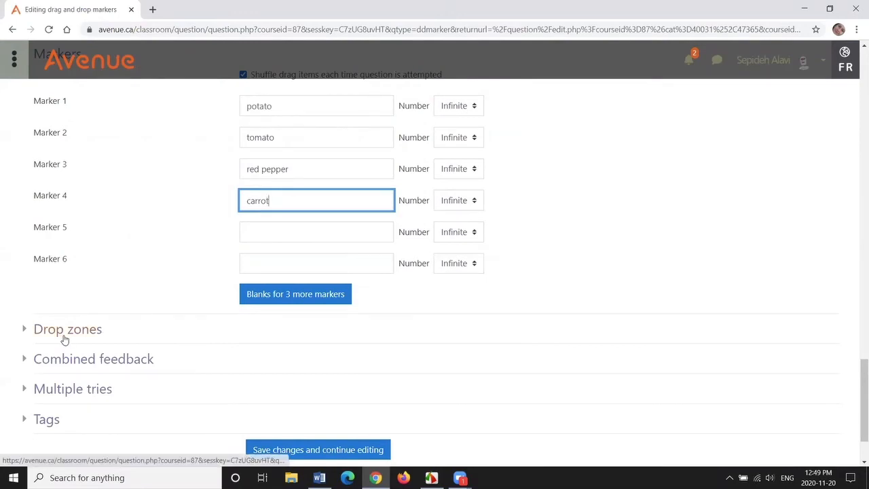
scroll(578, 357, "up", 2)
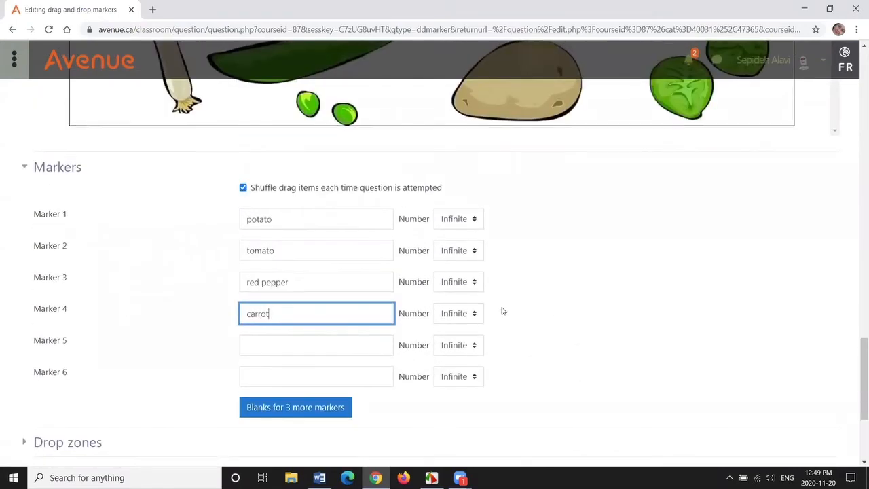
left_click(25, 168)
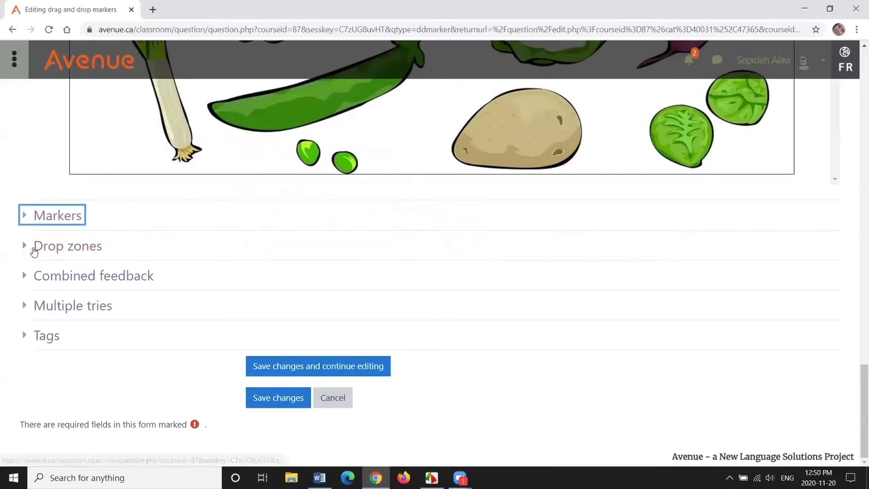
Set up drop zone 1 with the Rectangle shape and the potato marker
left_click(40, 247)
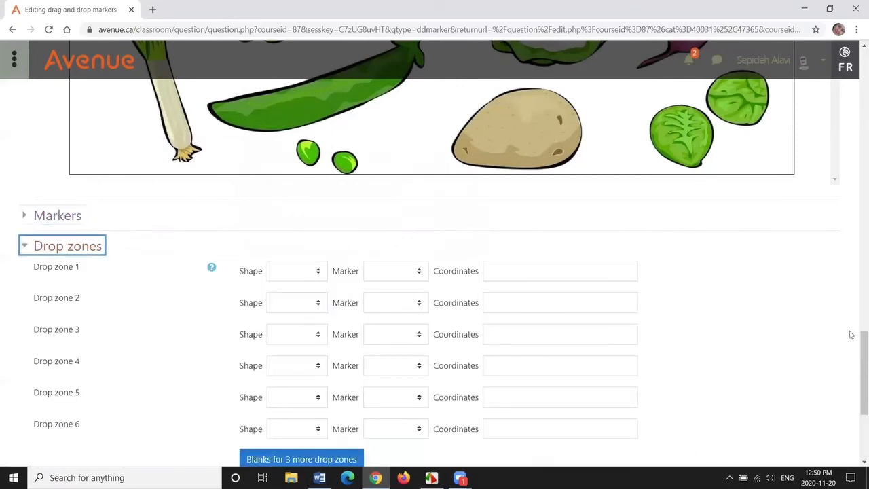
scroll(859, 339, "up", 2)
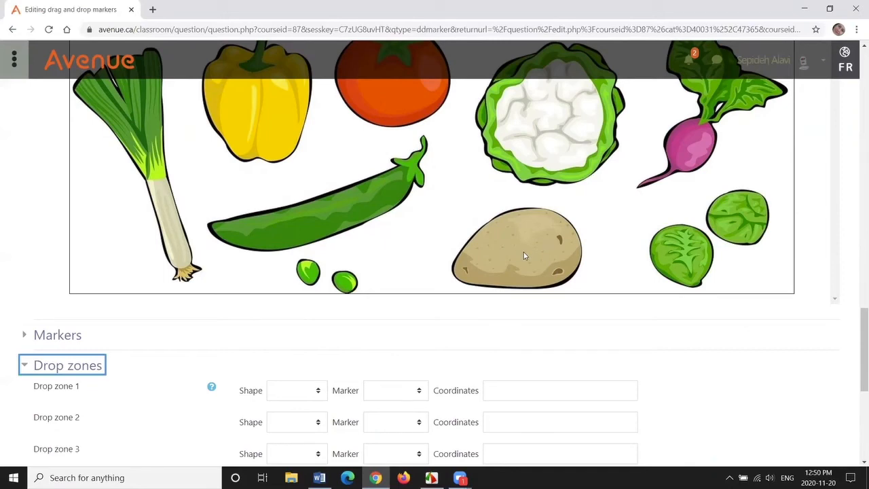
left_click(319, 392)
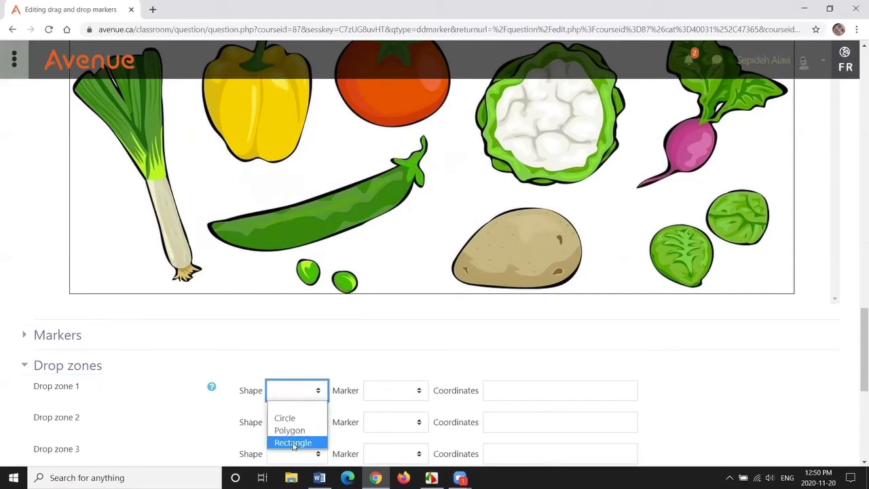
left_click(294, 443)
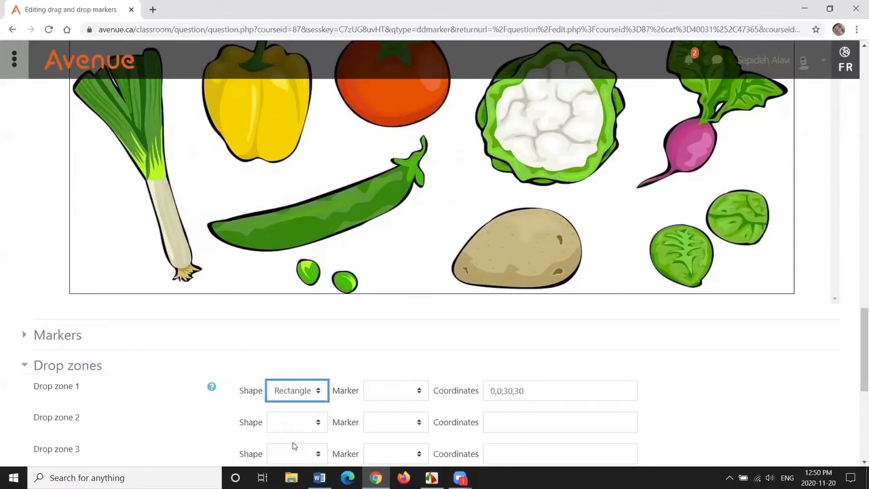
left_click(420, 393)
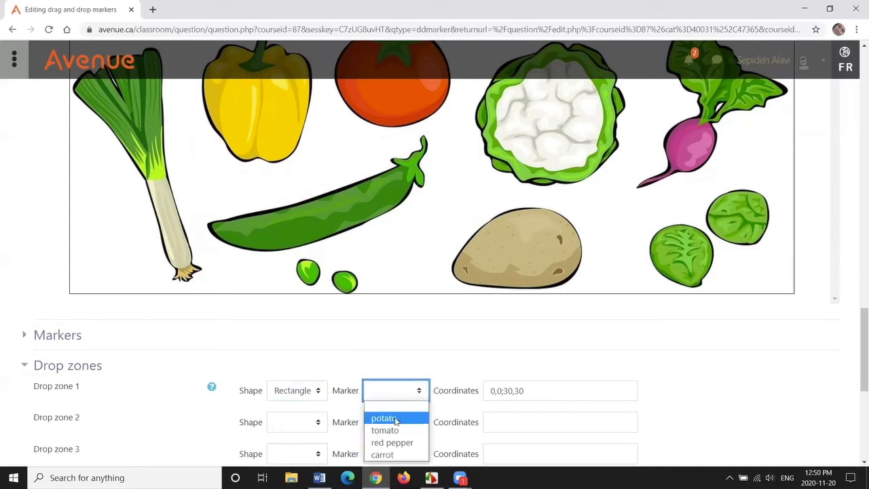
left_click(395, 420)
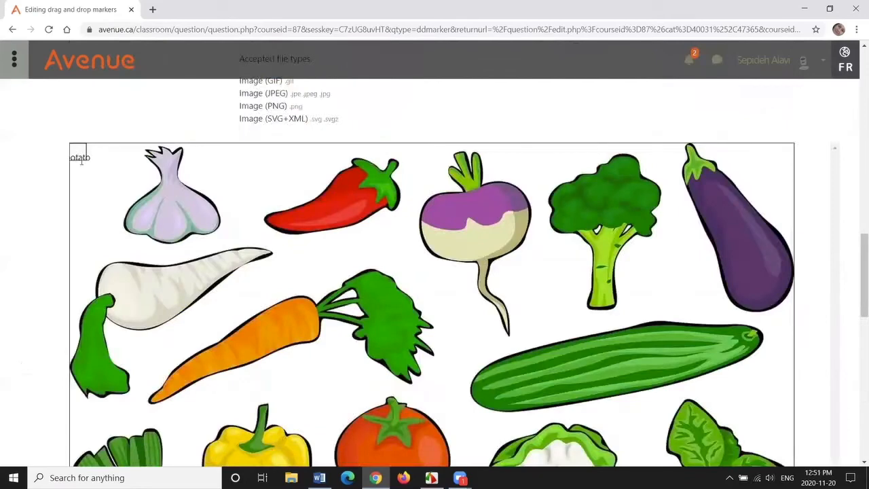
Move the potato drop zone onto the potato in the background image and resize its rectangle to enclose the whole potato
left_click(82, 160)
left_click_drag(84, 157, 336, 370)
scroll(636, 294, "down", 3)
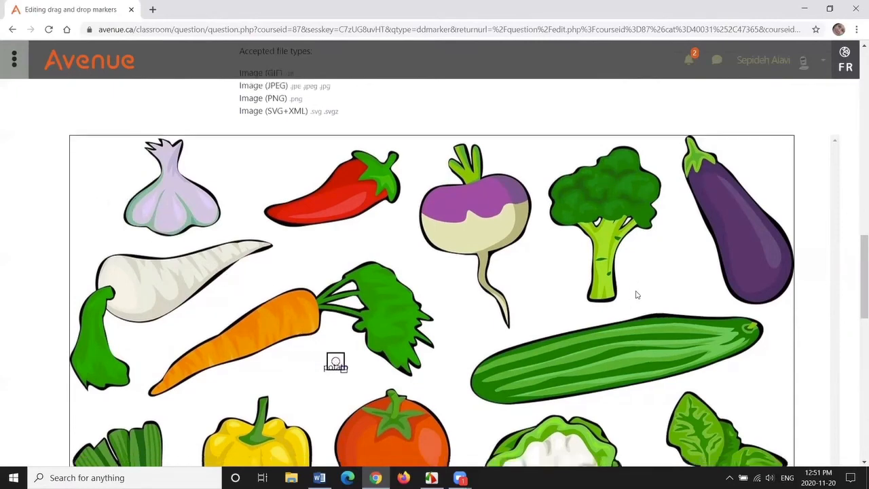
scroll(636, 294, "down", 1)
mouse_move(335, 143)
left_mouse_down()
mouse_move(471, 372)
mouse_move(515, 394)
left_mouse_up()
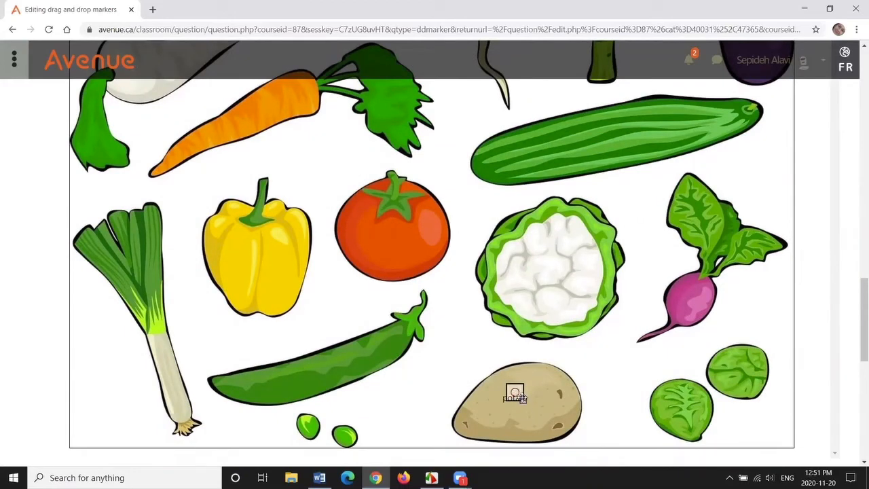
left_click_drag(523, 400, 531, 404)
left_click_drag(548, 416, 595, 442)
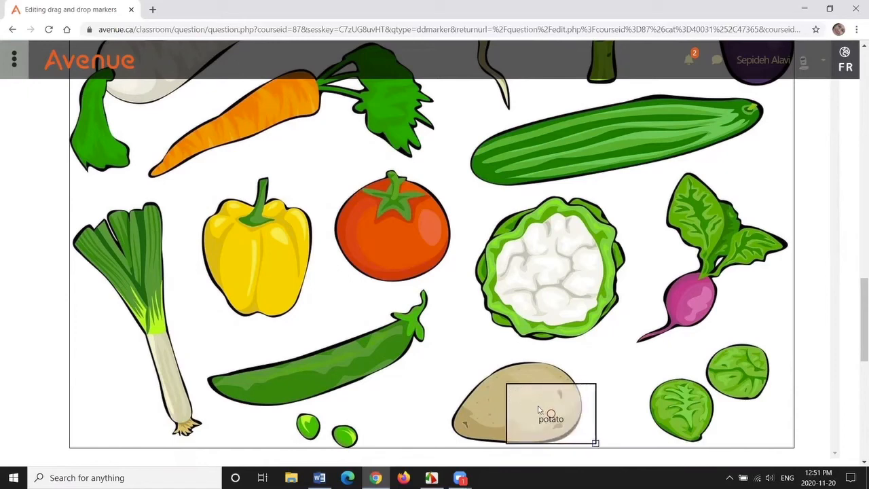
left_click_drag(551, 415, 488, 389)
left_click_drag(533, 416, 588, 445)
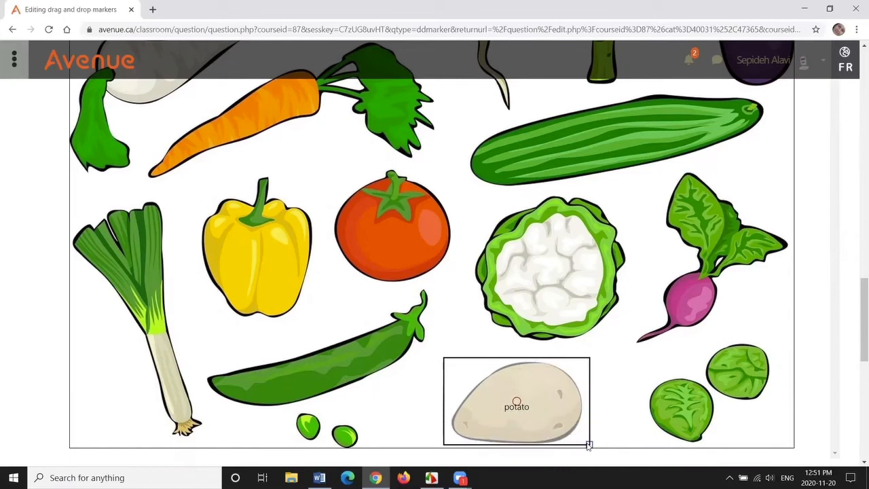
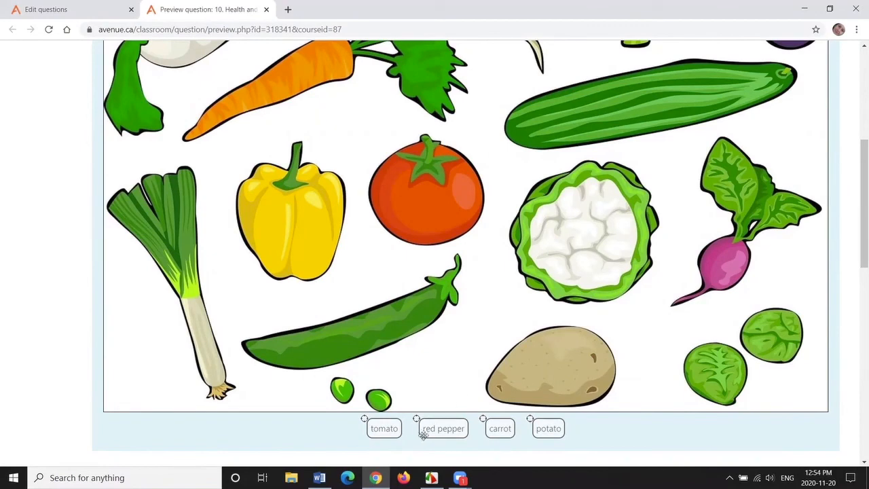
Try extra red pepper markers on the cauliflower and leek in the question preview, and submit the attempt to review its marking
left_click_drag(432, 430, 571, 222)
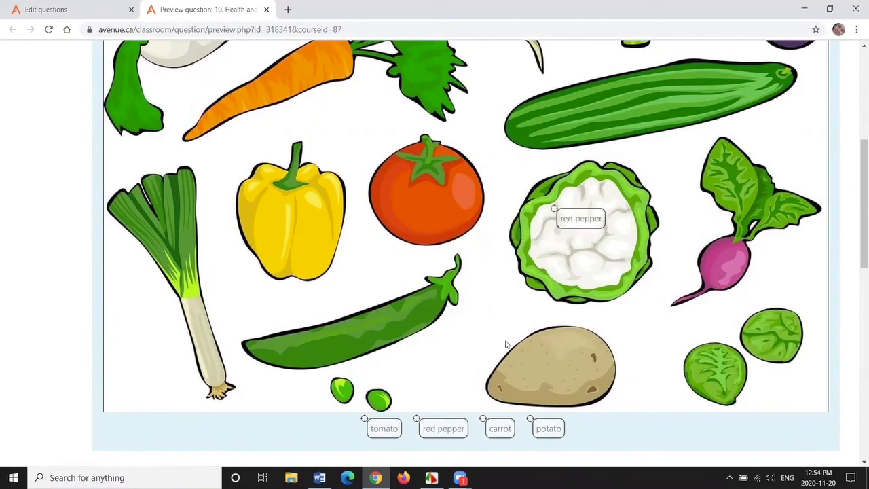
left_click_drag(435, 427, 184, 255)
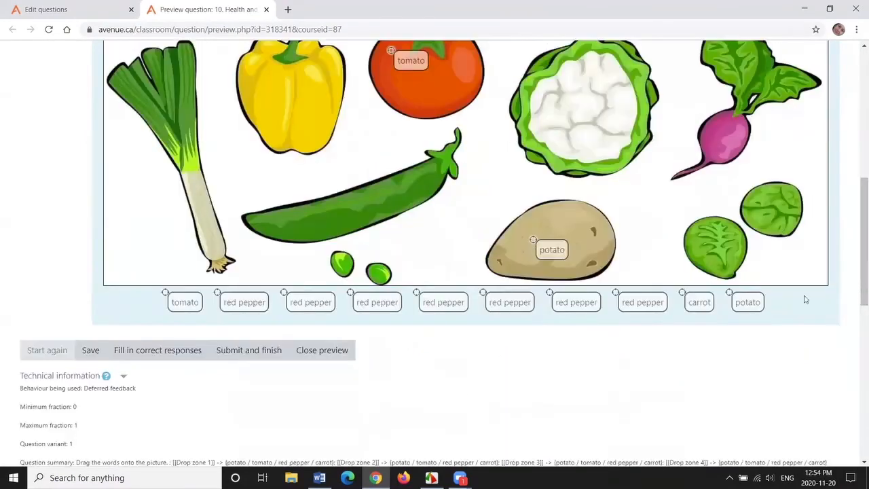
left_click(266, 354)
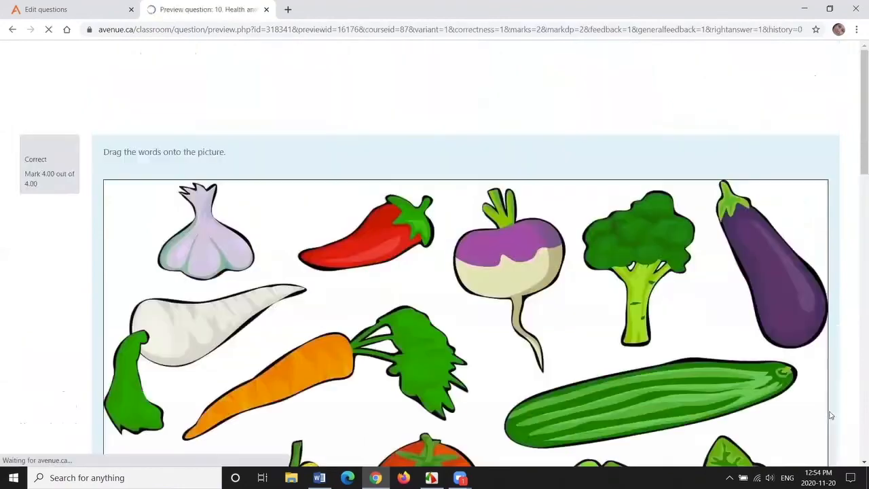
scroll(856, 142, "down", 2)
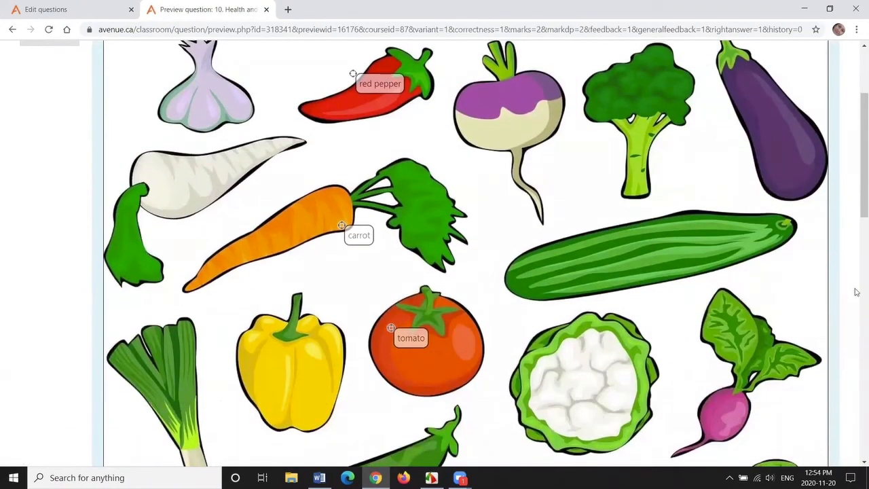
Review the marked vegetable markers attempt and its feedback in the question preview, and close the preview
scroll(857, 204, "down", 3)
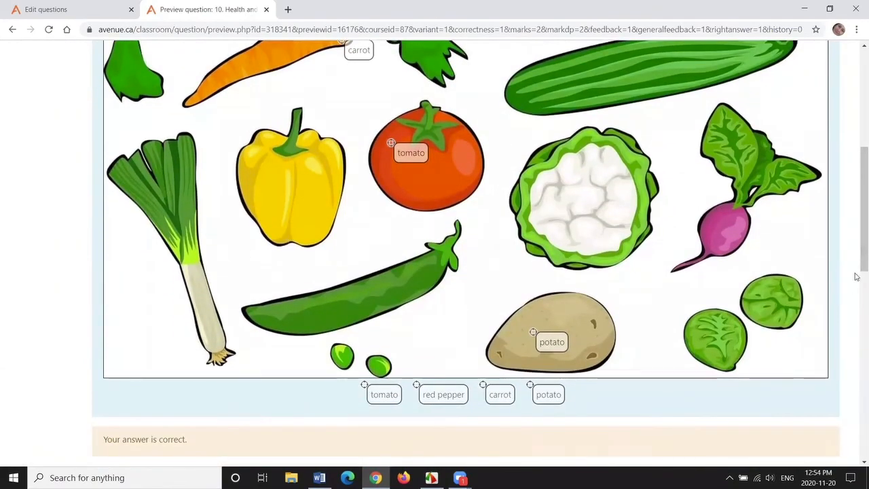
scroll(857, 188, "down", 3)
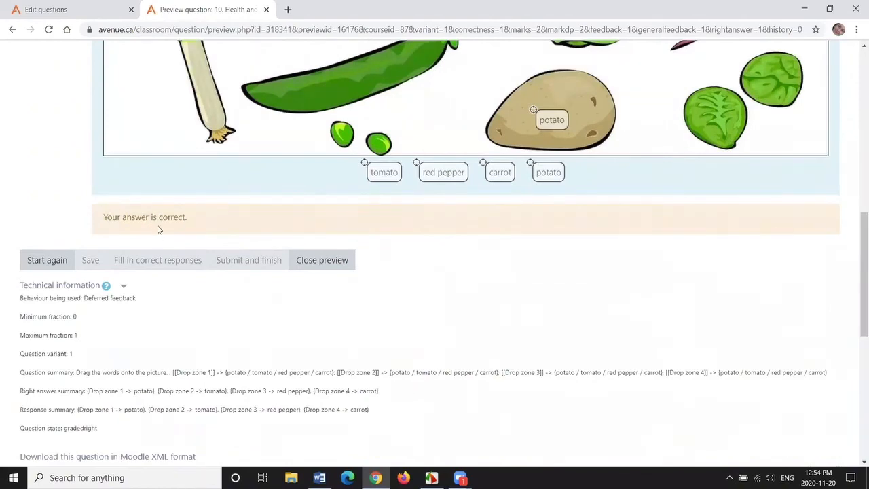
scroll(403, 305, "up", 4)
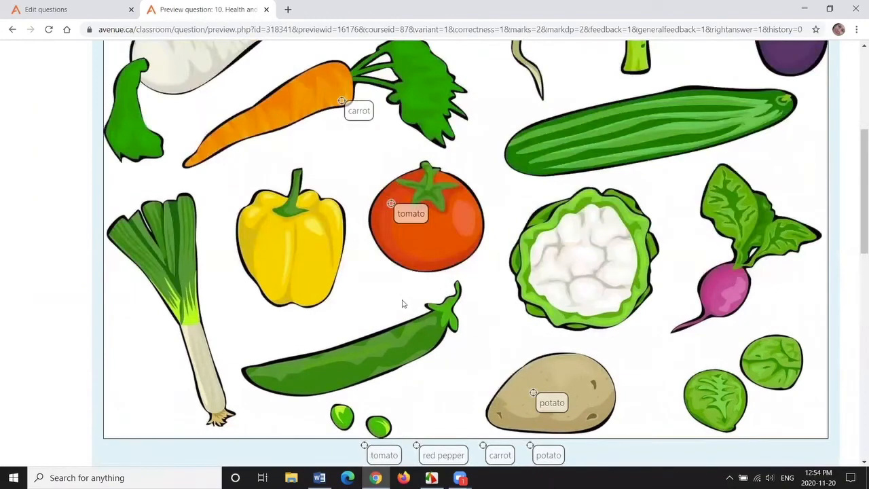
scroll(402, 303, "up", 2)
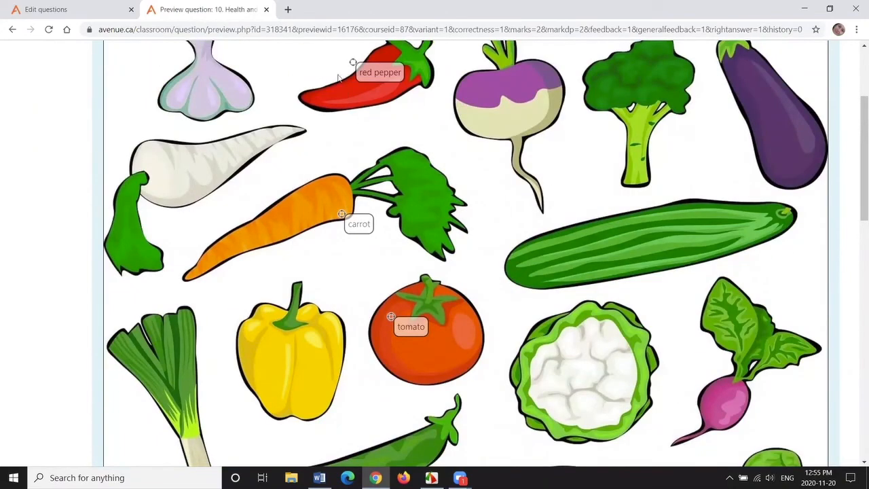
key("ctrl+w")
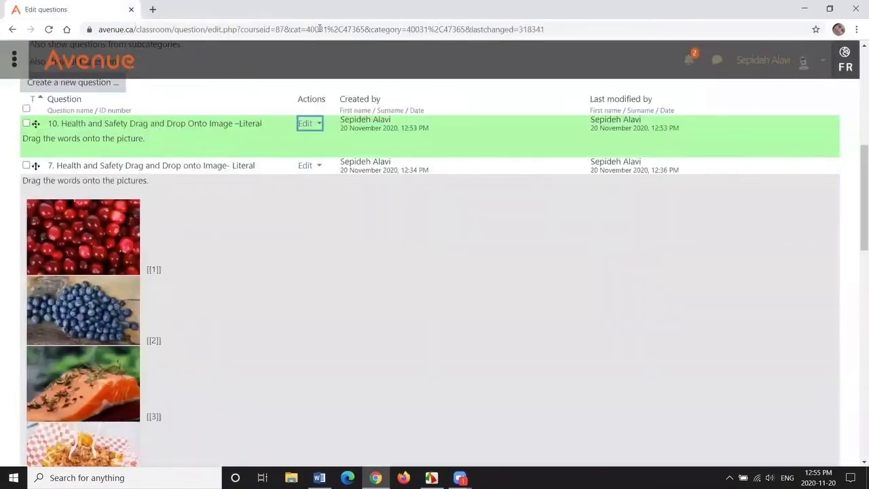
Create a new question of the "Drag and drop onto image" type in the question bank
left_click_drag(856, 249, 856, 201)
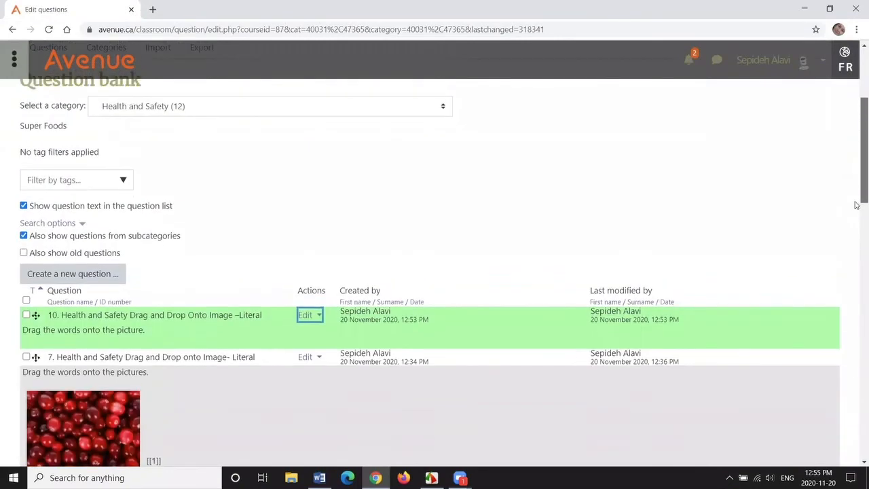
left_click(74, 274)
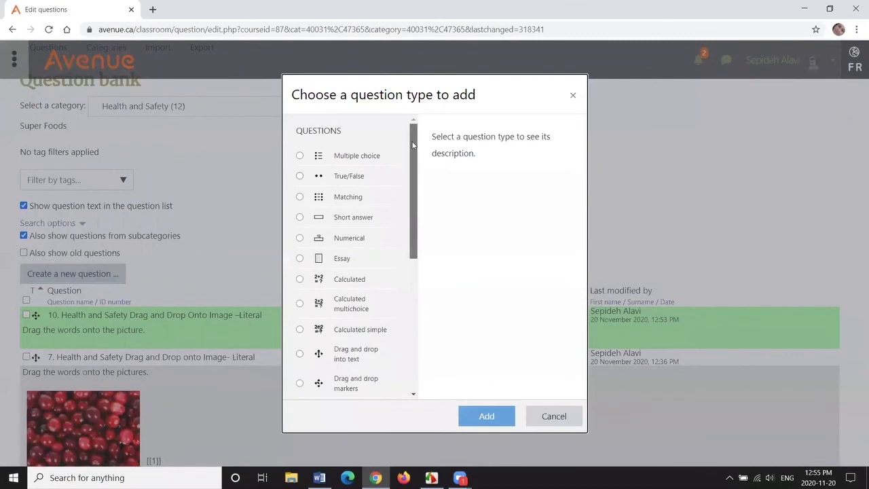
left_click_drag(412, 141, 415, 193)
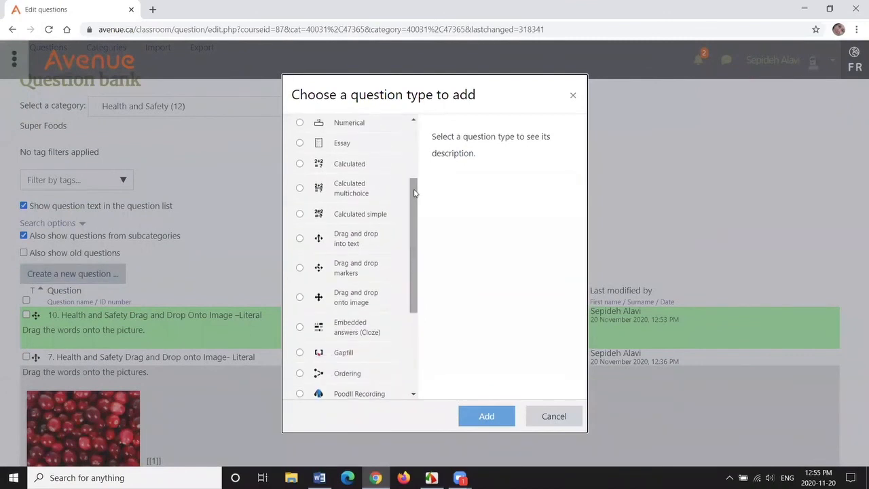
left_click(350, 301)
left_click(486, 415)
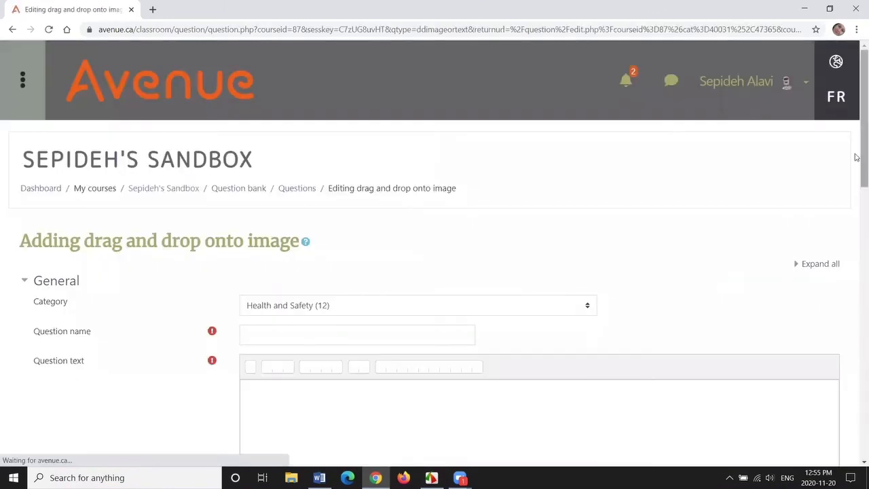
Copy the question 10 title from the Super Foods Quiz document in Word into the question name and prefix it with "14."
scroll(856, 157, "down", 2)
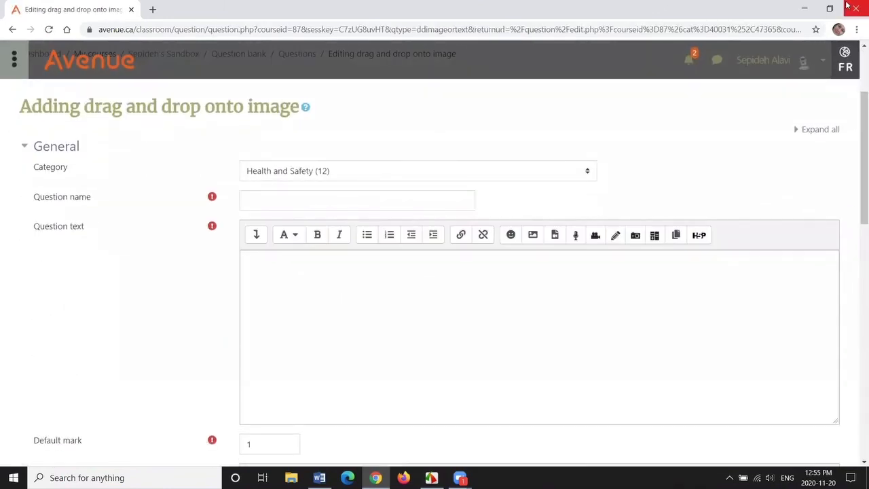
left_click(831, 10)
left_click(144, 289)
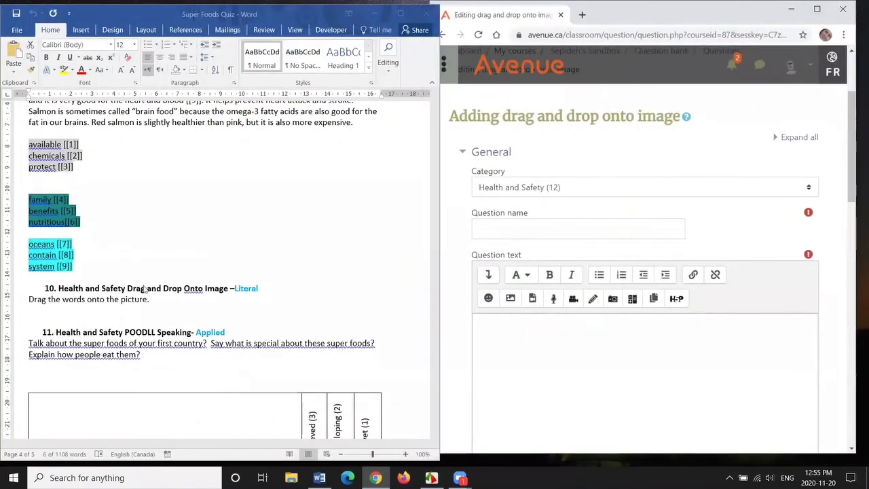
triple_click(144, 289)
key("ctrl+c")
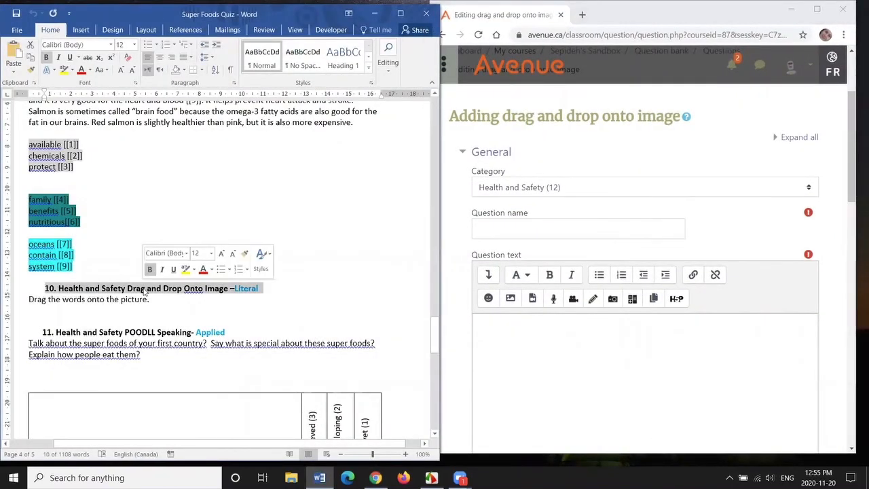
left_click(580, 228)
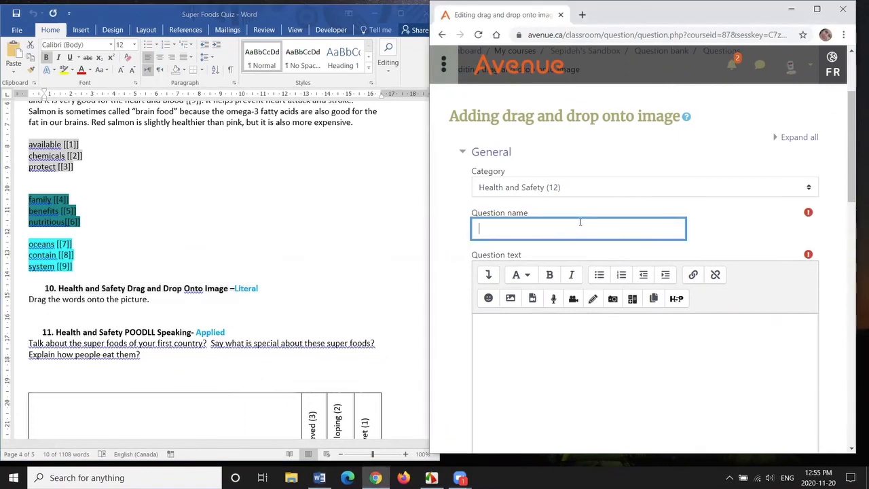
key("ctrl+v")
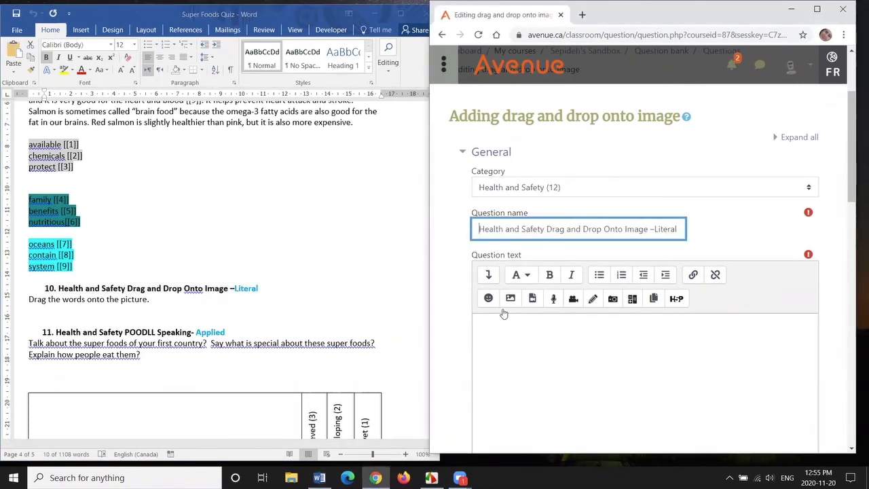
type("14")
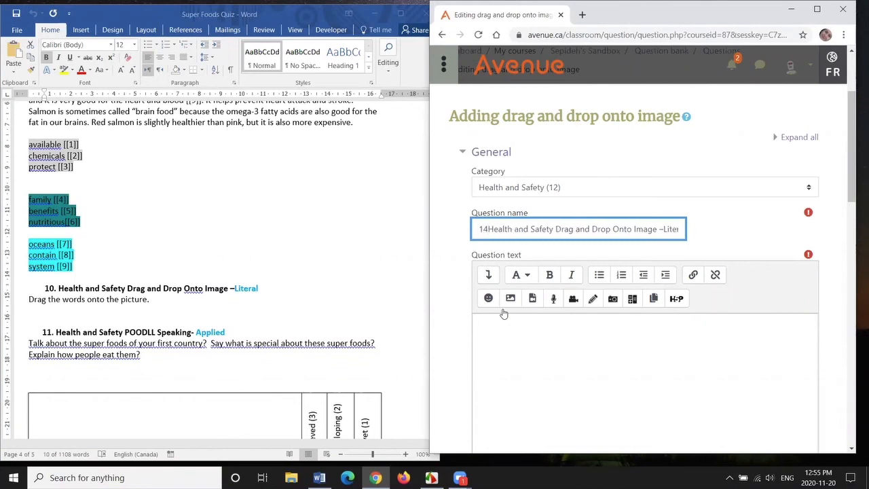
type(".")
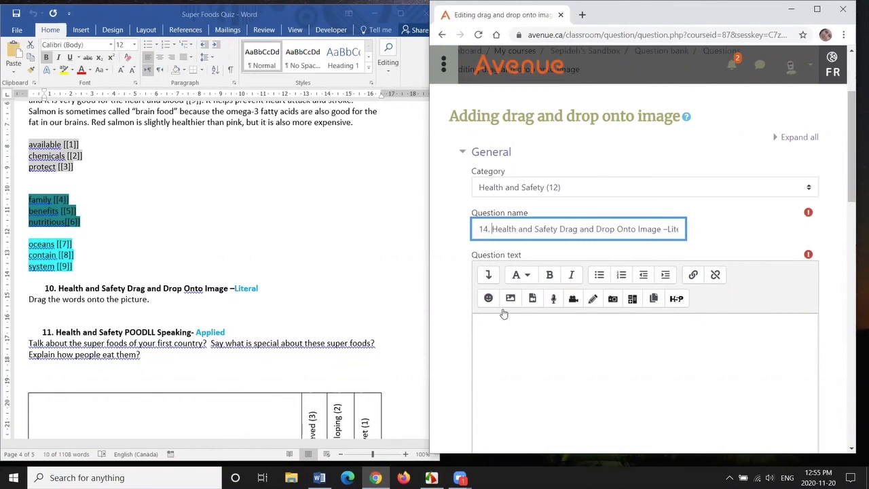
Copy the instruction "Drag the words onto the picture." from the Word document into the question text
left_click(97, 305)
triple_click(97, 305)
key("ctrl+c")
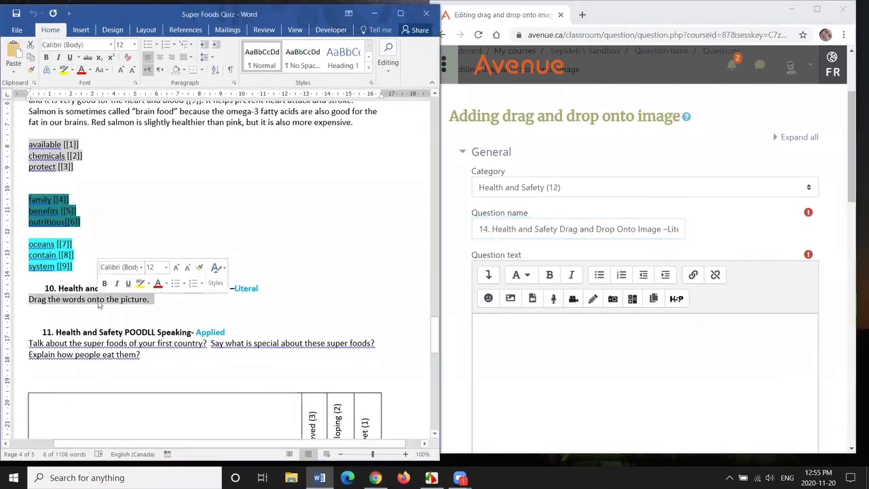
left_click(492, 343)
key("ctrl+v")
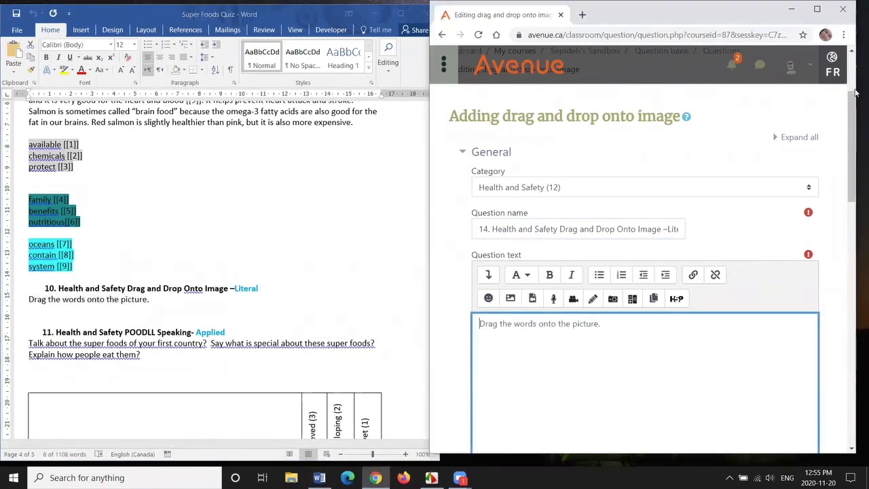
Maximize the browser window and upload vegetables.jpg as the question's background image
left_click(816, 9)
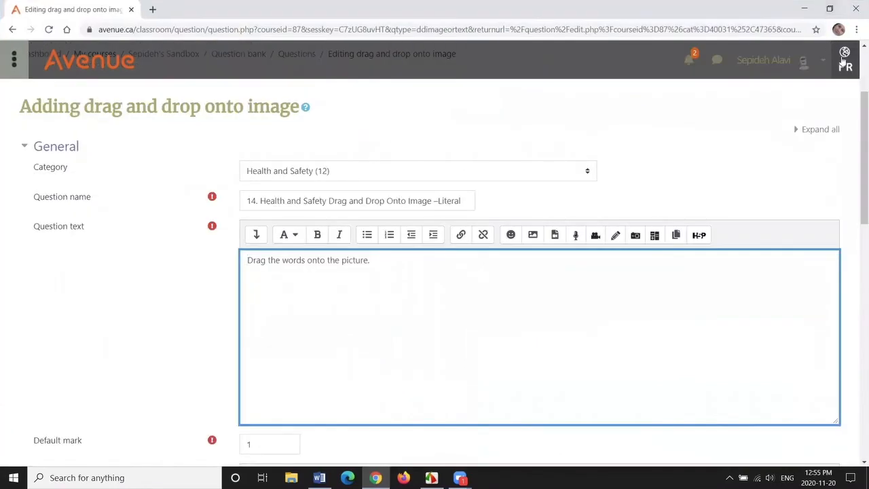
left_click_drag(856, 113, 856, 275)
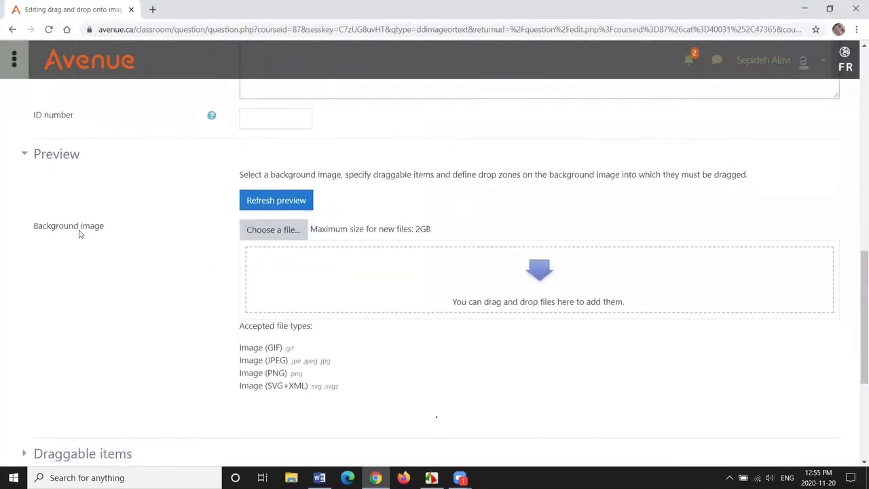
left_click(272, 234)
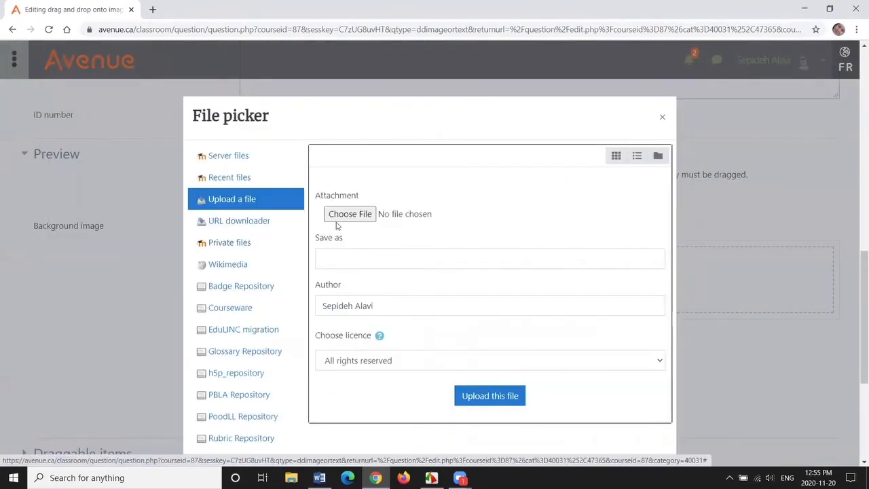
left_click(349, 216)
left_click(620, 85)
left_click(754, 448)
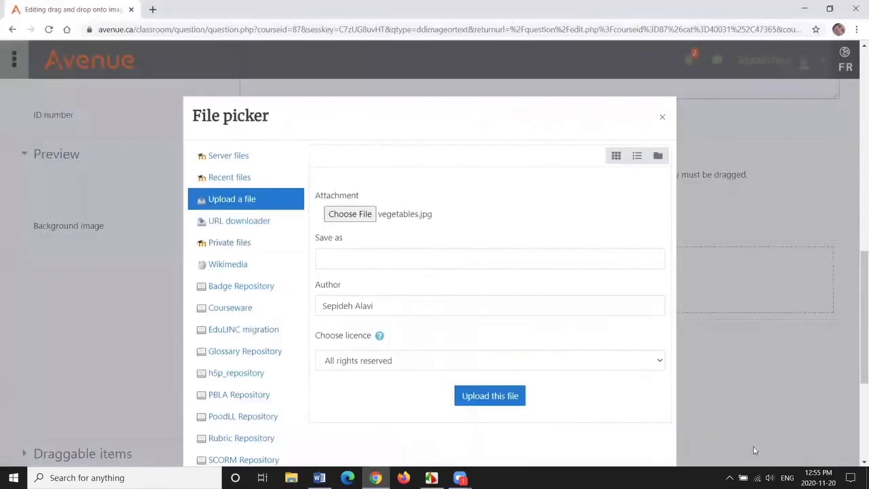
left_click(486, 394)
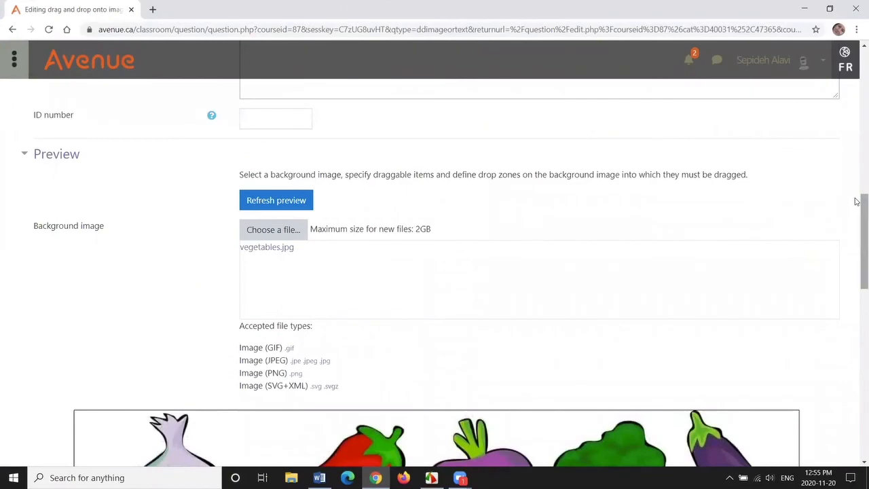
Expand the draggable items settings and enable shuffling of the drag items on each attempt
left_click_drag(857, 206, 858, 351)
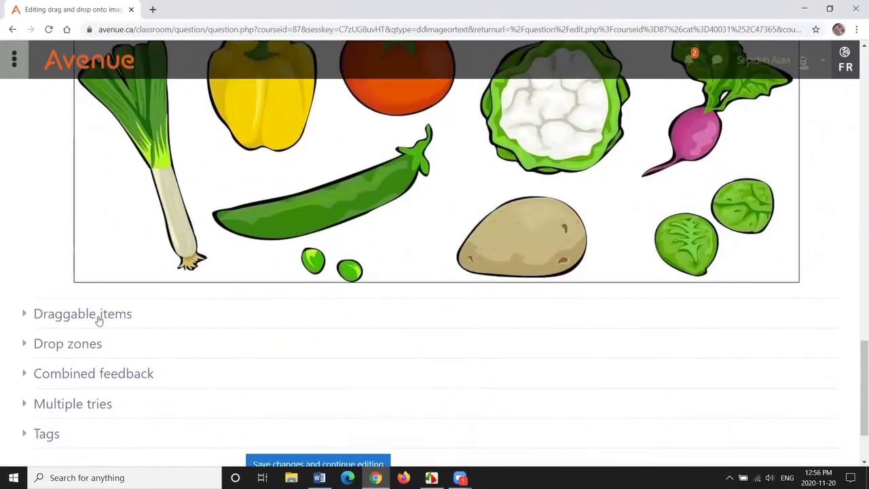
left_click(98, 318)
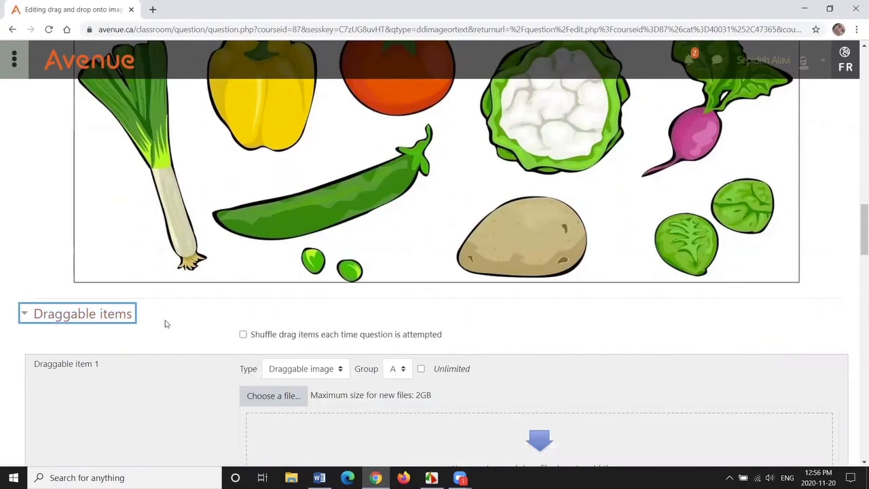
left_click(243, 334)
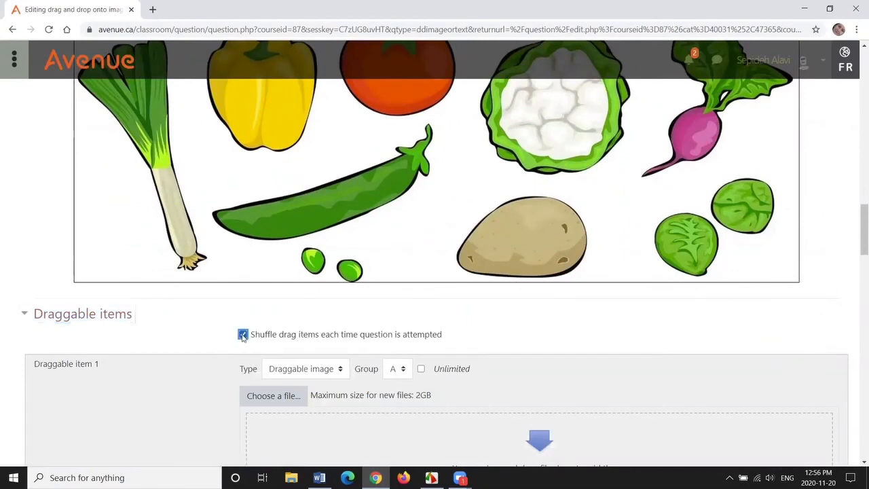
Set draggable item 1 to Draggable text with the text "potato"
scroll(857, 245, "down", 3)
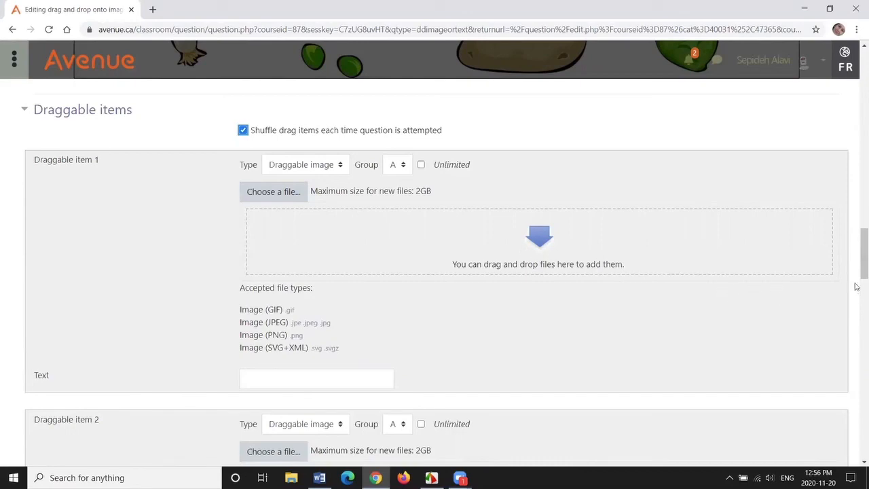
scroll(856, 276, "up", 4)
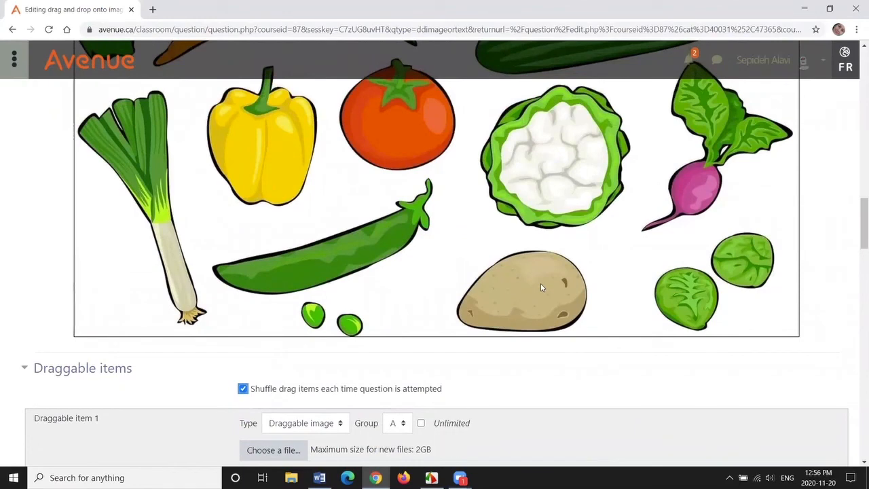
left_click_drag(858, 203, 857, 239)
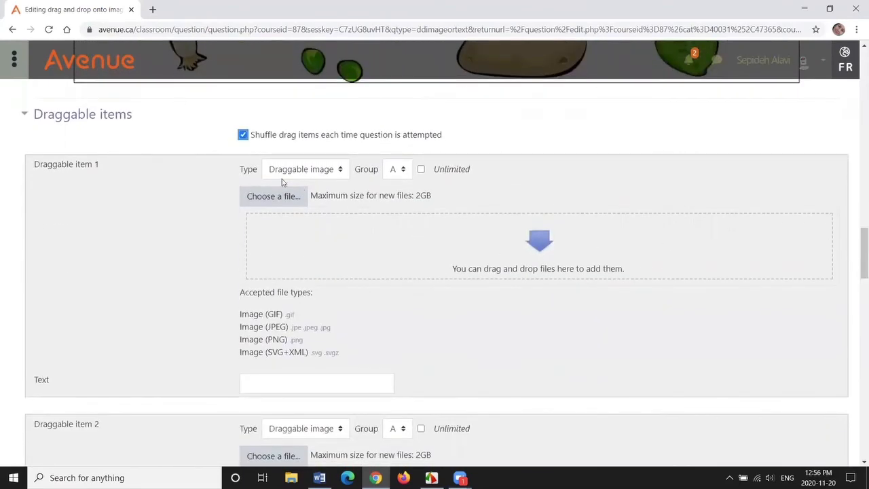
left_click(340, 170)
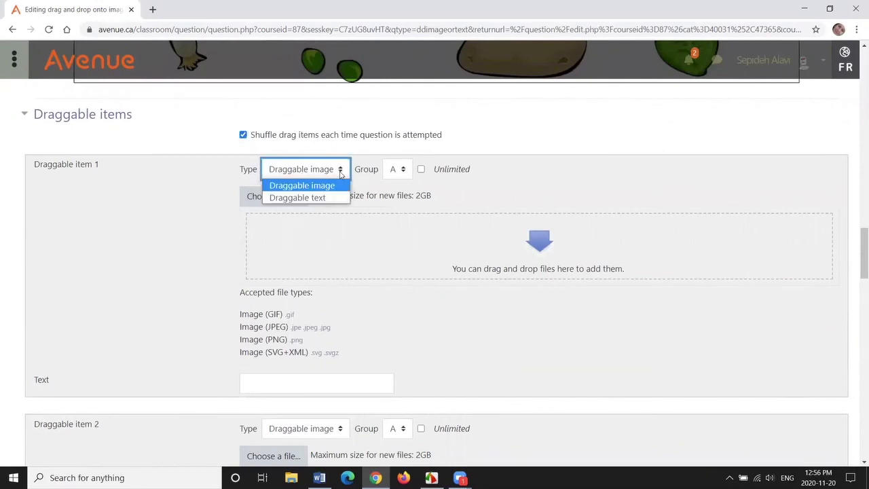
left_click(331, 196)
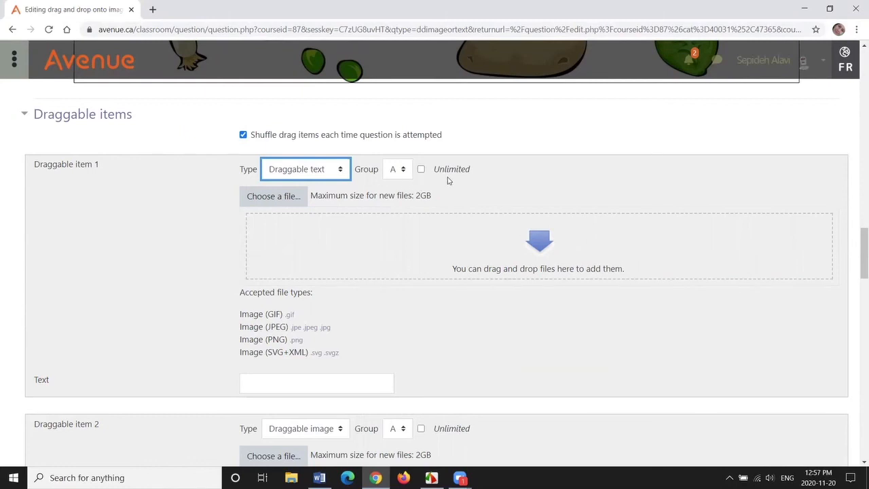
left_click(350, 381)
type("pc")
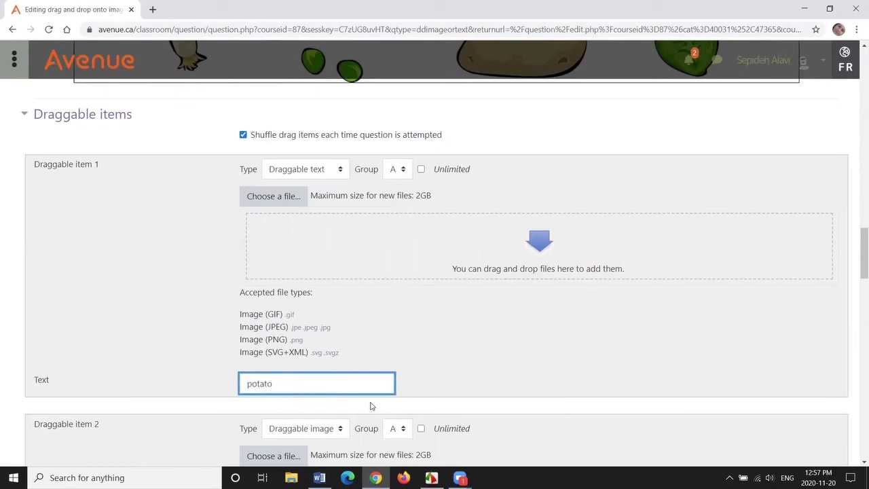
Set draggable item 2 to Draggable text with the text "tomato"
scroll(380, 394, "down", 3)
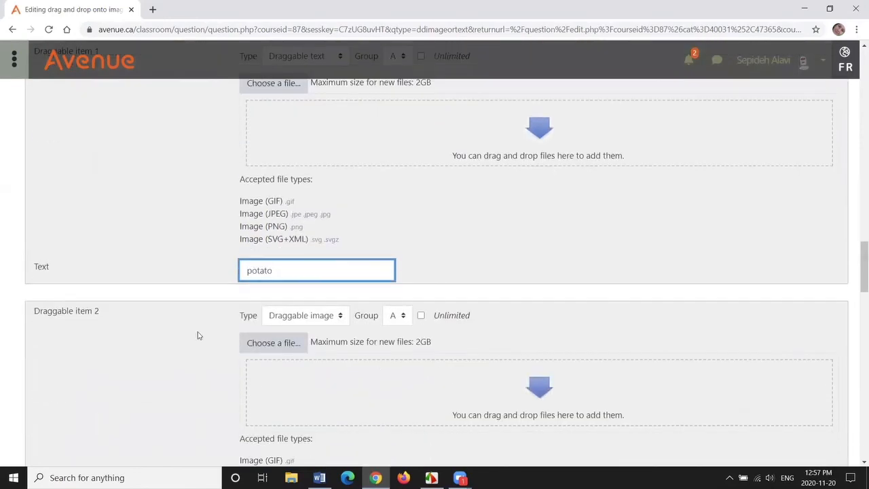
left_click(341, 317)
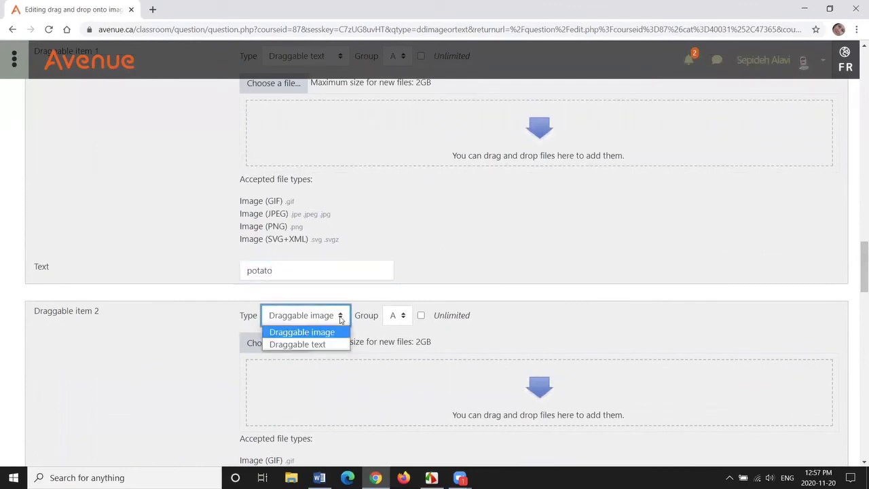
left_click(334, 344)
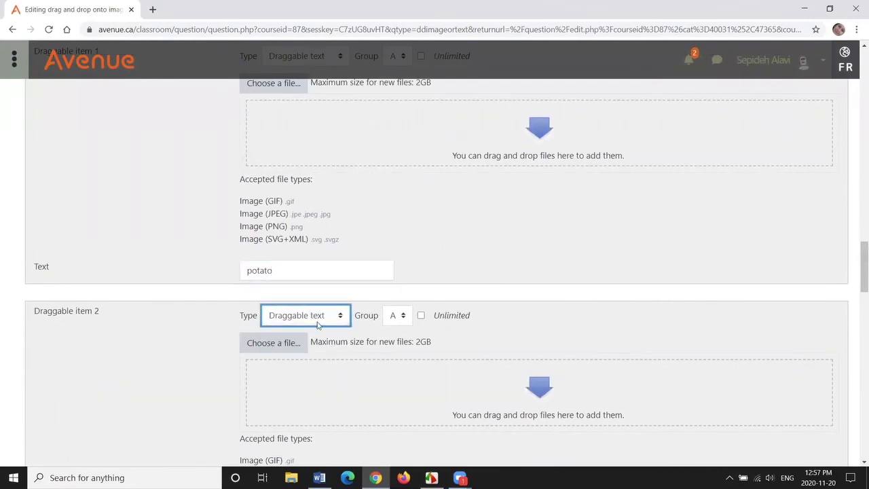
scroll(190, 360, "down", 3)
left_click(275, 357)
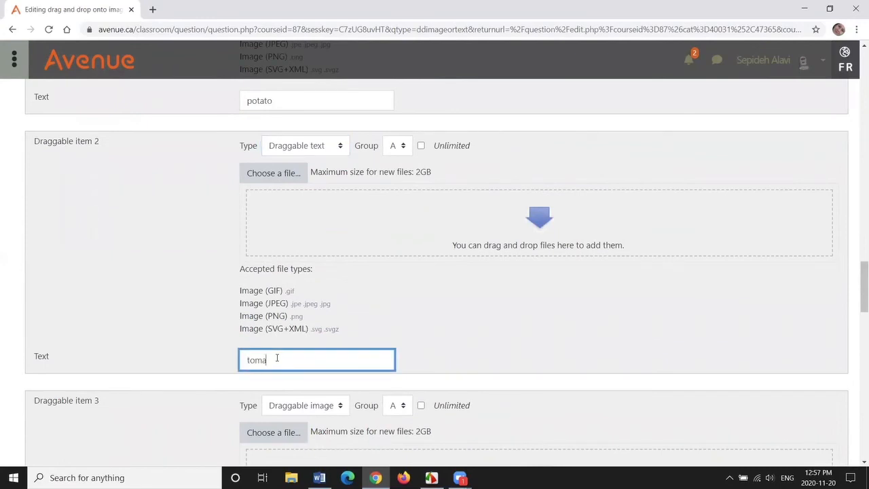
Set draggable item 3 to Draggable text with the text "pepper"
scroll(78, 318, "down", 3)
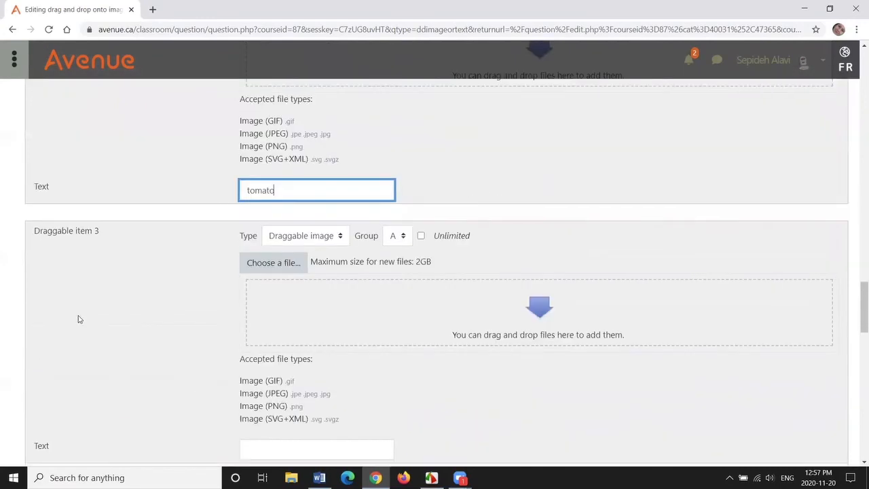
left_click(347, 237)
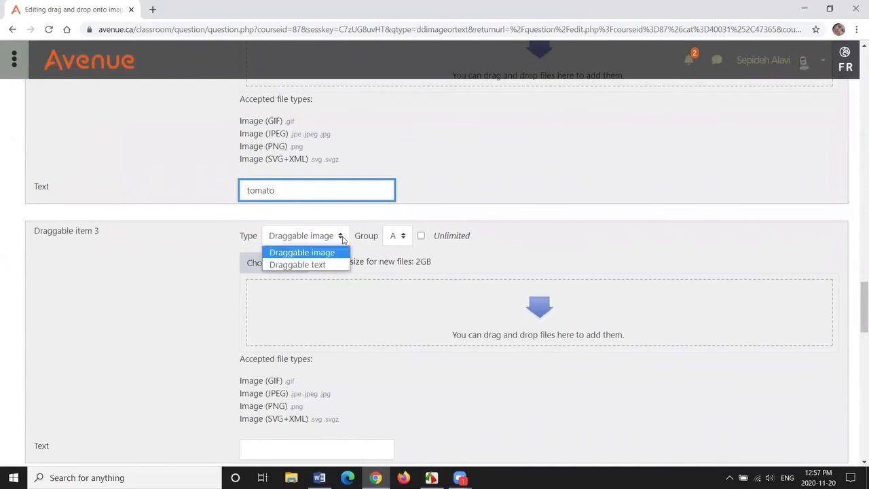
left_click(326, 264)
scroll(194, 316, "down", 3)
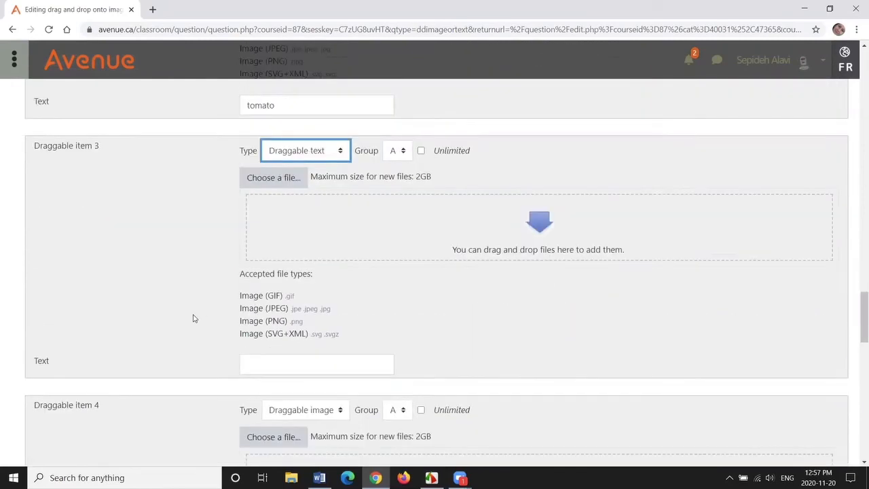
left_click(270, 279)
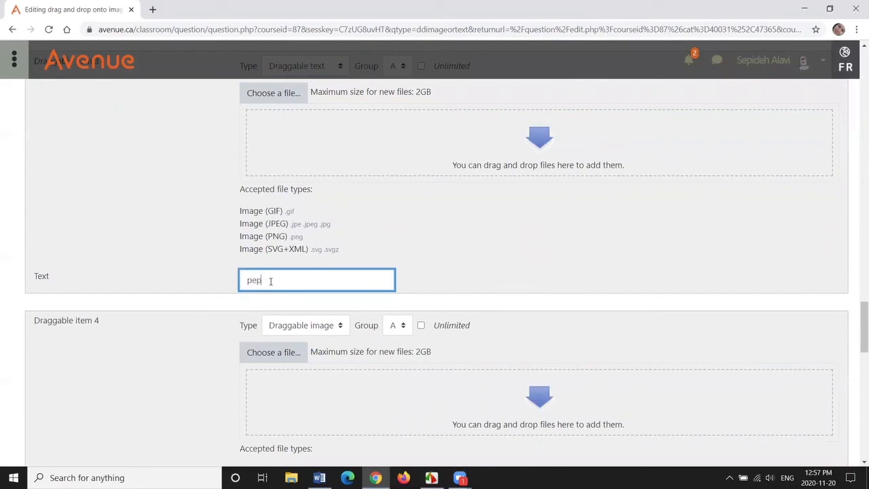
Set draggable item 4 to Draggable text with the text "eggplant"
scroll(204, 258, "down", 2)
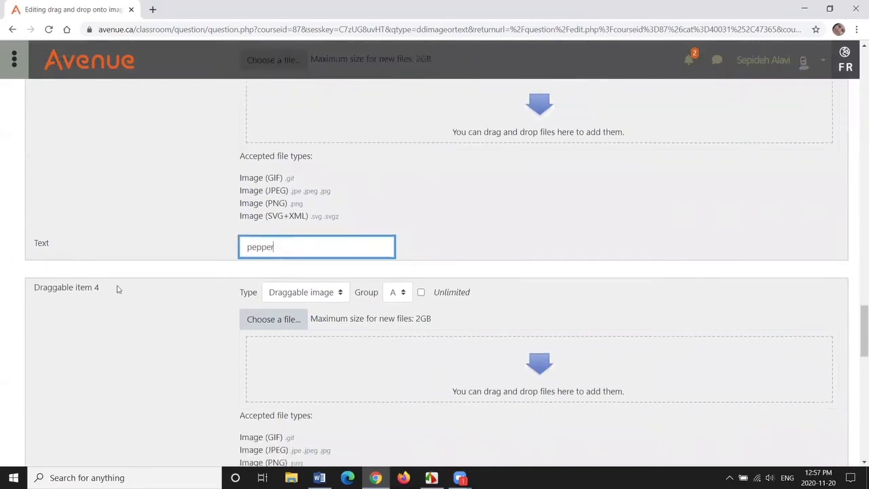
left_click(341, 218)
left_click(331, 241)
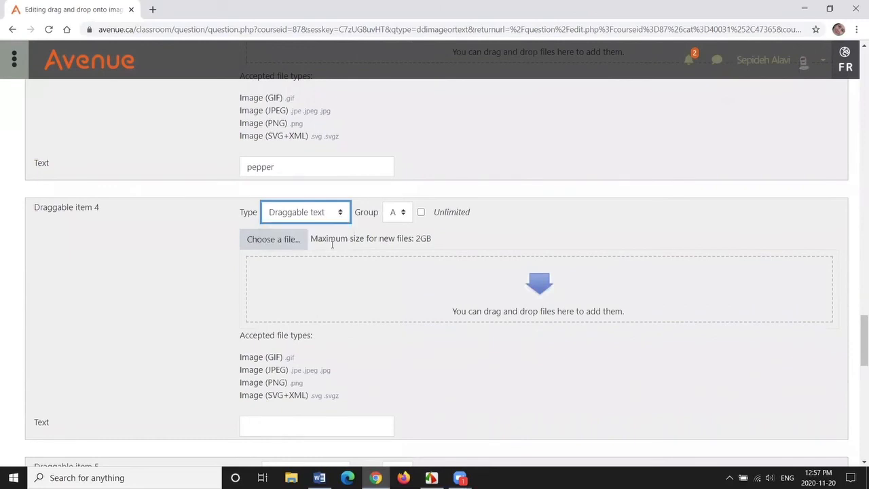
scroll(404, 314, "down", 2)
left_click(362, 317)
type("eggpla")
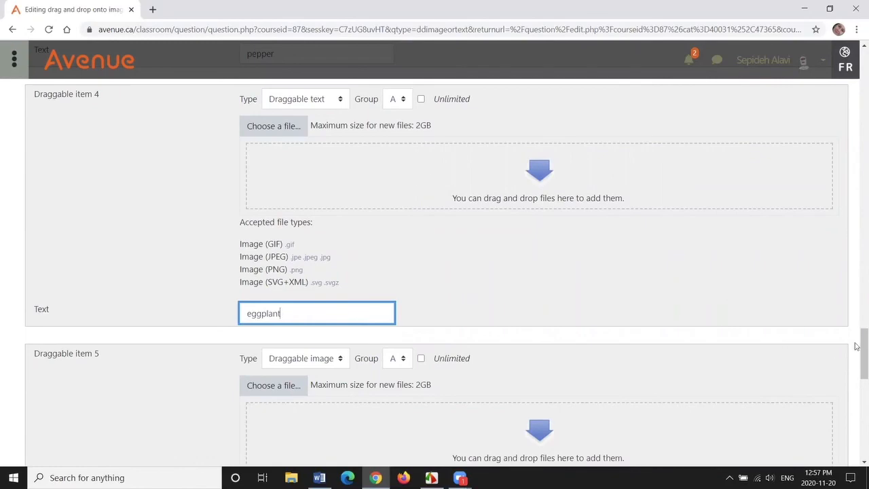
type("nt")
Collapse the draggable items section, expand the drop zones and assign potato to drop zone 1
scroll(855, 345, "down", 6)
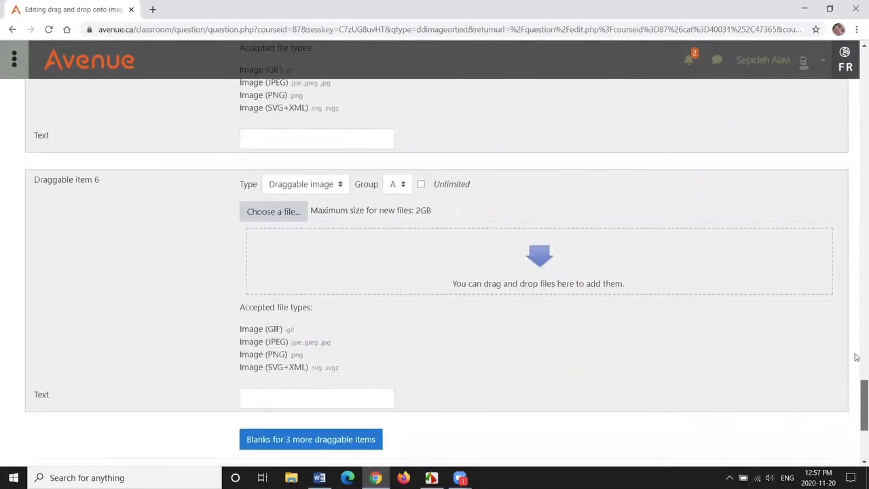
scroll(856, 358, "up", 18)
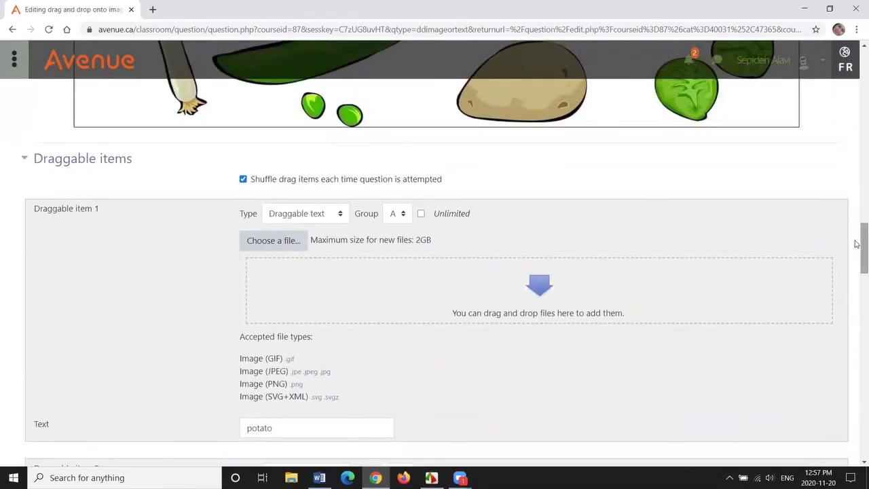
left_click(25, 161)
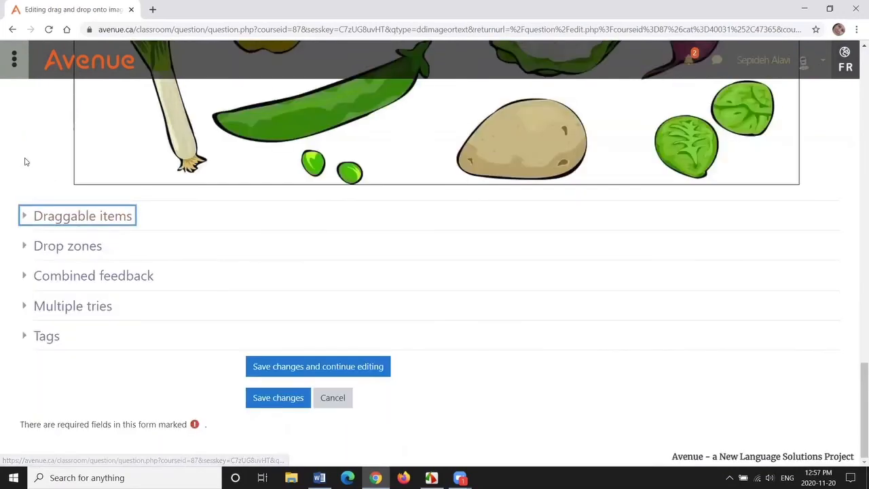
left_click(35, 248)
left_click(503, 271)
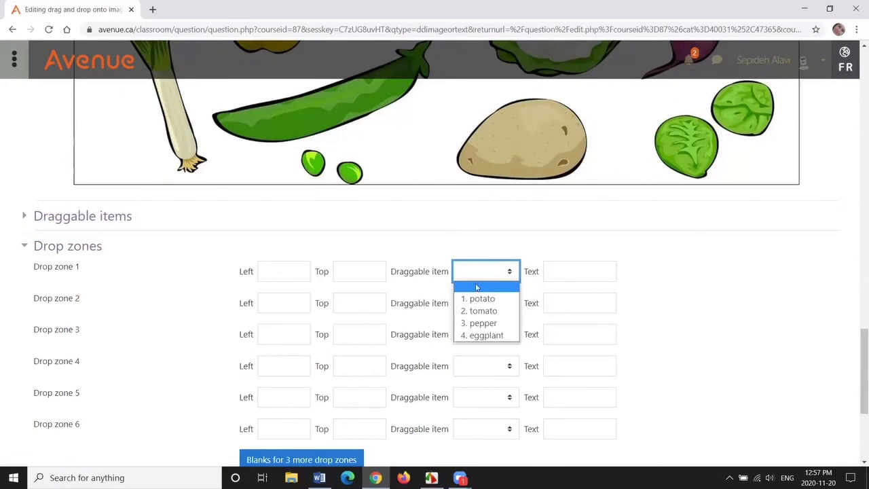
left_click(493, 299)
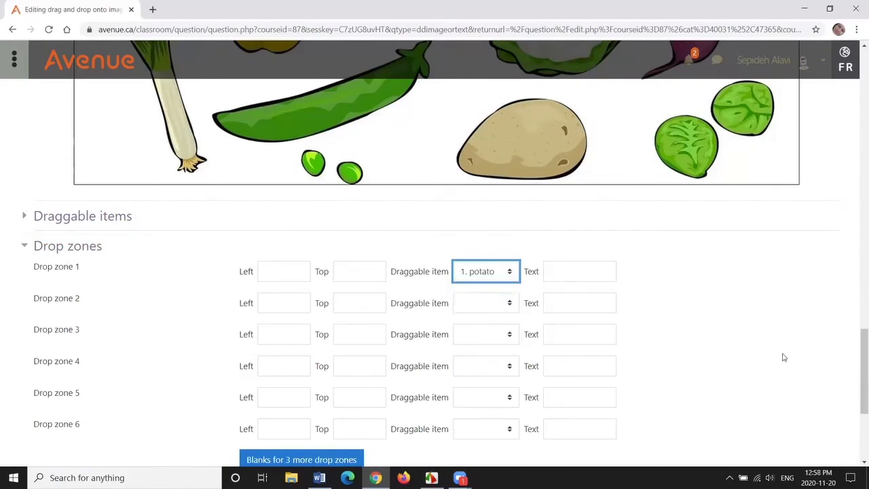
Place the potato label on the potato in the background image, at about left 769, top 849
left_click_drag(856, 384, 856, 294)
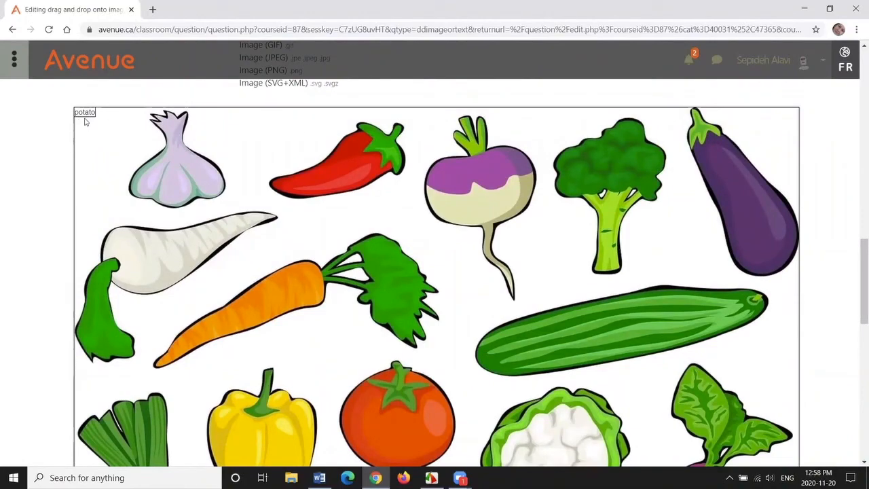
left_click_drag(85, 113, 458, 404)
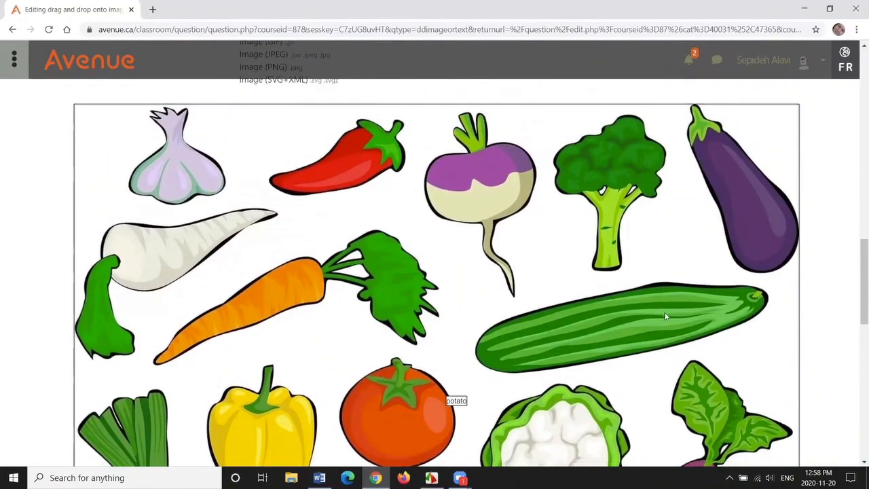
scroll(665, 316, "down", 2)
left_click_drag(449, 234, 519, 425)
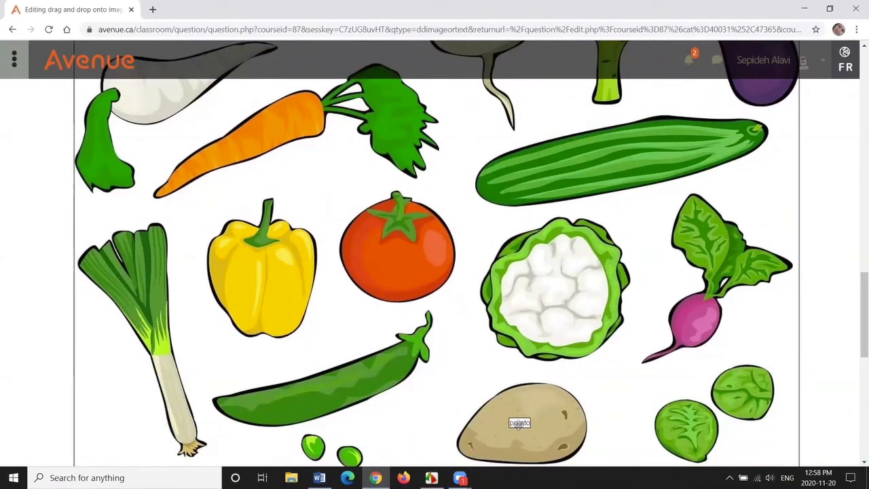
Assign tomato to drop zone 2 and place its label on the tomato, at about left 552, top 537
left_click_drag(857, 313, 857, 382)
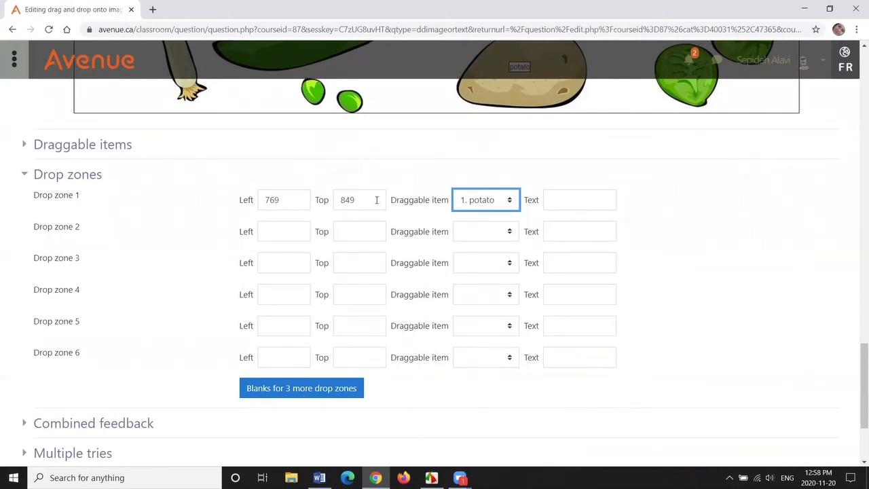
left_click(513, 234)
left_click(495, 271)
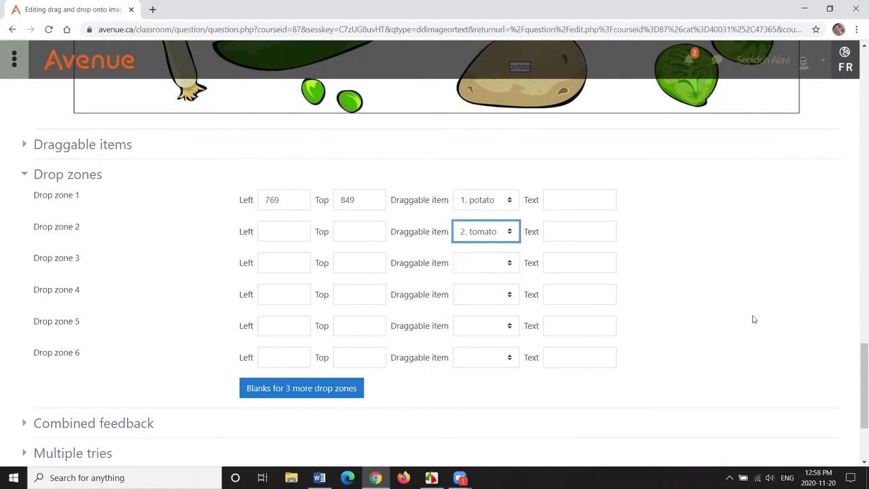
scroll(748, 332, "up", 10)
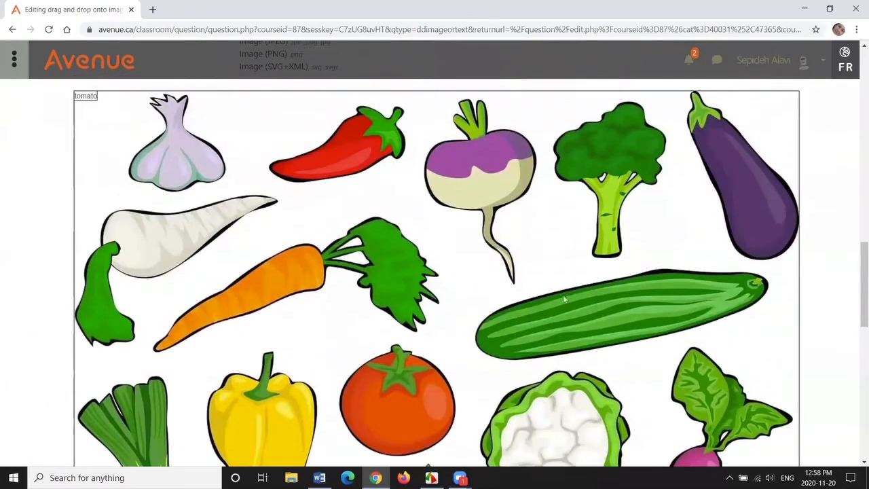
left_click_drag(87, 97, 404, 402)
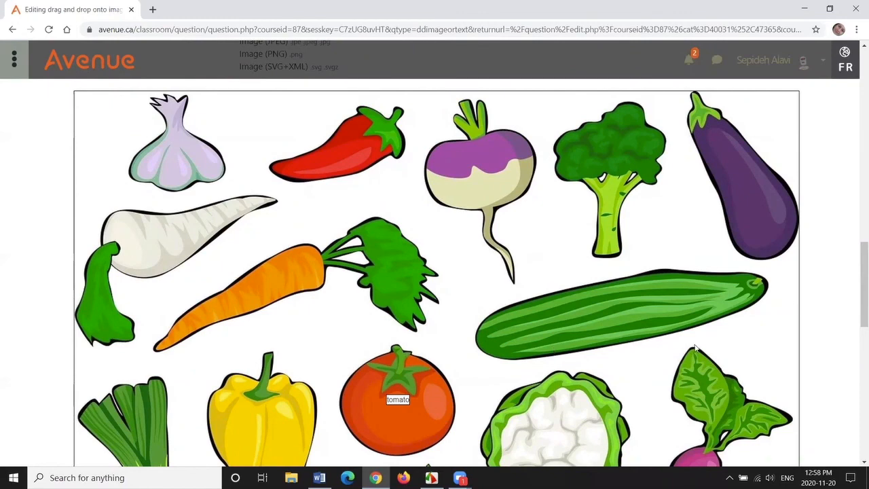
Assign pepper to drop zone 3 and place its label on the red pepper, at about left 467, top 92
scroll(809, 312, "down", 1)
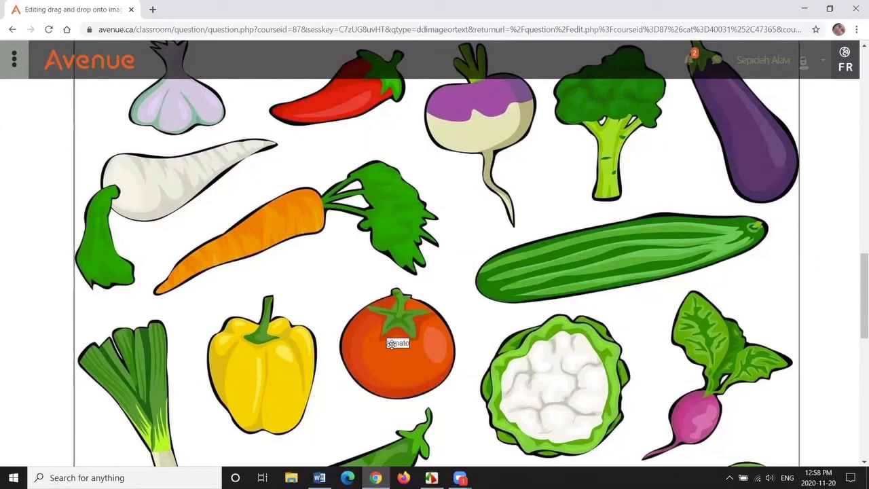
scroll(857, 347, "down", 1)
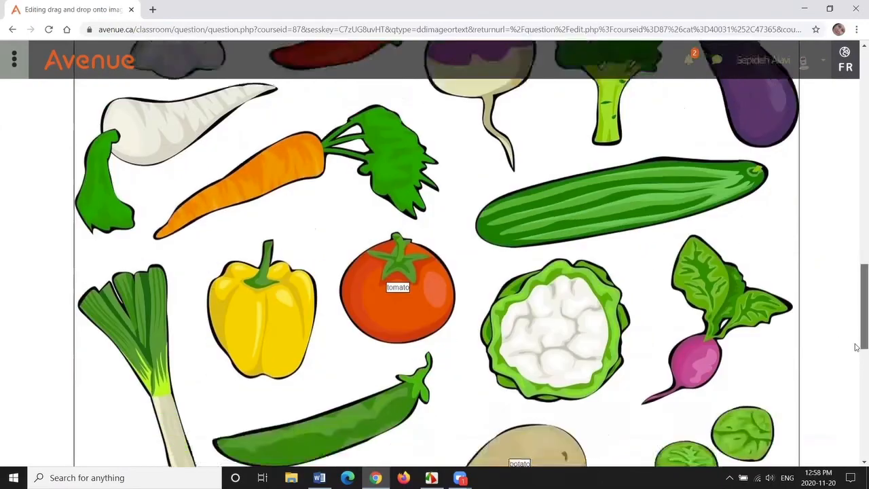
scroll(857, 347, "down", 6)
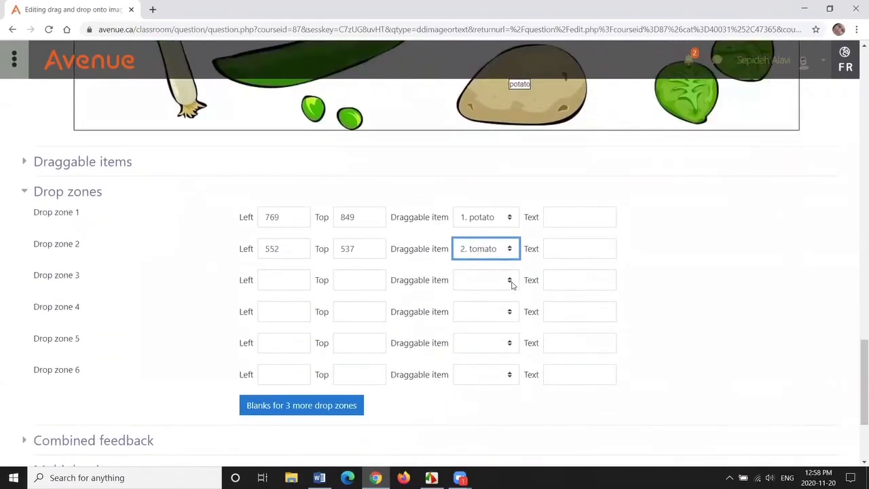
left_click(513, 285)
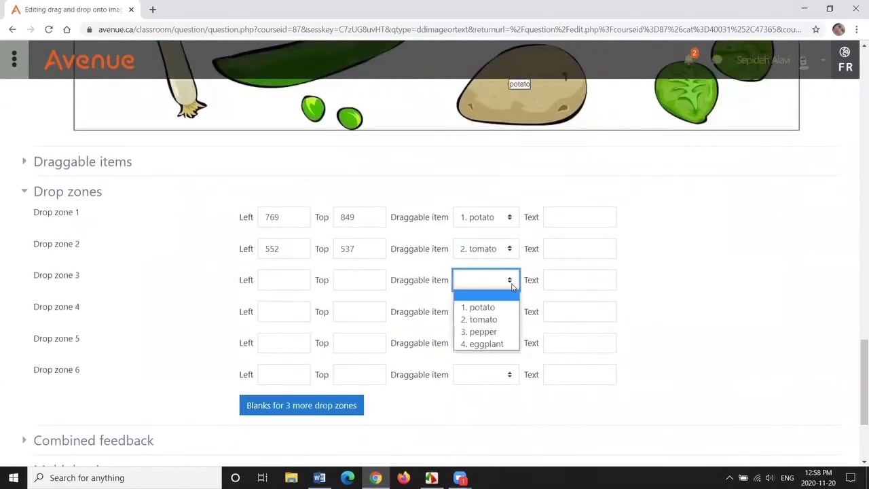
left_click(484, 331)
scroll(475, 329, "up", 10)
left_click_drag(87, 226, 353, 279)
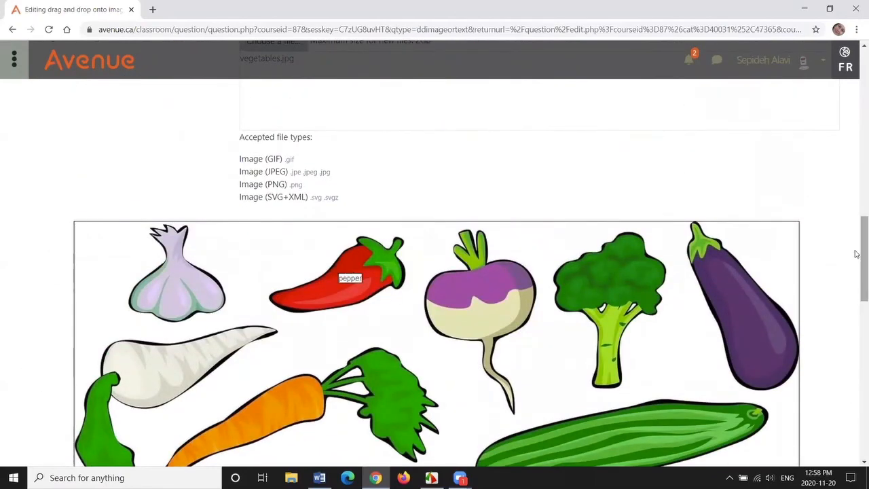
Assign eggplant to drop zone 4 and place its label on the eggplant, at about left 1150, top 163
scroll(659, 413, "down", 8)
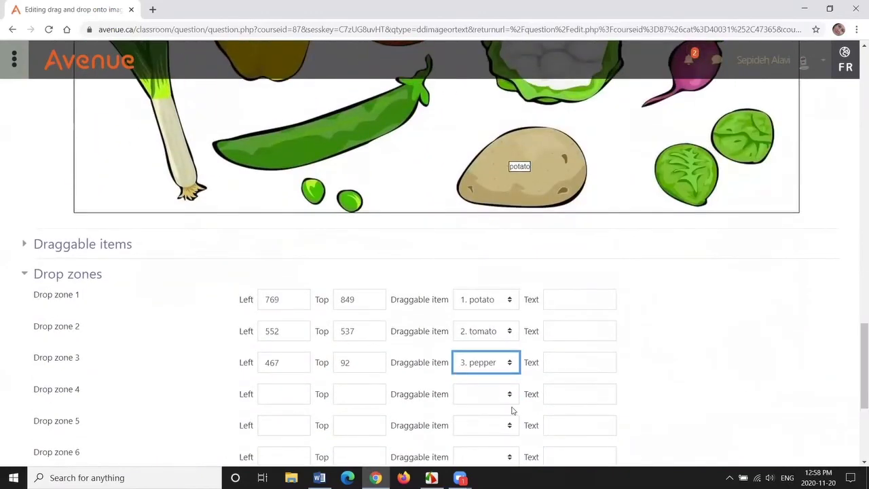
left_click(513, 399)
left_click(480, 461)
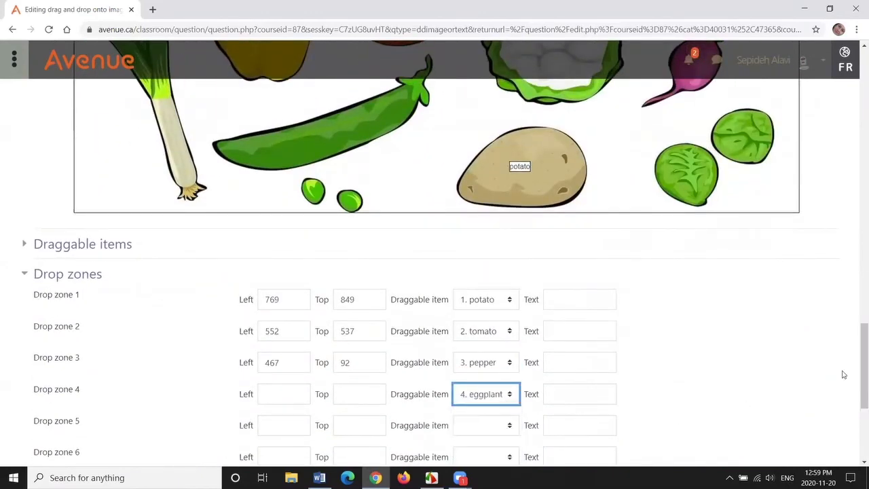
left_click_drag(863, 398, 857, 347)
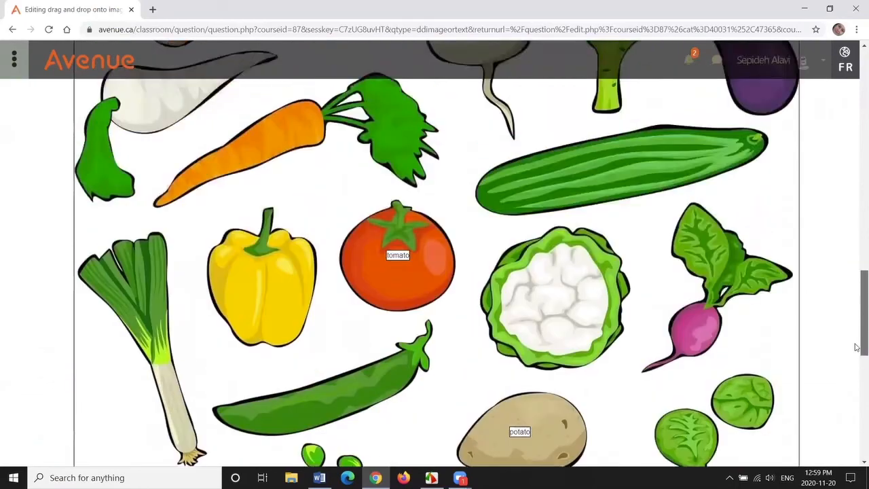
scroll(857, 347, "up", 3)
left_click_drag(84, 117, 759, 227)
Save the finished drag and drop onto image question to the question bank
left_click_drag(861, 258, 861, 380)
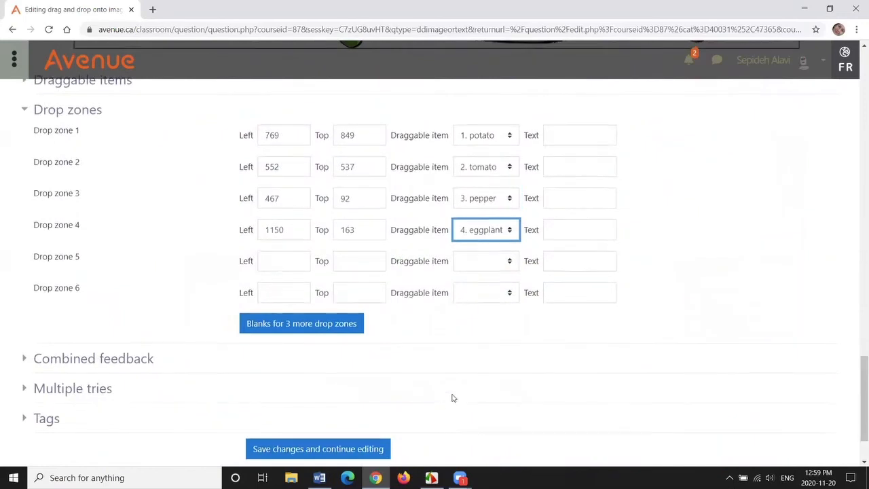
scroll(454, 398, "down", 2)
left_click(273, 402)
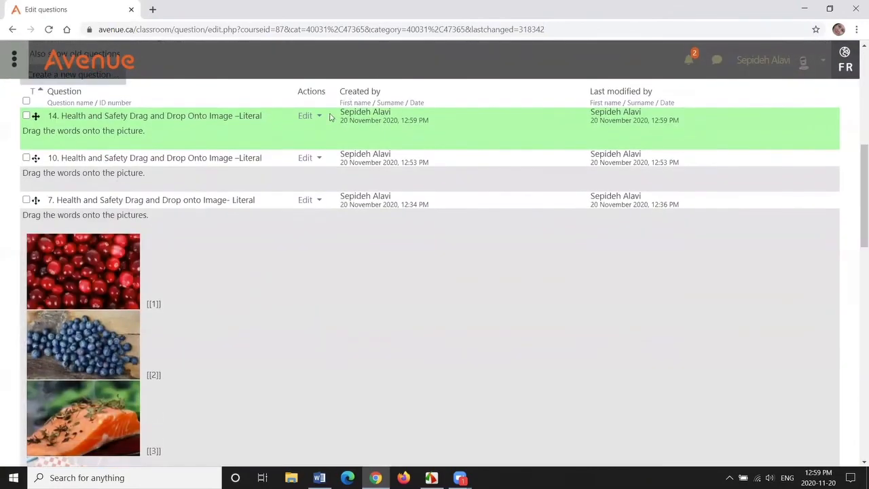
Preview question 14 and test it by placing the eggplant and tomato labels on their matching vegetables
left_click(317, 116)
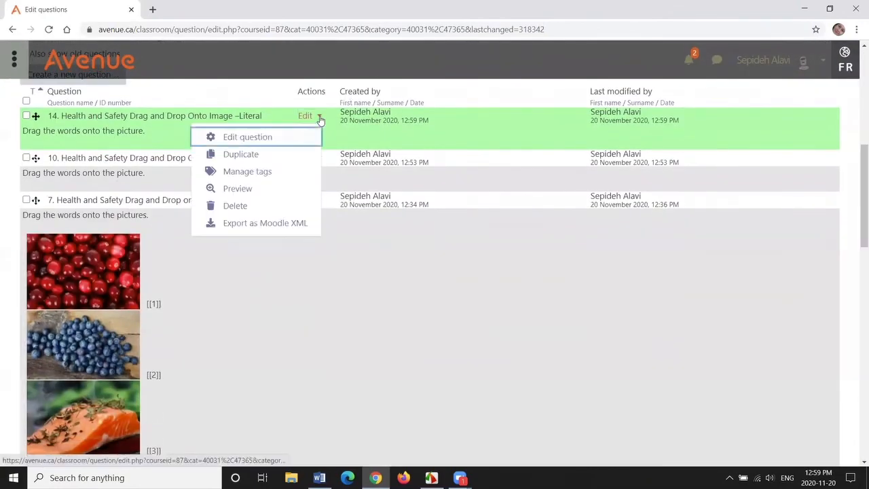
left_click(242, 193)
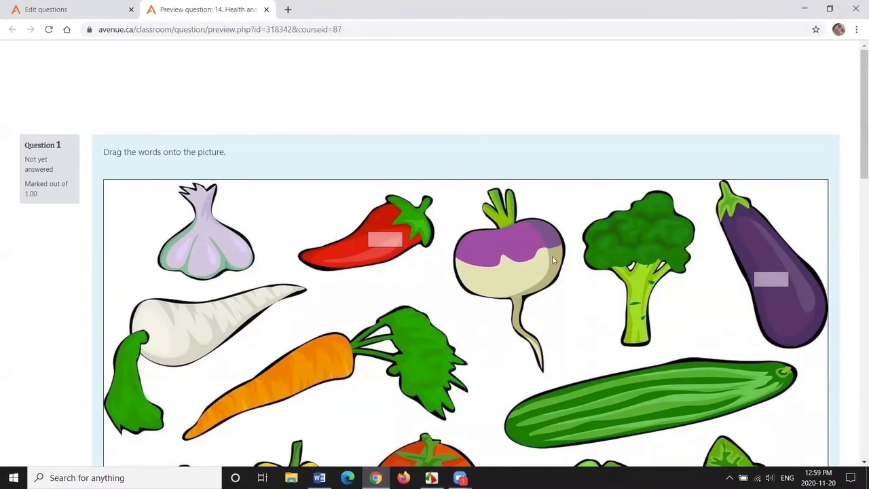
left_click_drag(856, 149, 863, 235)
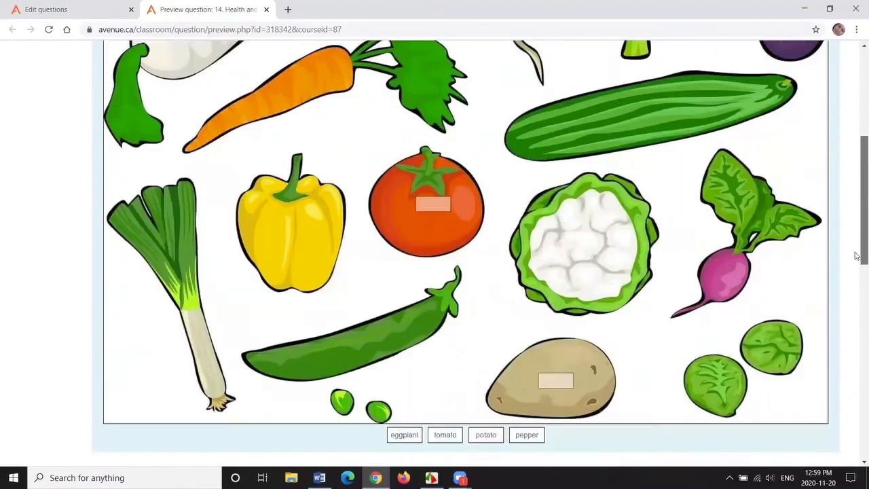
left_click_drag(405, 435, 774, 66)
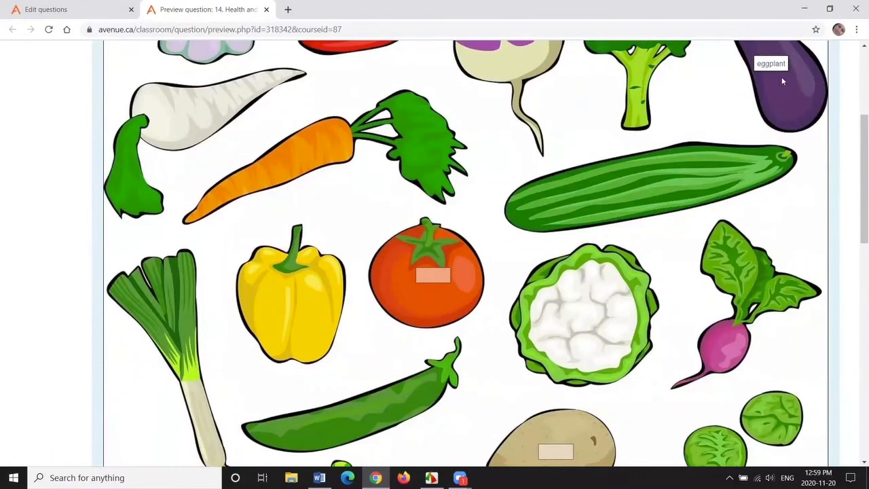
left_click_drag(857, 148, 850, 184)
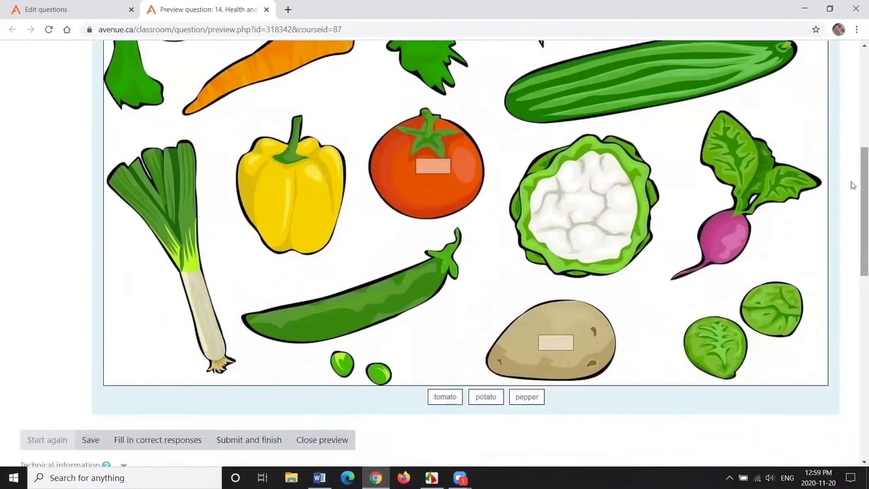
left_click_drag(433, 401, 426, 172)
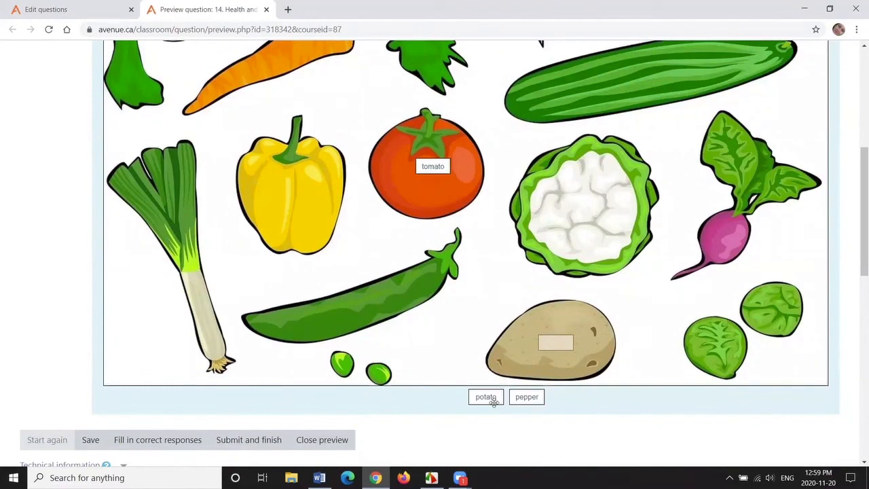